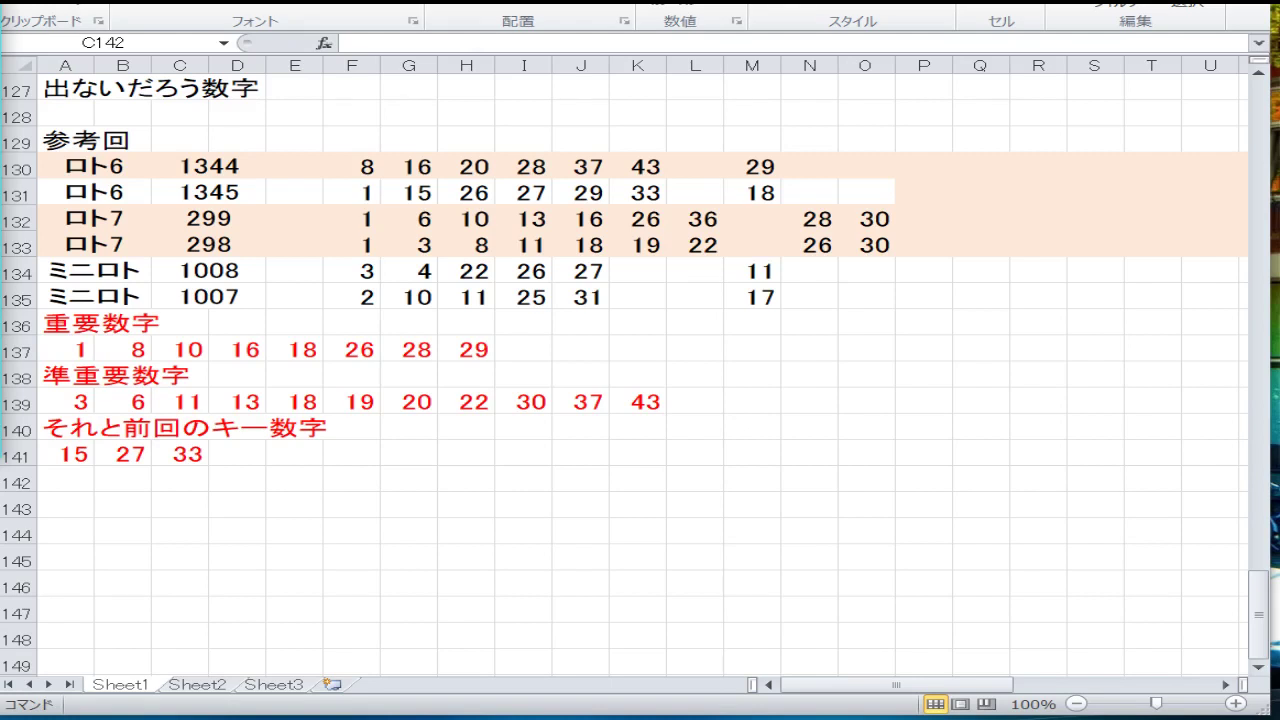
# Step: Examine the COUNTIF formulas for numbers 1 and 2 in the 過去10回 table, cells S3 and T3
pyautogui.scroll(18, 478, 537)
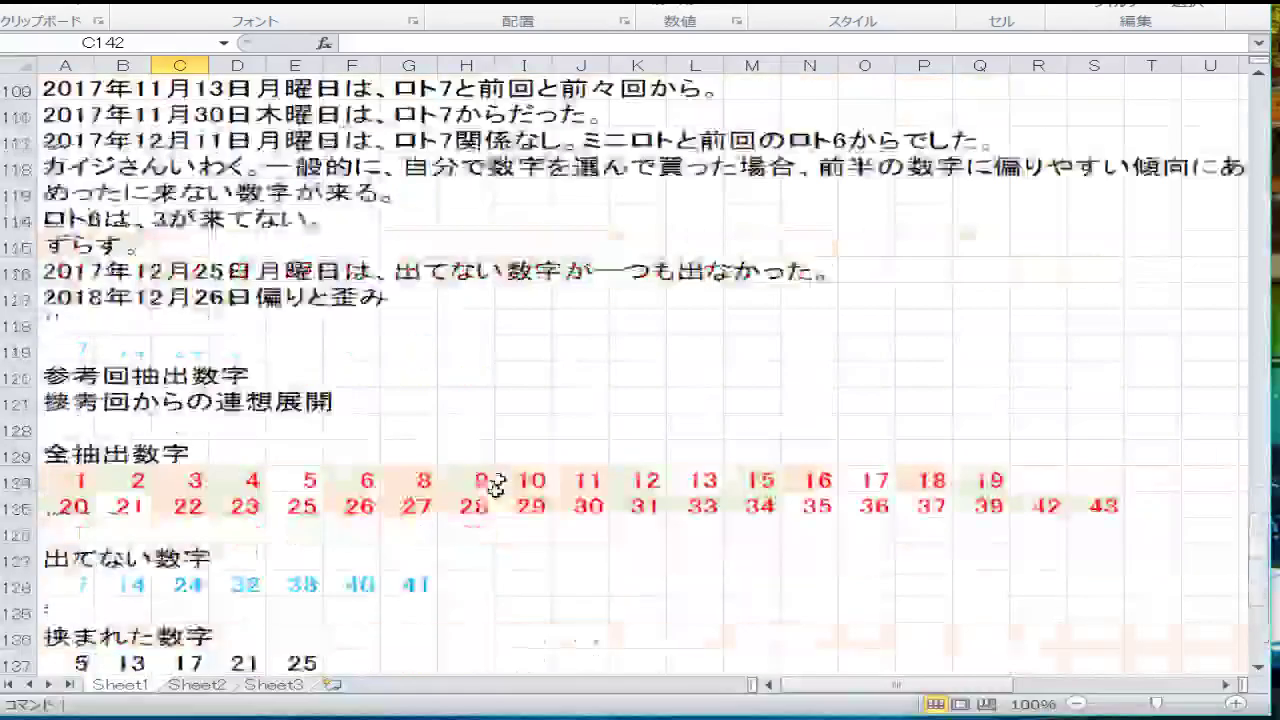
pyautogui.scroll(20, 478, 537)
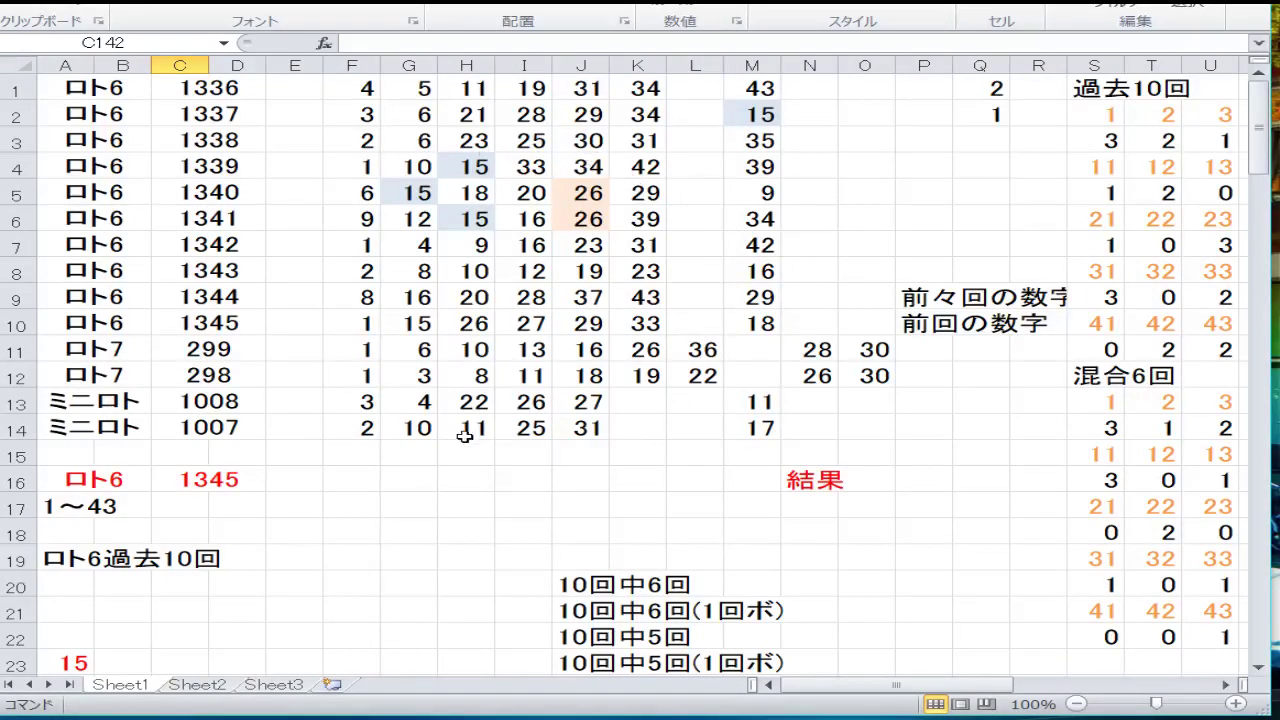
pyautogui.click(1086, 136)
pyautogui.press('F2')
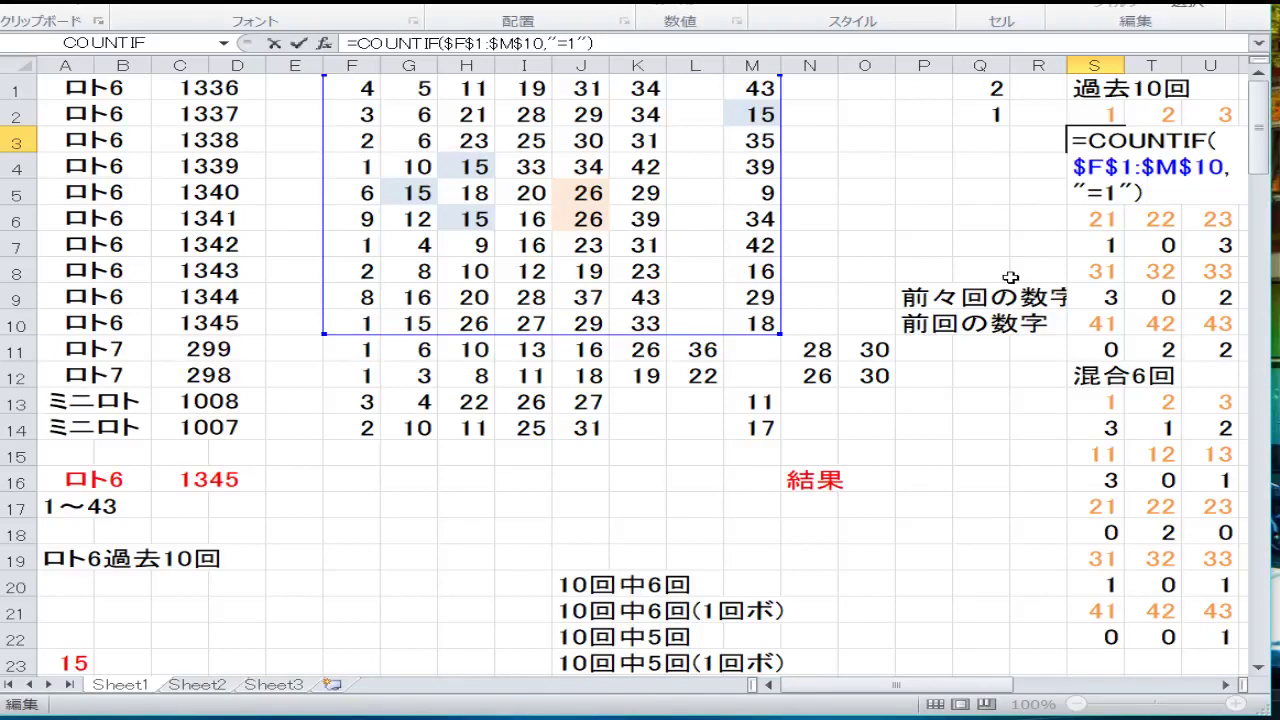
pyautogui.press('Return')
pyautogui.press('Up')
pyautogui.press('Right')
pyautogui.press('F2')
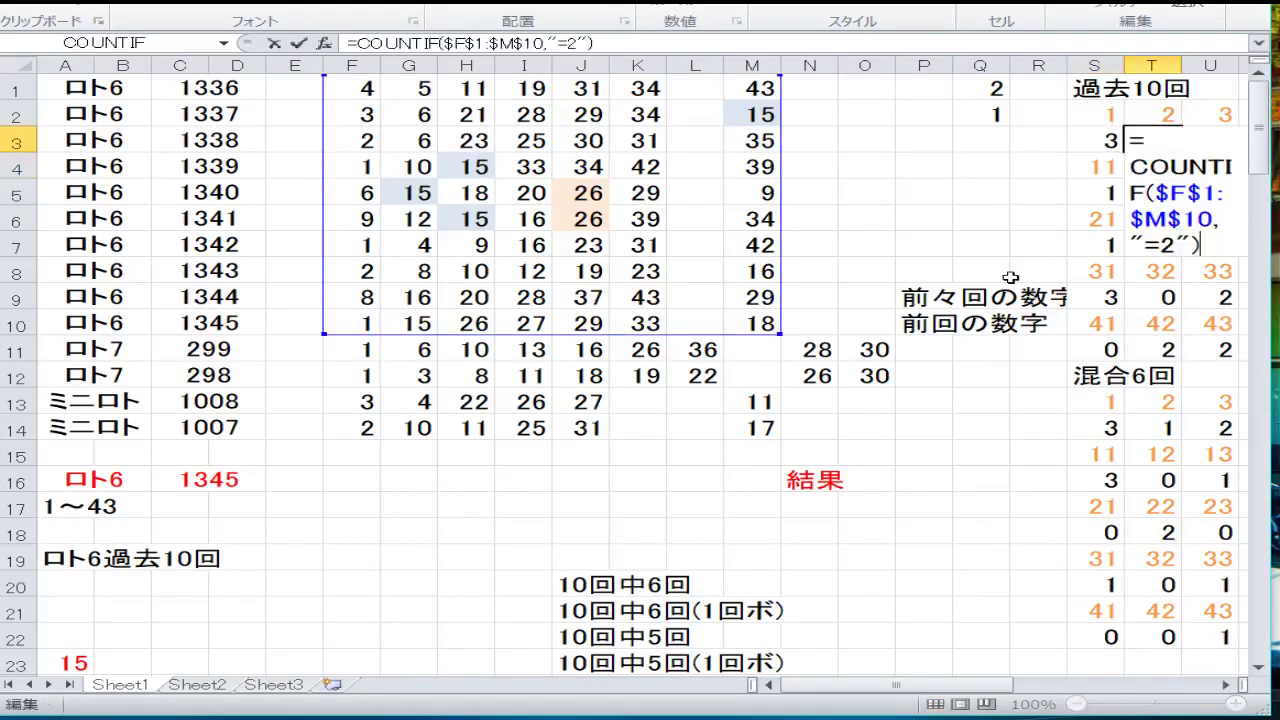
pyautogui.press('Return')
# Step: Examine the COUNTIF formulas for numbers 1 and 2 in the 混合6回 table, cells S14 and T14
pyautogui.press('Down')
pyautogui.press('Down')
pyautogui.press('Down')
pyautogui.press('Down')
pyautogui.press('Down')
pyautogui.press('Down')
pyautogui.press('Down')
pyautogui.press('Down')
pyautogui.press('Down')
pyautogui.press('Down')
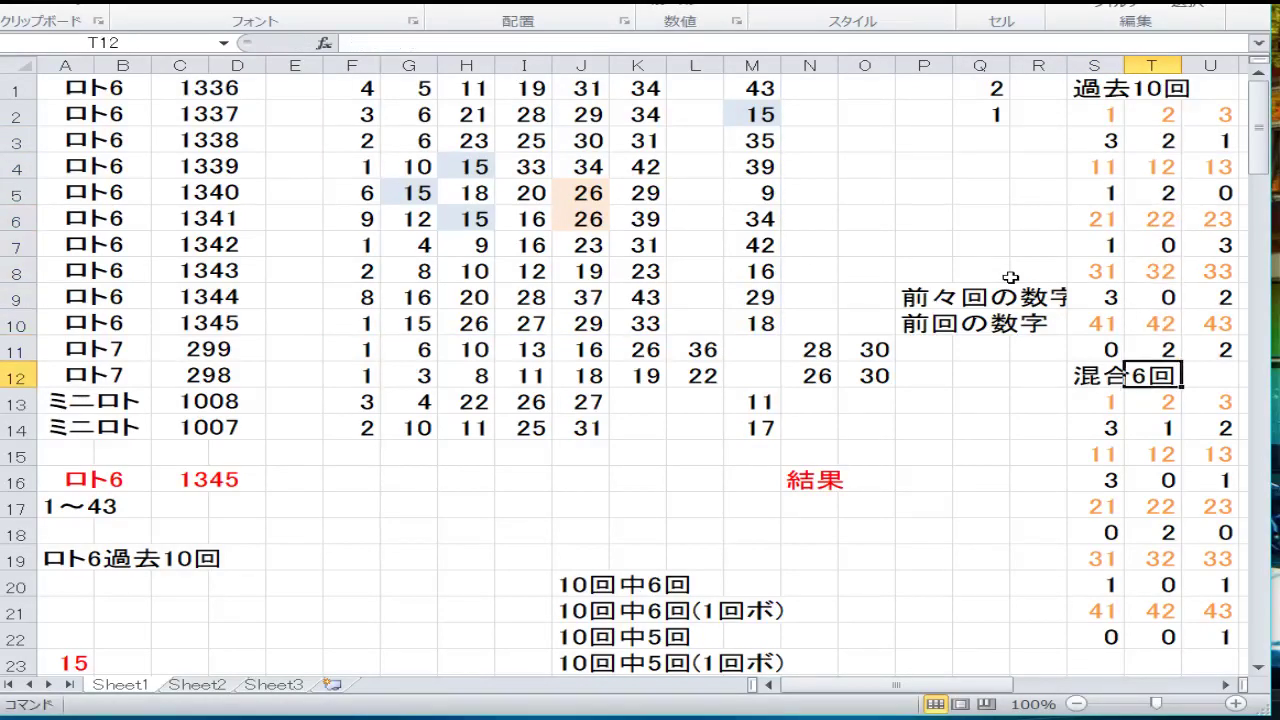
pyautogui.press('Left')
pyautogui.press('F2')
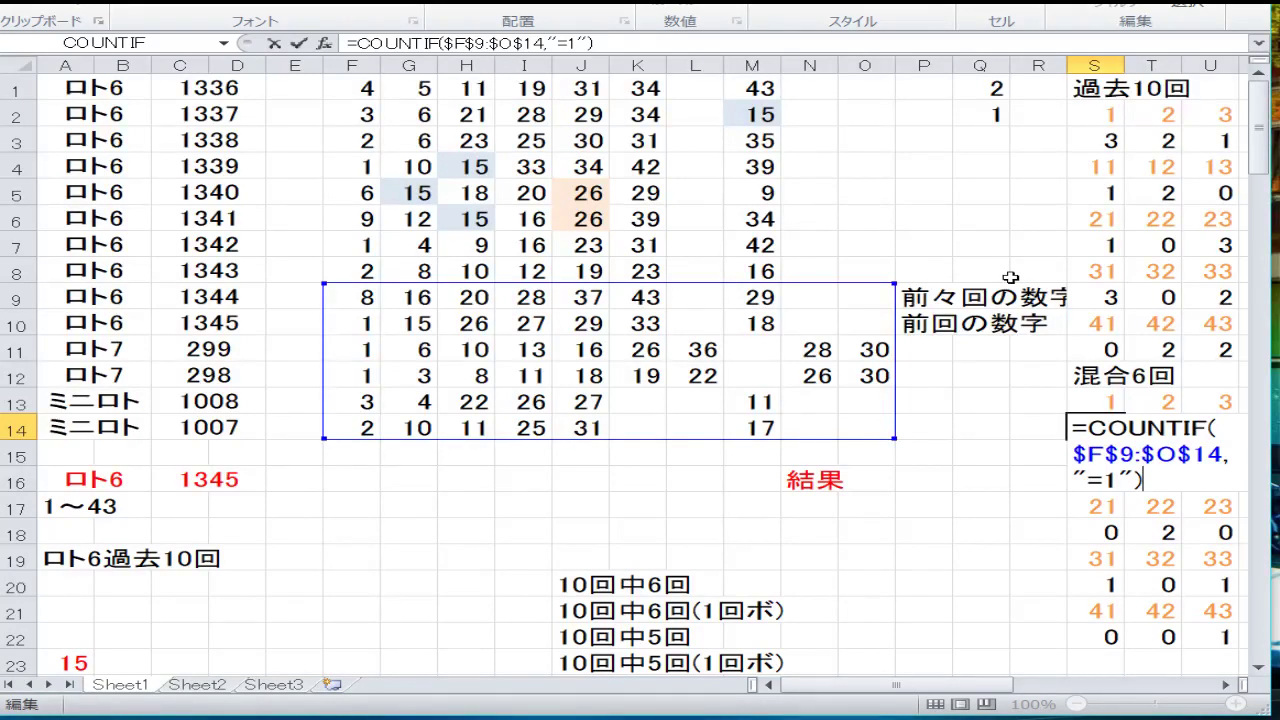
pyautogui.press('Return')
pyautogui.press('Up')
pyautogui.press('Right')
pyautogui.press('F2')
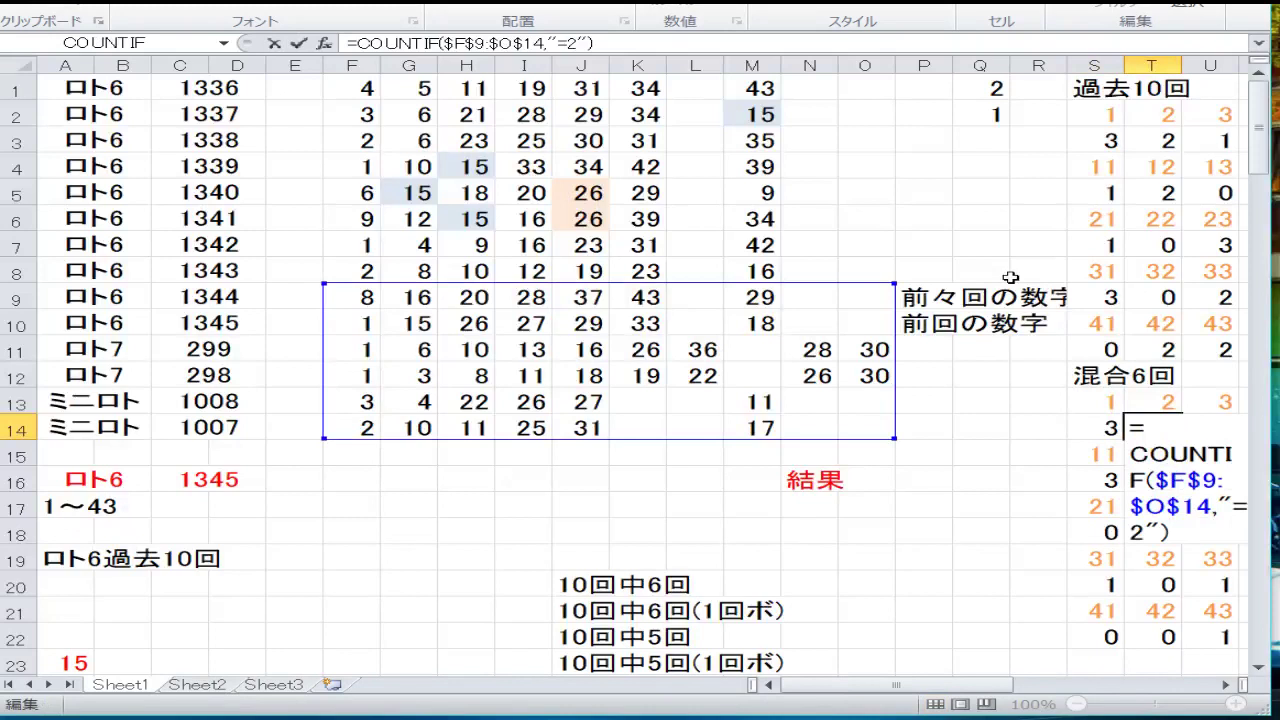
pyautogui.press('Return')
# Step: Look over the full width of the 過去10回 and 混合6回 count tables and the bonus-number tables beside them
pyautogui.press('Up')
pyautogui.press('Up')
pyautogui.press('Up')
pyautogui.press('Up')
pyautogui.press('Up')
pyautogui.press('Up')
pyautogui.press('Up')
pyautogui.press('Up')
pyautogui.press('Up')
pyautogui.press('Up')
pyautogui.press('Up')
pyautogui.press('Up')
pyautogui.press('Up')
pyautogui.press('Up')
pyautogui.press('Right')
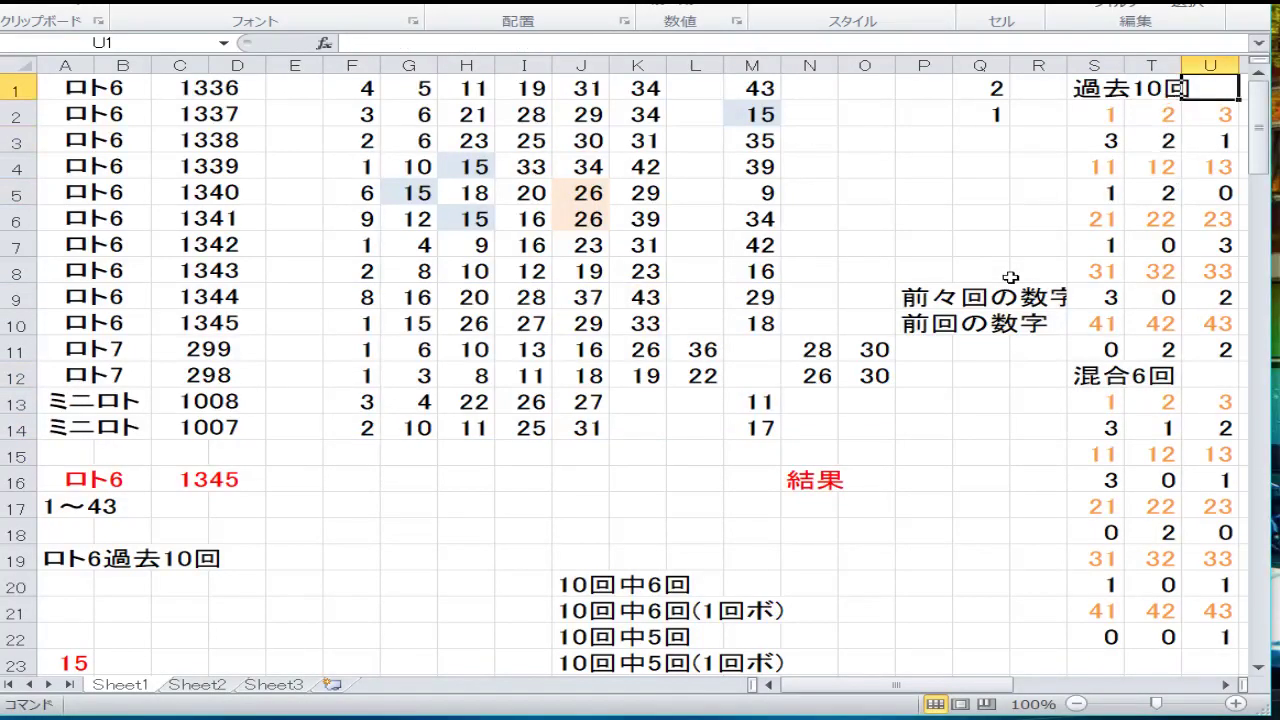
pyautogui.press('Right')
pyautogui.press('Right')
pyautogui.press('Right')
pyautogui.press('Right')
pyautogui.press('Right')
pyautogui.press('Right')
pyautogui.press('Right')
pyautogui.press('Right')
pyautogui.press('Right')
pyautogui.press('Right')
pyautogui.press('Right')
pyautogui.press('Right')
pyautogui.press('Right')
pyautogui.press('Left')
pyautogui.press('Left')
pyautogui.press('Left')
pyautogui.press('Left')
pyautogui.press('Left')
pyautogui.press('Left')
pyautogui.press('Left')
pyautogui.press('Left')
pyautogui.press('Left')
pyautogui.press('Left')
pyautogui.press('Left')
pyautogui.press('Left')
pyautogui.press('Left')
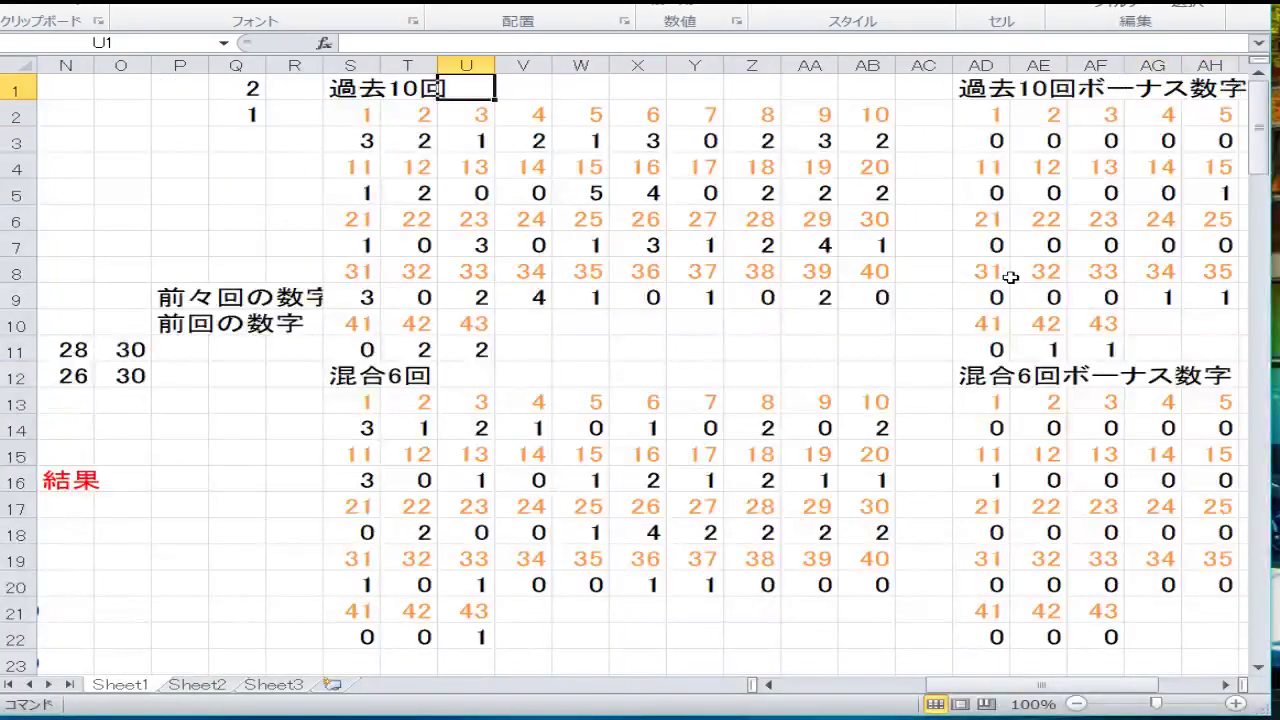
# Step: Examine the row 3 counts of the 過去10回 table and the 過去10回ボーナス数字 table
pyautogui.press('Down')
pyautogui.press('Down')
pyautogui.press('Right')
pyautogui.press('Right')
pyautogui.press('Right')
pyautogui.press('Right')
pyautogui.press('Right')
pyautogui.press('Right')
pyautogui.press('Right')
pyautogui.press('Right')
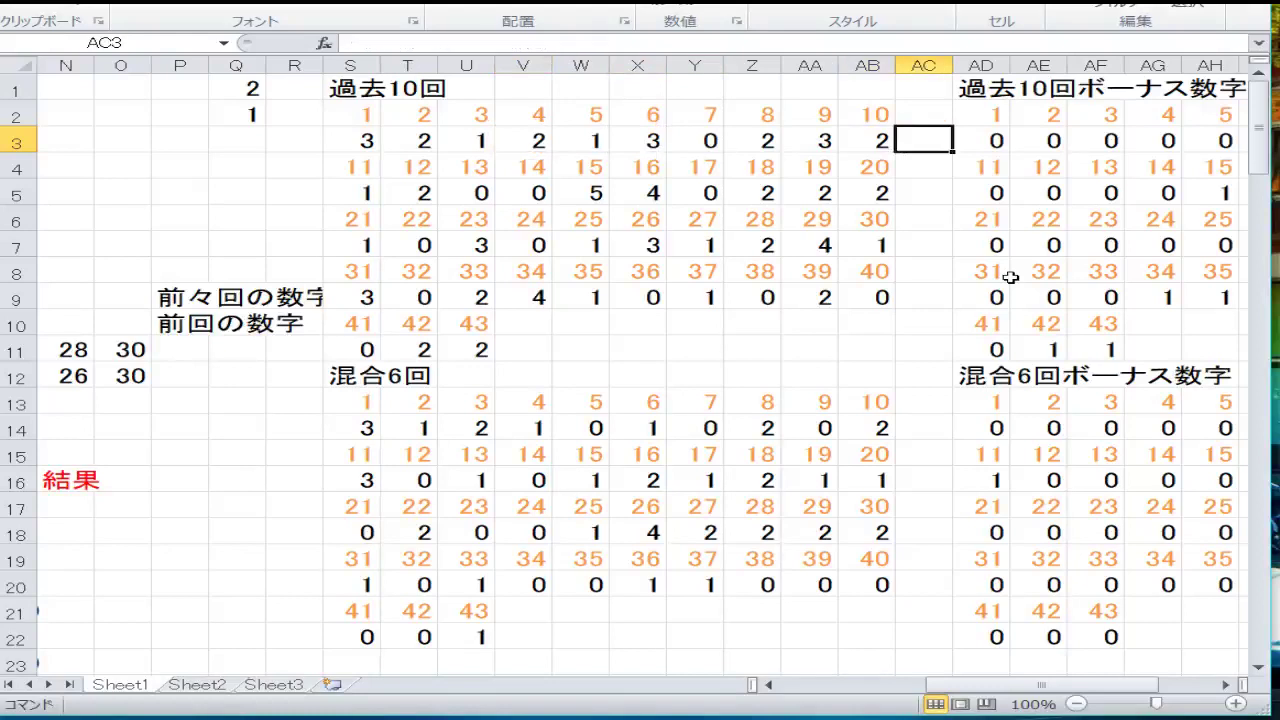
pyautogui.press('Right')
pyautogui.press('Right')
pyautogui.press('Right')
pyautogui.press('Right')
pyautogui.press('Right')
pyautogui.press('Right')
pyautogui.press('Right')
pyautogui.press('Right')
pyautogui.press('Right')
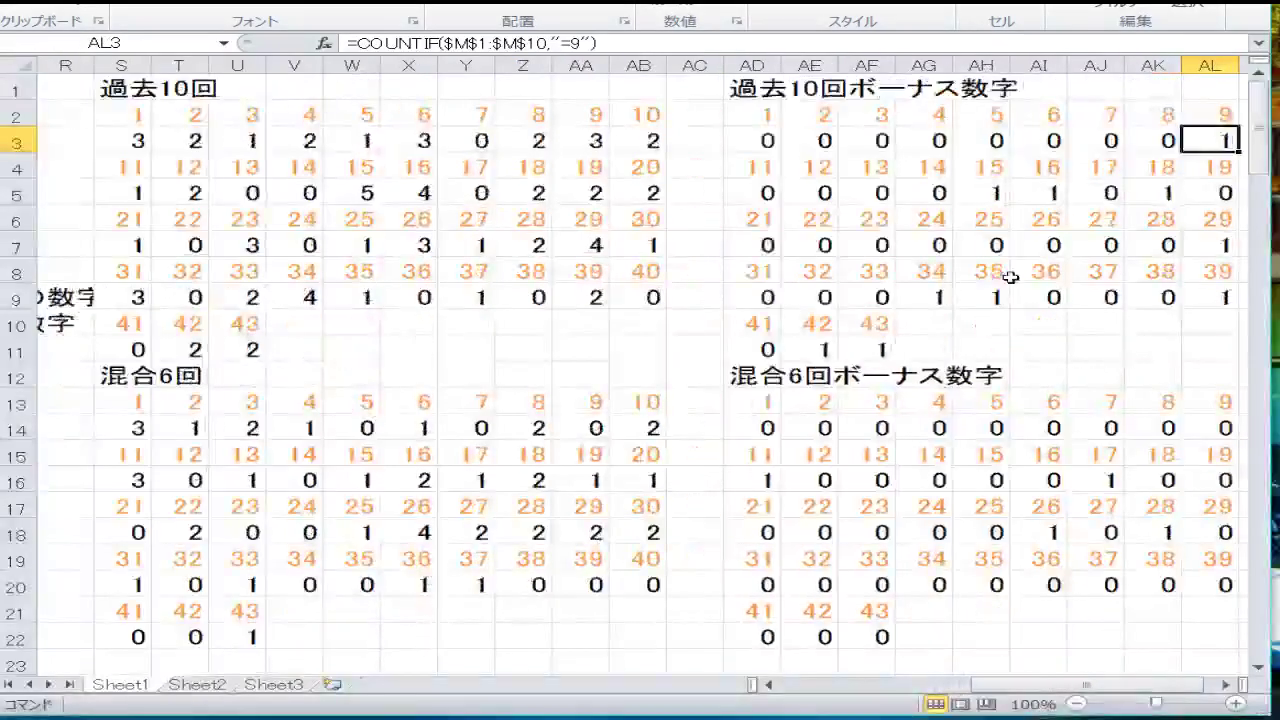
pyautogui.press('Right')
pyautogui.press('Left')
pyautogui.press('Left')
pyautogui.press('Left')
pyautogui.press('Left')
pyautogui.press('Left')
pyautogui.press('Left')
pyautogui.press('Left')
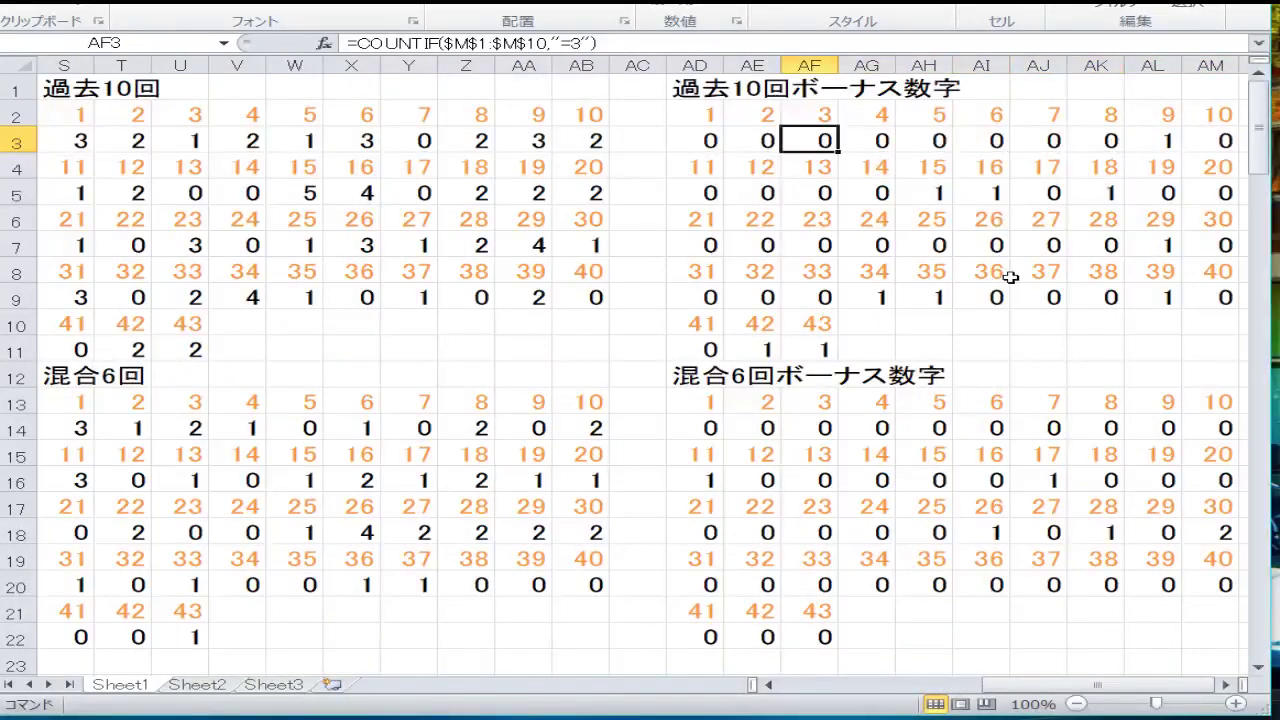
# Step: Examine the counts in the 混合6回ボーナス数字 table, down to the number 12 count in cell AE16
pyautogui.press('Down')
pyautogui.press('Down')
pyautogui.press('Down')
pyautogui.press('Down')
pyautogui.press('Down')
pyautogui.press('Down')
pyautogui.press('Down')
pyautogui.press('Down')
pyautogui.press('Down')
pyautogui.press('Down')
pyautogui.press('Down')
pyautogui.press('Down')
pyautogui.press('Down')
pyautogui.press('Left')
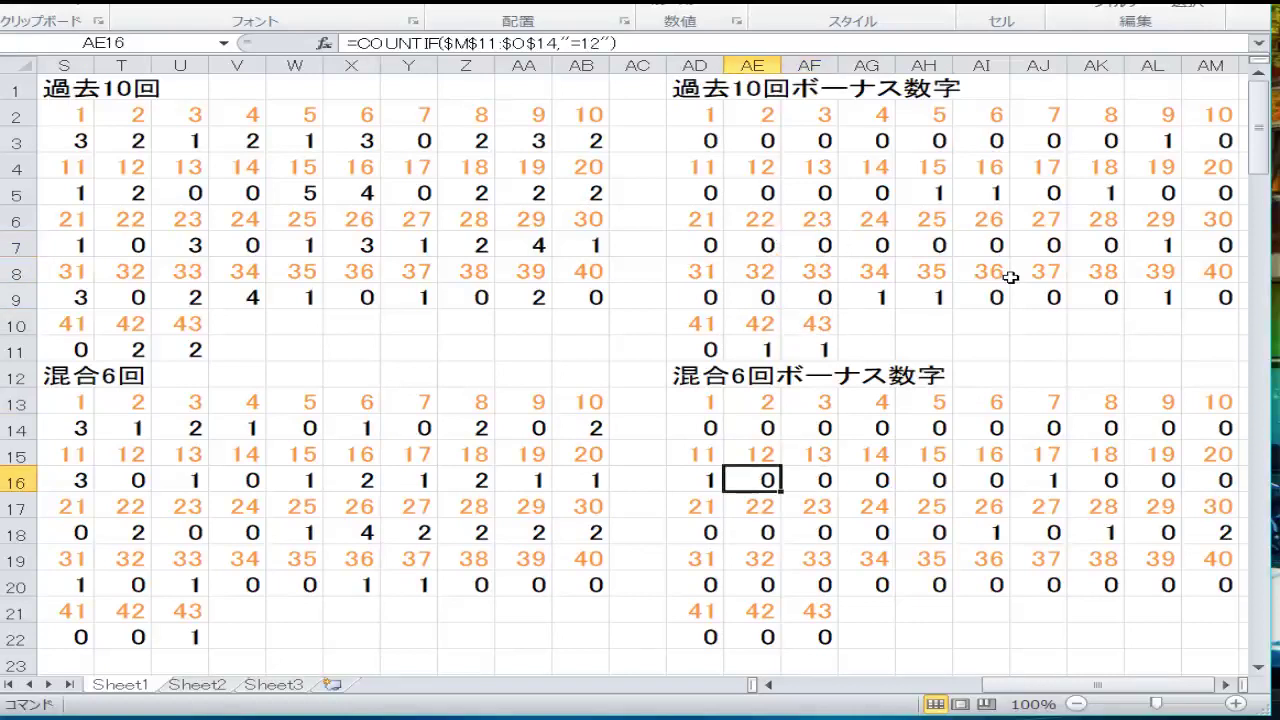
# Step: Look over the ロト6過去10回 frequency groups from 10回中6回 down to 10回中2回(2回ボ), starting at row 20
pyautogui.press('Left')
pyautogui.press('Left')
pyautogui.press('Left')
pyautogui.press('Left')
pyautogui.press('Left')
pyautogui.press('Left')
pyautogui.press('Left')
pyautogui.press('Left')
pyautogui.press('Left')
pyautogui.press('Left')
pyautogui.press('Left')
pyautogui.press('Left')
pyautogui.press('Home')
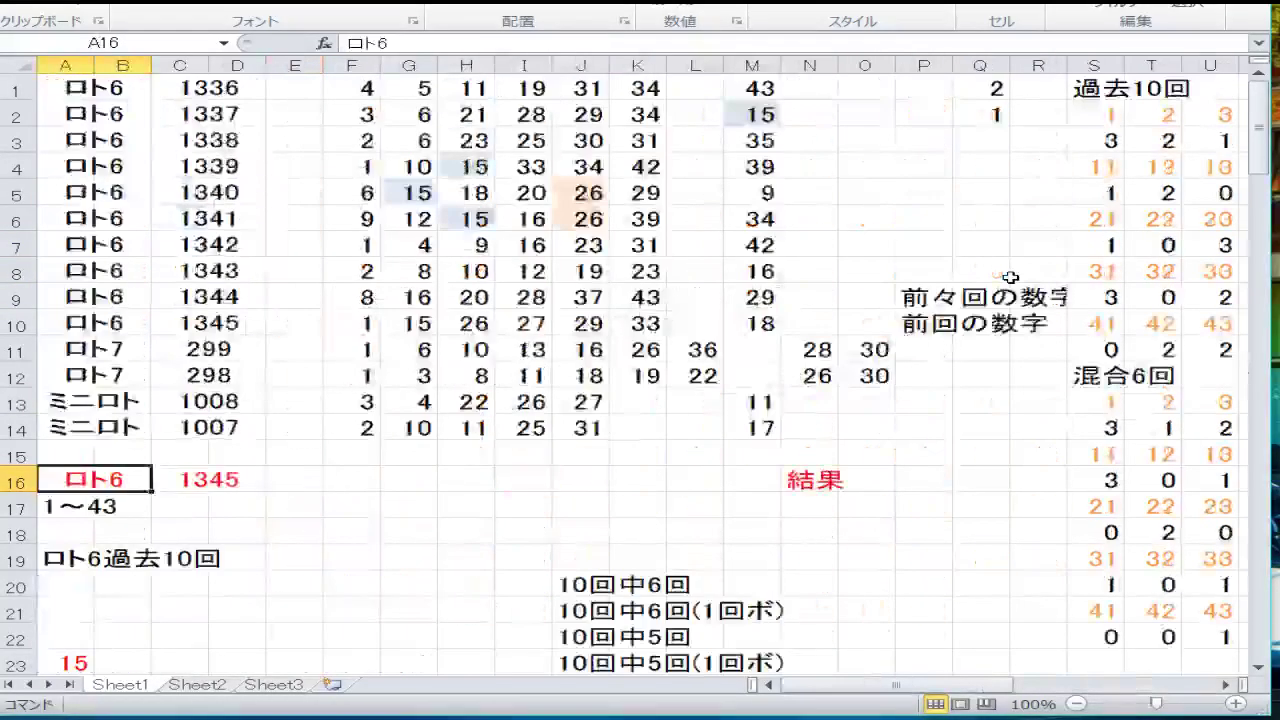
pyautogui.press('Right')
pyautogui.press('Down')
pyautogui.press('Down')
pyautogui.press('Down')
pyautogui.press('Down')
pyautogui.press('Down')
pyautogui.press('Down')
pyautogui.press('Down')
pyautogui.press('Down')
pyautogui.press('Down')
pyautogui.press('Down')
pyautogui.press('Down')
pyautogui.press('Down')
pyautogui.press('Down')
pyautogui.press('Down')
pyautogui.press('Down')
pyautogui.press('Down')
pyautogui.press('Down')
pyautogui.press('Down')
pyautogui.press('Up')
pyautogui.press('Up')
pyautogui.press('Up')
pyautogui.press('Up')
pyautogui.press('Up')
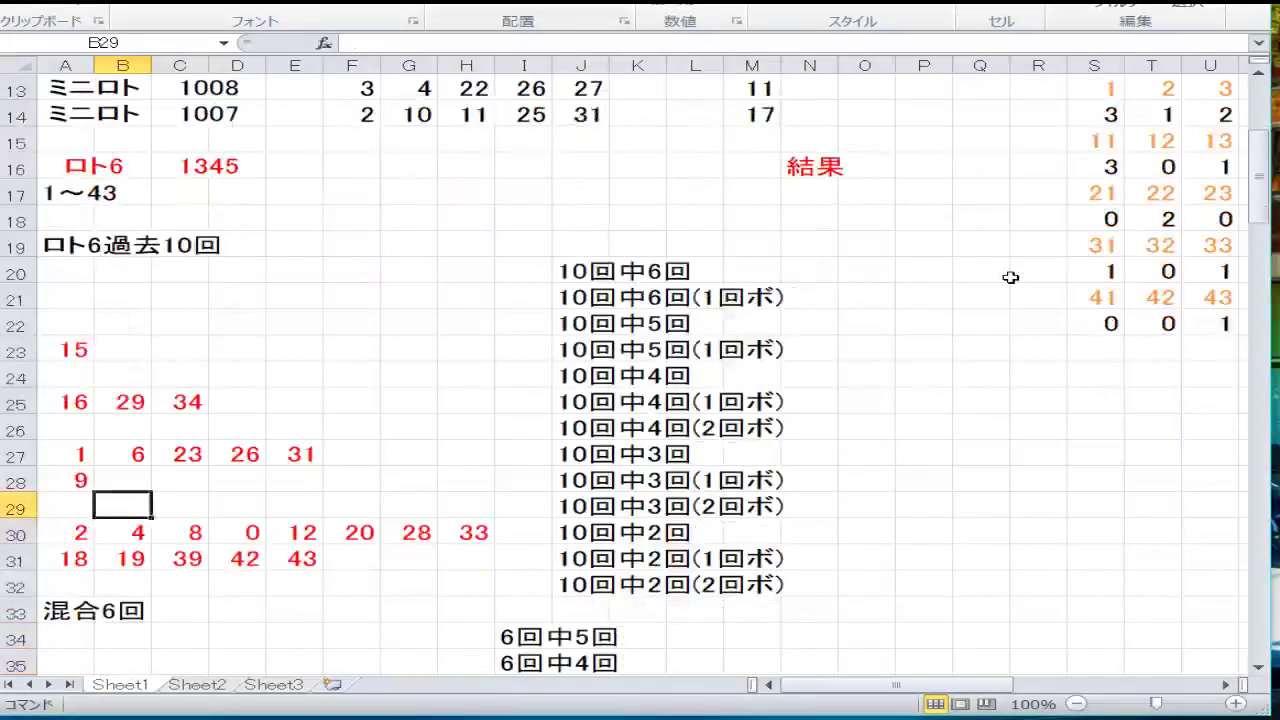
# Step: Examine the numbers grouped under 10回中5回(1回ボ), 10回中4回(1回ボ), 10回中3回 and 10回中3回(1回ボ) in rows 23 to 28
pyautogui.press('Up')
pyautogui.press('Up')
pyautogui.press('Up')
pyautogui.press('Up')
pyautogui.press('Up')
pyautogui.press('Up')
pyautogui.press('Left')
pyautogui.press('Down')
pyautogui.press('Down')
pyautogui.press('Down')
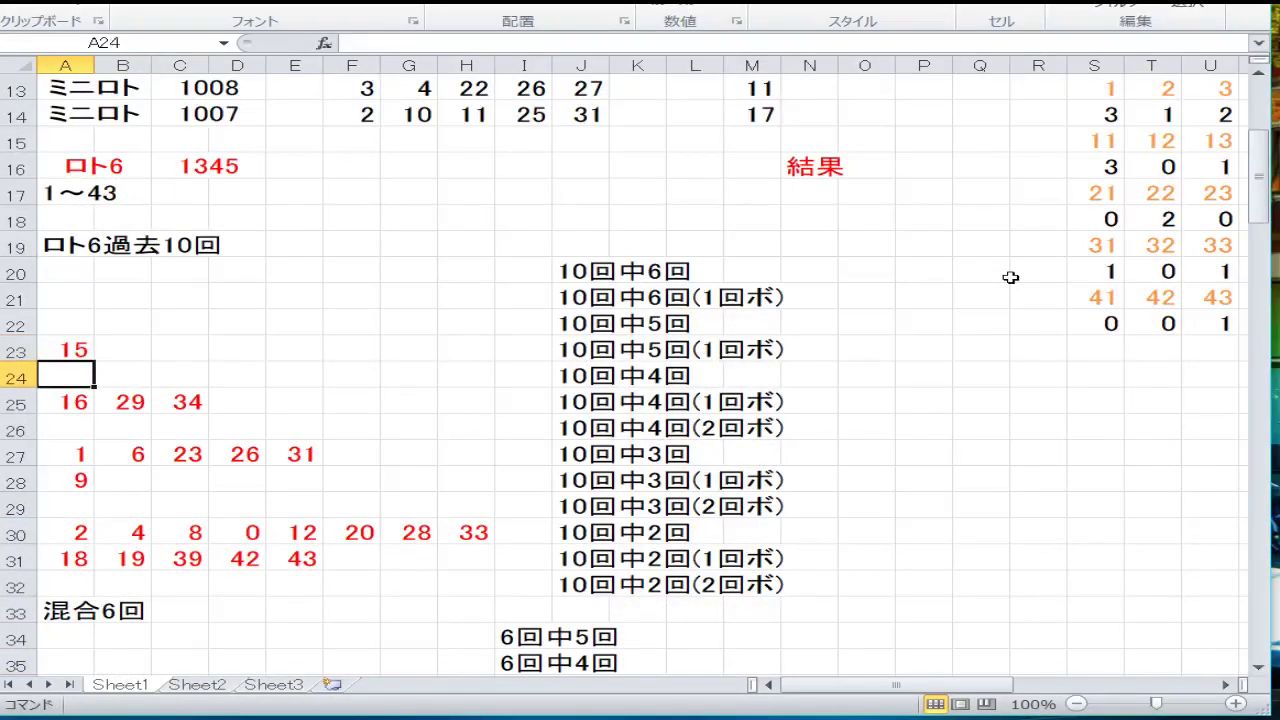
pyautogui.press('Up')
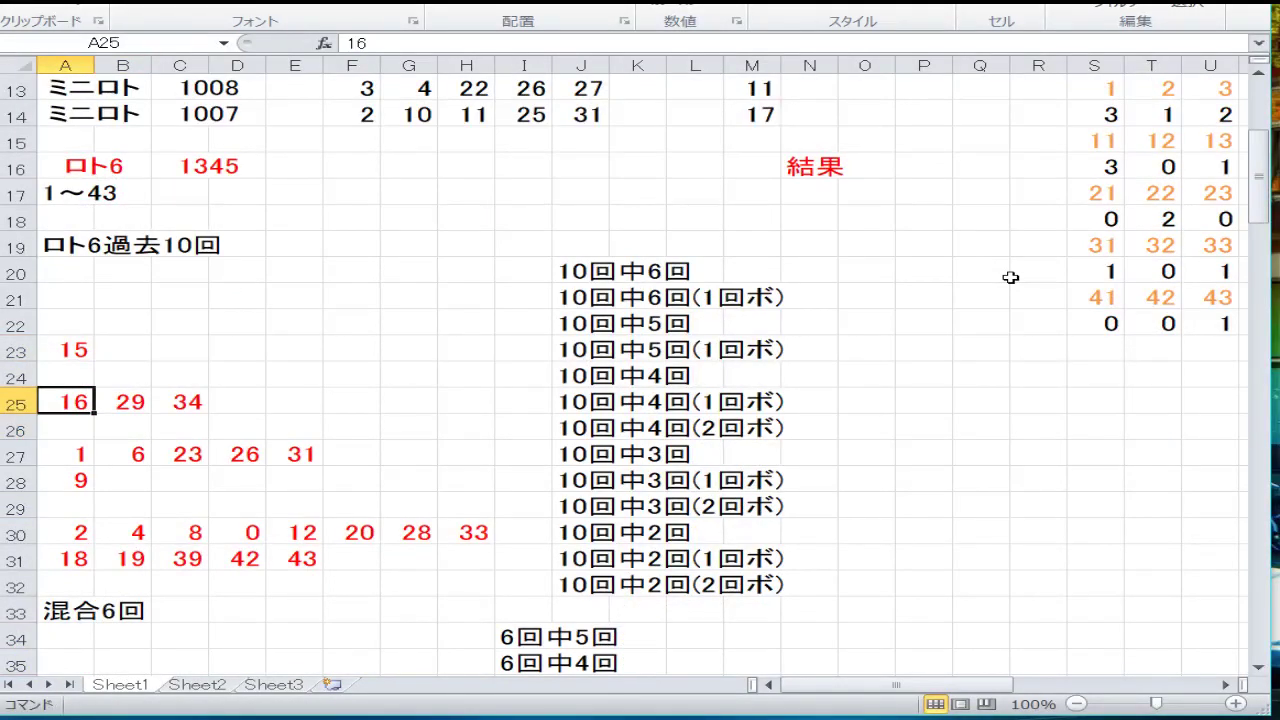
pyautogui.press('Down')
pyautogui.press('Down')
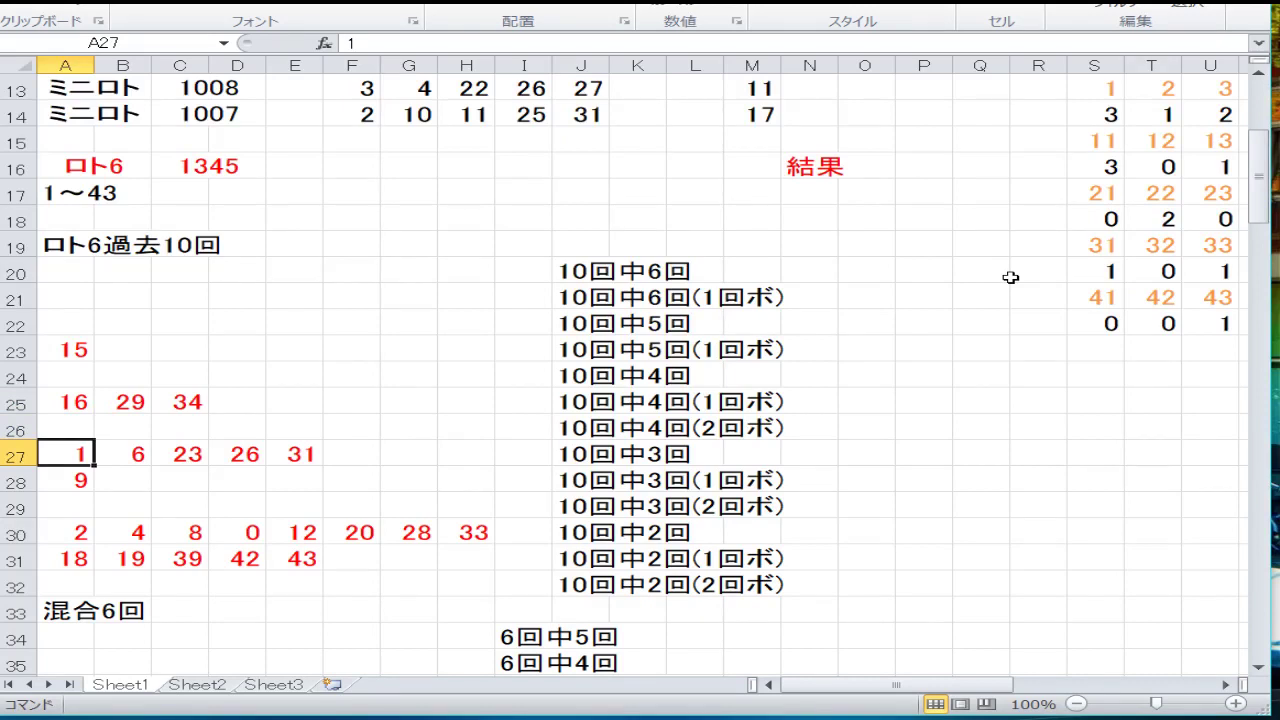
pyautogui.press('Down')
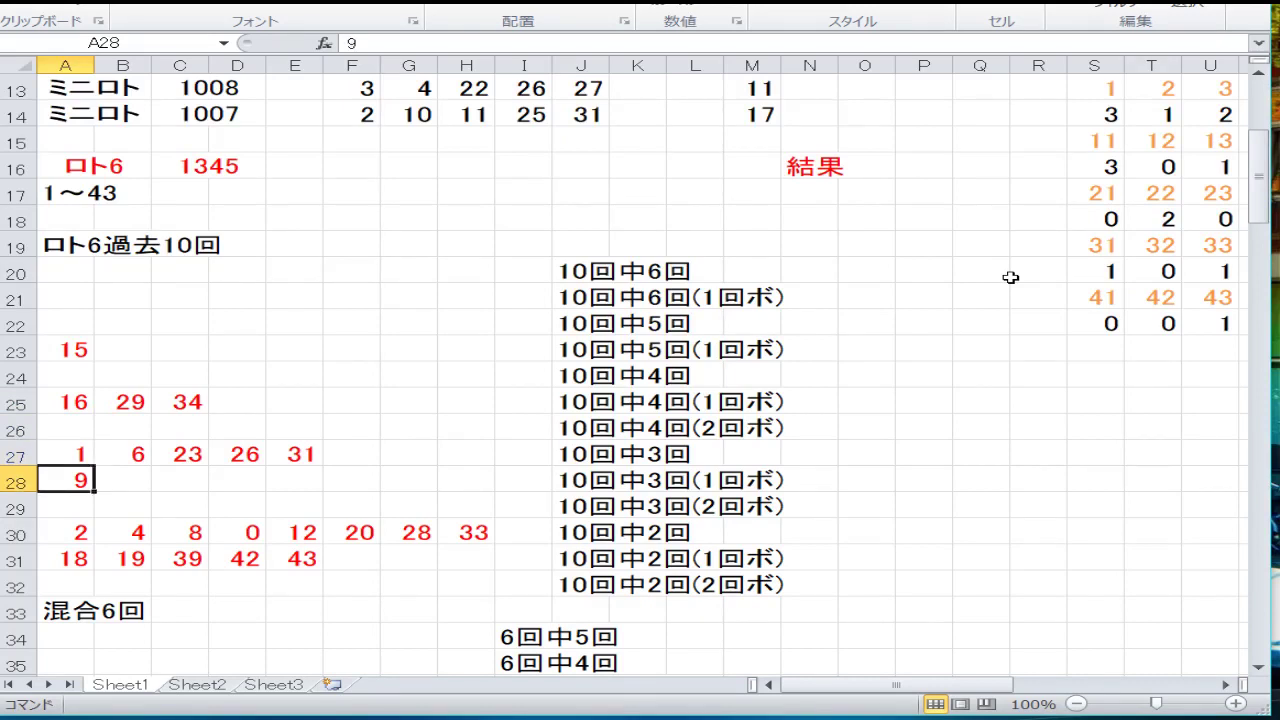
# Step: Correct the fourth number of the 10回中2回 row, cell D30, to 10
pyautogui.press('Down')
pyautogui.press('Down')
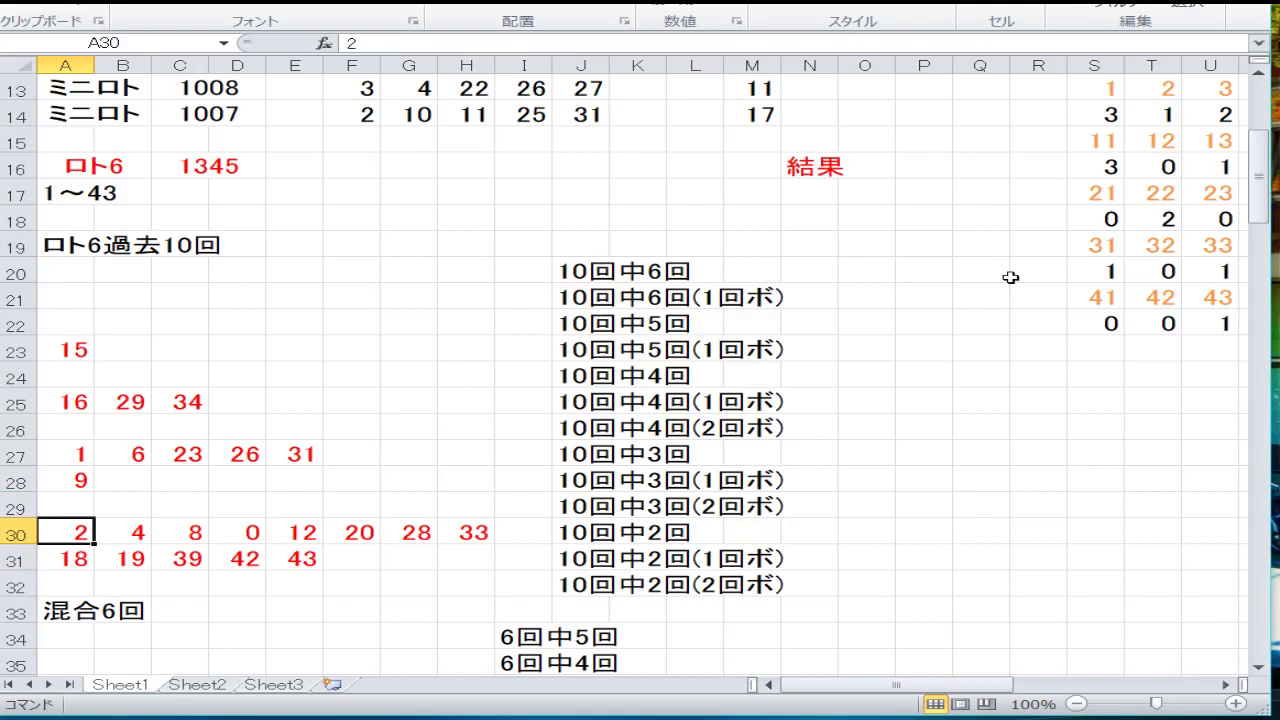
pyautogui.press('Right')
pyautogui.press('Right')
pyautogui.press('Right')
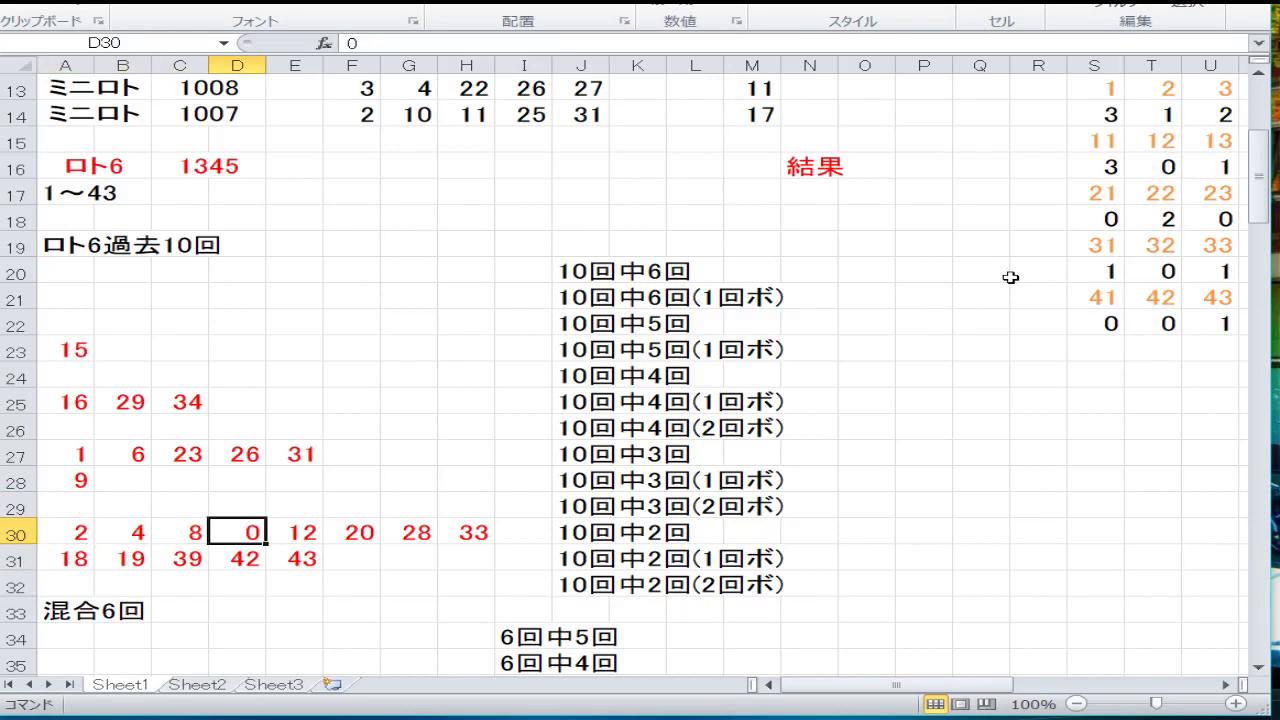
pyautogui.write('10')
pyautogui.press('Return')
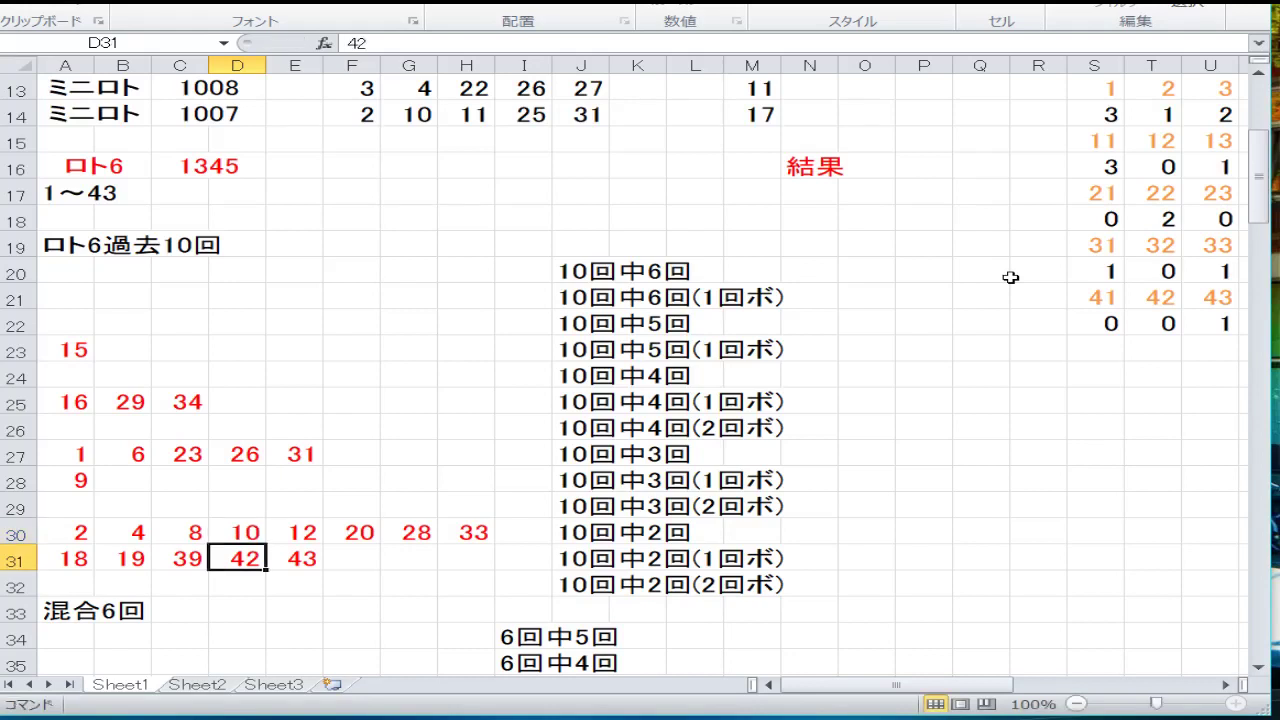
pyautogui.press('Up')
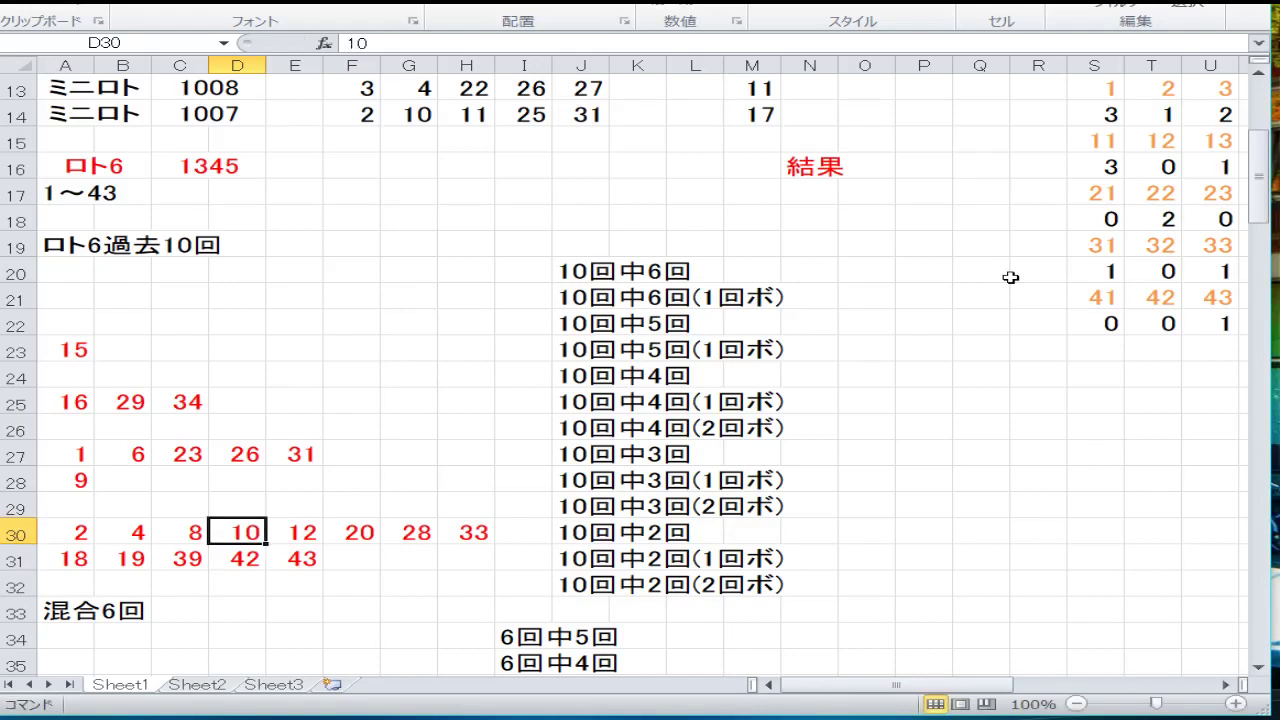
# Step: Examine the 10回中2回(1回ボ) and 10回中2回(2回ボ) groups in rows 31 and 32
pyautogui.press('Down')
pyautogui.press('Left')
pyautogui.press('Left')
pyautogui.press('Left')
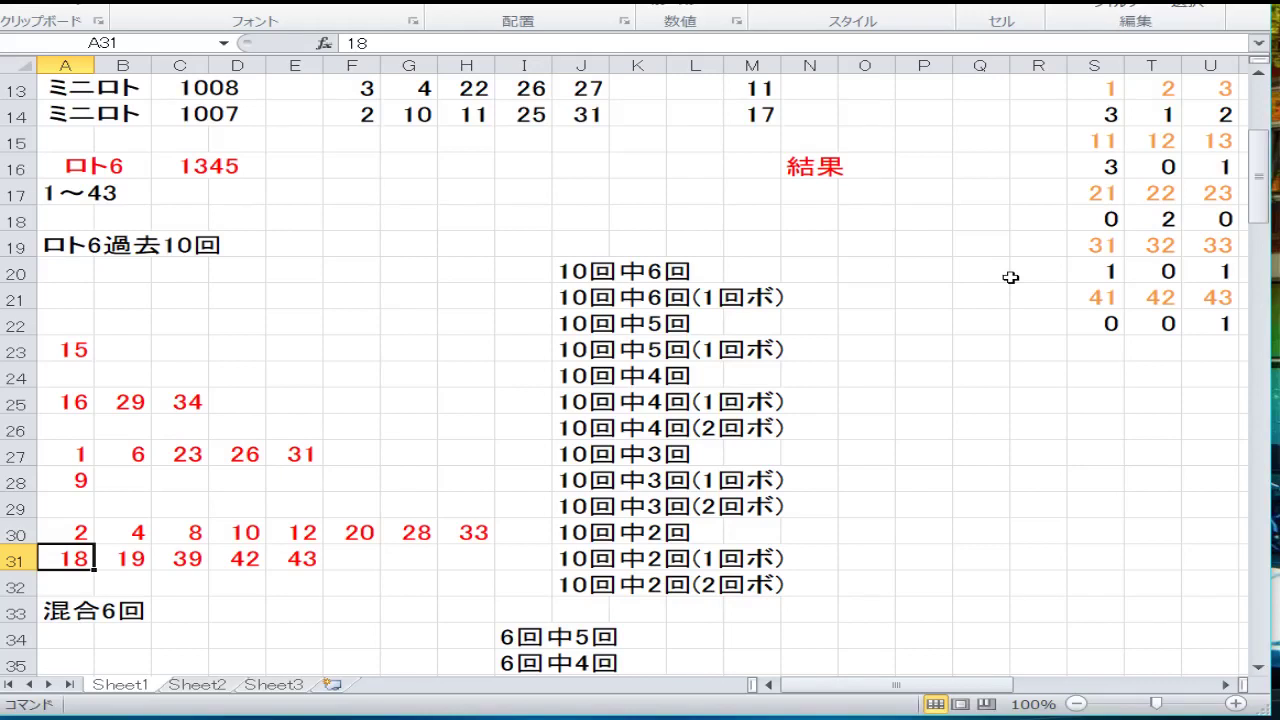
pyautogui.press('Right')
pyautogui.press('Right')
pyautogui.press('Down')
pyautogui.press('Left')
pyautogui.press('Left')
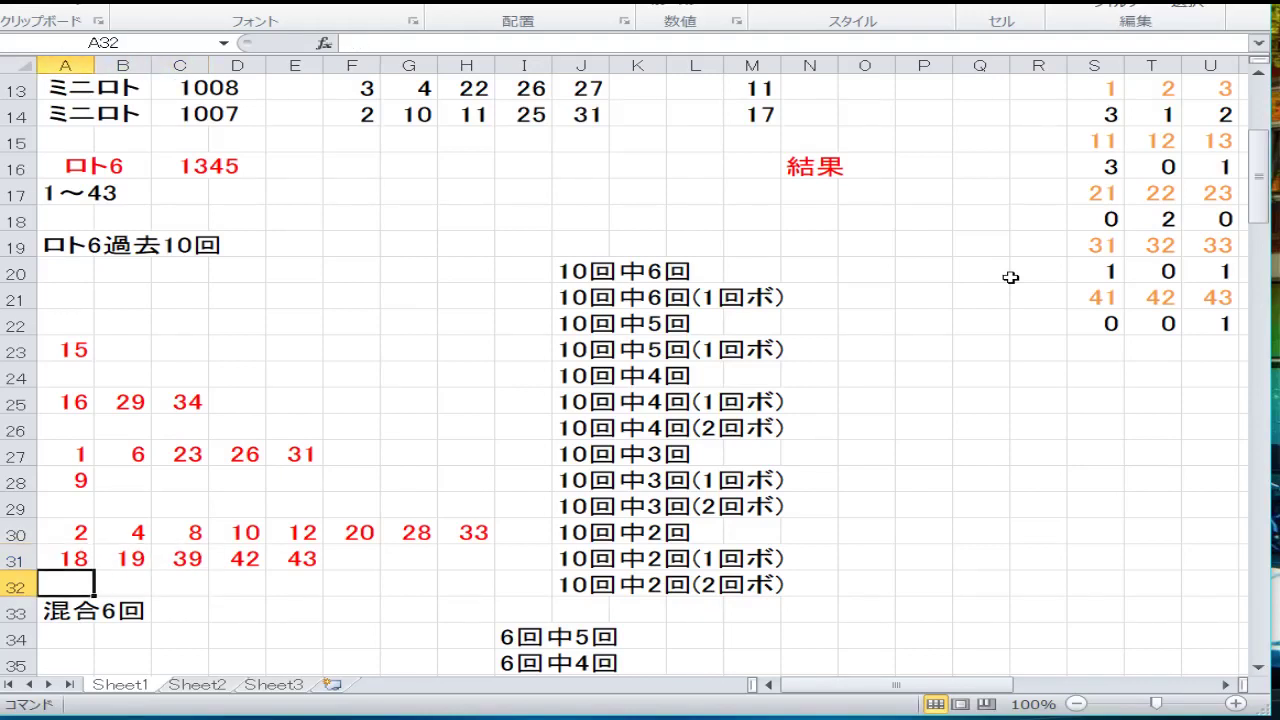
# Step: Examine the 混合6回 groups for 6回中4回(1回ボ), 6回中3回 and 6回中3回(1回ボ) in rows 36 to 38
pyautogui.press('Down')
pyautogui.press('Down')
pyautogui.press('Down')
pyautogui.press('Down')
pyautogui.press('Down')
pyautogui.press('Down')
pyautogui.press('Down')
pyautogui.press('Down')
pyautogui.press('Down')
pyautogui.press('Down')
pyautogui.press('Down')
pyautogui.press('Down')
pyautogui.press('Down')
pyautogui.press('Up')
pyautogui.press('Up')
pyautogui.press('Up')
pyautogui.press('Up')
pyautogui.press('Up')
pyautogui.press('Up')
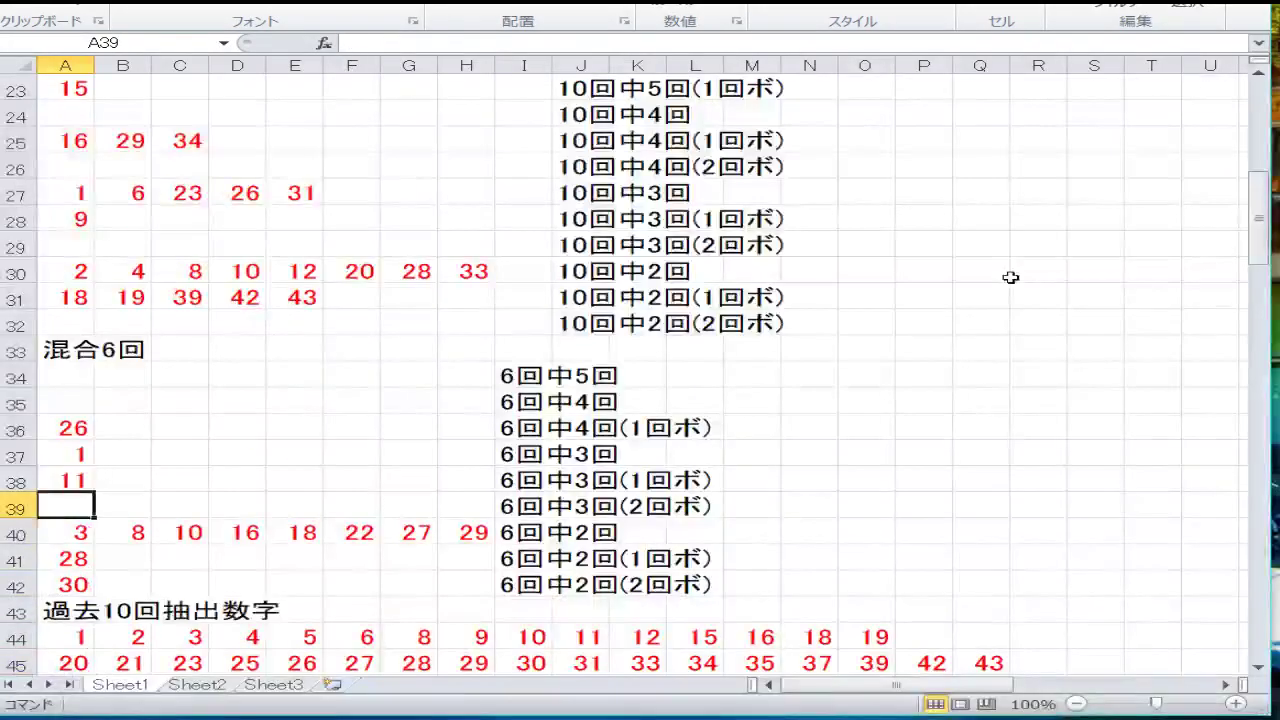
pyautogui.press('Up')
pyautogui.press('Up')
pyautogui.press('Up')
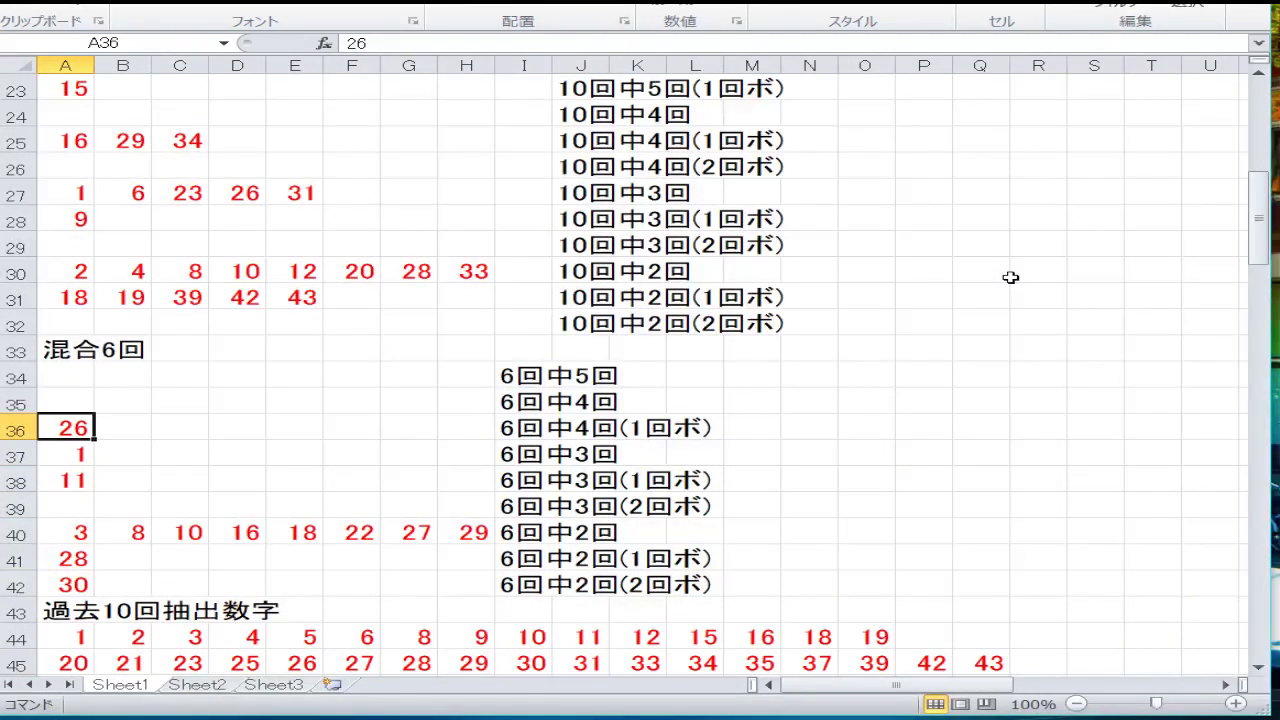
pyautogui.press('Down')
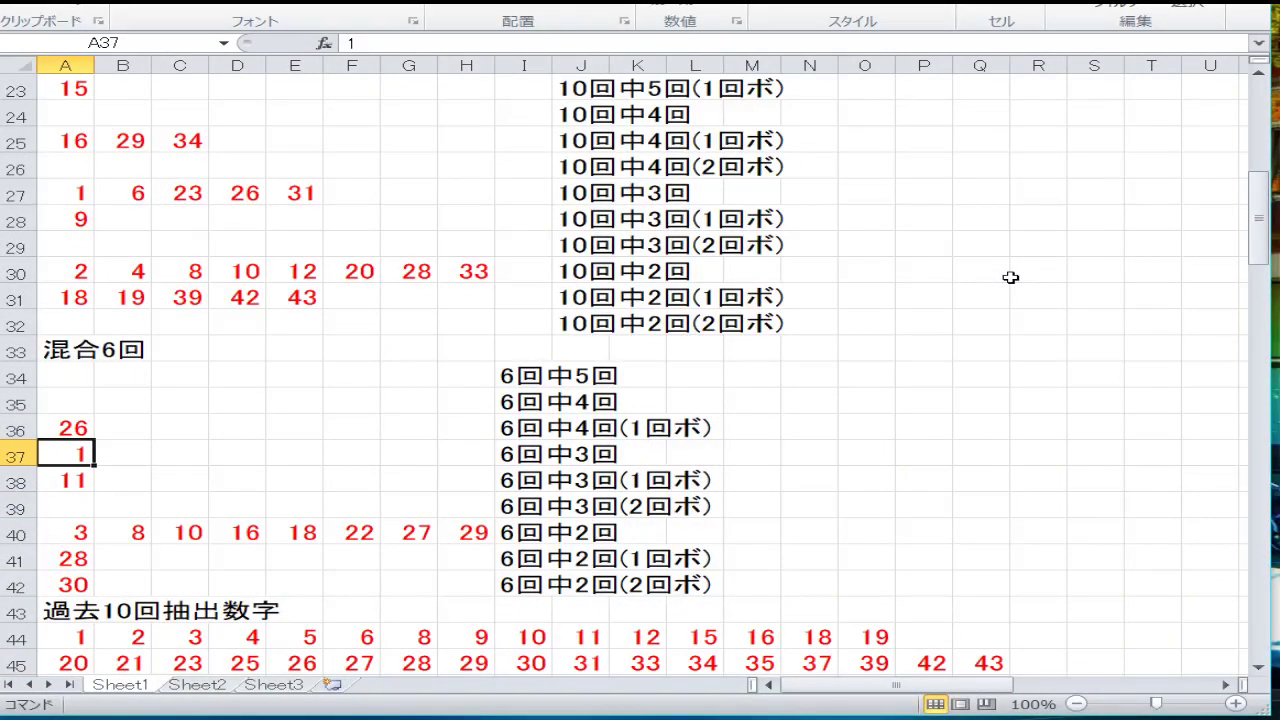
pyautogui.press('Down')
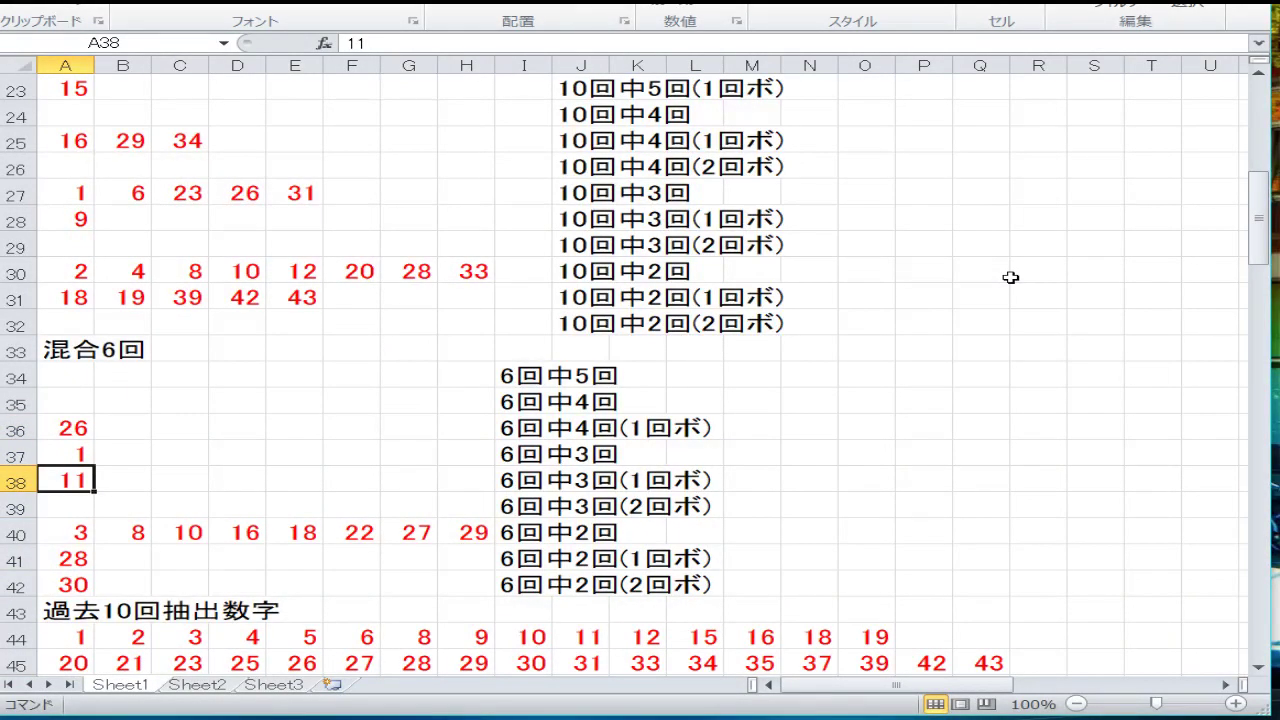
# Step: Examine the 混合6回 groups for 6回中2回, 6回中2回(1回ボ) and 6回中2回(2回ボ) in rows 40 to 42
pyautogui.press('Down')
pyautogui.press('Down')
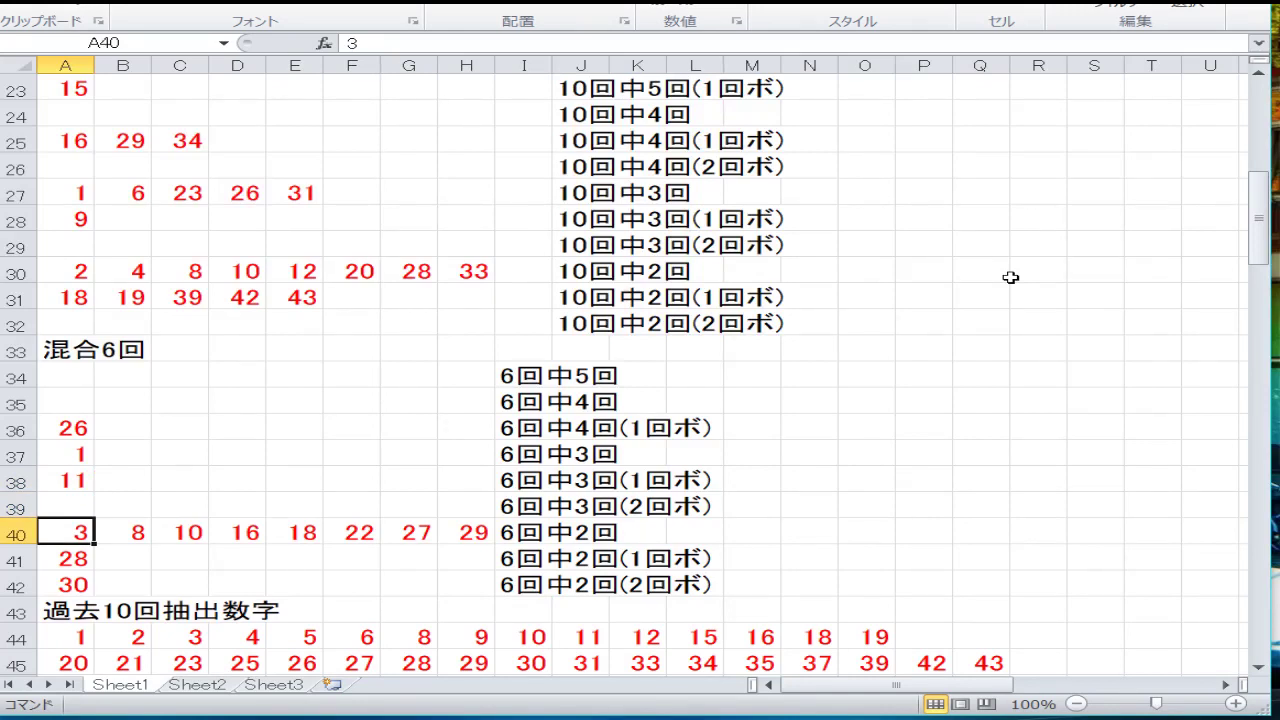
pyautogui.press('Down')
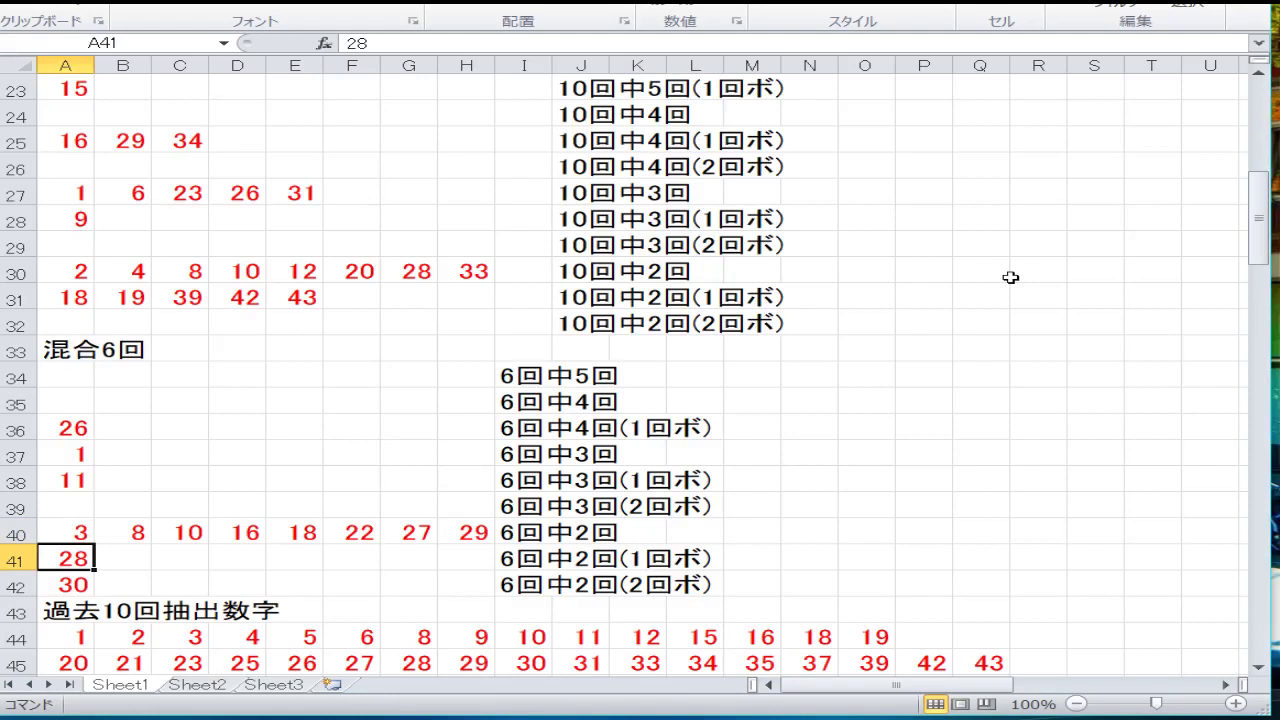
pyautogui.press('Down')
pyautogui.press('Down')
pyautogui.press('Up')
pyautogui.press('Up')
pyautogui.press('Down')
pyautogui.press('Down')
pyautogui.press('Up')
pyautogui.press('Up')
pyautogui.press('Down')
pyautogui.press('Down')
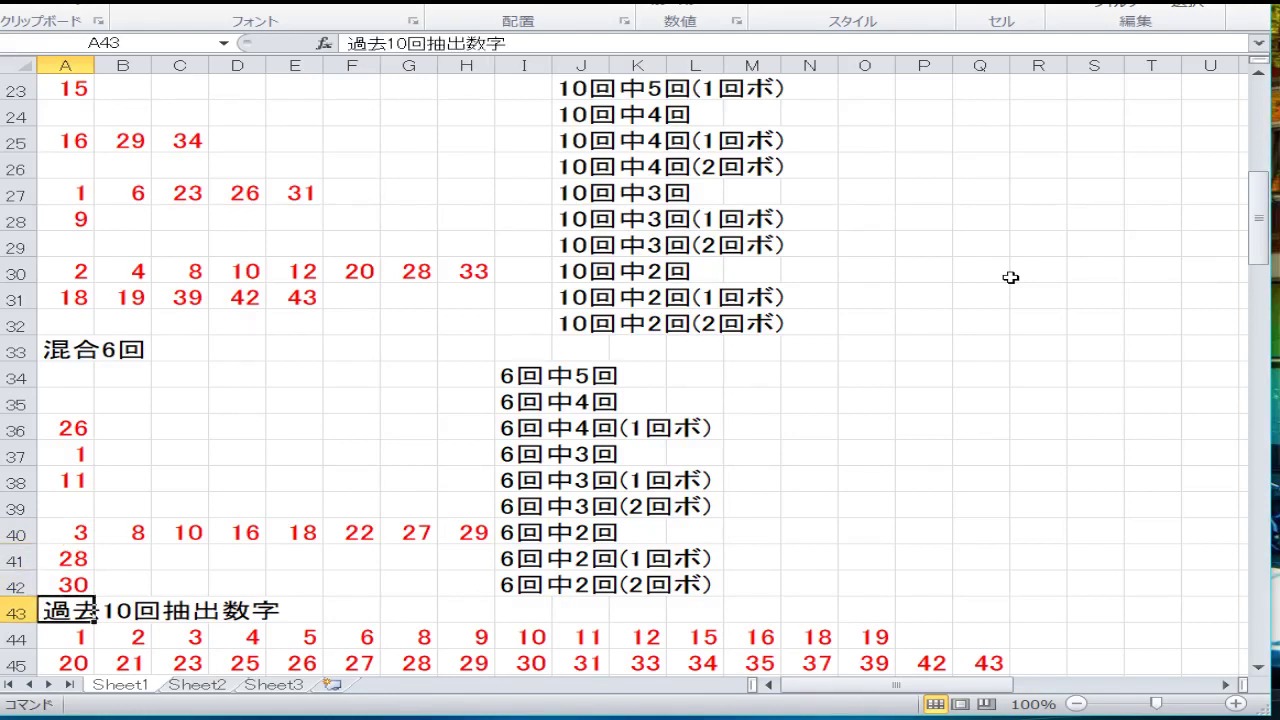
pyautogui.press('Up')
# Step: Look over the 過去10回抽出数字, 混合6回抽出数字 and 全抽出数字 lists from row 43 down
pyautogui.press('Down')
pyautogui.press('Down')
pyautogui.press('Down')
pyautogui.press('Down')
pyautogui.press('Down')
pyautogui.press('Down')
pyautogui.press('Down')
pyautogui.press('Down')
pyautogui.press('Down')
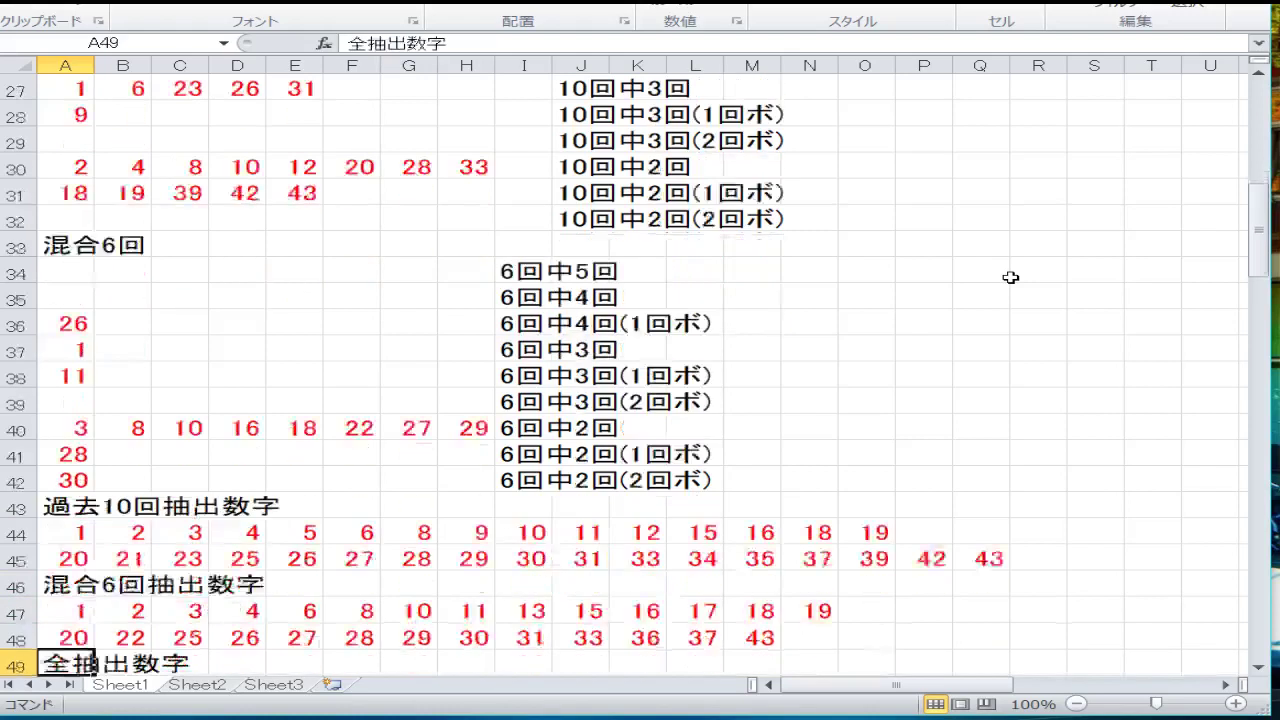
pyautogui.press('Up')
pyautogui.press('Up')
pyautogui.press('Up')
pyautogui.press('Up')
pyautogui.press('Up')
pyautogui.press('Up')
pyautogui.press('Up')
# Step: Examine the 過去10回抽出数字 list across its full width in rows 44 and 45
pyautogui.press('Right')
pyautogui.press('Right')
pyautogui.press('Right')
pyautogui.press('Right')
pyautogui.press('Right')
pyautogui.press('Right')
pyautogui.press('Right')
pyautogui.press('Right')
pyautogui.press('Right')
pyautogui.press('Right')
pyautogui.press('Right')
pyautogui.press('Right')
pyautogui.press('Right')
pyautogui.press('Right')
pyautogui.press('Right')
pyautogui.press('Right')
pyautogui.press('Right')
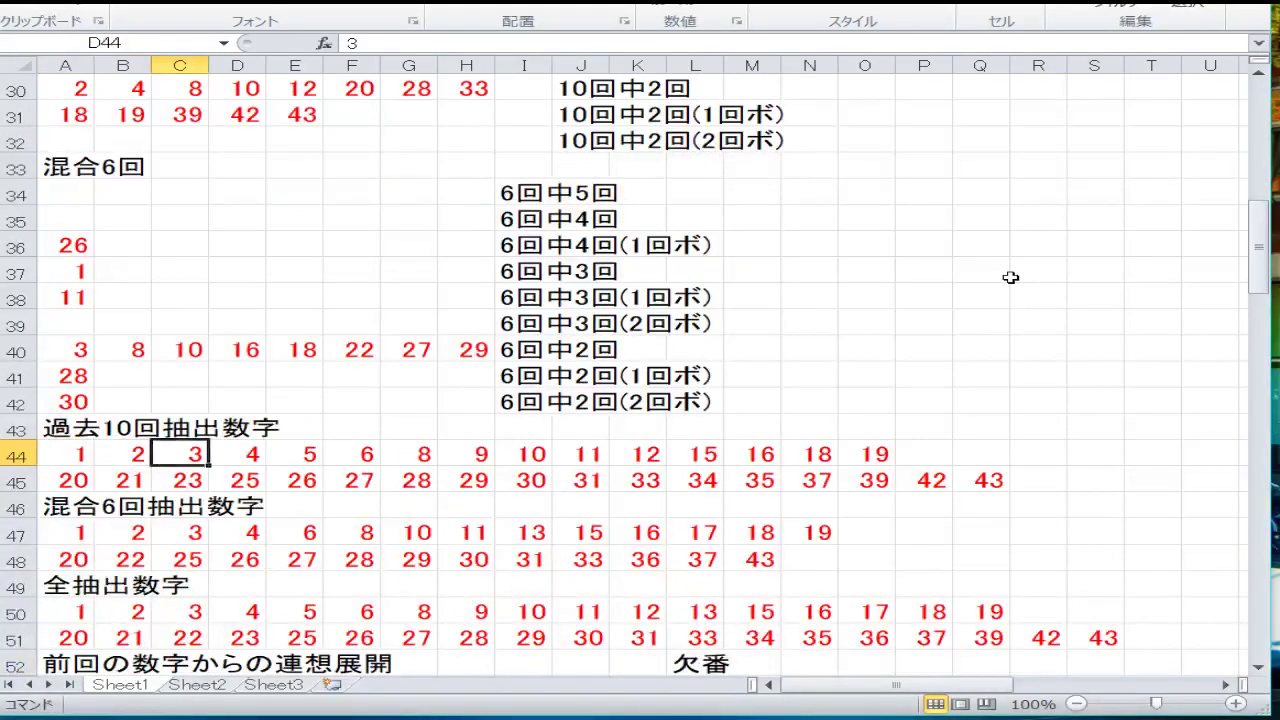
pyautogui.press('Down')
pyautogui.press('Left')
pyautogui.press('Left')
pyautogui.press('Left')
pyautogui.press('Left')
pyautogui.press('Left')
pyautogui.press('Left')
pyautogui.press('Left')
pyautogui.press('Left')
pyautogui.press('Left')
pyautogui.press('Left')
pyautogui.press('Left')
pyautogui.press('Left')
pyautogui.press('Left')
pyautogui.press('Left')
pyautogui.press('Left')
pyautogui.press('Left')
pyautogui.press('Left')
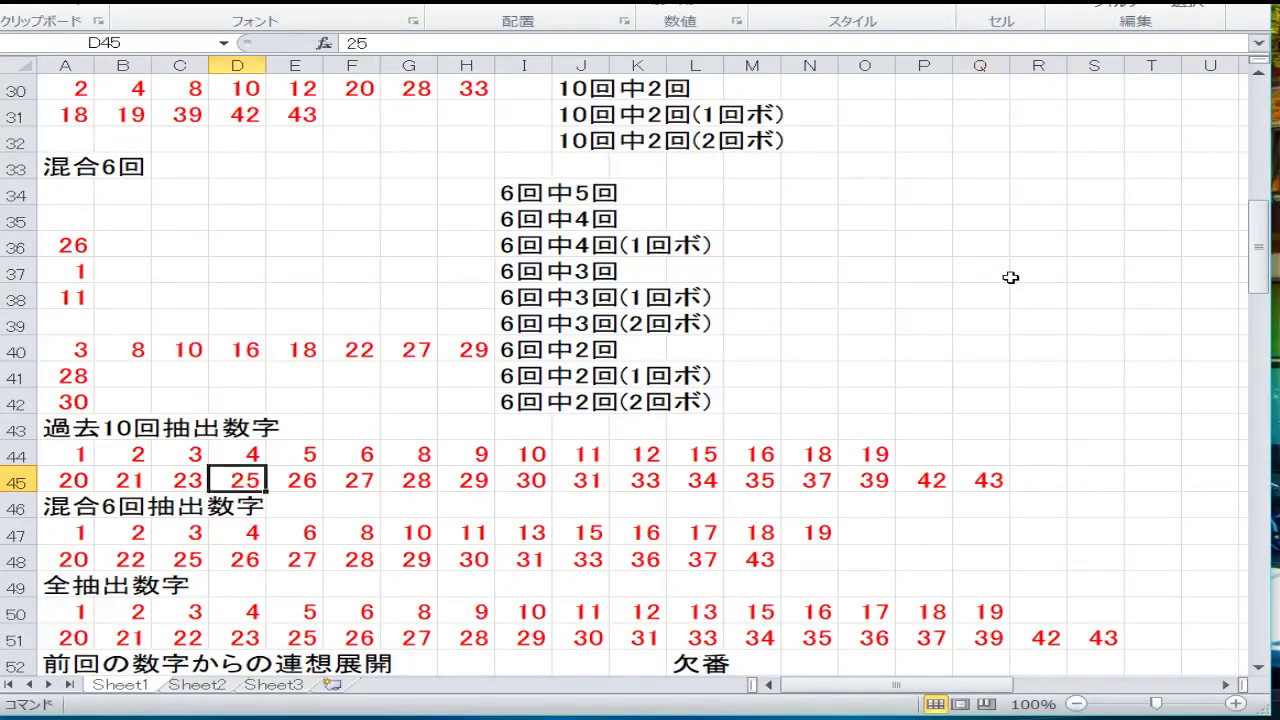
# Step: Examine the first row of the 過去10回抽出数字 list in row 44 through to its last entry
pyautogui.press('Up')
pyautogui.press('Right')
pyautogui.press('Right')
pyautogui.press('Right')
pyautogui.press('Right')
pyautogui.press('Right')
pyautogui.press('Right')
pyautogui.press('Right')
pyautogui.press('Right')
pyautogui.press('Right')
pyautogui.press('Right')
pyautogui.press('Right')
pyautogui.press('Right')
pyautogui.press('Right')
pyautogui.press('Right')
pyautogui.press('Right')
pyautogui.press('Right')
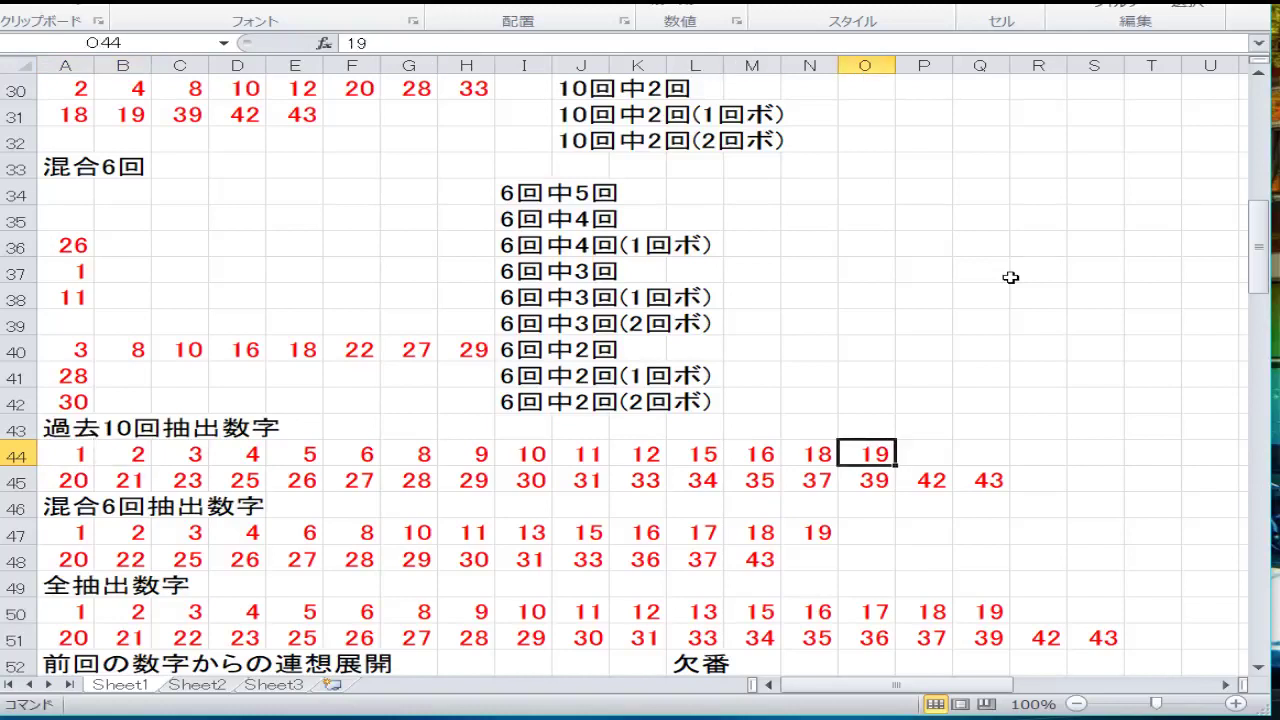
# Step: Examine the second row of the 混合6回抽出数字 list in row 48 back to its first number
pyautogui.press('Down')
pyautogui.press('Down')
pyautogui.press('Down')
pyautogui.press('Down')
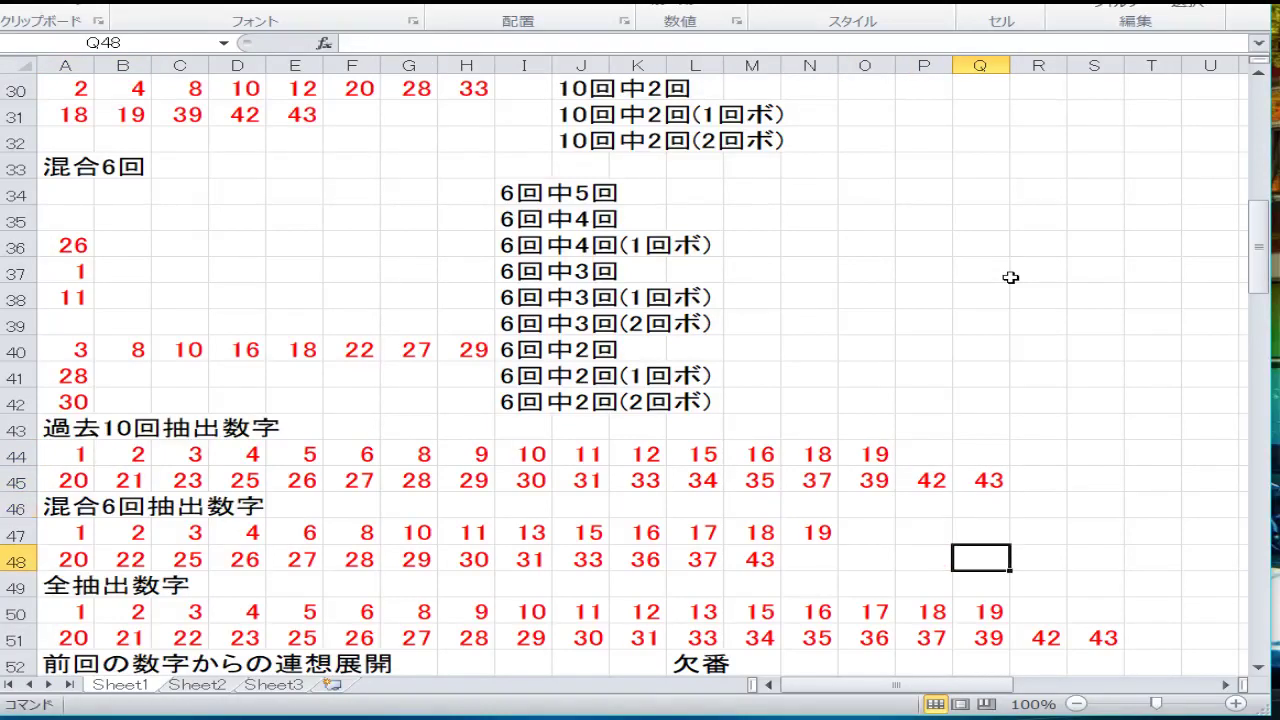
pyautogui.press('Left')
pyautogui.press('Left')
pyautogui.press('Left')
pyautogui.press('Left')
pyautogui.press('Left')
pyautogui.press('Left')
pyautogui.press('Left')
pyautogui.press('Left')
pyautogui.press('Left')
pyautogui.press('Left')
pyautogui.press('Left')
pyautogui.press('Left')
pyautogui.press('Left')
pyautogui.press('Left')
pyautogui.press('Left')
pyautogui.press('Left')
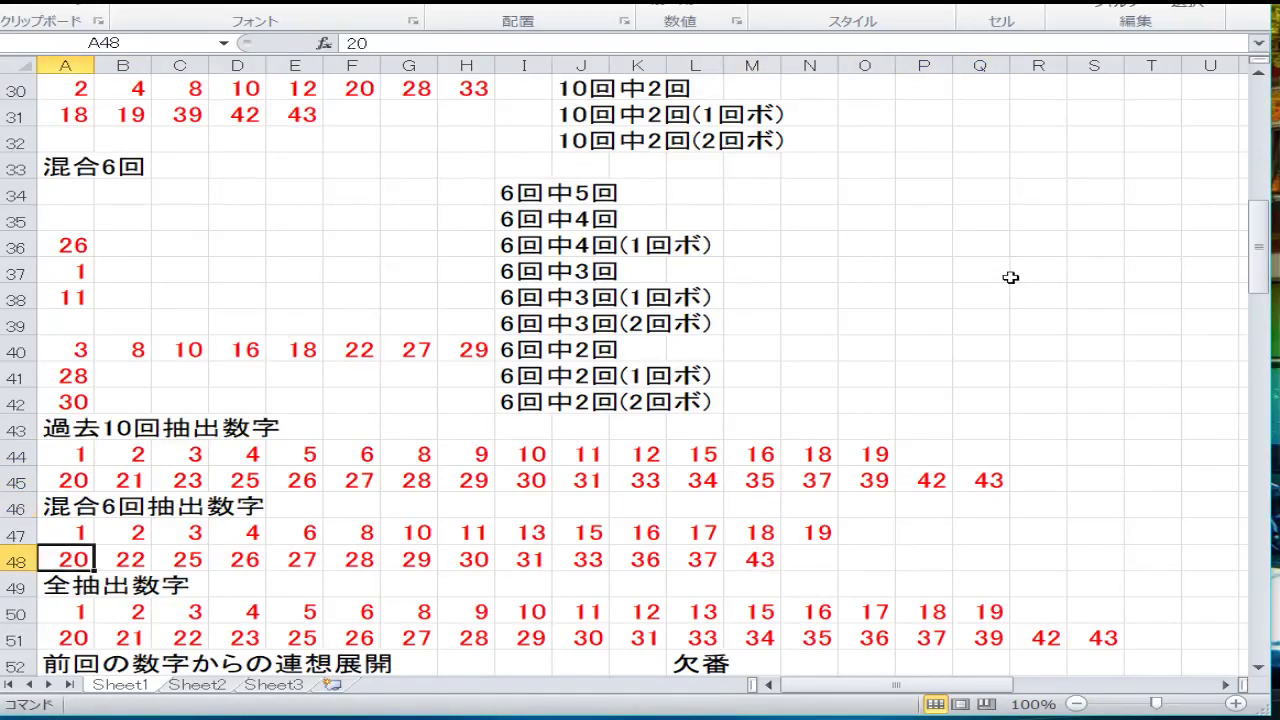
# Step: Examine the 全抽出数字 list across its full width in rows 50 and 51
pyautogui.press('Down')
pyautogui.press('Down')
pyautogui.press('Down')
pyautogui.press('Down')
pyautogui.press('Up')
pyautogui.press('Up')
pyautogui.press('Right')
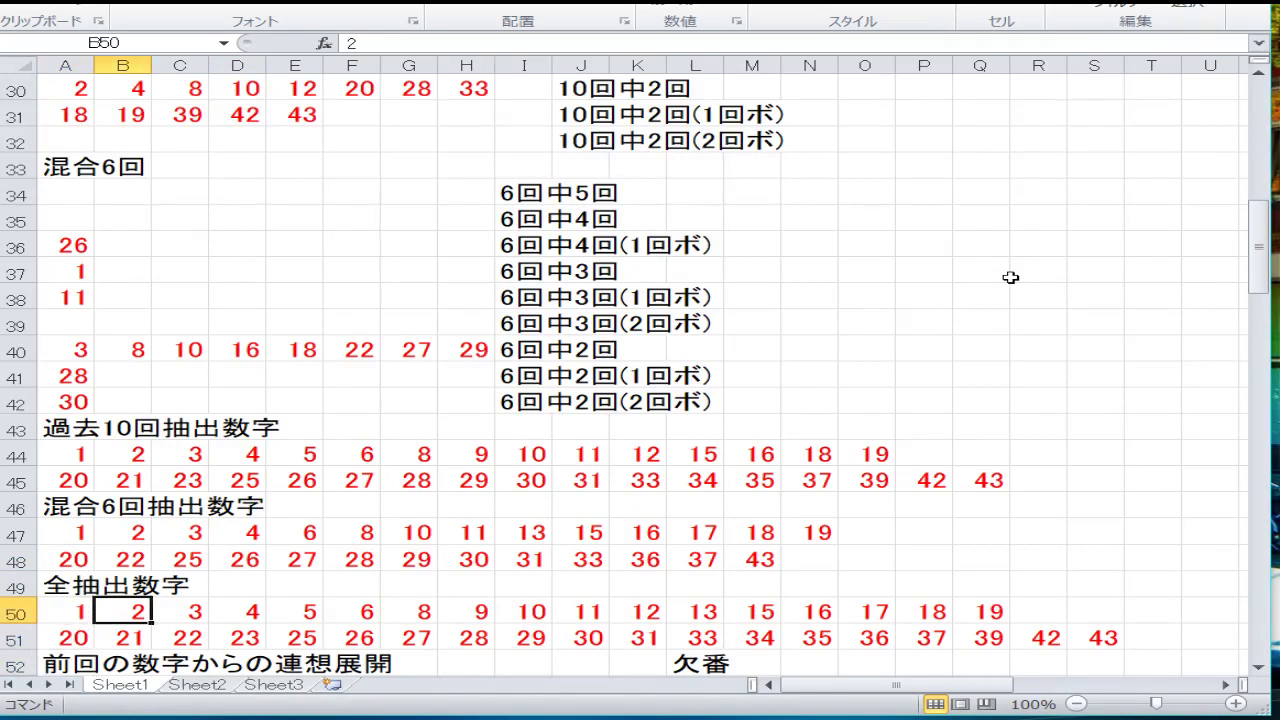
pyautogui.press('Right')
pyautogui.press('Right')
pyautogui.press('Right')
pyautogui.press('Right')
pyautogui.press('Right')
pyautogui.press('Right')
pyautogui.press('Right')
pyautogui.press('Right')
pyautogui.press('Right')
pyautogui.press('Right')
pyautogui.press('Right')
pyautogui.press('Right')
pyautogui.press('Right')
pyautogui.press('Right')
pyautogui.press('Right')
pyautogui.press('Right')
pyautogui.press('Right')
pyautogui.press('Down')
pyautogui.press('Left')
pyautogui.press('Left')
pyautogui.press('Left')
pyautogui.press('Left')
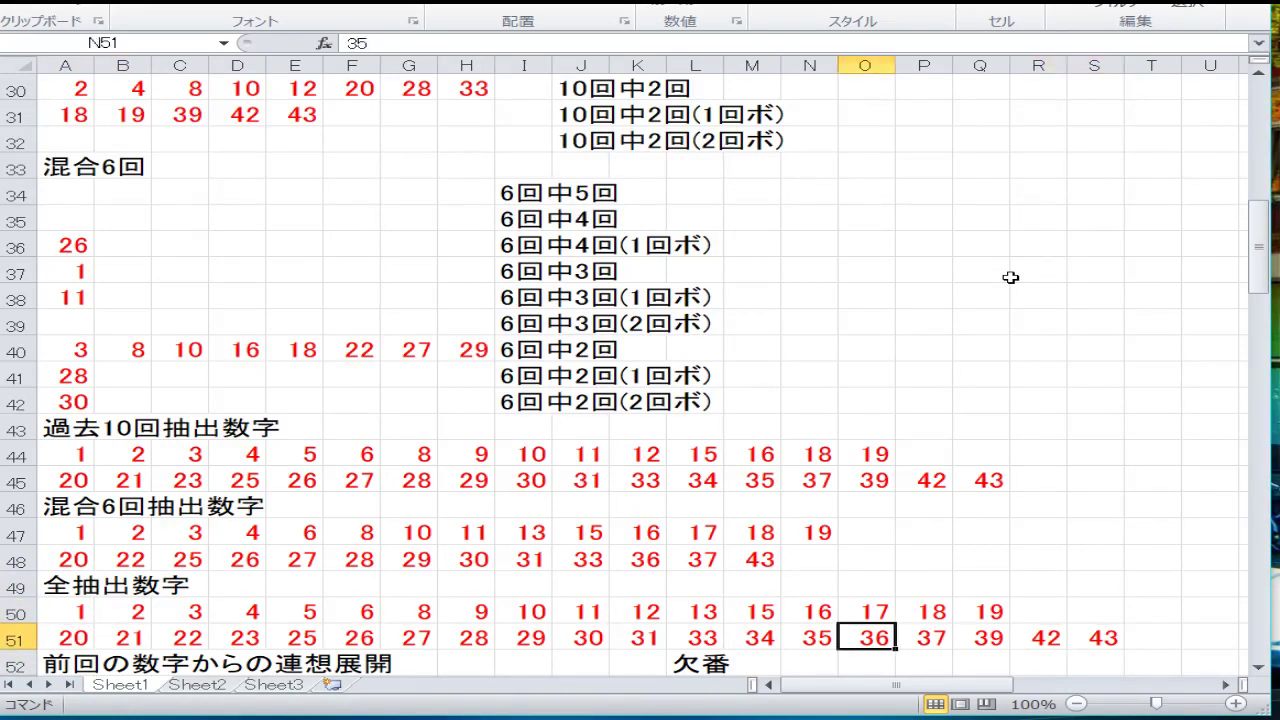
pyautogui.press('Left')
pyautogui.press('Left')
pyautogui.press('Left')
pyautogui.press('Left')
pyautogui.press('Left')
pyautogui.press('Left')
pyautogui.press('Left')
pyautogui.press('Left')
pyautogui.press('Left')
pyautogui.press('Left')
pyautogui.press('Left')
pyautogui.press('Left')
pyautogui.press('Left')
pyautogui.press('Left')
pyautogui.press('Up')
pyautogui.press('Down')
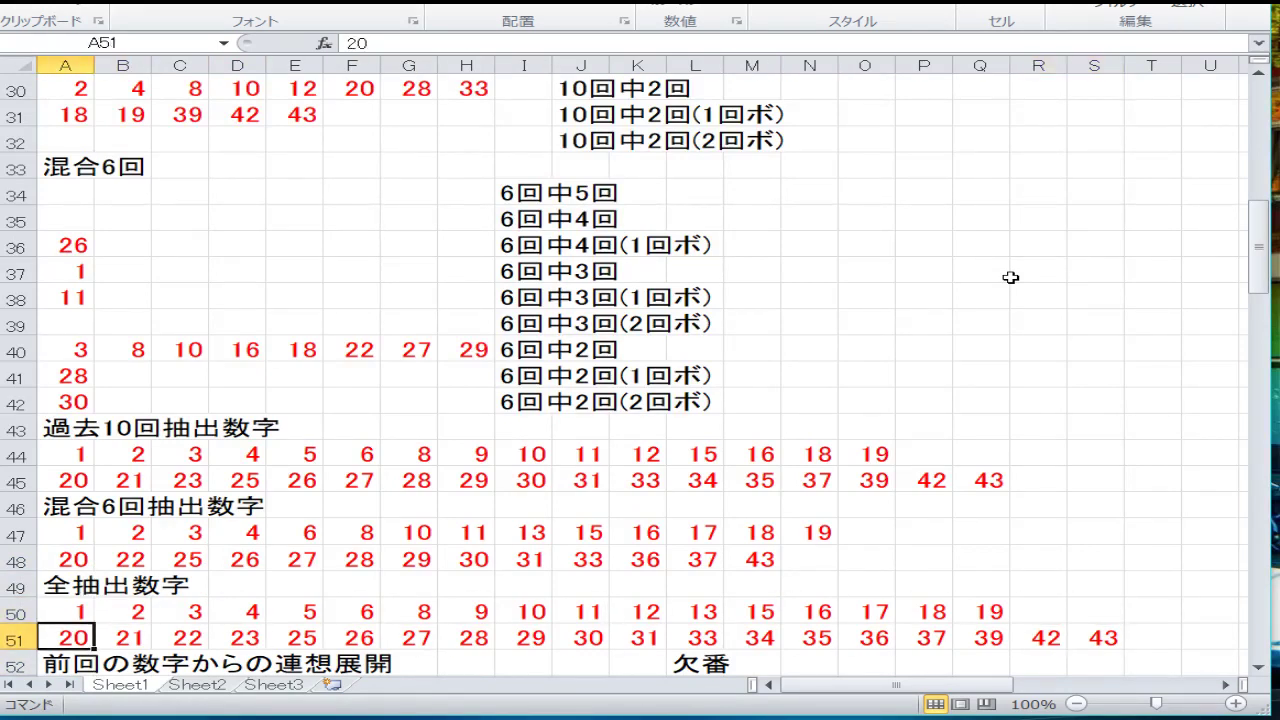
# Step: Go down past the notes to the colour-shaded 全抽出数字 list in rows 115 and 116 and examine its numbers
pyautogui.press('Down')
pyautogui.press('Down')
pyautogui.press('Down')
pyautogui.press('Down')
pyautogui.press('Down')
pyautogui.press('Down')
pyautogui.press('Down')
pyautogui.press('Down')
pyautogui.press('Down')
pyautogui.press('Down')
pyautogui.press('Down')
pyautogui.press('Down')
pyautogui.press('Down')
pyautogui.press('Down')
pyautogui.press('Down')
pyautogui.press('Down')
pyautogui.press('Down')
pyautogui.press('Down')
pyautogui.press('Down')
pyautogui.press('Down')
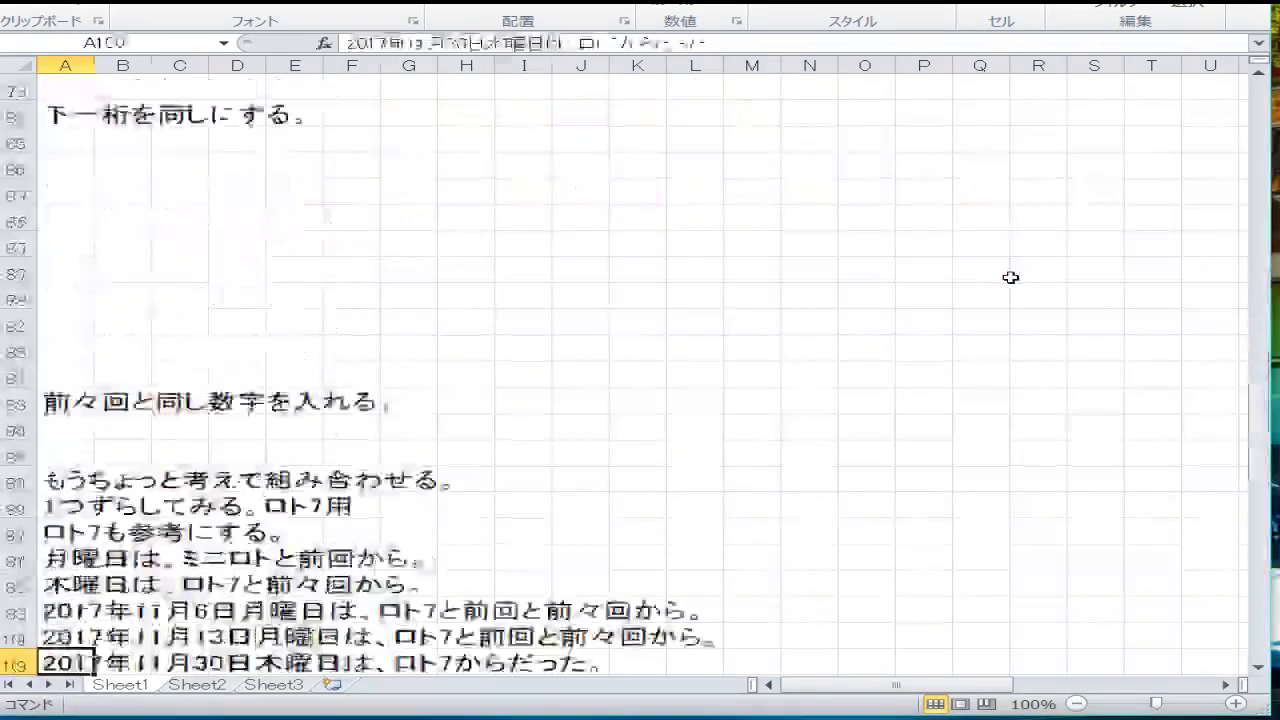
pyautogui.press('Down')
pyautogui.press('Down')
pyautogui.press('Down')
pyautogui.press('Down')
pyautogui.press('Down')
pyautogui.press('Down')
pyautogui.press('Down')
pyautogui.press('Down')
pyautogui.press('Down')
pyautogui.press('Down')
pyautogui.press('Down')
pyautogui.press('Down')
pyautogui.press('Down')
pyautogui.press('Down')
pyautogui.press('Down')
pyautogui.press('Down')
pyautogui.press('Down')
pyautogui.press('Down')
pyautogui.press('Down')
pyautogui.press('Down')
pyautogui.press('Up')
pyautogui.press('Up')
pyautogui.press('Up')
pyautogui.press('Up')
pyautogui.press('Up')
pyautogui.press('Up')
pyautogui.press('Up')
pyautogui.press('Up')
pyautogui.press('Up')
pyautogui.press('Up')
pyautogui.press('Up')
pyautogui.press('Up')
pyautogui.press('Up')
pyautogui.press('Up')
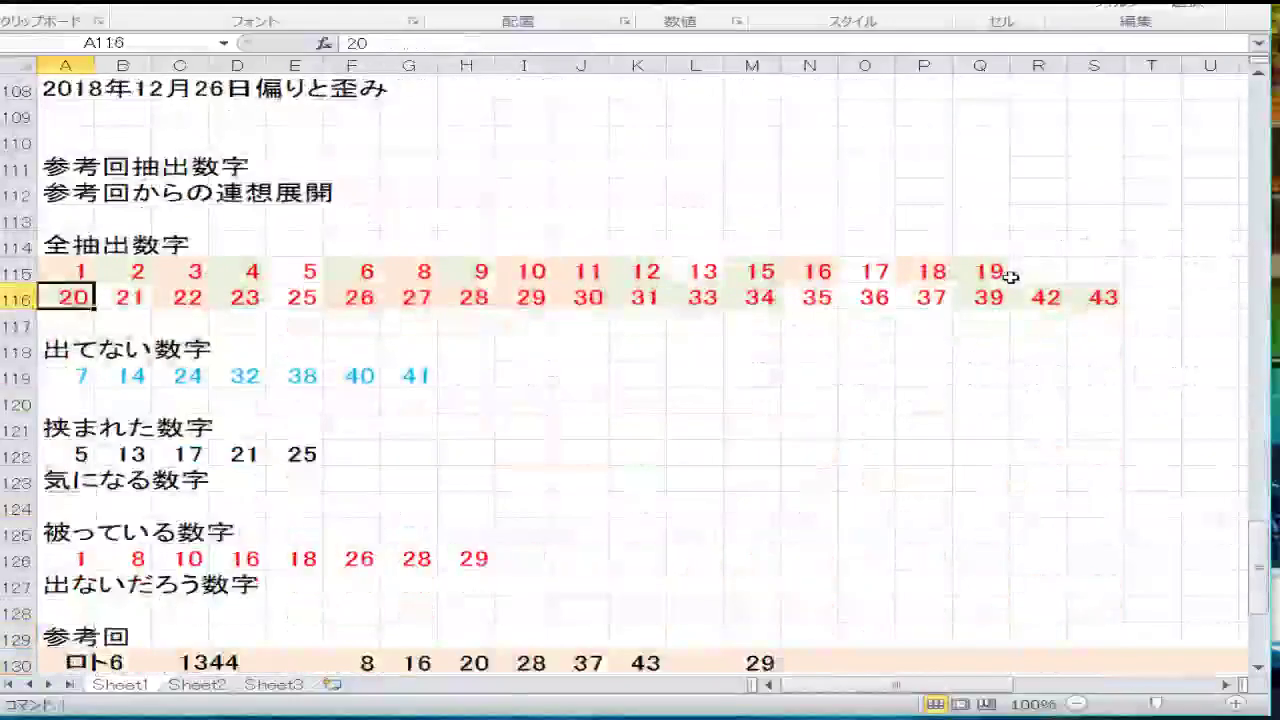
pyautogui.press('Up')
pyautogui.press('Right')
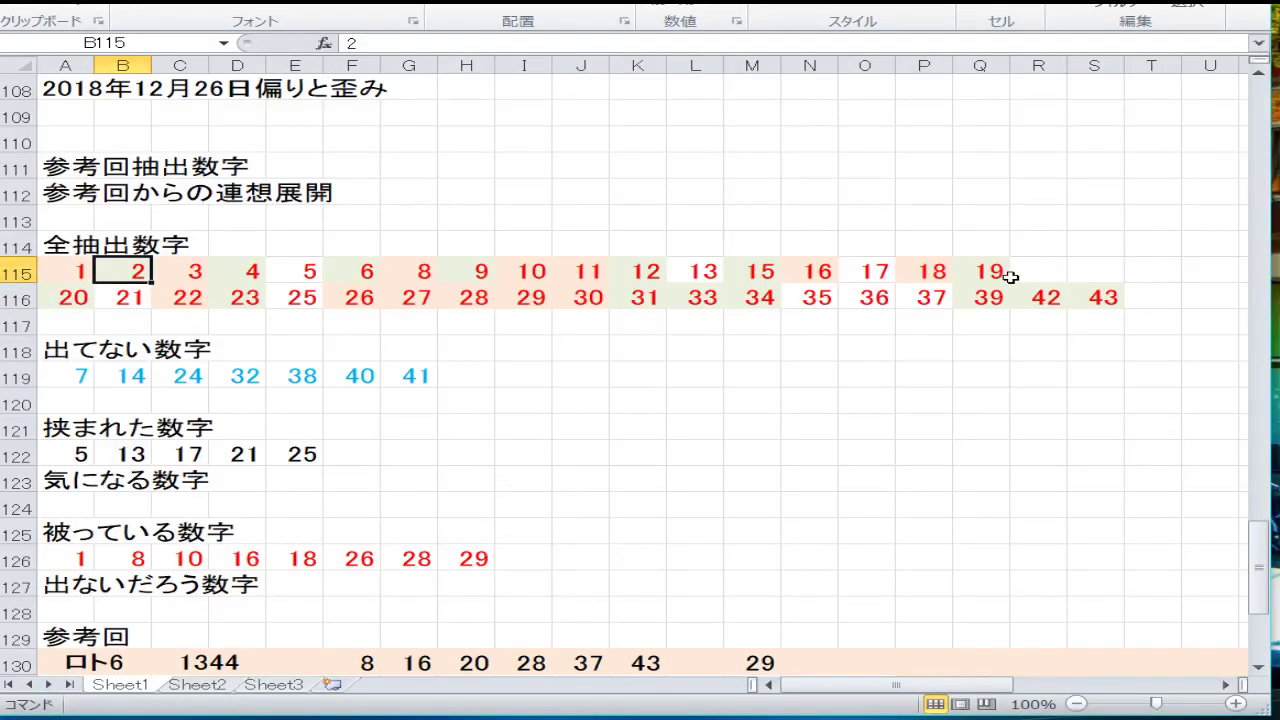
pyautogui.press('Right')
pyautogui.press('Down')
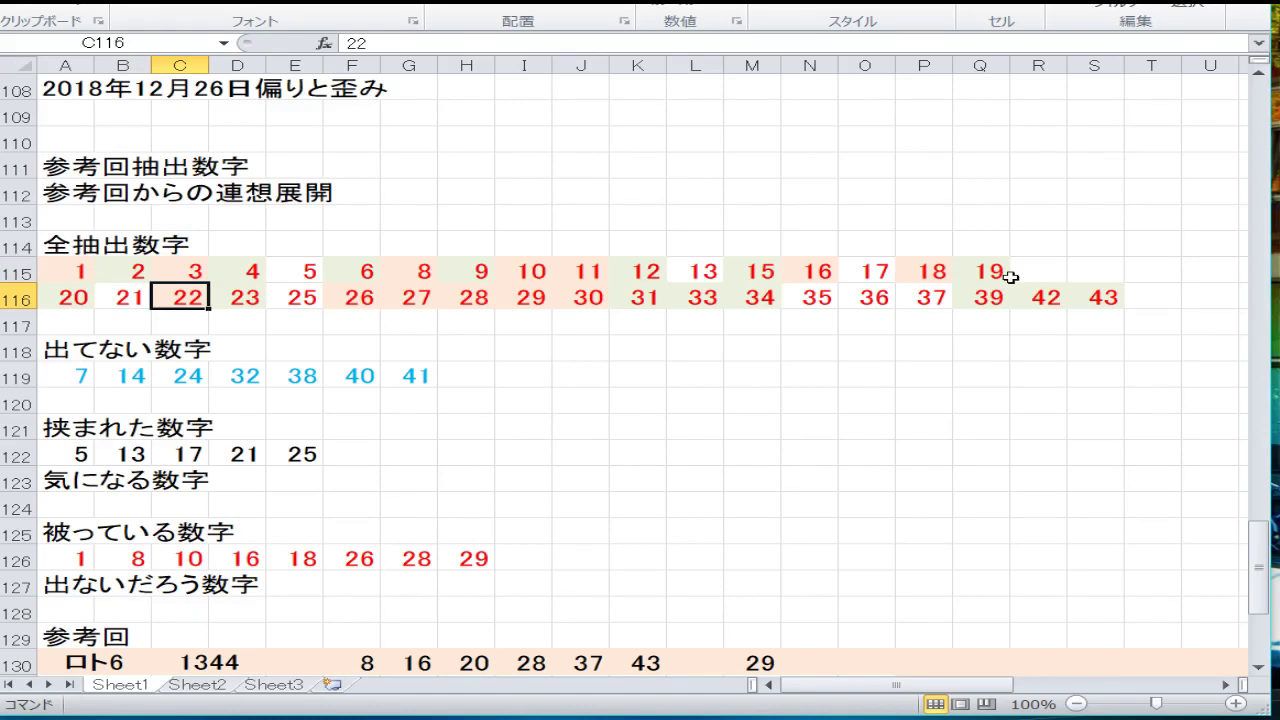
# Step: Examine the 出てない数字 list in row 119 and the 挟まれた数字 list in row 122
pyautogui.press('Down')
pyautogui.press('Down')
pyautogui.press('Down')
pyautogui.press('Down')
pyautogui.press('Down')
pyautogui.press('Down')
# Step: Examine the 被っている数字 list in row 126 through to its last number
pyautogui.press('Down')
pyautogui.press('Down')
pyautogui.press('Down')
pyautogui.press('Down')
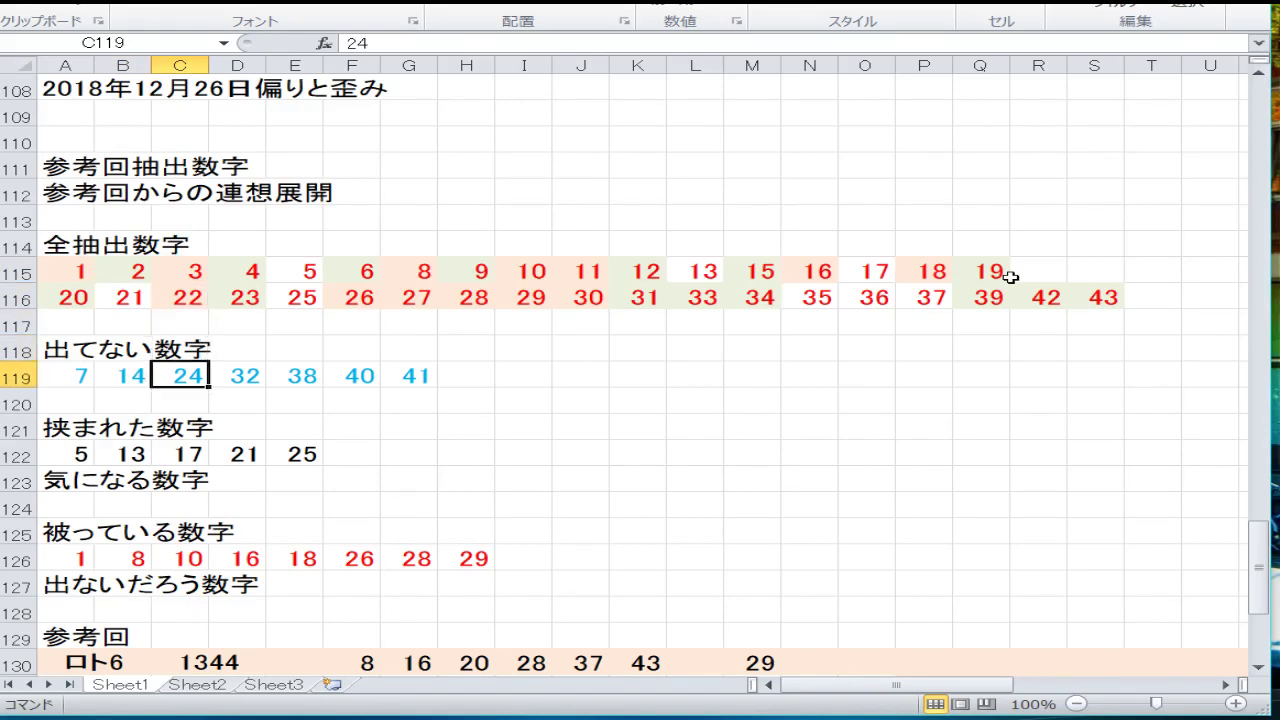
pyautogui.press('Left')
pyautogui.press('Right')
pyautogui.press('Right')
pyautogui.press('Right')
pyautogui.press('Right')
pyautogui.press('Right')
pyautogui.press('Right')
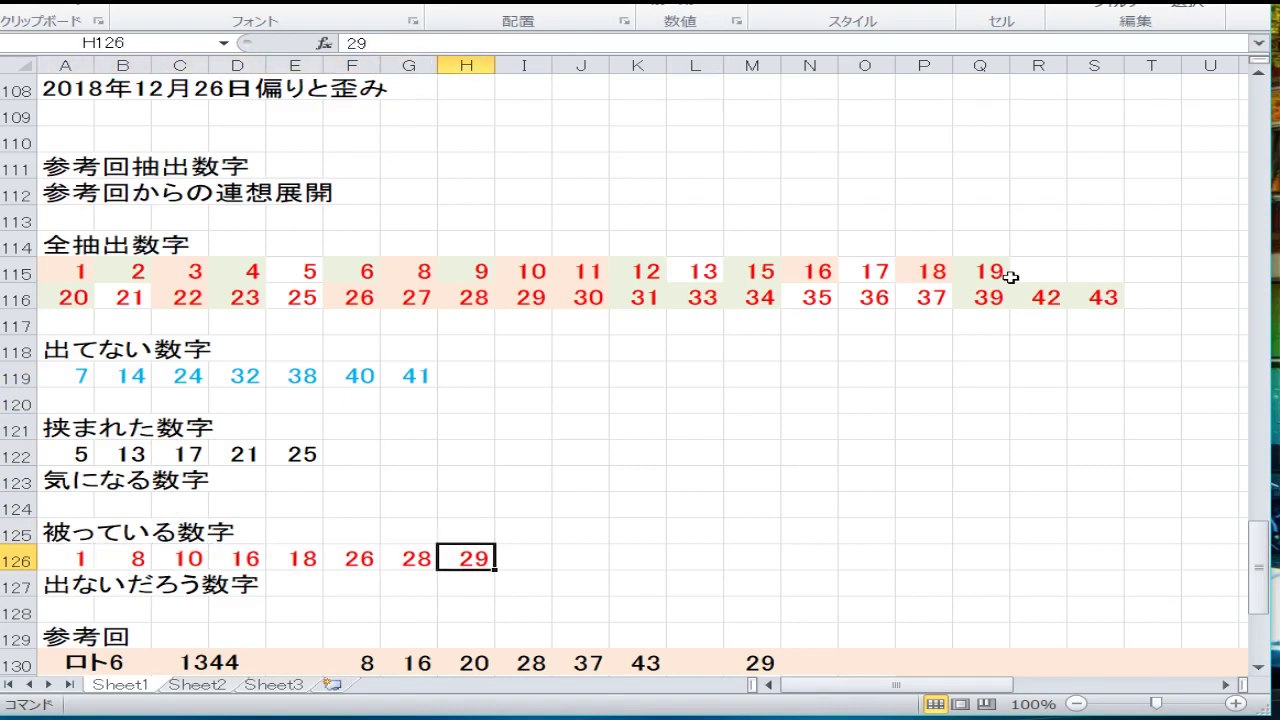
# Step: Go back up to the 出てない数字 list in row 119 and examine it through to its last number
pyautogui.press('Up')
pyautogui.press('Up')
pyautogui.press('Up')
pyautogui.press('Up')
pyautogui.press('Up')
pyautogui.press('Up')
pyautogui.press('Left')
pyautogui.press('Left')
pyautogui.press('Left')
pyautogui.press('Left')
pyautogui.press('Left')
pyautogui.press('Left')
pyautogui.press('Left')
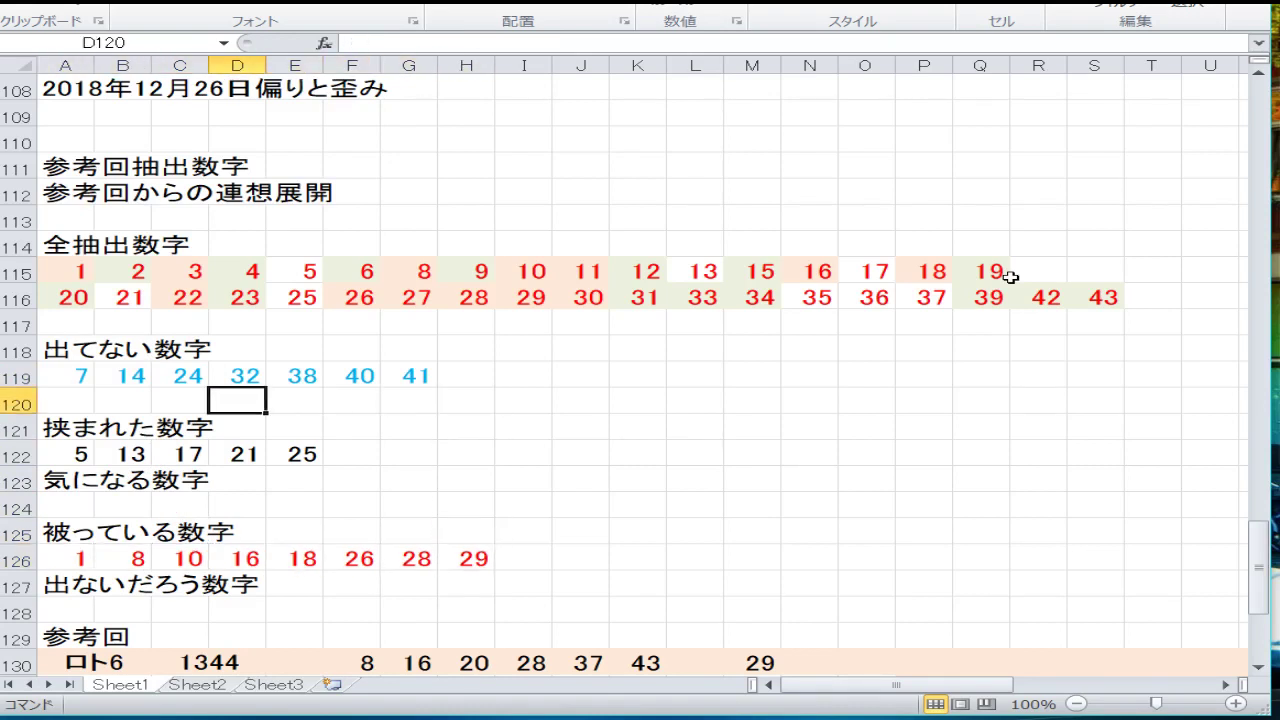
pyautogui.press('Up')
pyautogui.press('Right')
pyautogui.press('Right')
pyautogui.press('Right')
pyautogui.press('Right')
pyautogui.press('Right')
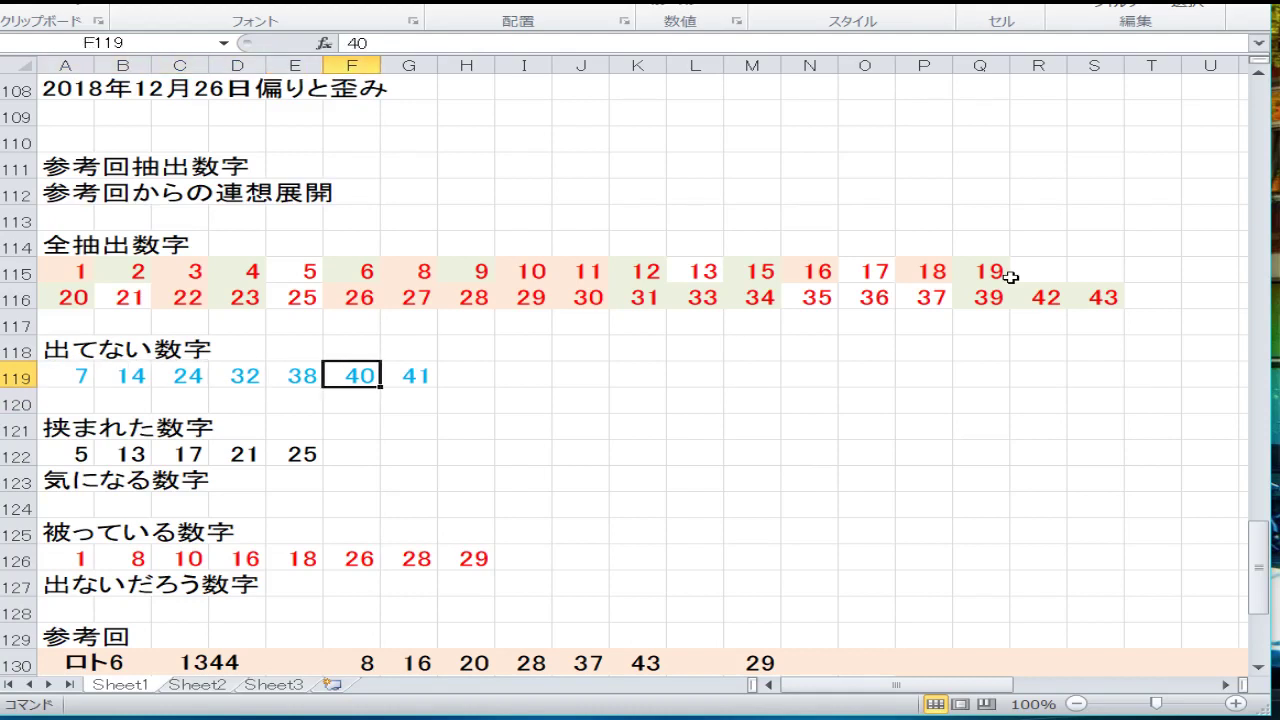
pyautogui.press('Right')
# Step: Examine the numbers in the 挟まれた数字 list in row 122
pyautogui.press('Down')
pyautogui.press('Down')
pyautogui.press('Down')
pyautogui.press('Down')
pyautogui.press('Left')
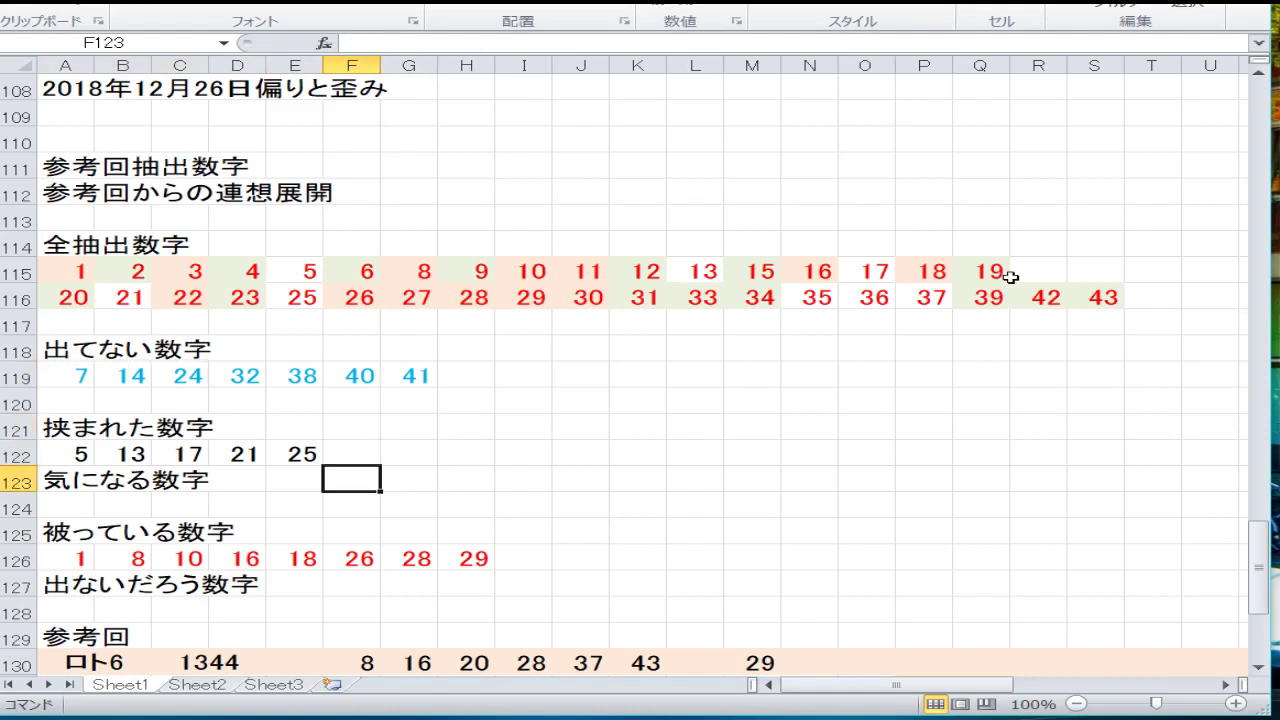
pyautogui.press('Home')
pyautogui.press('Up')
pyautogui.press('Right')
pyautogui.press('Right')
pyautogui.press('Right')
pyautogui.press('Right')
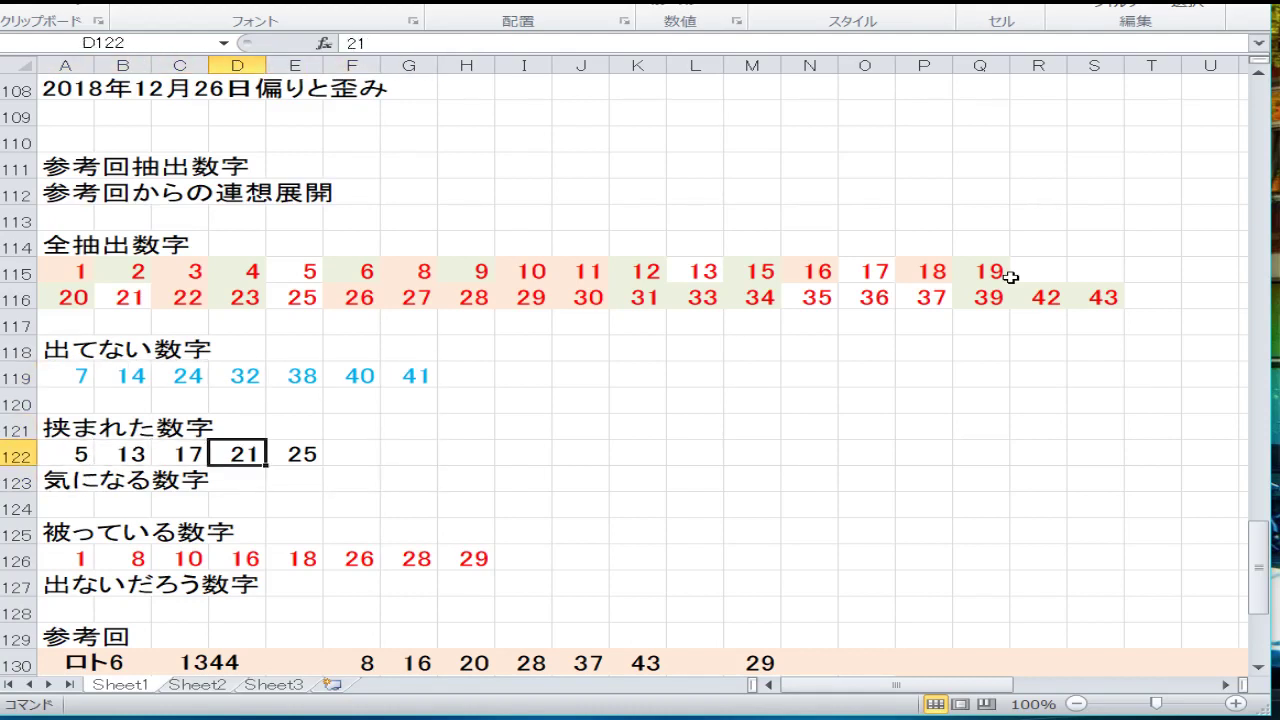
# Step: Check the unshaded numbers 5, 13 and 17 in row 115 of the 全抽出数字 list against the 挟まれた数字 list
pyautogui.press('Up')
pyautogui.press('Up')
pyautogui.press('Up')
pyautogui.press('Up')
pyautogui.press('Up')
pyautogui.press('Up')
pyautogui.press('Up')
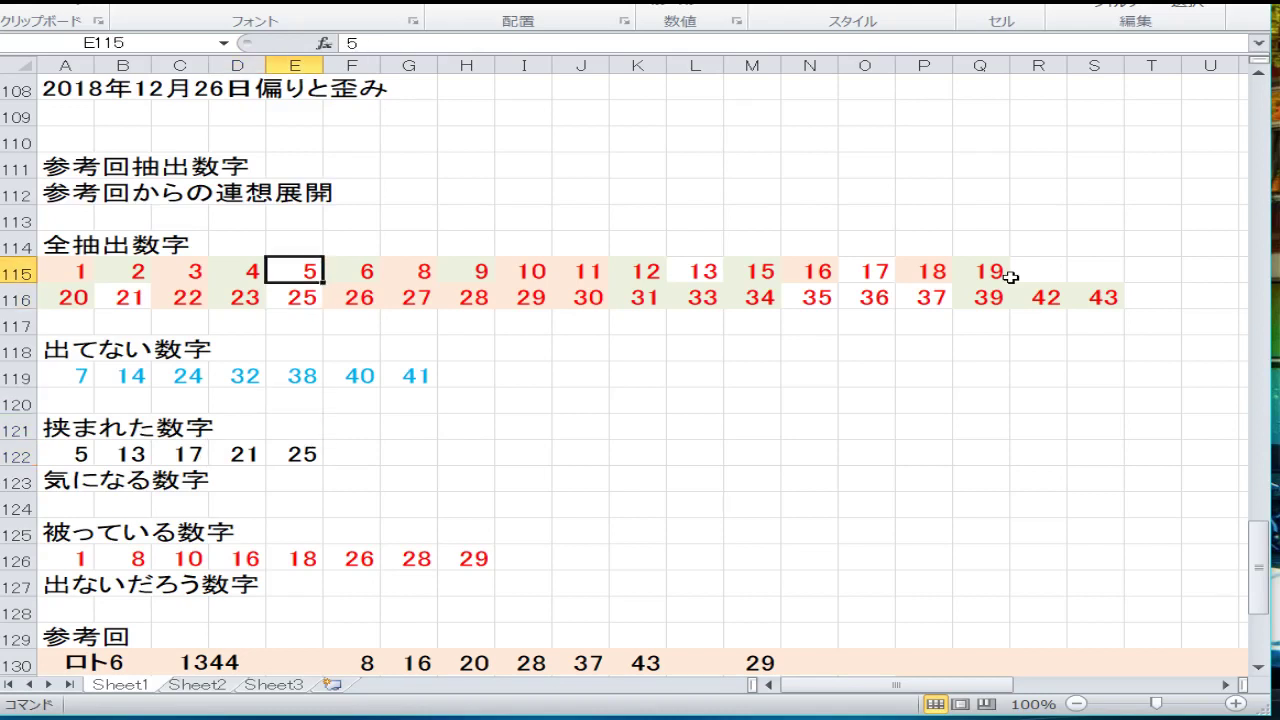
pyautogui.press('Right')
pyautogui.press('Right')
pyautogui.press('Right')
pyautogui.press('Right')
pyautogui.press('Right')
pyautogui.press('Right')
pyautogui.press('Right')
pyautogui.press('Right')
pyautogui.press('Right')
pyautogui.press('Right')
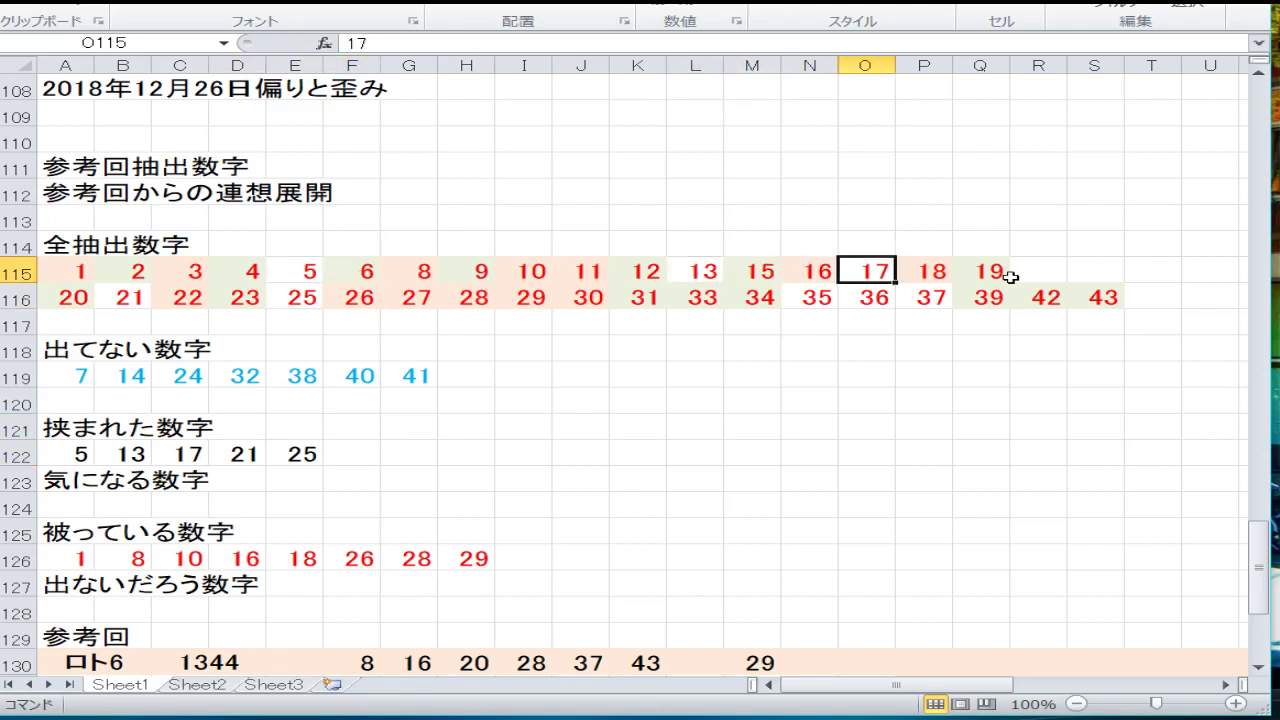
# Step: Check the unshaded numbers at the start of row 116 in the 全抽出数字 list, back to 21
pyautogui.press('Down')
pyautogui.press('Left')
pyautogui.press('Left')
pyautogui.press('Left')
pyautogui.press('Left')
pyautogui.press('Left')
pyautogui.press('Left')
pyautogui.press('Left')
pyautogui.press('Left')
pyautogui.press('Left')
pyautogui.press('Left')
pyautogui.press('Left')
pyautogui.press('Left')
pyautogui.press('Left')
pyautogui.press('Left')
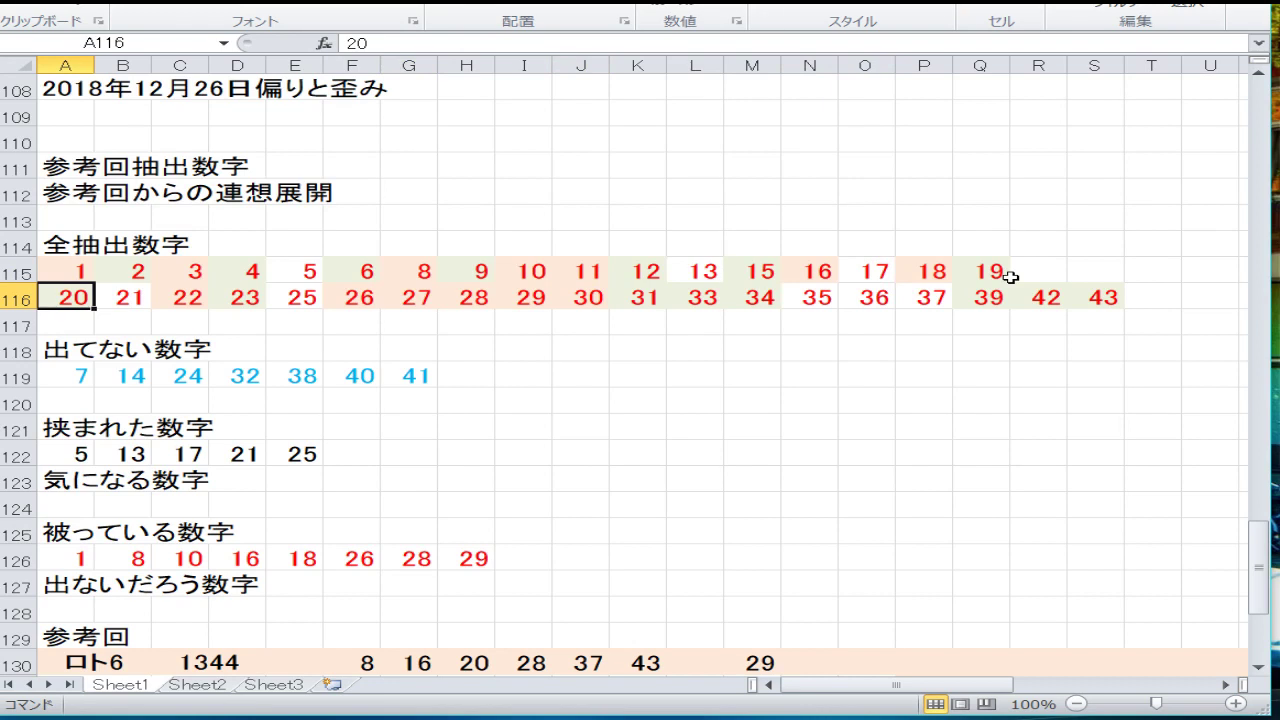
pyautogui.press('Right')
# Step: Go down past the 参考回 table and look at the 準重要数字 list in row 139
pyautogui.press('Down')
pyautogui.press('Down')
pyautogui.press('Down')
pyautogui.press('Down')
pyautogui.press('Down')
pyautogui.press('Down')
pyautogui.press('Down')
pyautogui.press('Down')
pyautogui.press('Down')
pyautogui.press('Down')
pyautogui.press('Down')
pyautogui.press('Down')
pyautogui.press('Down')
pyautogui.press('Down')
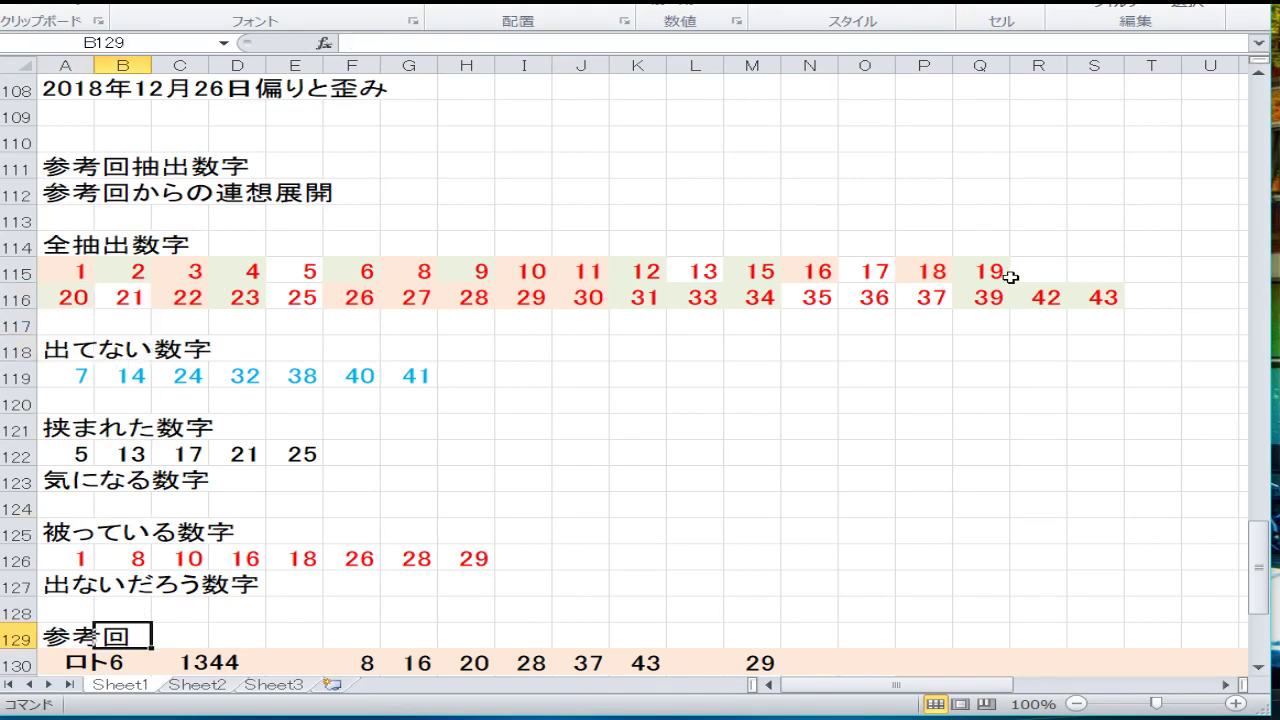
pyautogui.press('Left')
pyautogui.press('Down')
pyautogui.press('Down')
pyautogui.press('Down')
pyautogui.press('Down')
pyautogui.press('Down')
pyautogui.press('Down')
pyautogui.press('Right')
pyautogui.press('Down')
pyautogui.press('Down')
pyautogui.press('Down')
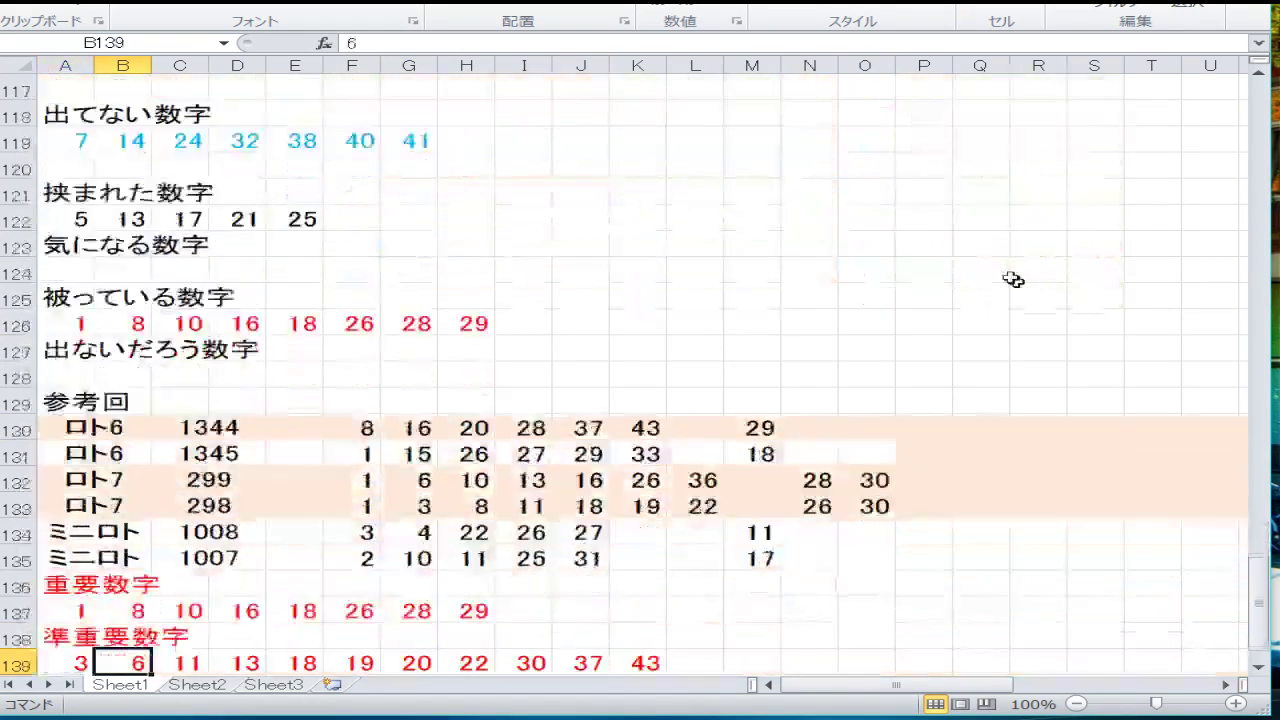
# Step: Examine the ロト6, ロト7 and ミニロト draws listed under the 参考回 heading in rows 130 to 135
pyautogui.press('Up')
pyautogui.press('Up')
pyautogui.press('Up')
pyautogui.press('Left')
pyautogui.press('Up')
pyautogui.press('Up')
pyautogui.press('Up')
pyautogui.press('Up')
pyautogui.press('Up')
pyautogui.press('Up')
pyautogui.press('Down')
pyautogui.press('Down')
pyautogui.press('Down')
pyautogui.press('Down')
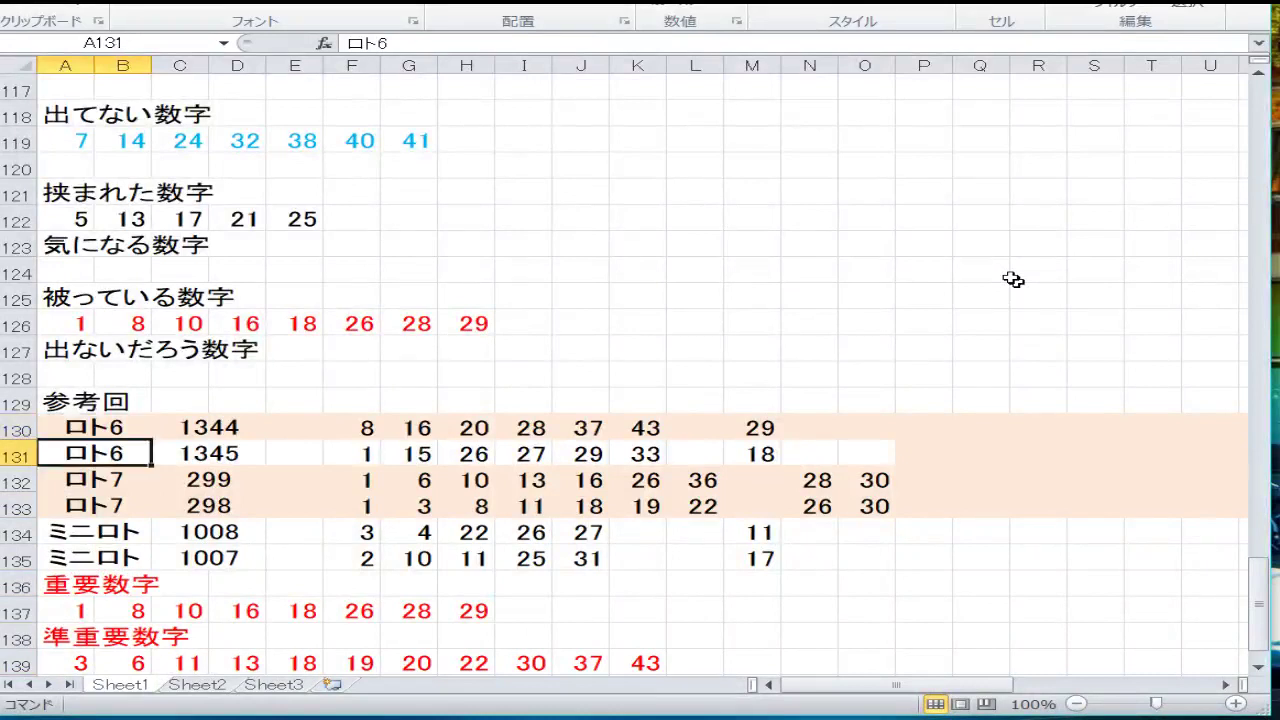
pyautogui.press('Down')
pyautogui.press('Down')
pyautogui.press('Up')
pyautogui.press('Up')
pyautogui.press('Up')
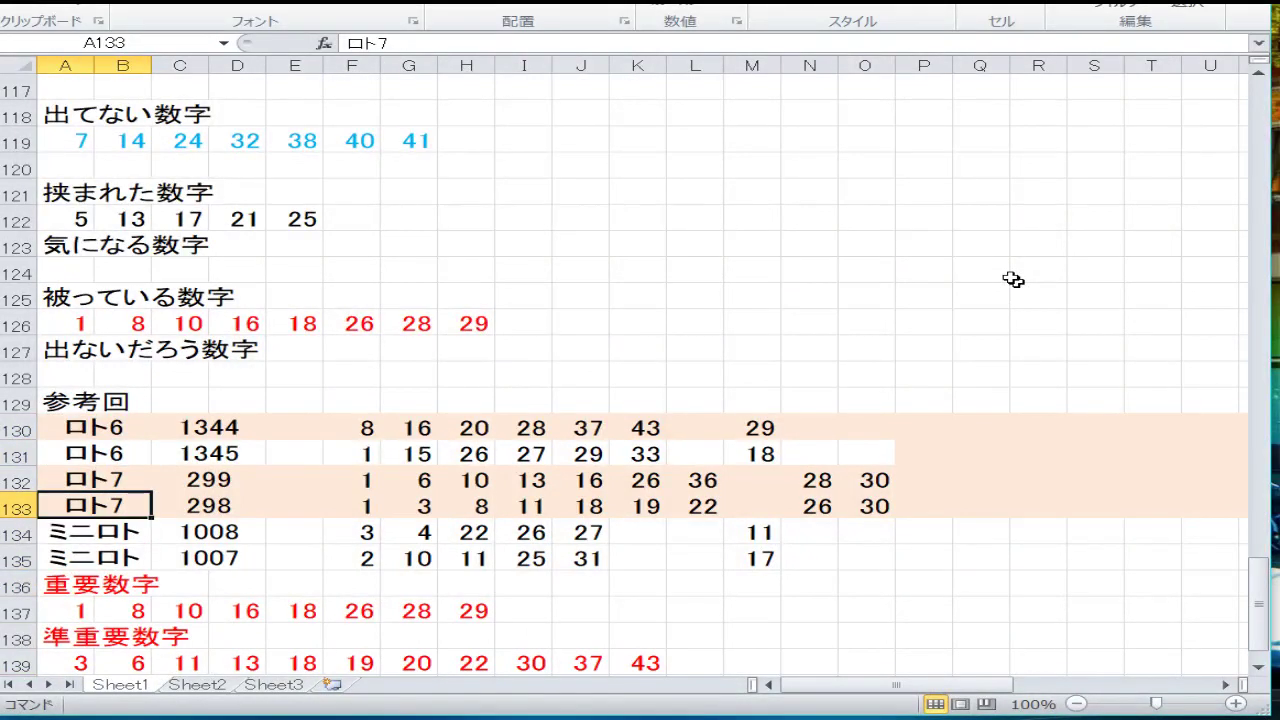
pyautogui.press('Down')
pyautogui.press('Down')
pyautogui.press('Down')
pyautogui.press('Right')
pyautogui.press('Left')
pyautogui.press('Up')
pyautogui.press('Up')
pyautogui.press('Up')
pyautogui.press('Up')
pyautogui.press('Up')
pyautogui.press('Up')
pyautogui.press('Up')
pyautogui.press('Right')
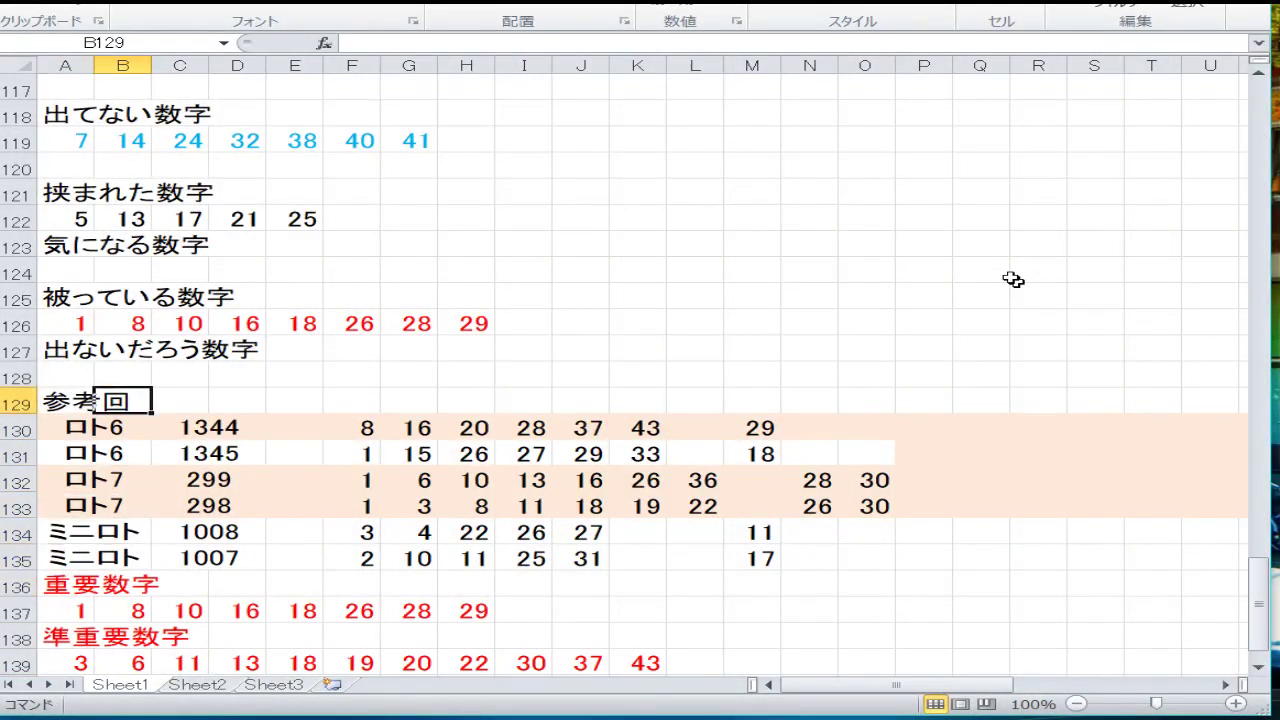
# Step: Go over the 参考回 draws again from the heading down, comparing the ロト6 rows with the ロト7 rows
pyautogui.press('Left')
pyautogui.press('Down')
pyautogui.press('Down')
pyautogui.press('Down')
pyautogui.press('Down')
pyautogui.press('Down')
pyautogui.press('Down')
pyautogui.press('Up')
pyautogui.press('Up')
pyautogui.press('Up')
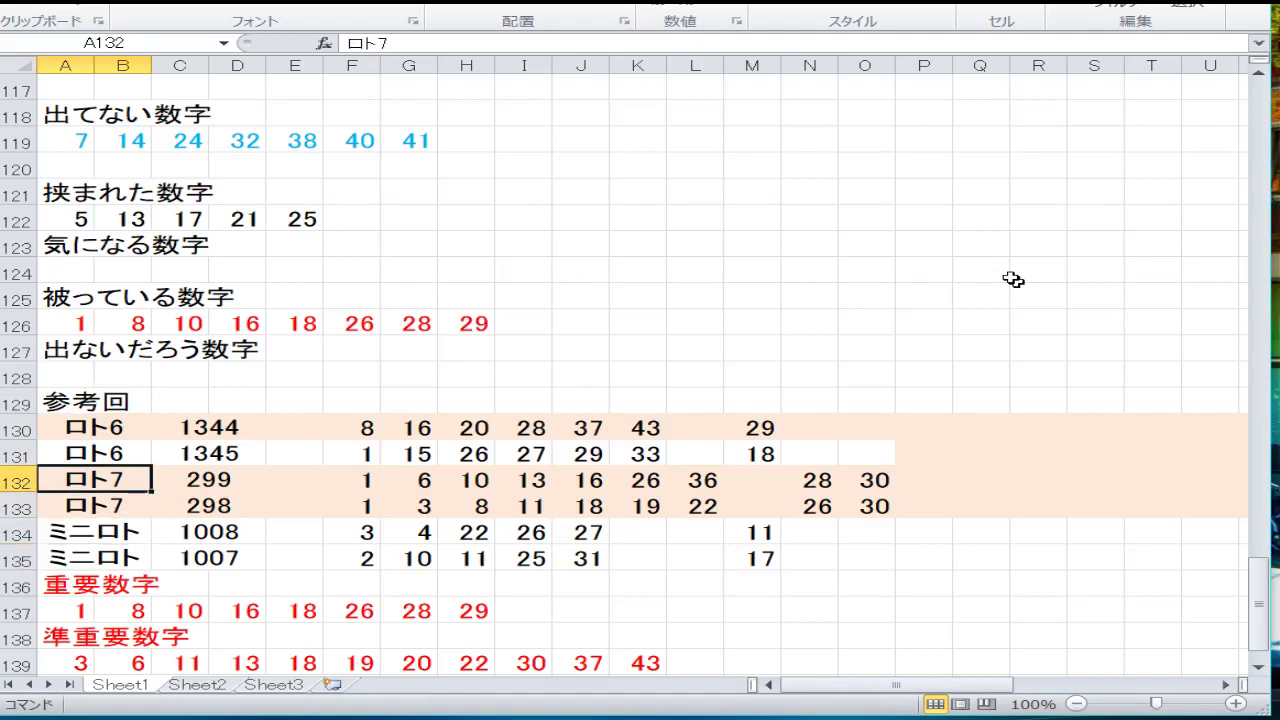
pyautogui.press('Down')
pyautogui.press('Down')
pyautogui.press('Up')
pyautogui.press('Up')
pyautogui.press('Up')
pyautogui.press('Up')
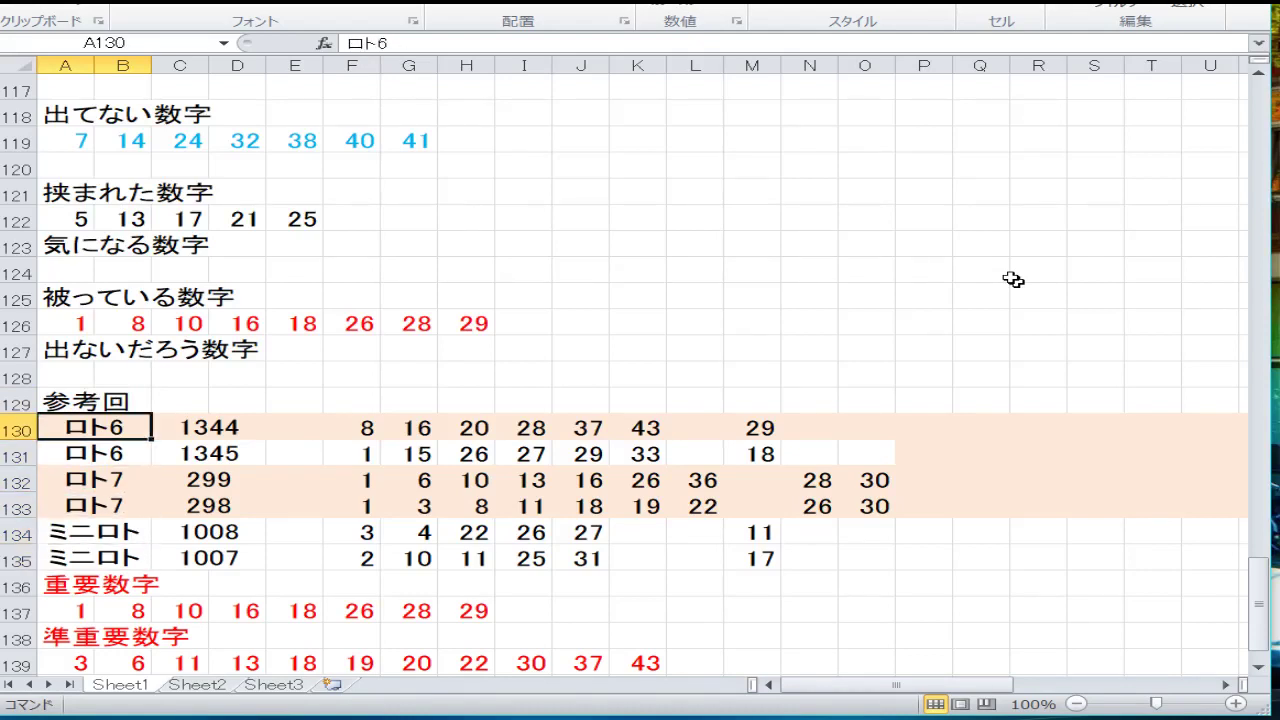
pyautogui.press('Down')
pyautogui.press('Down')
pyautogui.press('Down')
pyautogui.press('Up')
pyautogui.press('Up')
pyautogui.press('Up')
# Step: Read across the numbers of ロト6 draw 1344 in row 130 and return to the row's start
pyautogui.press('Down')
pyautogui.press('Right')
pyautogui.press('Right')
pyautogui.press('Right')
pyautogui.press('Right')
pyautogui.press('Up')
pyautogui.press('Right')
pyautogui.press('Right')
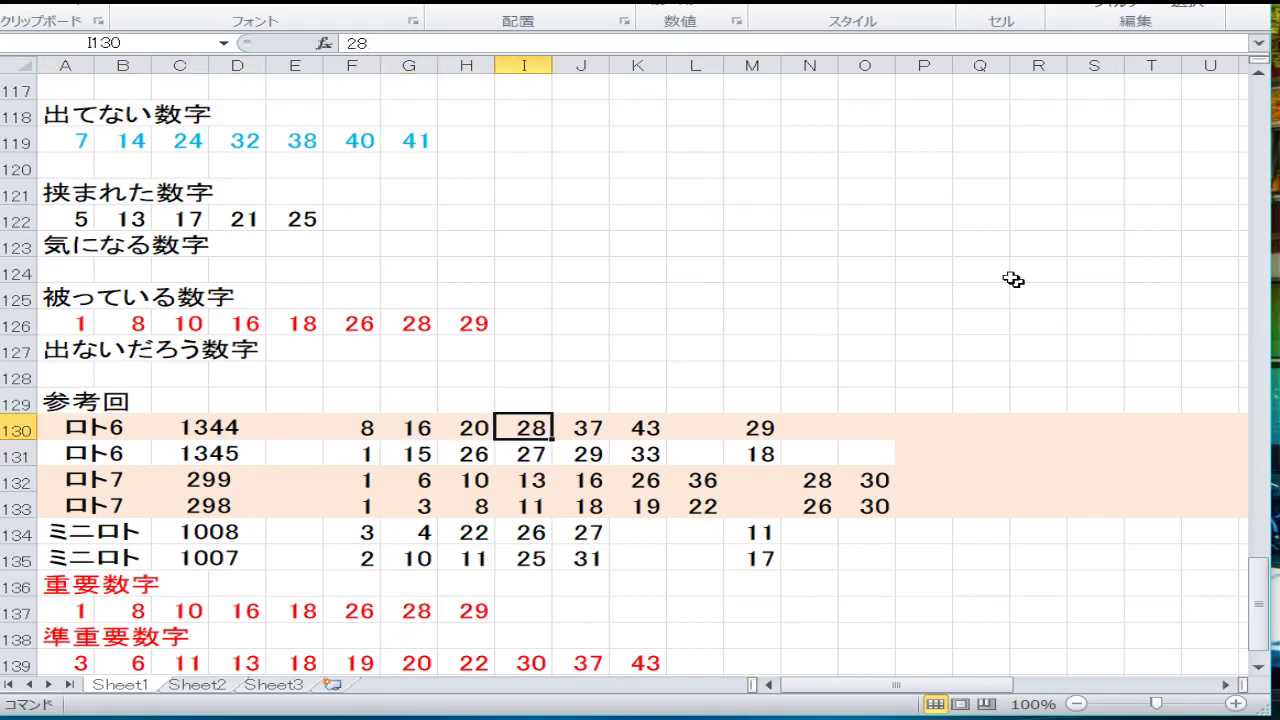
pyautogui.press('Right')
pyautogui.press('Right')
pyautogui.press('Right')
pyautogui.press('Right')
pyautogui.press('Left')
pyautogui.press('Left')
pyautogui.press('Left')
pyautogui.press('Left')
pyautogui.press('Left')
pyautogui.press('Left')
pyautogui.press('Left')
pyautogui.press('Left')
pyautogui.press('Left')
pyautogui.press('Left')
pyautogui.press('Left')
pyautogui.press('Left')
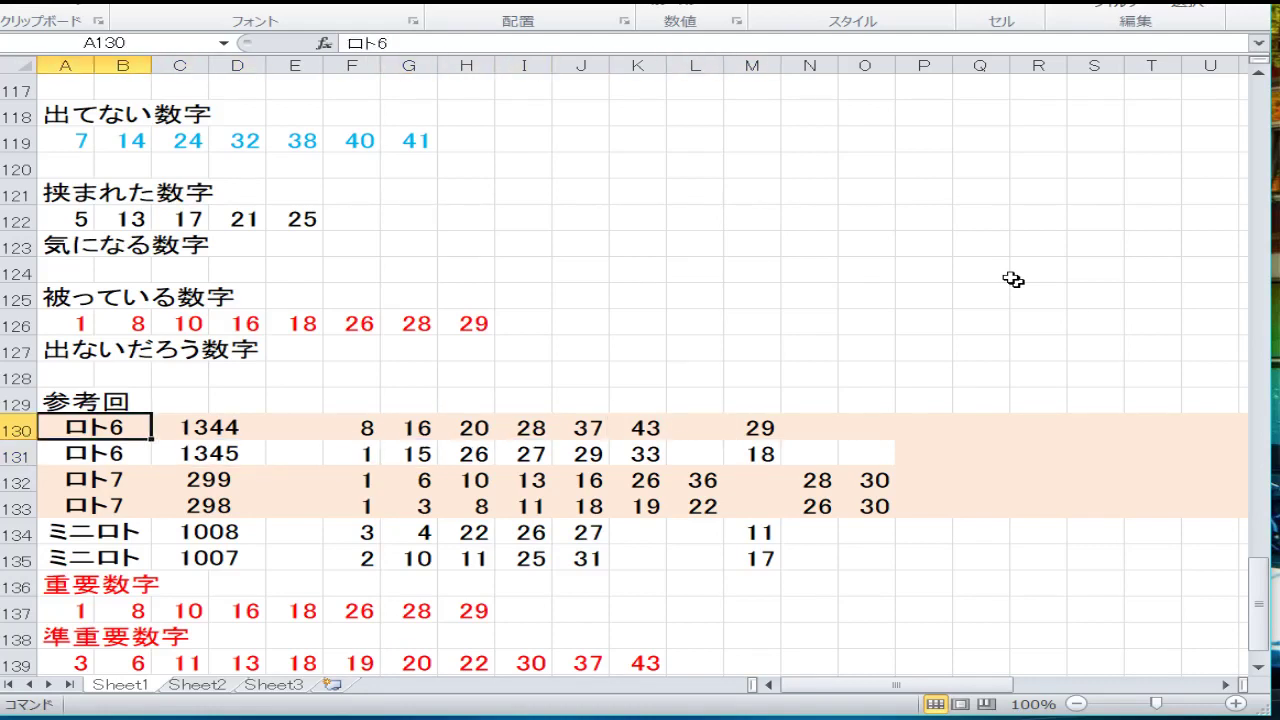
# Step: Go down past the 参考回 draws and read along the 重要数字 list in row 137
pyautogui.press('Down')
pyautogui.press('Down')
pyautogui.press('Down')
pyautogui.press('Down')
pyautogui.press('Down')
pyautogui.press('Down')
pyautogui.press('Down')
pyautogui.press('Down')
pyautogui.press('Down')
pyautogui.press('Down')
pyautogui.press('Down')
pyautogui.press('Down')
pyautogui.press('Down')
pyautogui.press('Down')
pyautogui.press('Down')
pyautogui.press('Down')
pyautogui.press('Down')
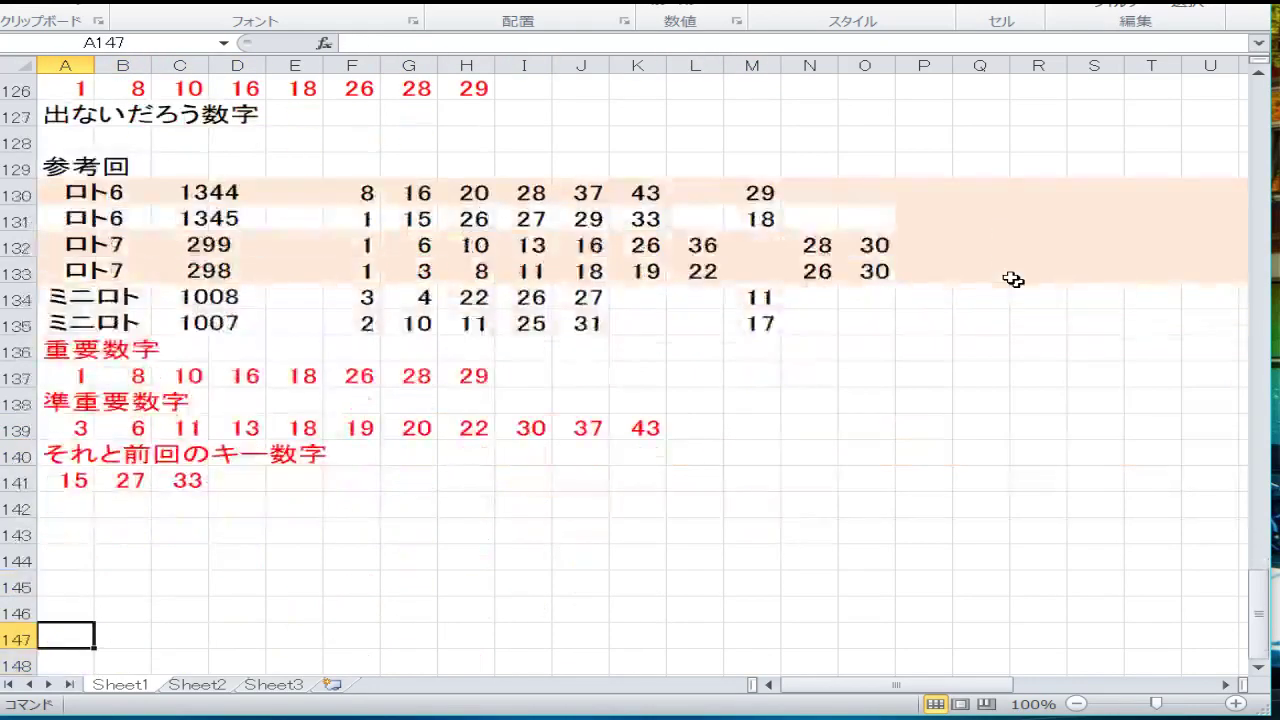
pyautogui.press('Up')
pyautogui.press('Up')
pyautogui.press('Up')
pyautogui.press('Up')
pyautogui.press('Up')
pyautogui.press('Up')
pyautogui.press('Up')
pyautogui.press('Up')
pyautogui.press('Up')
pyautogui.press('Up')
pyautogui.press('Right')
pyautogui.press('Right')
pyautogui.press('Right')
pyautogui.press('Right')
pyautogui.press('Right')
pyautogui.press('Right')
pyautogui.press('Right')
pyautogui.press('Right')
pyautogui.press('Right')
# Step: Read along the 準重要数字 list in row 139 and return to its first number
pyautogui.press('Down')
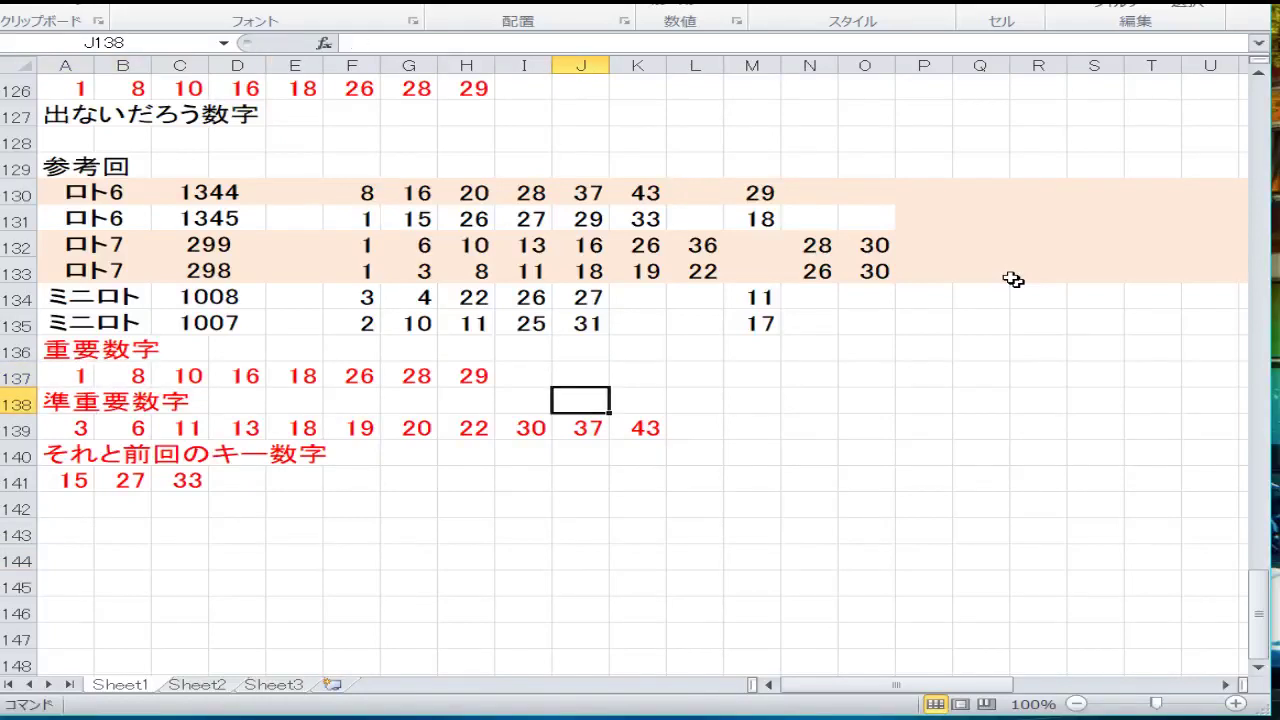
pyautogui.press('Down')
pyautogui.press('Left')
pyautogui.press('Home')
pyautogui.press('Right')
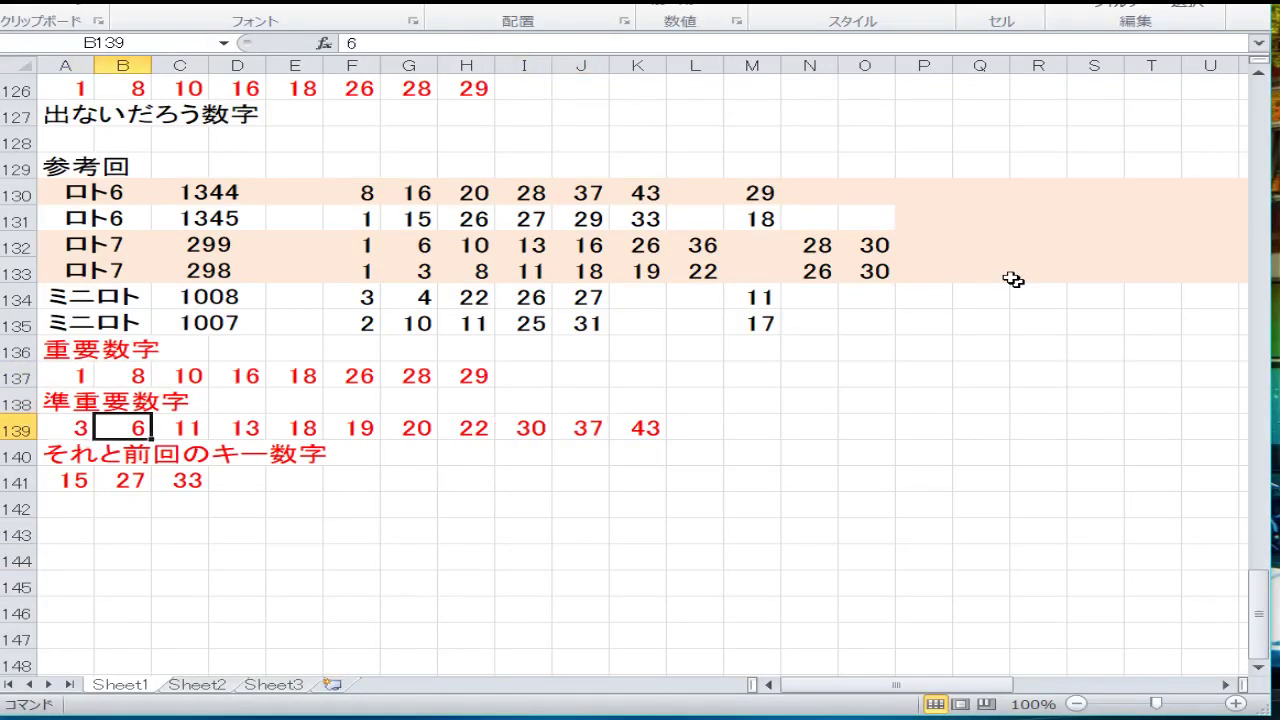
pyautogui.press('Right')
pyautogui.press('Right')
pyautogui.press('Right')
pyautogui.press('Right')
pyautogui.press('Right')
pyautogui.press('Right')
pyautogui.press('Right')
pyautogui.press('Right')
pyautogui.press('Right')
pyautogui.press('Right')
pyautogui.press('Left')
pyautogui.press('Left')
pyautogui.press('Left')
pyautogui.press('Left')
pyautogui.press('Home')
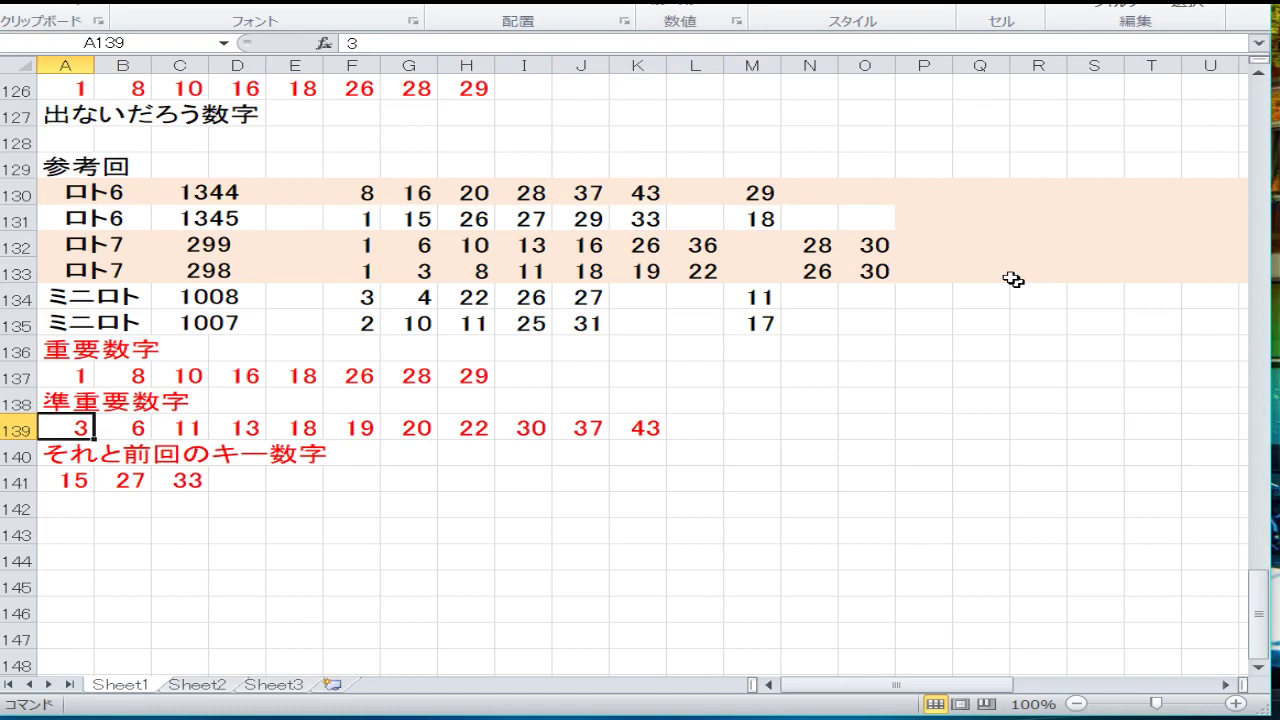
# Step: Go back and forth over the それと前回のキー数字 numbers in row 141
pyautogui.press('Down')
pyautogui.press('Down')
pyautogui.press('Right')
pyautogui.press('Right')
pyautogui.press('Home')
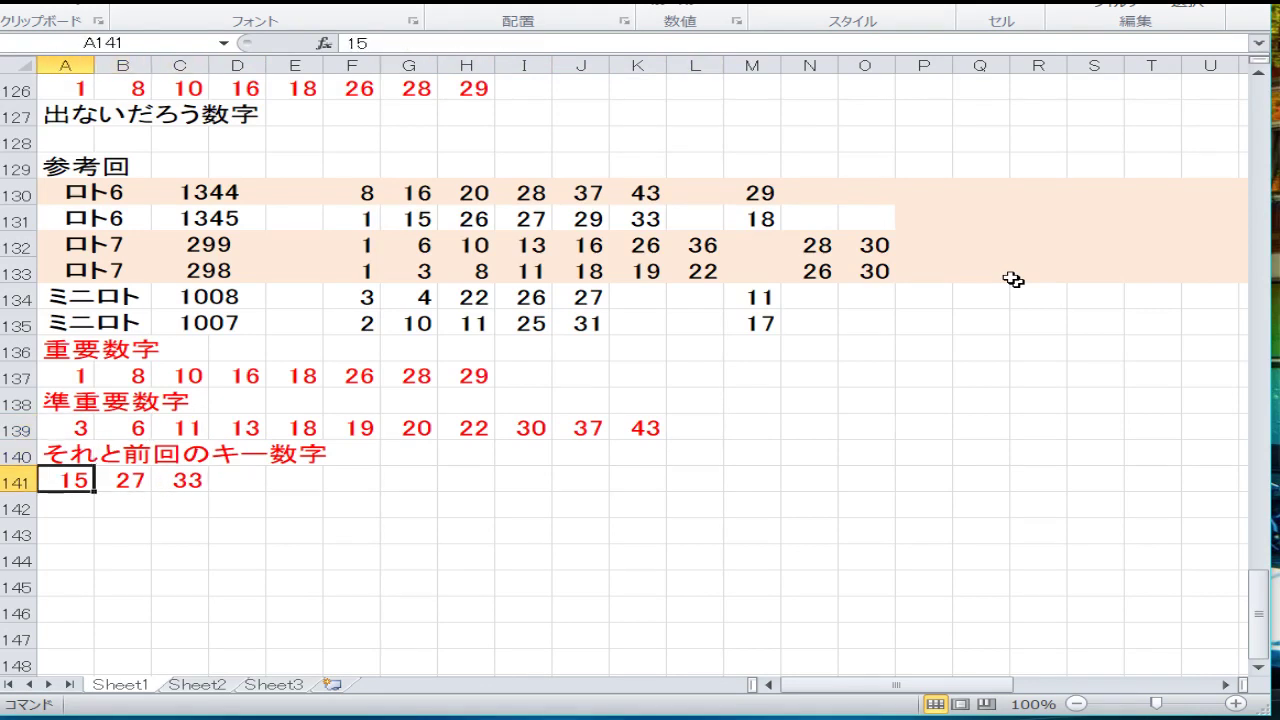
pyautogui.press('Right')
pyautogui.press('Right')
pyautogui.press('Left')
pyautogui.press('Left')
pyautogui.press('Right')
pyautogui.press('Right')
pyautogui.press('Left')
pyautogui.press('Left')
pyautogui.press('Right')
pyautogui.press('Right')
pyautogui.press('Home')
# Step: Start a new number combination below the lists with 1 and 3 in A144:B144
pyautogui.press('Down')
pyautogui.press('Down')
pyautogui.press('Down')
pyautogui.press('Down')
pyautogui.press('Down')
pyautogui.press('Down')
pyautogui.press('Down')
pyautogui.press('Down')
pyautogui.press('Up')
pyautogui.press('Up')
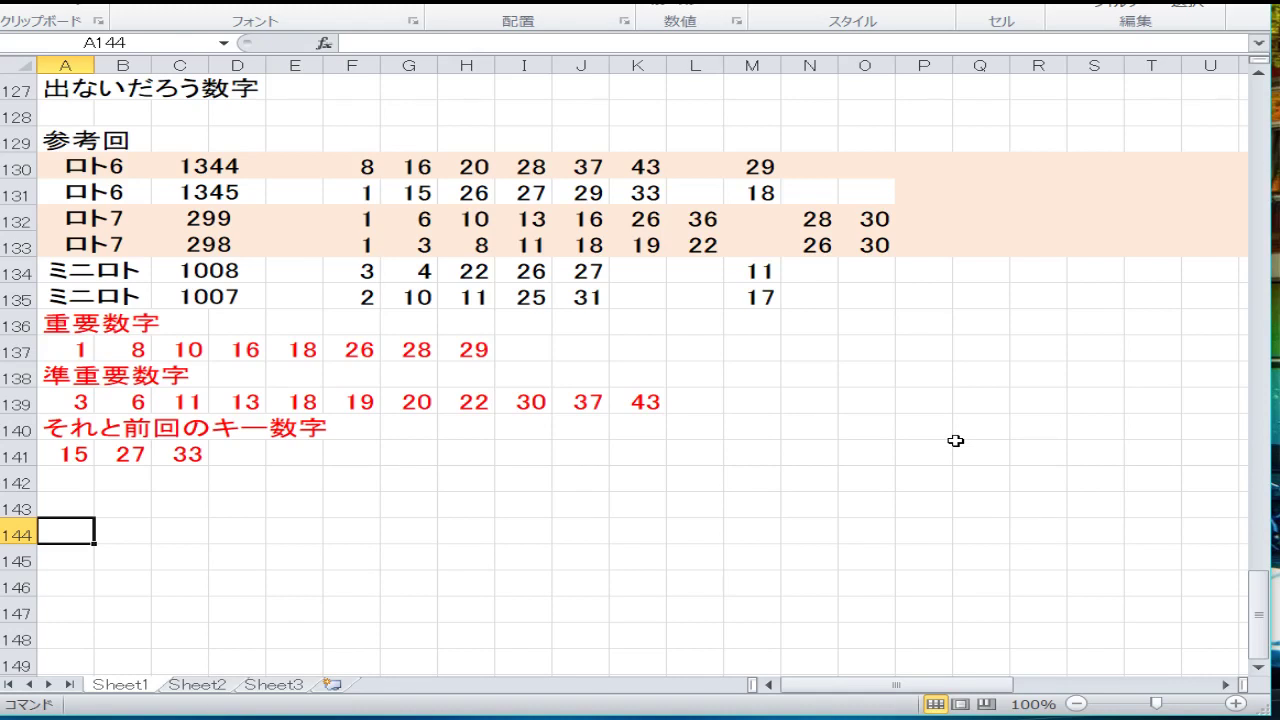
pyautogui.write('1')
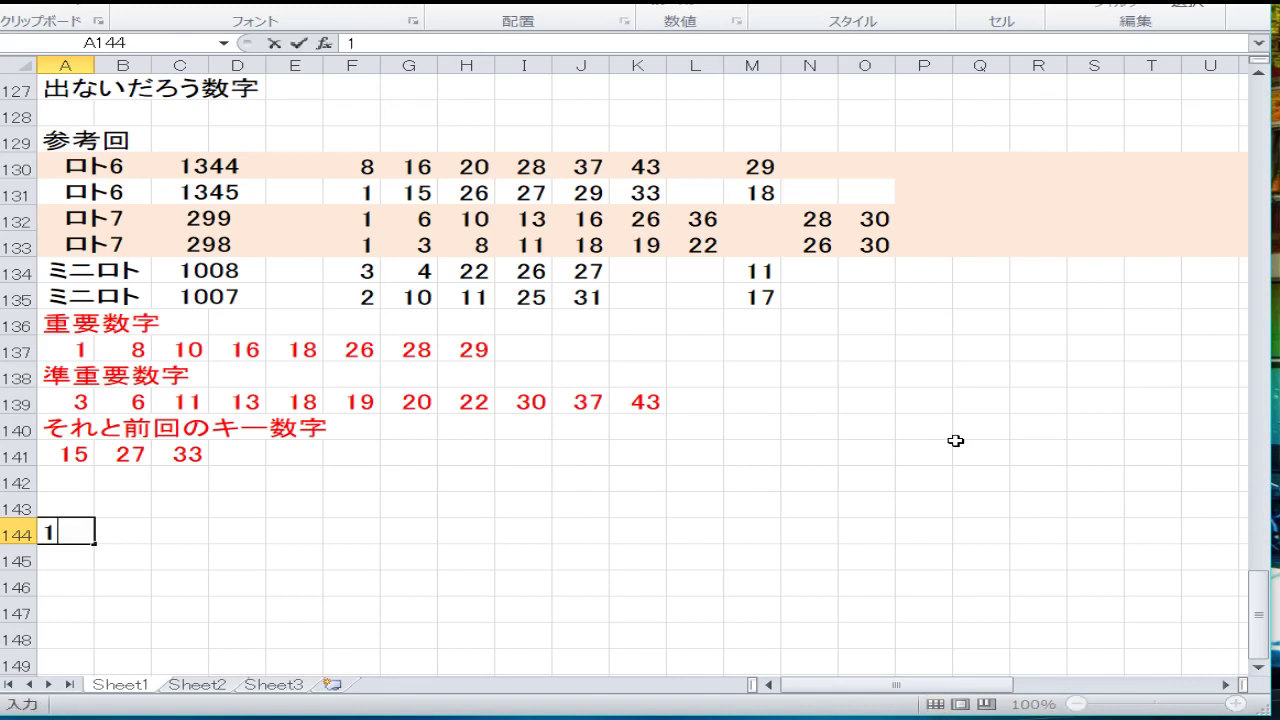
pyautogui.press('Tab')
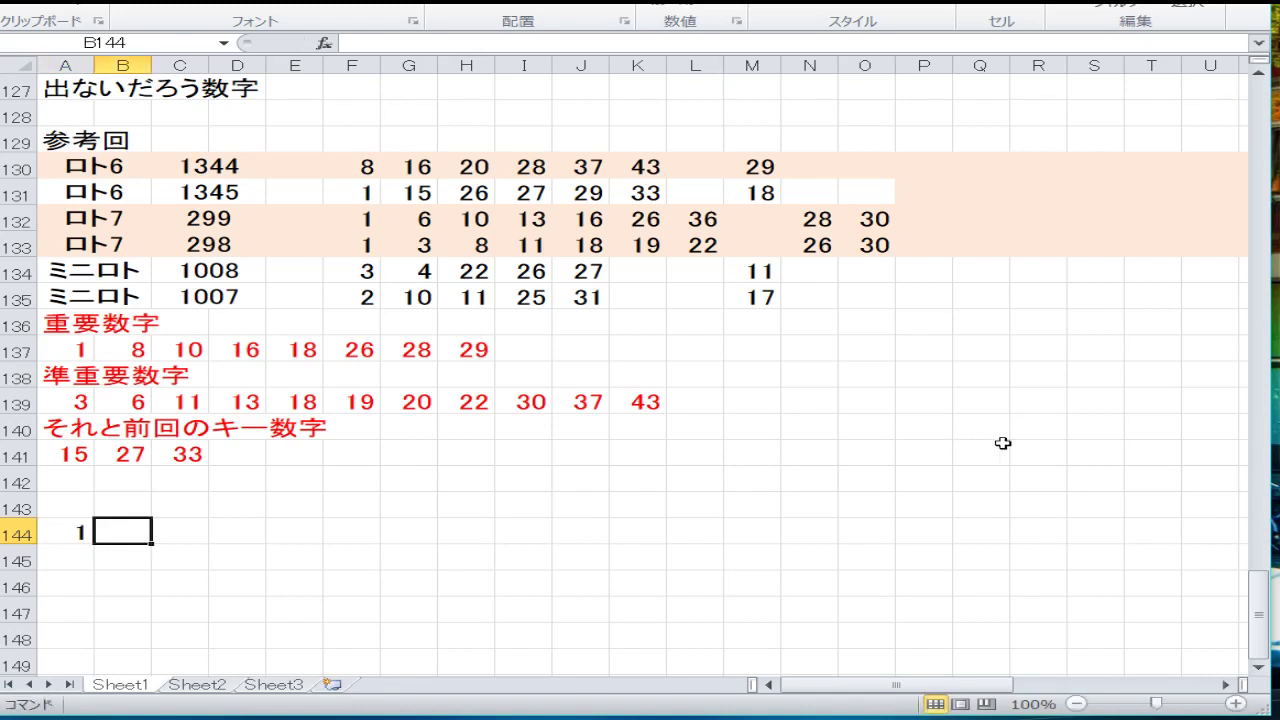
pyautogui.write('3')
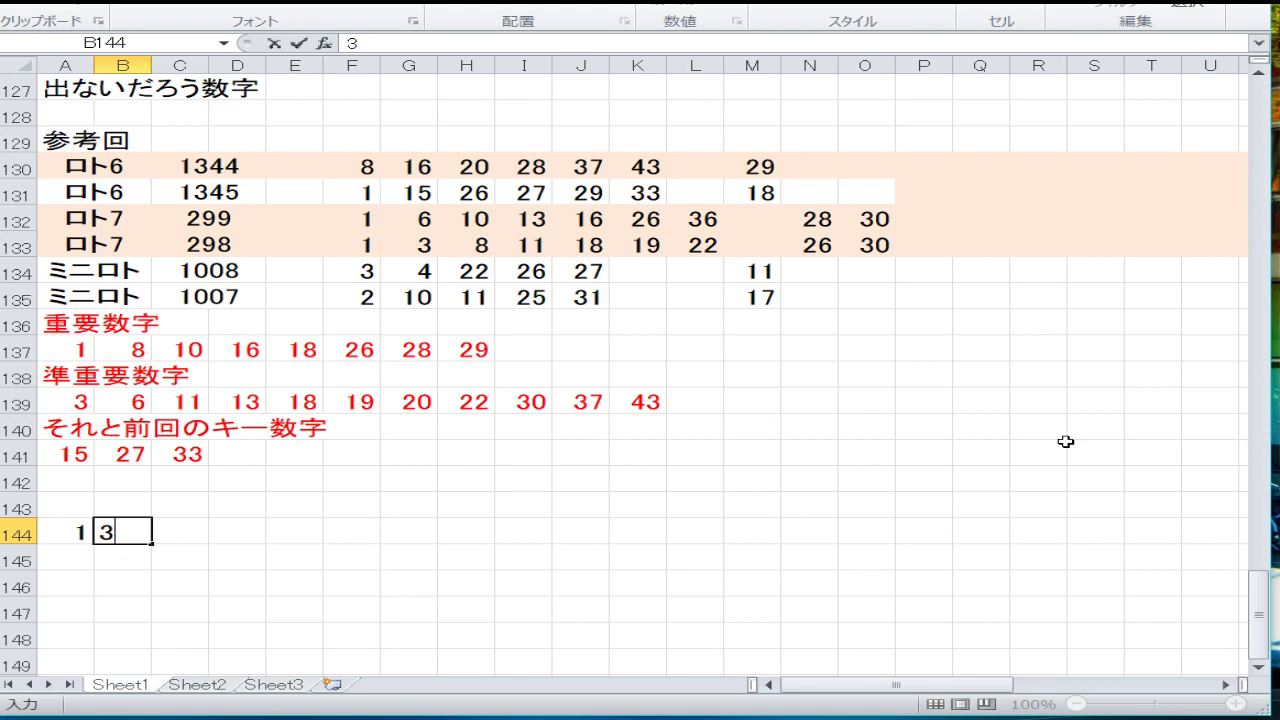
pyautogui.press('Return')
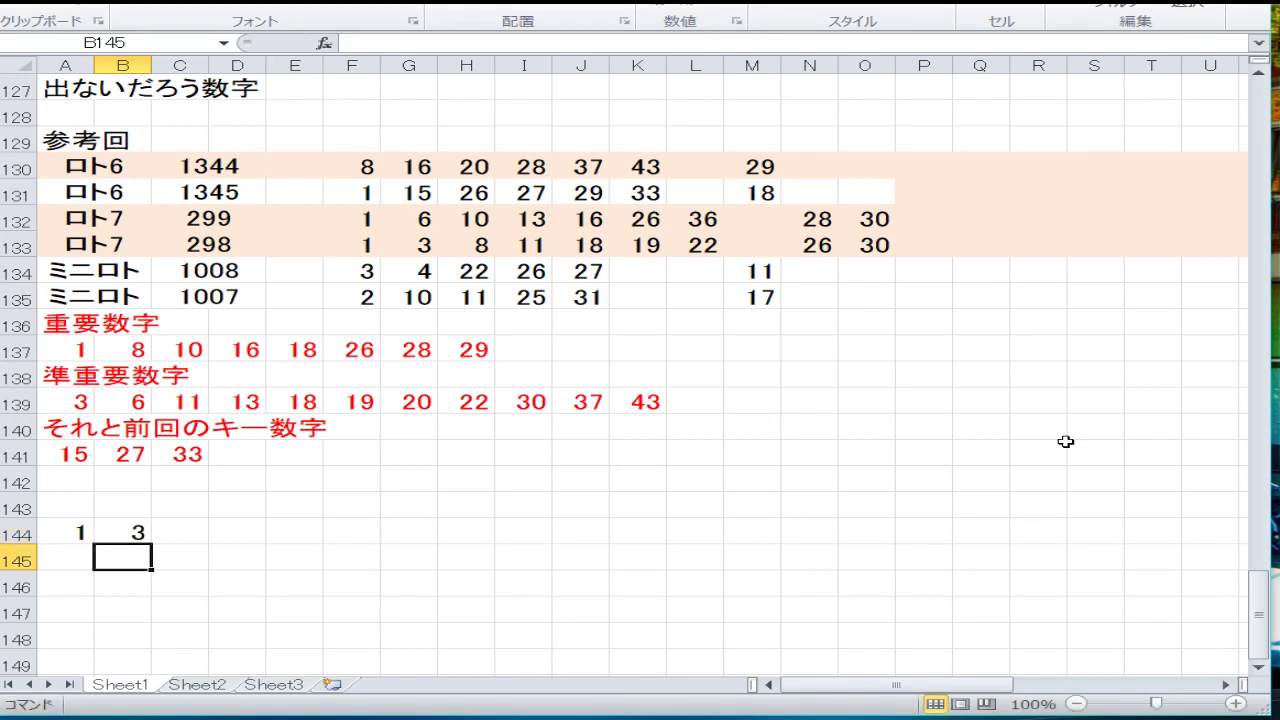
# Step: Start a second combination with 3 and 4 in A145:B145
pyautogui.press('Left')
pyautogui.write('3')
pyautogui.press('Right')
pyautogui.write('4')
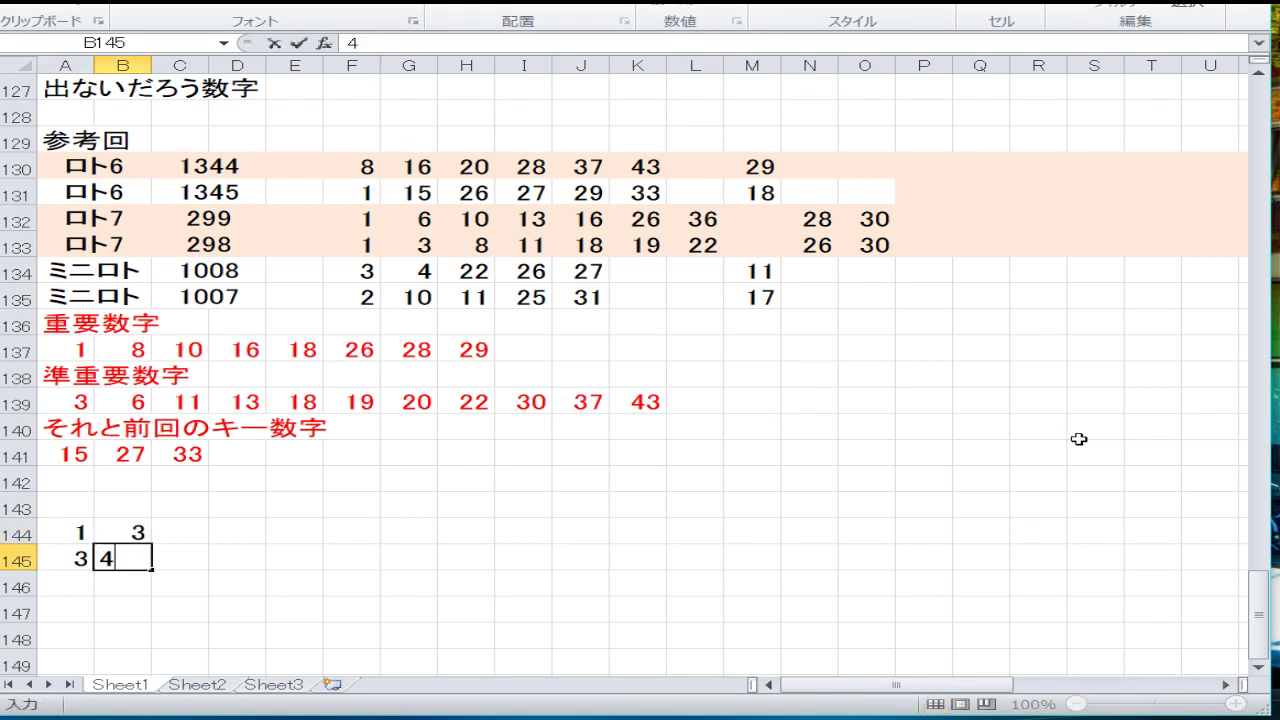
pyautogui.press('Right')
pyautogui.press('Up')
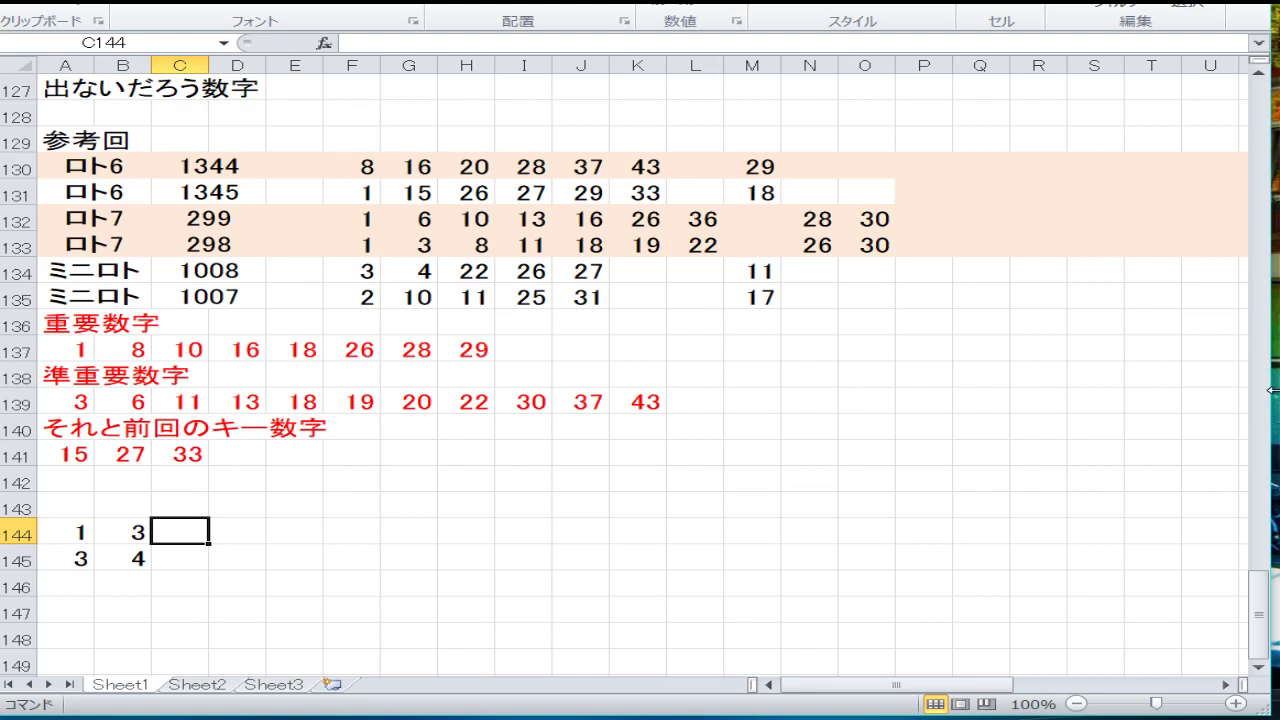
# Step: Complete the first combination by entering 6, 8, 10 and 11 in C144:F144
pyautogui.write('6')
pyautogui.press('Right')
pyautogui.write('8')
pyautogui.press('Right')
pyautogui.write('10')
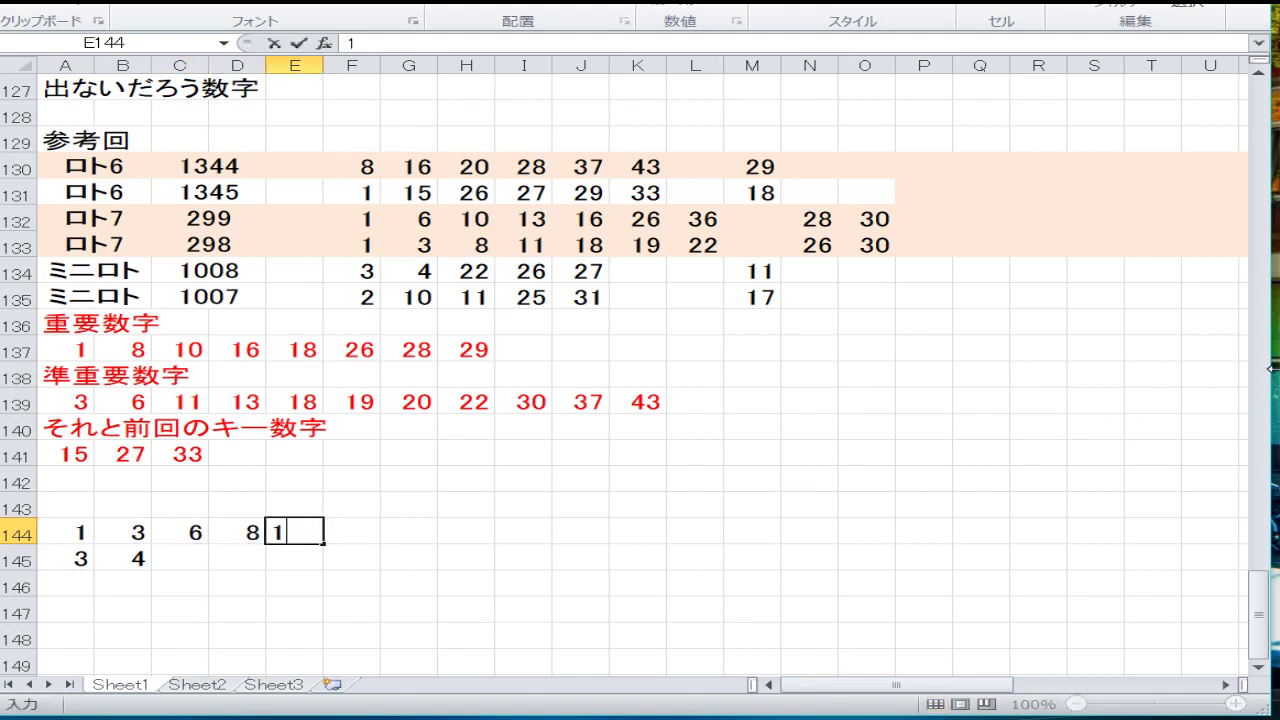
pyautogui.press('Right')
pyautogui.write('11')
pyautogui.press('Right')
pyautogui.write('13')
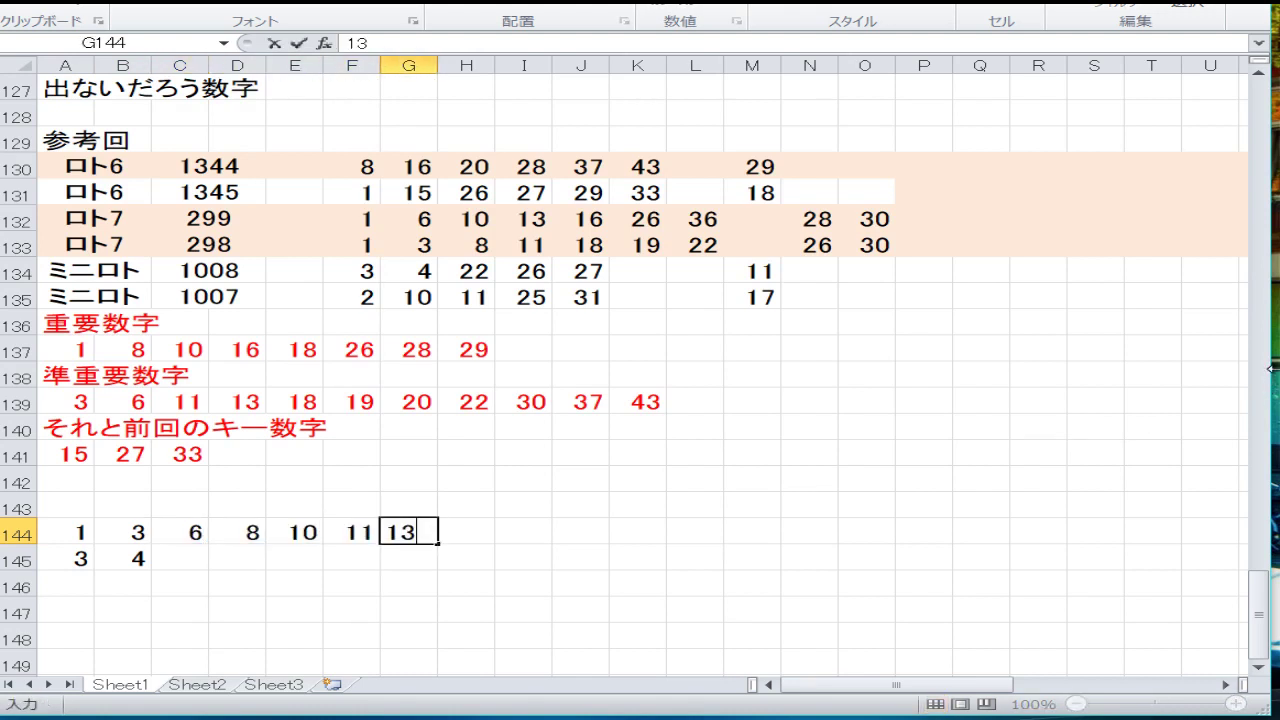
pyautogui.press('BackSpace')
pyautogui.press('Return')
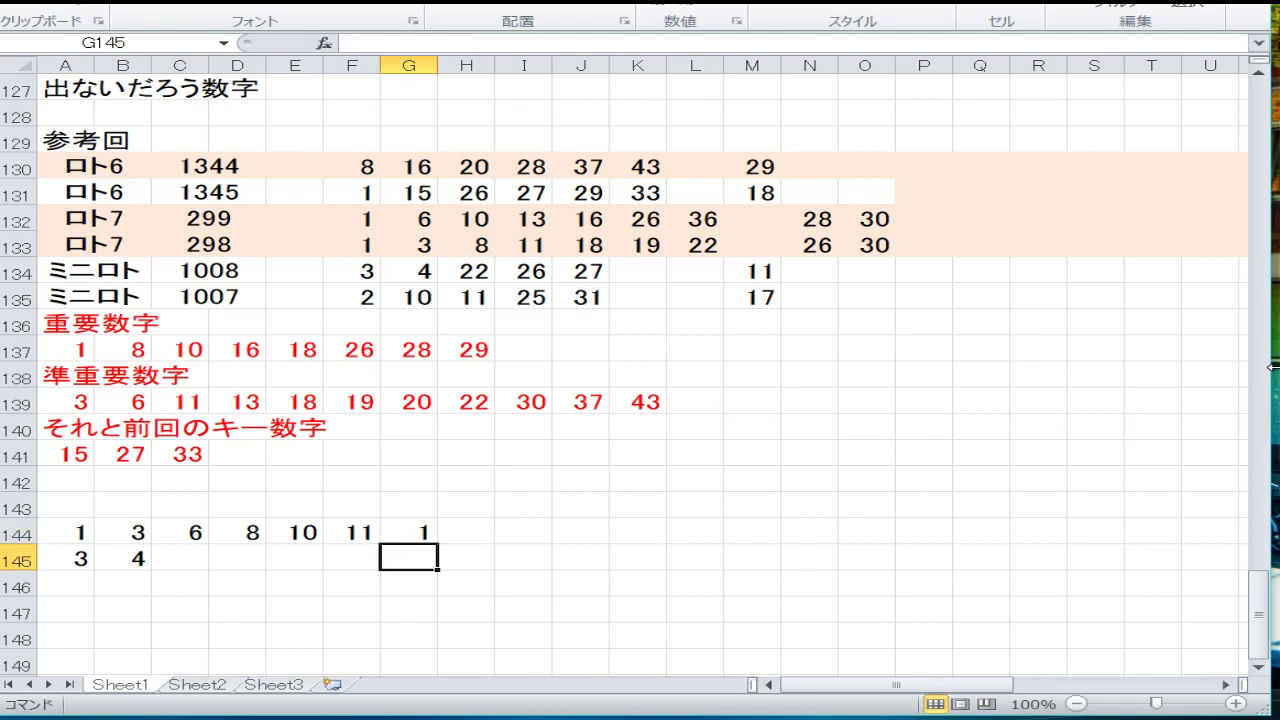
pyautogui.press('Up')
pyautogui.press('Delete')
# Step: Complete the second combination by entering 22, 30, 37 and 43 in C145:F145
pyautogui.press('Down')
pyautogui.press('Up')
pyautogui.press('Left')
pyautogui.press('Left')
pyautogui.press('Left')
pyautogui.press('Left')
pyautogui.press('Left')
pyautogui.press('Down')
pyautogui.press('Right')
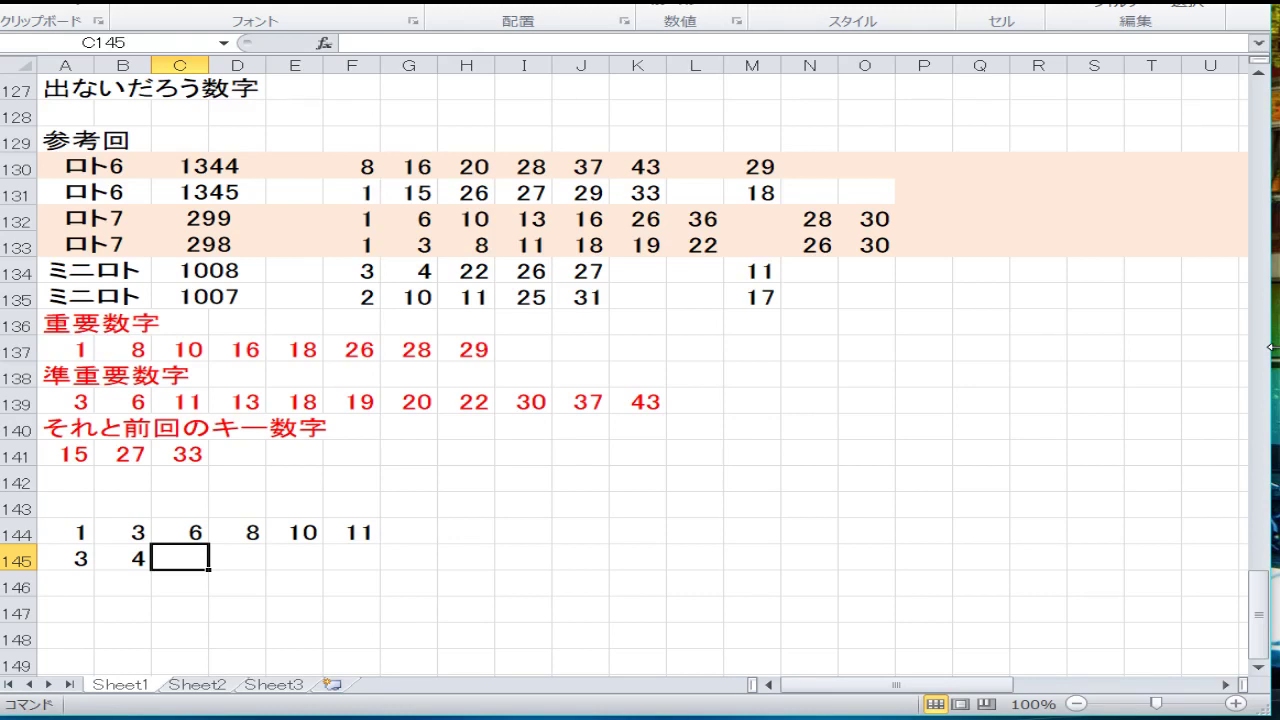
pyautogui.write('22')
pyautogui.press('Tab')
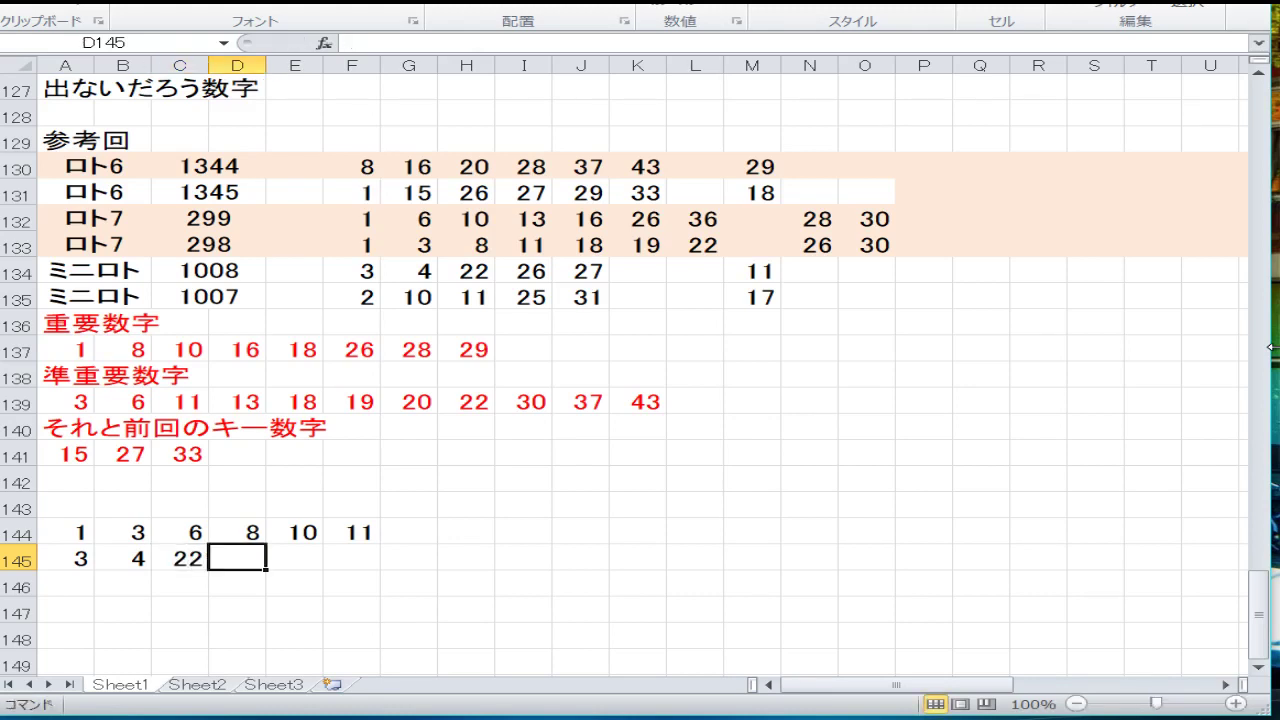
pyautogui.write('30')
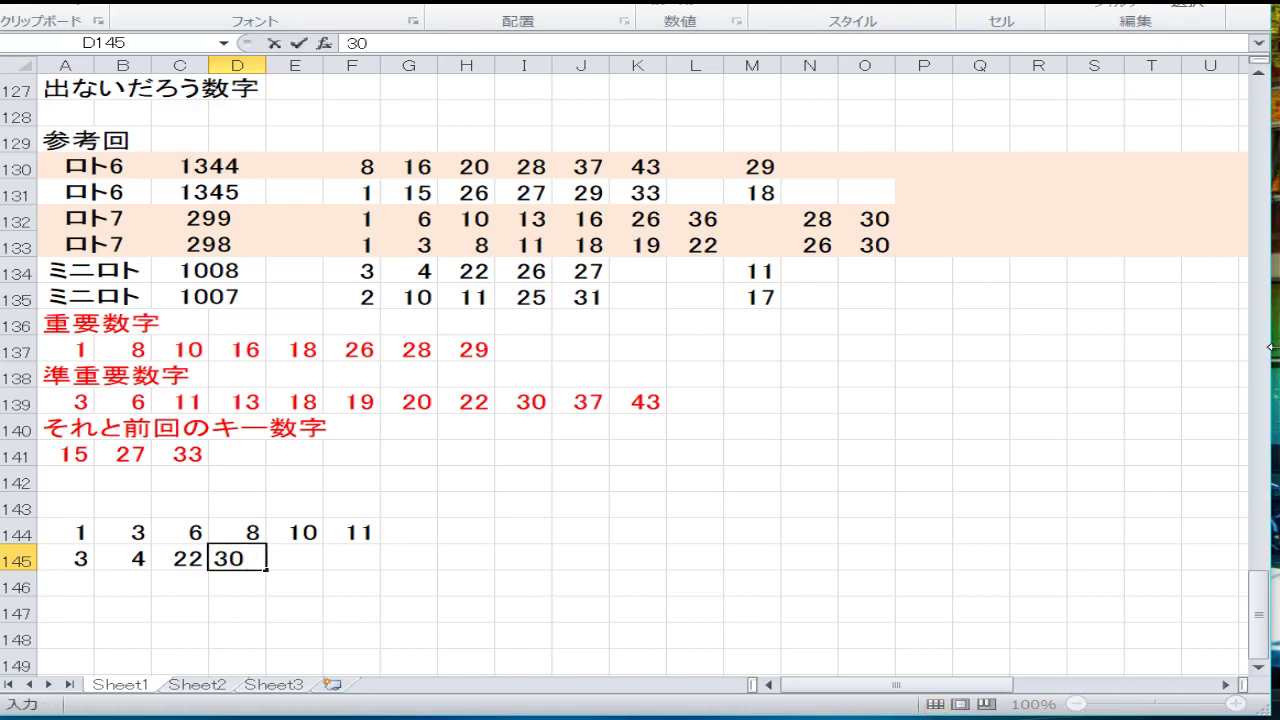
pyautogui.press('Tab')
pyautogui.write('37')
pyautogui.press('Tab')
pyautogui.write('43')
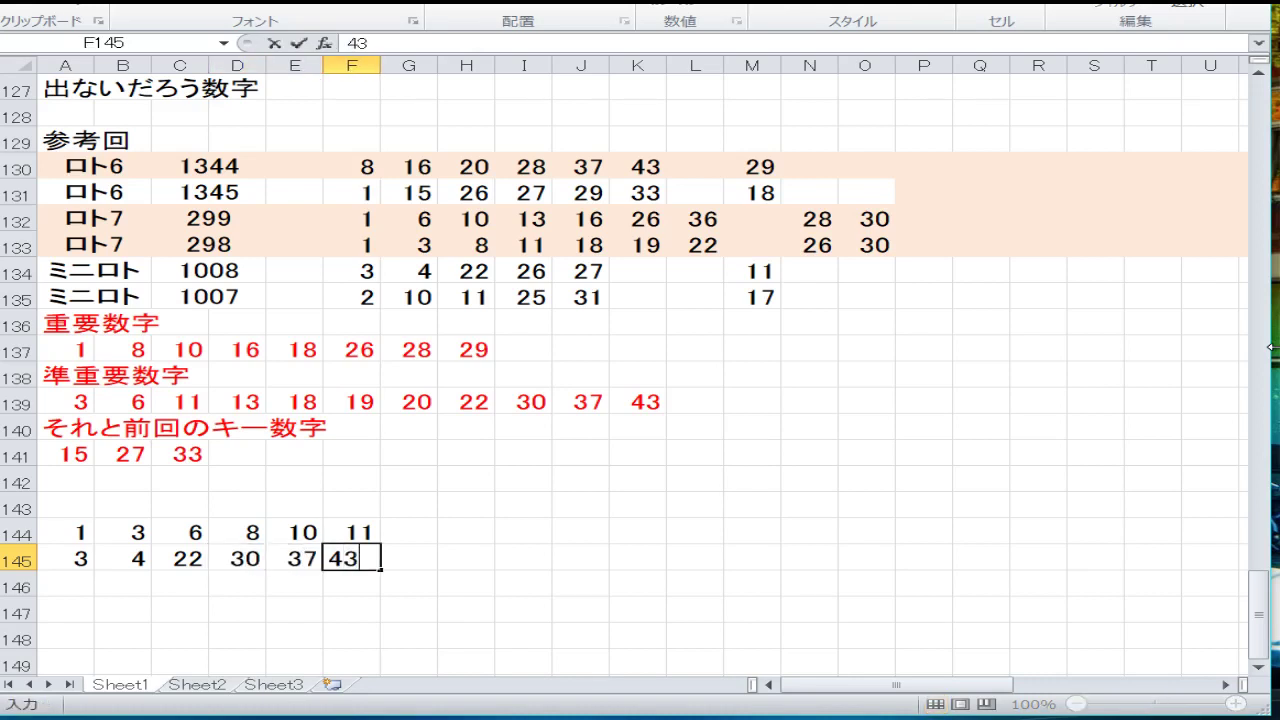
pyautogui.press('Return')
# Step: Start a third combination with 2 and 4 in A146:B146
pyautogui.press('Left')
pyautogui.press('Left')
pyautogui.press('Left')
pyautogui.press('Left')
pyautogui.press('Left')
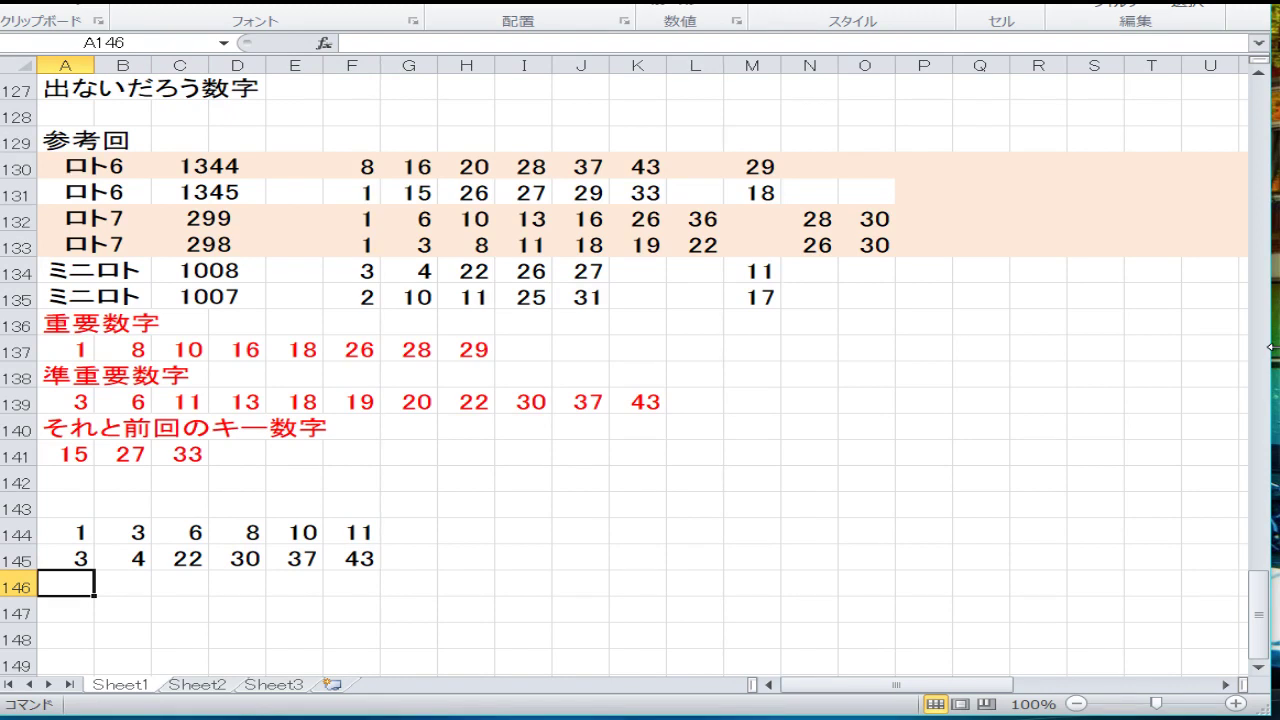
pyautogui.write('2')
pyautogui.press('Tab')
pyautogui.write('4')
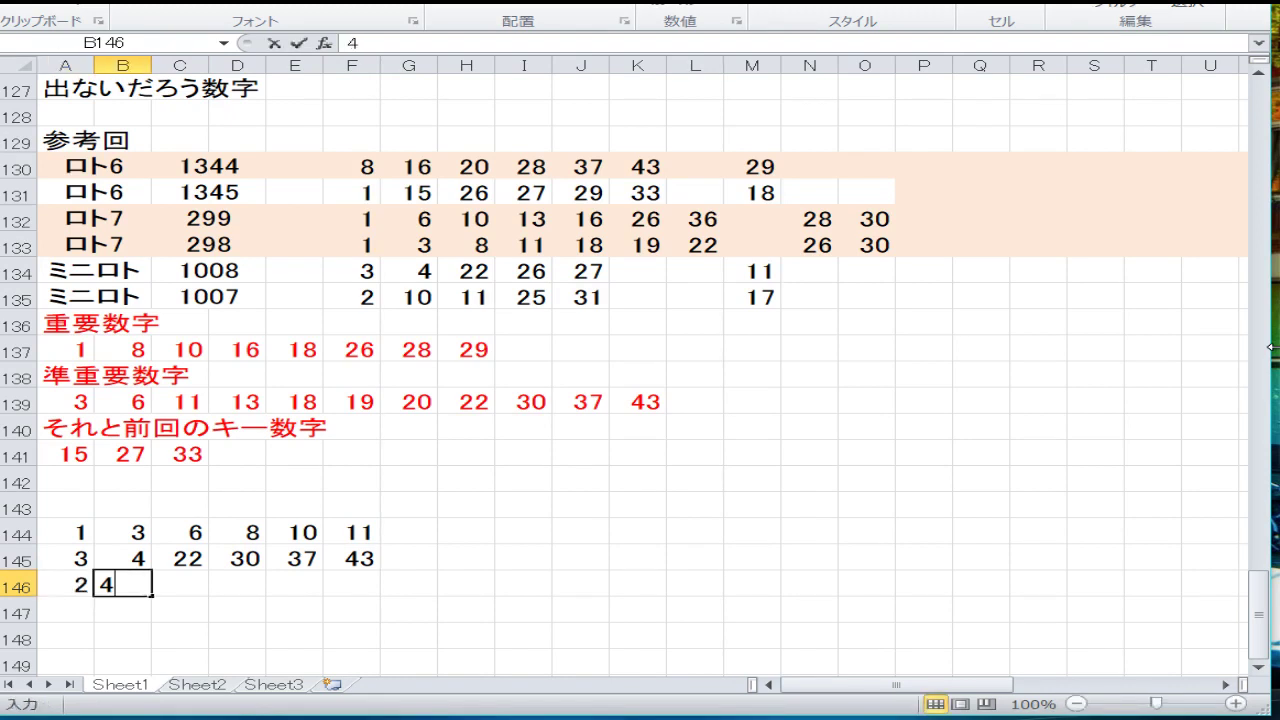
# Step: Complete the third combination by entering 7, 9, 11 and 12 in C146:F146
pyautogui.press('Tab')
pyautogui.write('7')
pyautogui.press('Tab')
pyautogui.write('89')
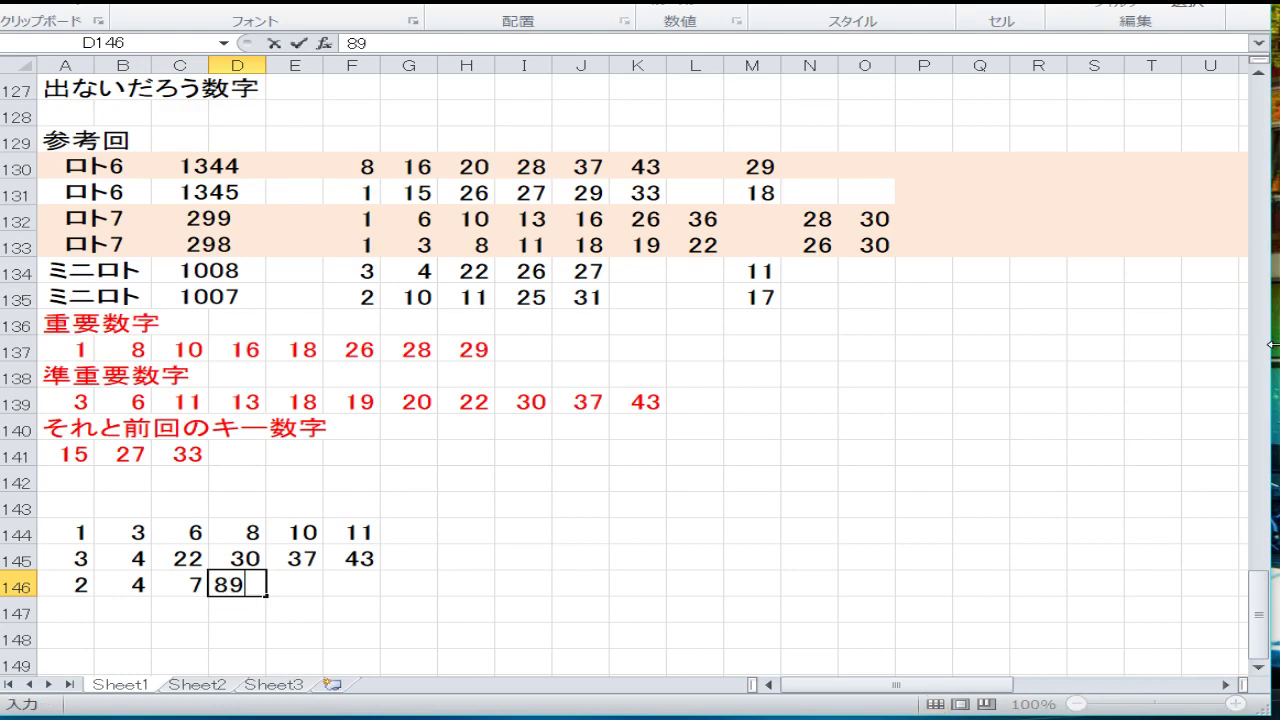
pyautogui.press('BackSpace')
pyautogui.press('BackSpace')
pyautogui.write('9')
pyautogui.press('Tab')
pyautogui.write('11')
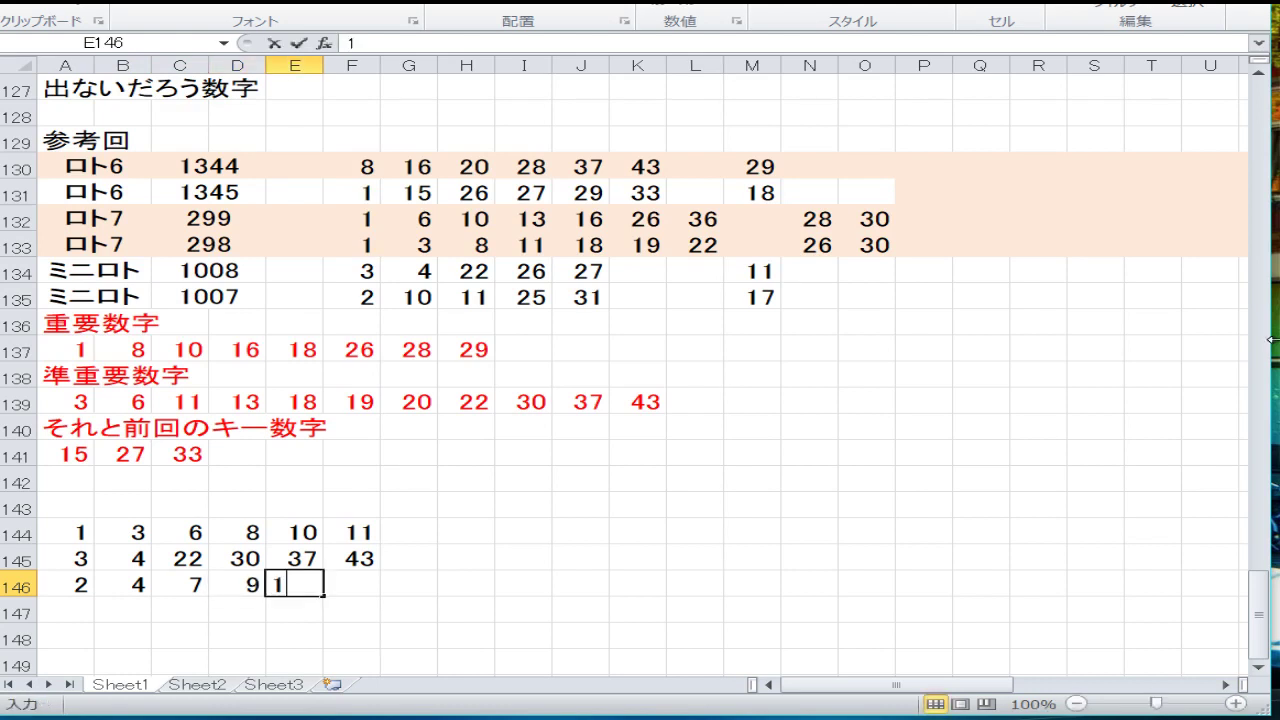
pyautogui.press('Tab')
pyautogui.write('12')
pyautogui.press('Return')
# Step: Start a fourth combination with 4 and 5 in A147:B147
pyautogui.press('Left')
pyautogui.press('Left')
pyautogui.press('Left')
pyautogui.press('Left')
pyautogui.press('Left')
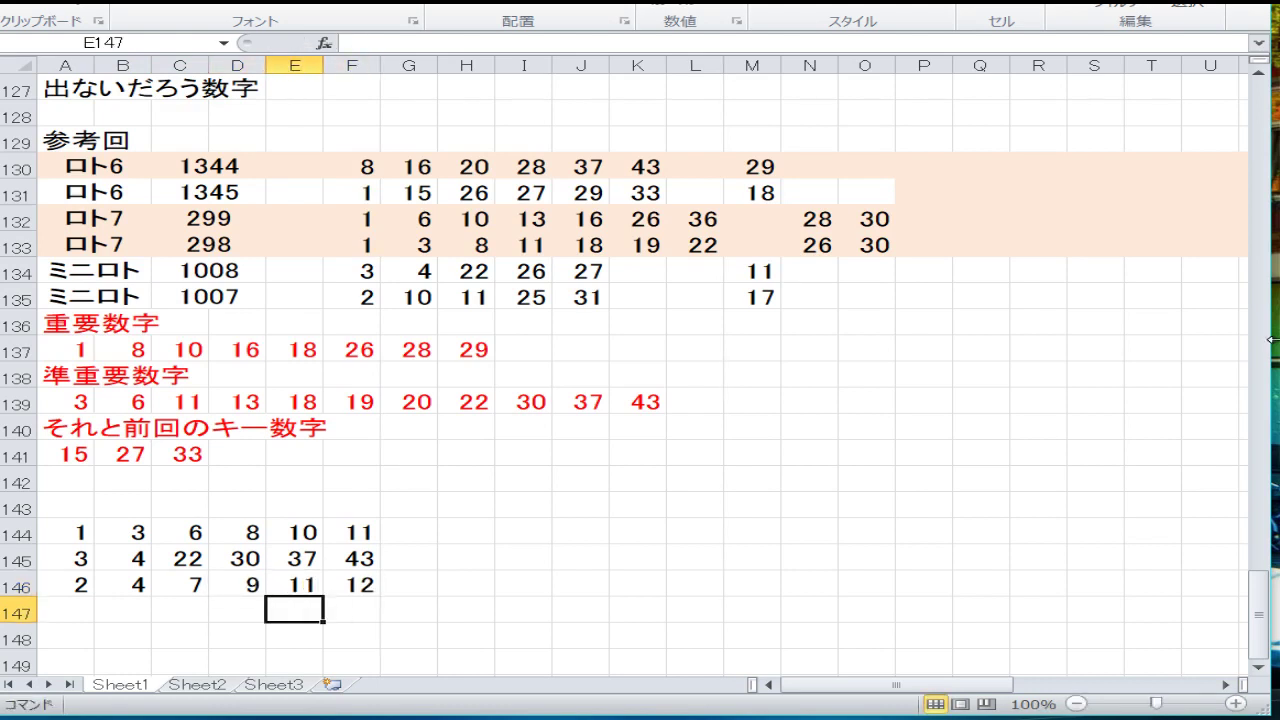
pyautogui.write('4')
pyautogui.press('Tab')
pyautogui.write('5')
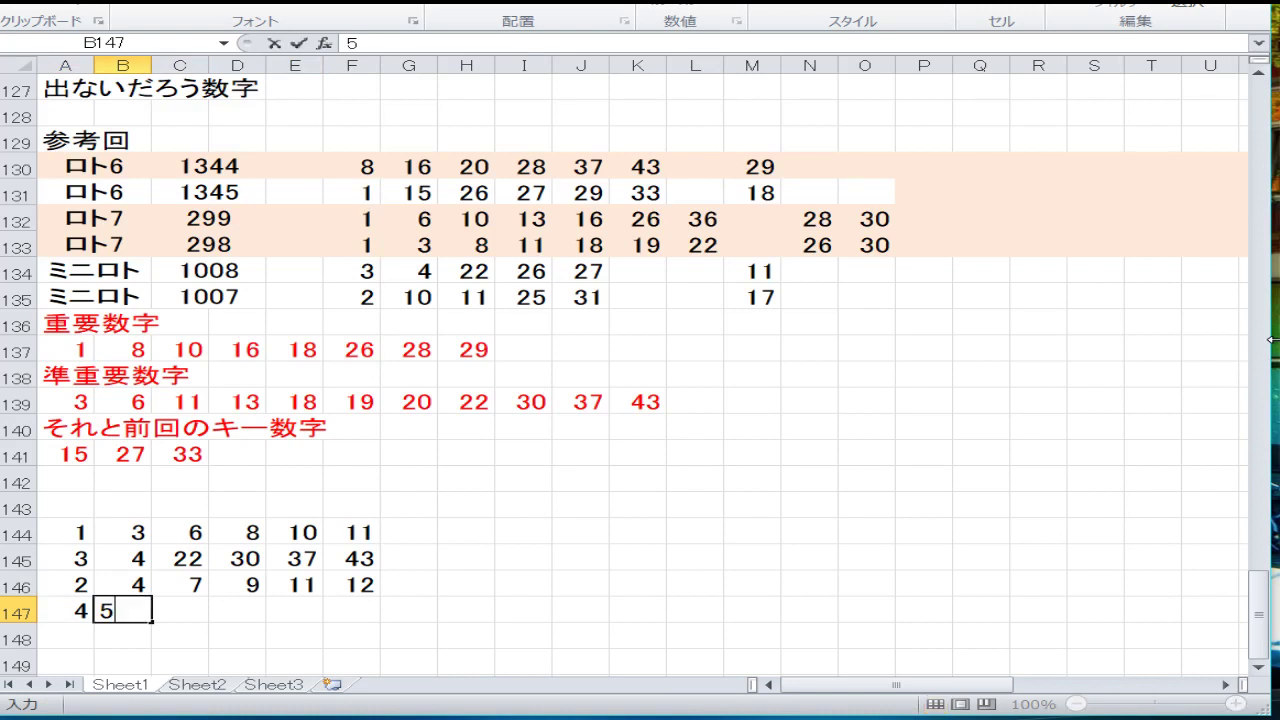
# Step: Complete the fourth combination by entering 23, 31, 38 and 44 in C147:F147
pyautogui.press('Tab')
pyautogui.write('23')
pyautogui.press('Tab')
pyautogui.write('31')
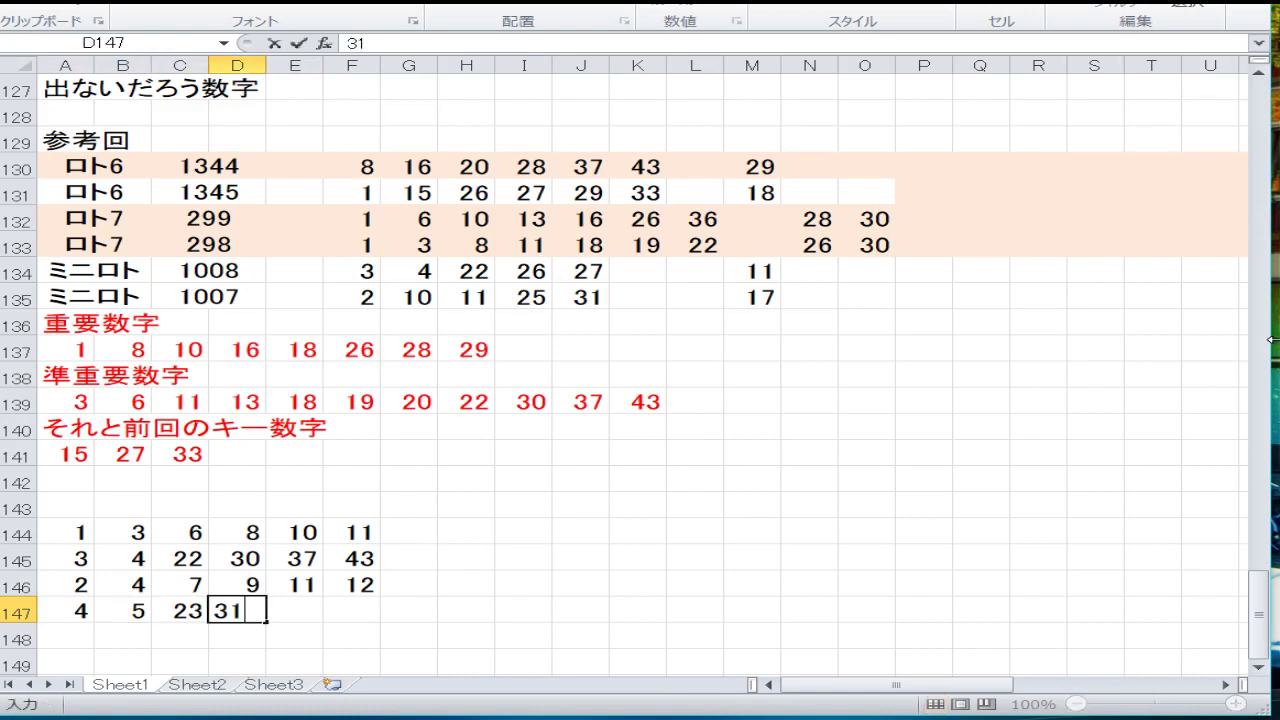
pyautogui.press('Tab')
pyautogui.write('38')
pyautogui.press('Tab')
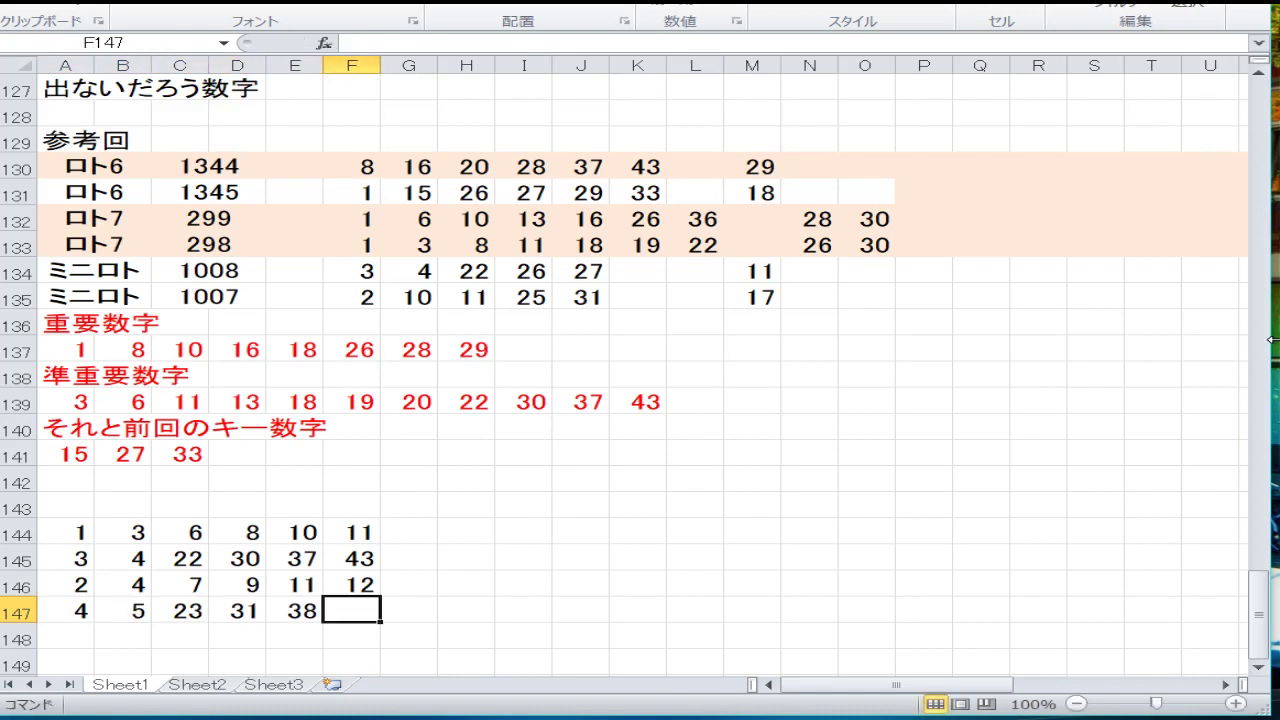
pyautogui.write('44')
pyautogui.press('Down')
# Step: Start a fifth combination with 3 and 13 in A148:B148
pyautogui.press('Left')
pyautogui.press('Home')
pyautogui.press('Down')
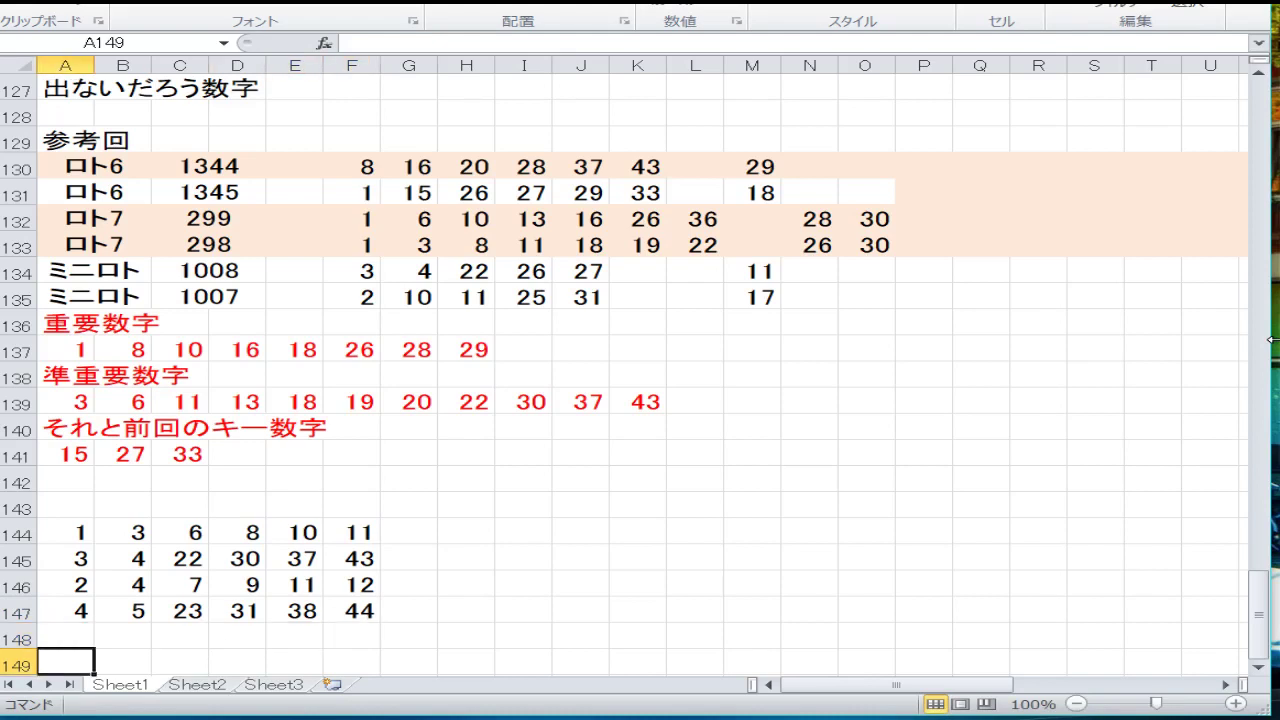
pyautogui.press('Down')
pyautogui.press('Down')
pyautogui.press('Down')
pyautogui.press('Up')
pyautogui.press('Up')
pyautogui.press('Up')
pyautogui.press('Up')
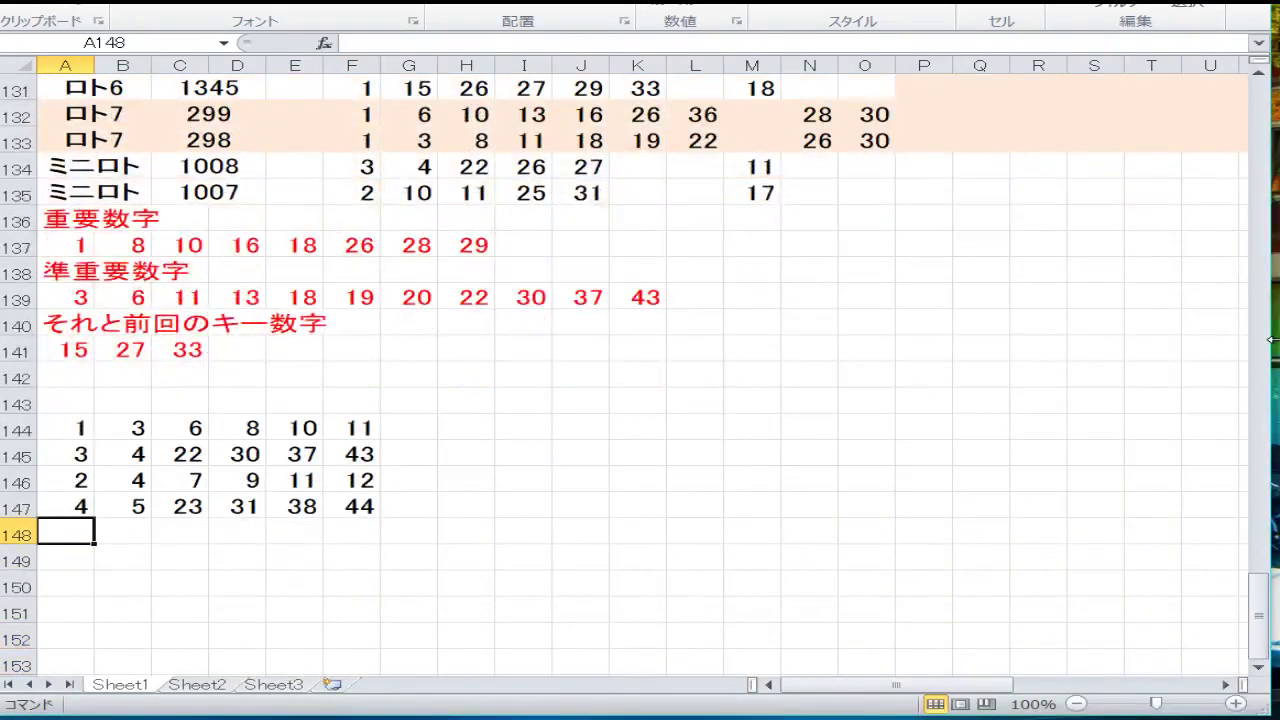
pyautogui.write('3')
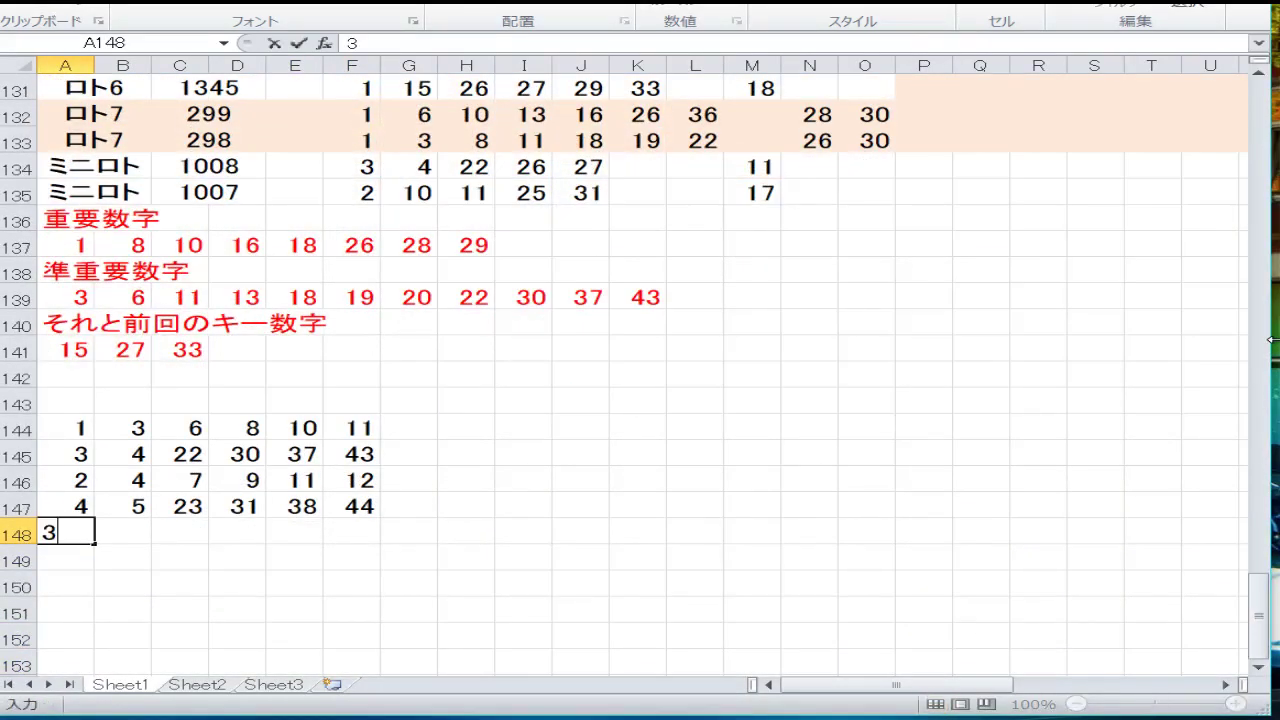
pyautogui.press('Tab')
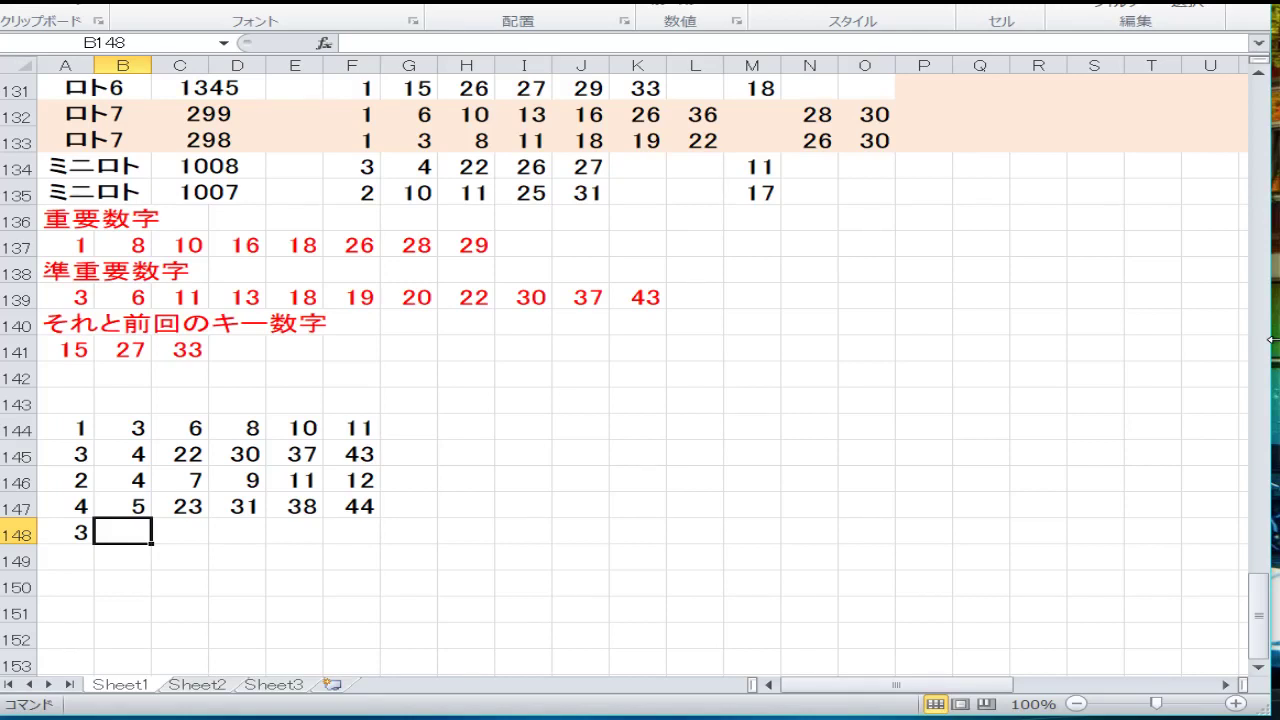
pyautogui.write('13')
pyautogui.press('Tab')
# Step: Continue the fifth combination by entering 16 in both C148 and D148
pyautogui.write('18')
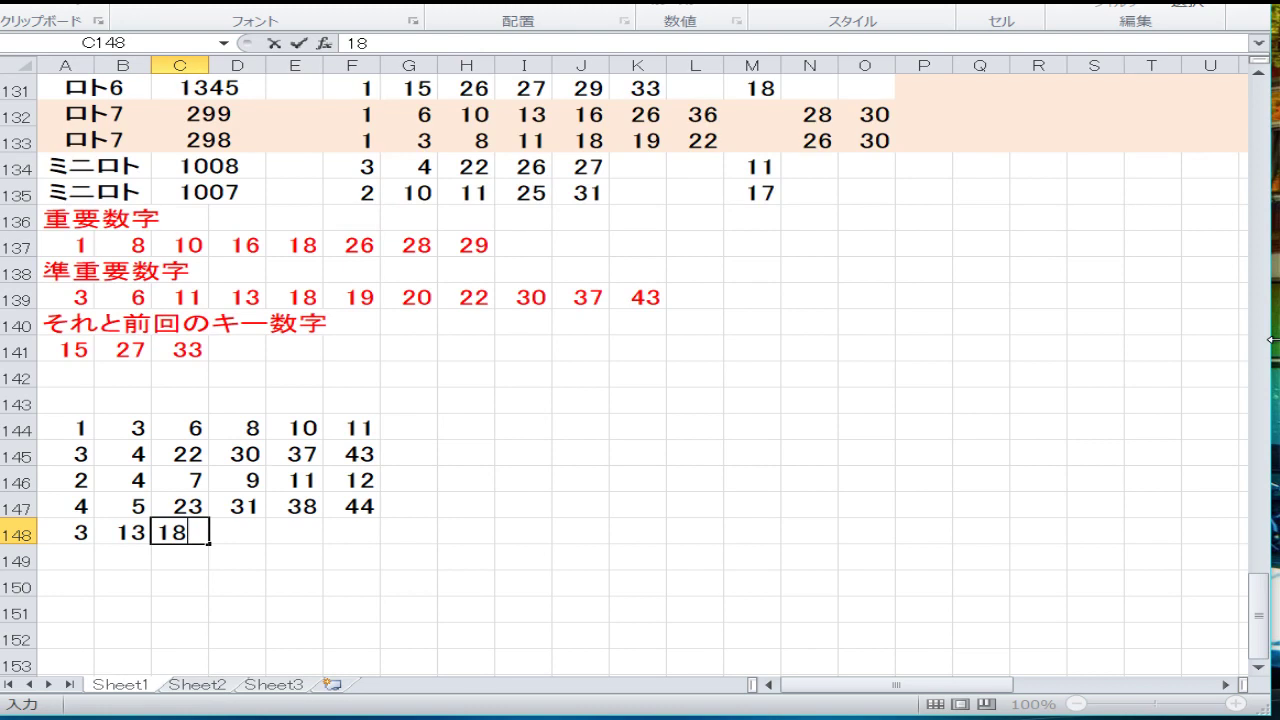
pyautogui.press('BackSpace')
pyautogui.write('6')
pyautogui.press('Tab')
pyautogui.write('16')
pyautogui.press('Tab')
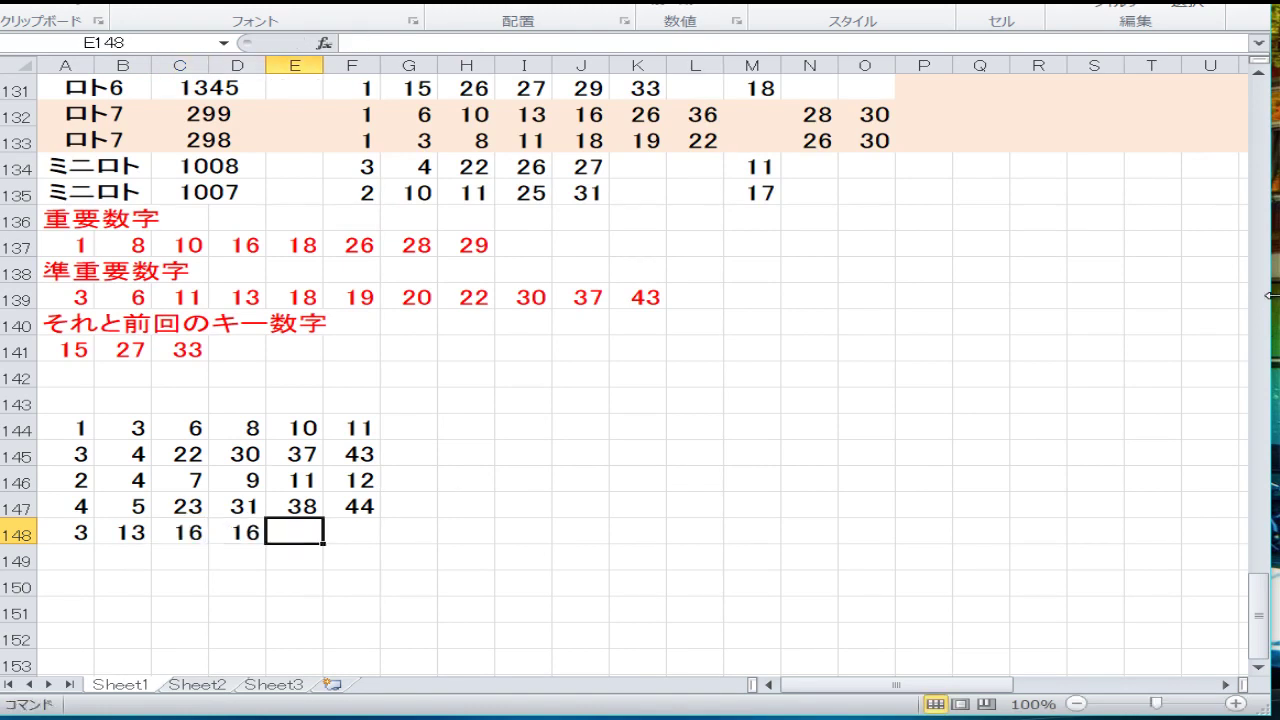
# Step: Complete the fifth combination with 20 in E148 and 29 in F148
pyautogui.write('20')
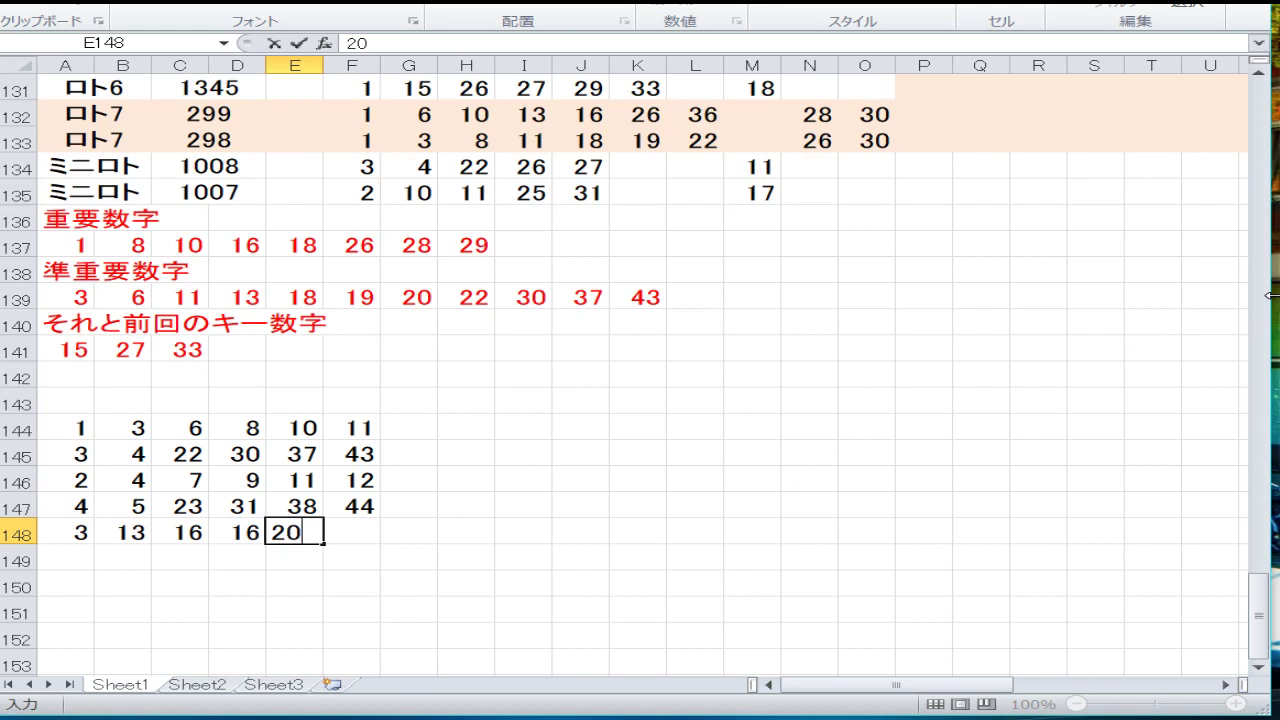
pyautogui.press('Tab')
pyautogui.write('28')
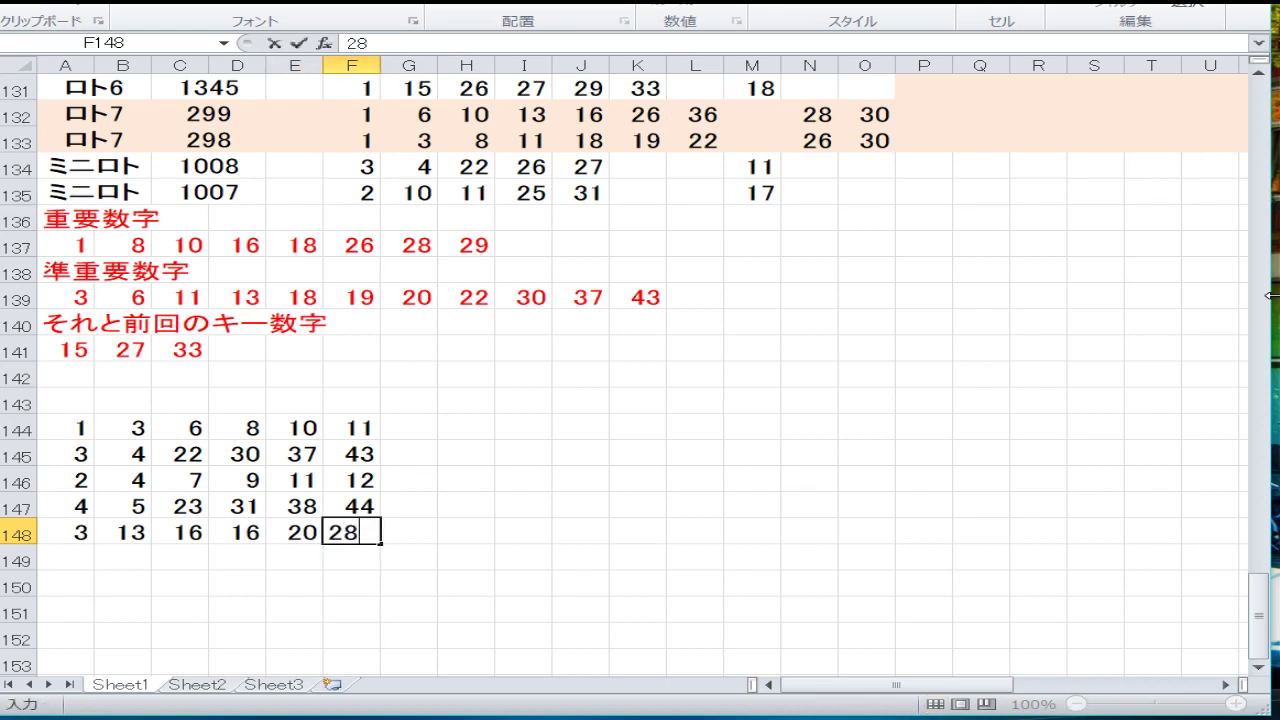
pyautogui.press('Return')
pyautogui.press('Up')
pyautogui.write('29')
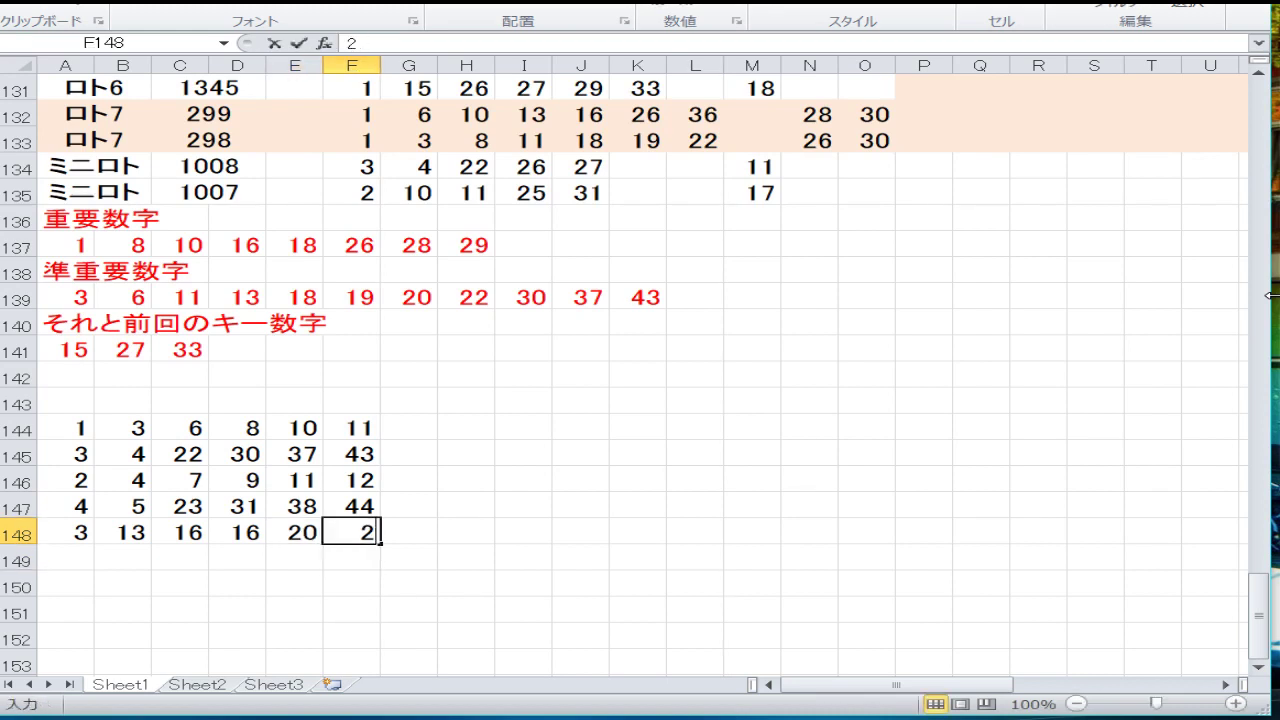
pyautogui.press('Return')
pyautogui.press('Left')
pyautogui.press('Left')
pyautogui.press('Left')
pyautogui.press('Left')
pyautogui.press('Left')
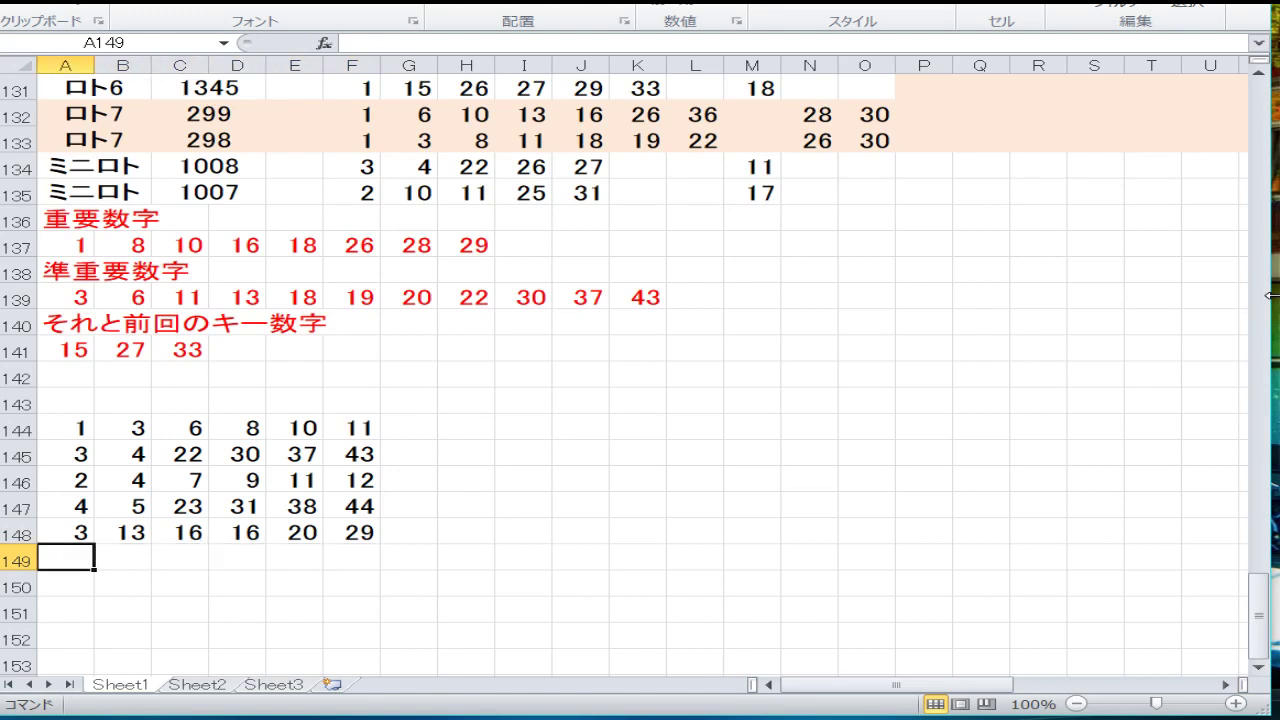
pyautogui.press('Up')
pyautogui.press('Up')
pyautogui.press('Up')
pyautogui.press('Up')
pyautogui.press('Down')
pyautogui.press('Down')
pyautogui.press('Down')
pyautogui.press('Down')
pyautogui.press('Down')
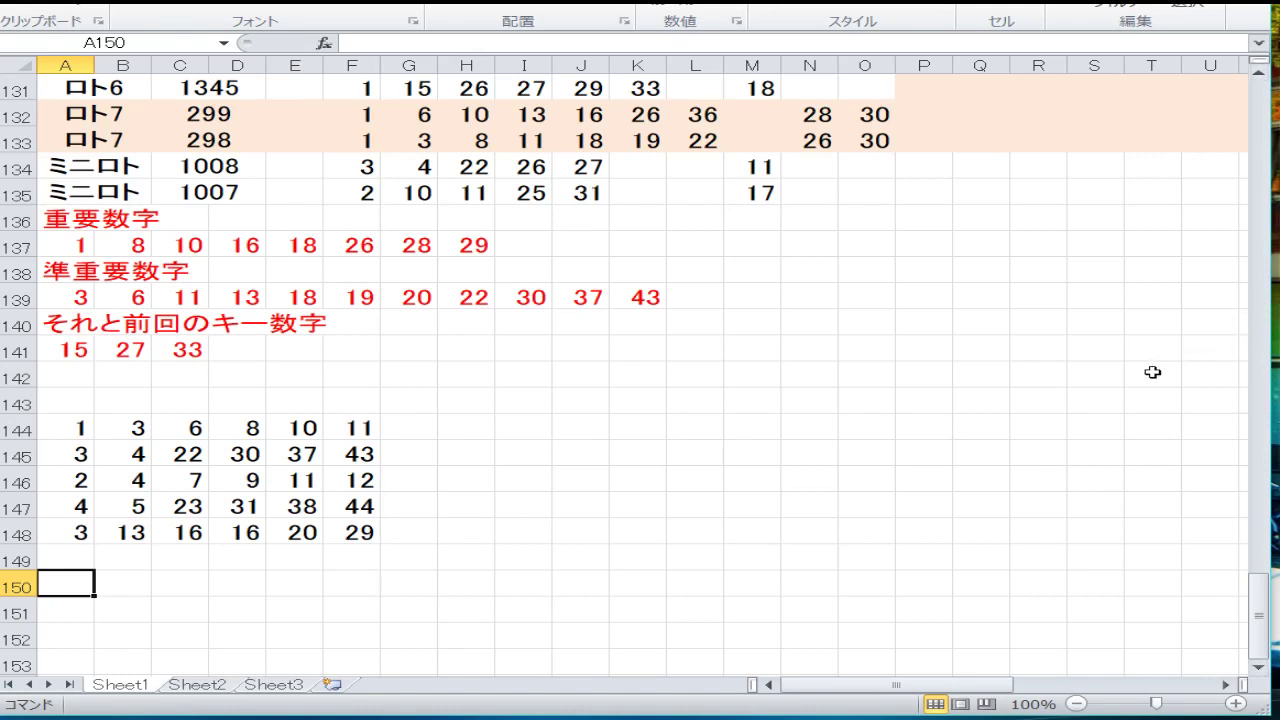
pyautogui.press('Up')
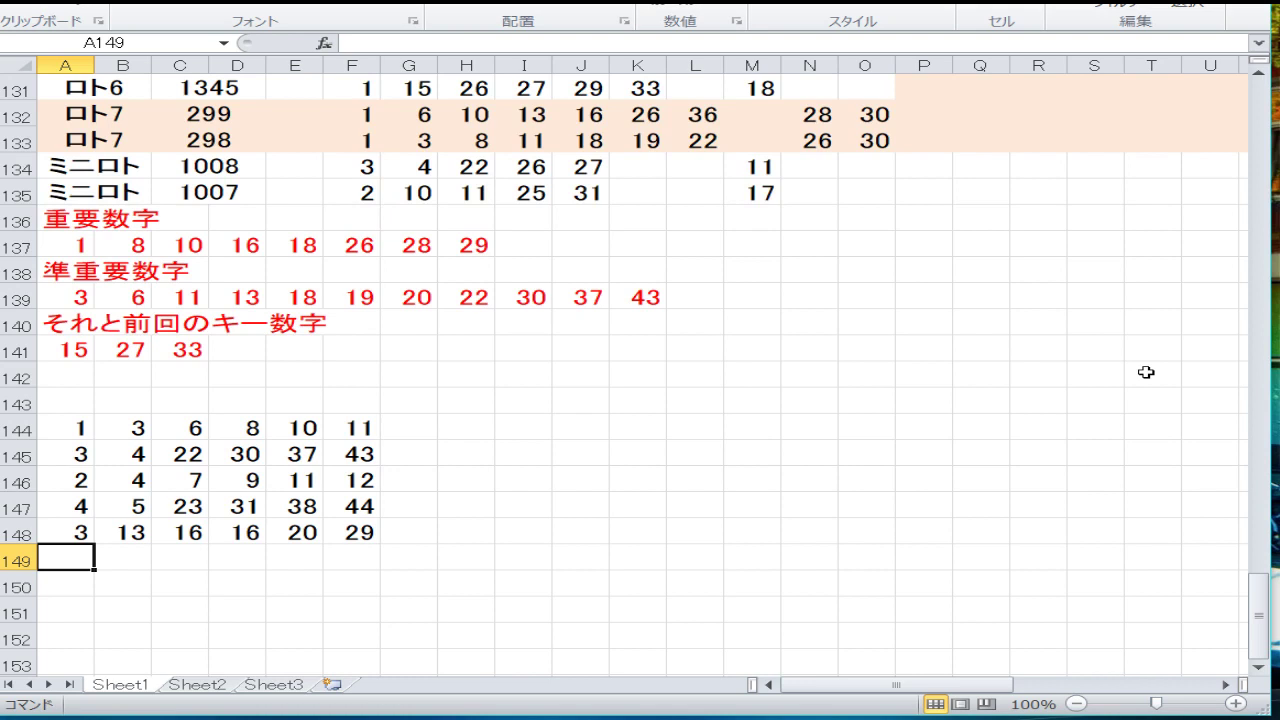
# Step: Start a sixth combination from its highest number, entering 43 in F149, 37 in E149 and 30 in D149
pyautogui.press('Right')
pyautogui.press('Right')
pyautogui.press('Right')
pyautogui.press('Right')
pyautogui.press('Right')
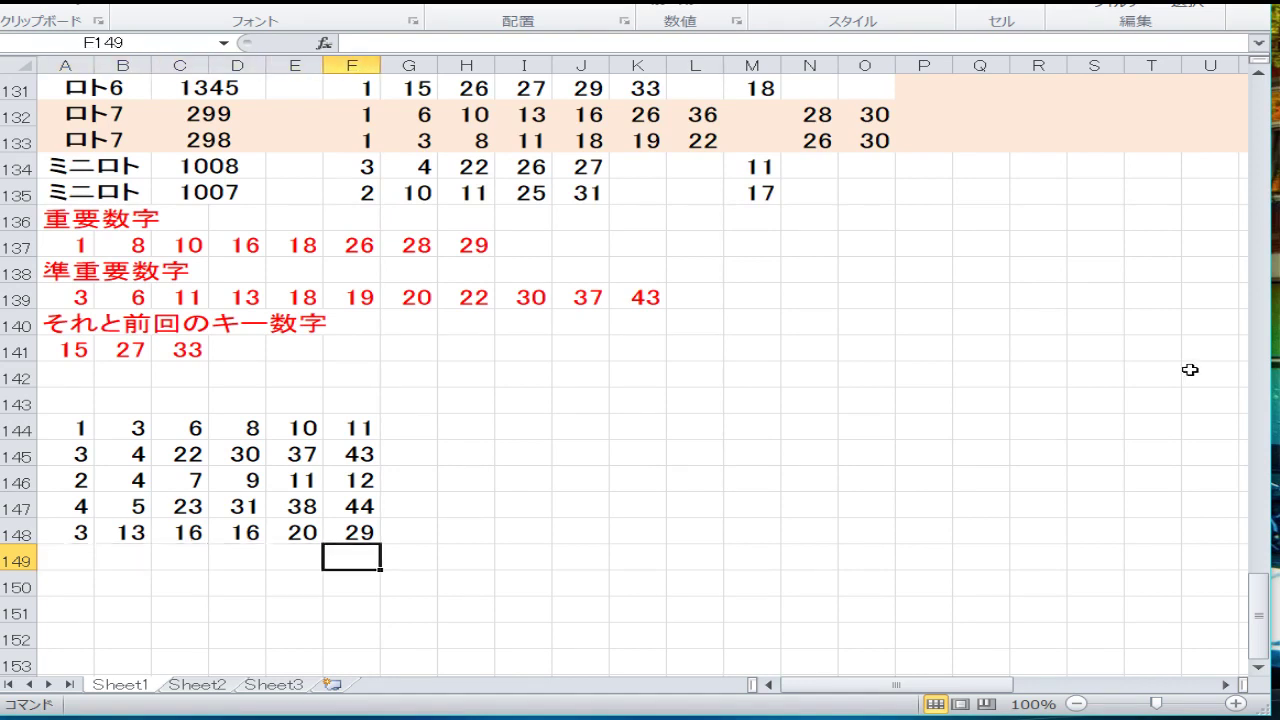
pyautogui.write('43')
pyautogui.press('Left')
pyautogui.write('37')
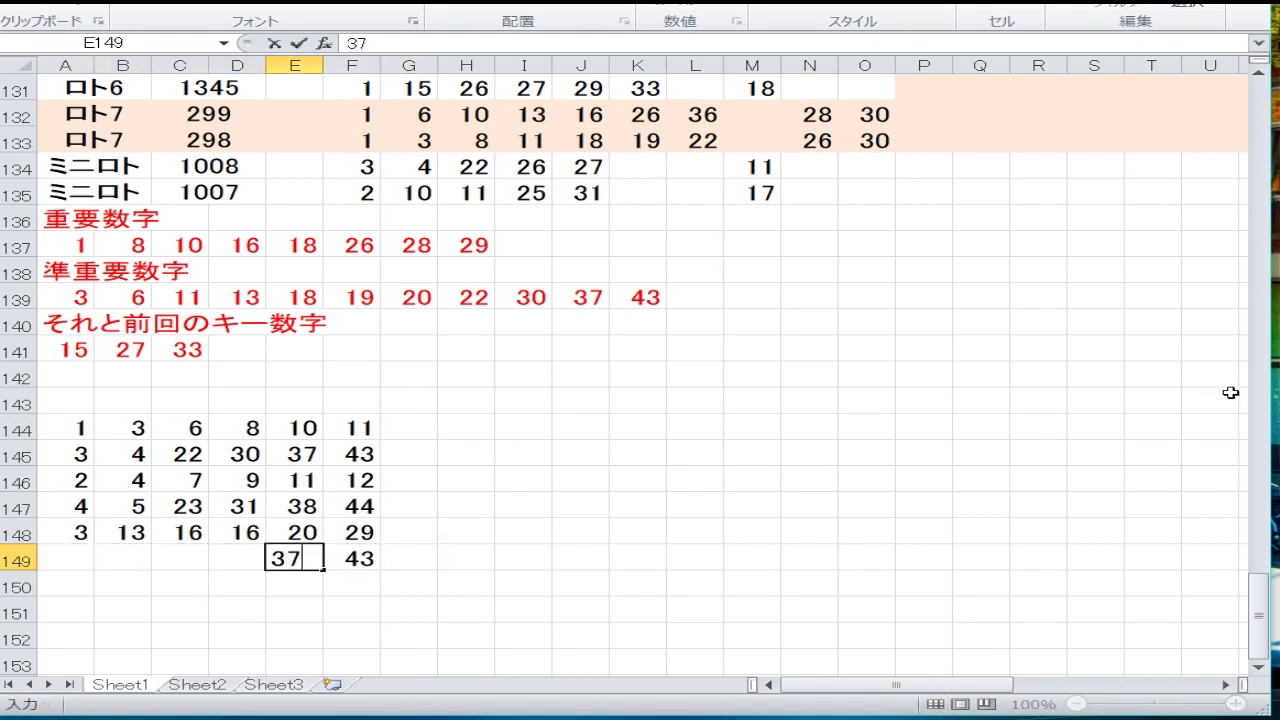
pyautogui.press('Left')
pyautogui.write('30')
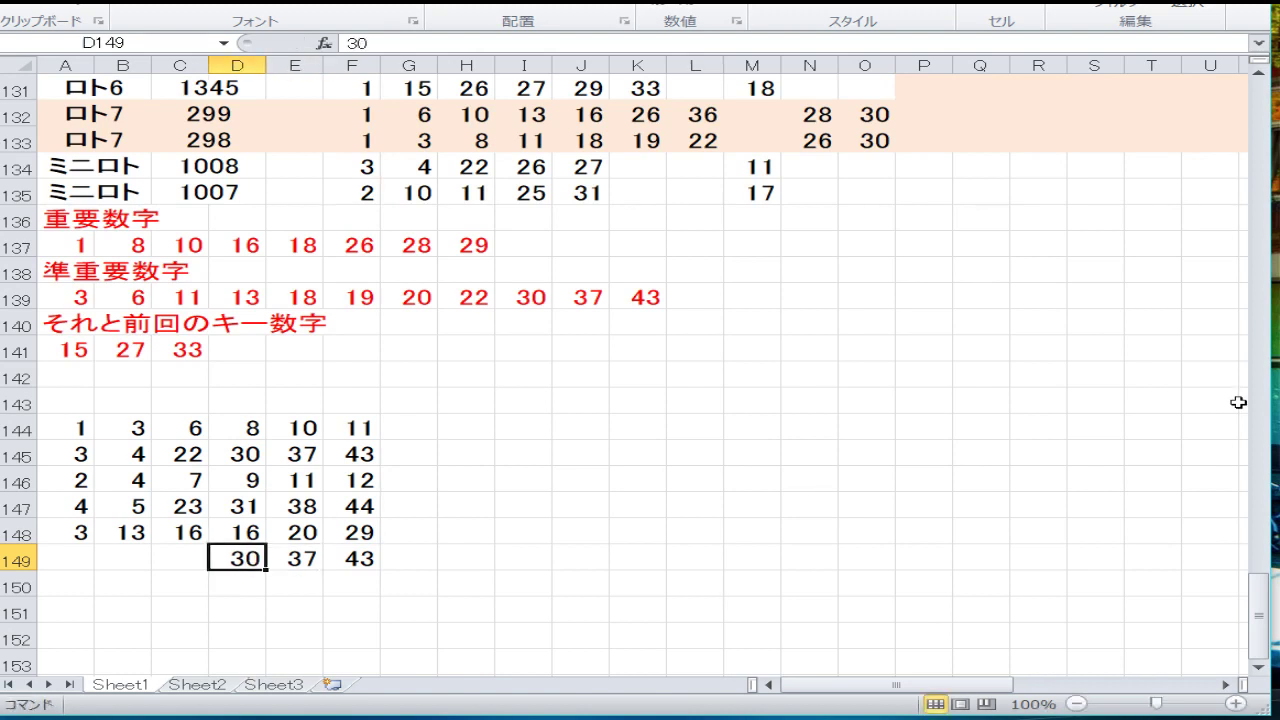
# Step: Complete the sixth combination by entering 29 in C149, 28 in B149 and 22 in A149
pyautogui.press('Left')
pyautogui.write('29')
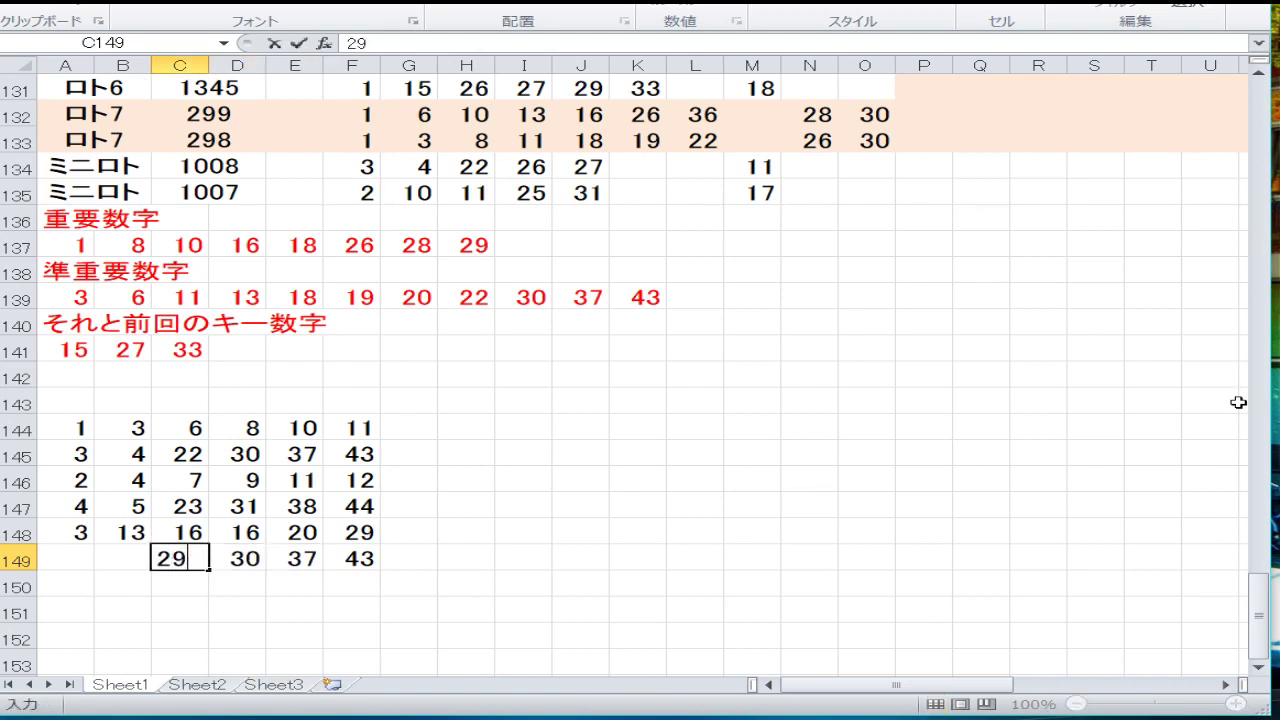
pyautogui.press('Left')
pyautogui.write('28')
pyautogui.press('Left')
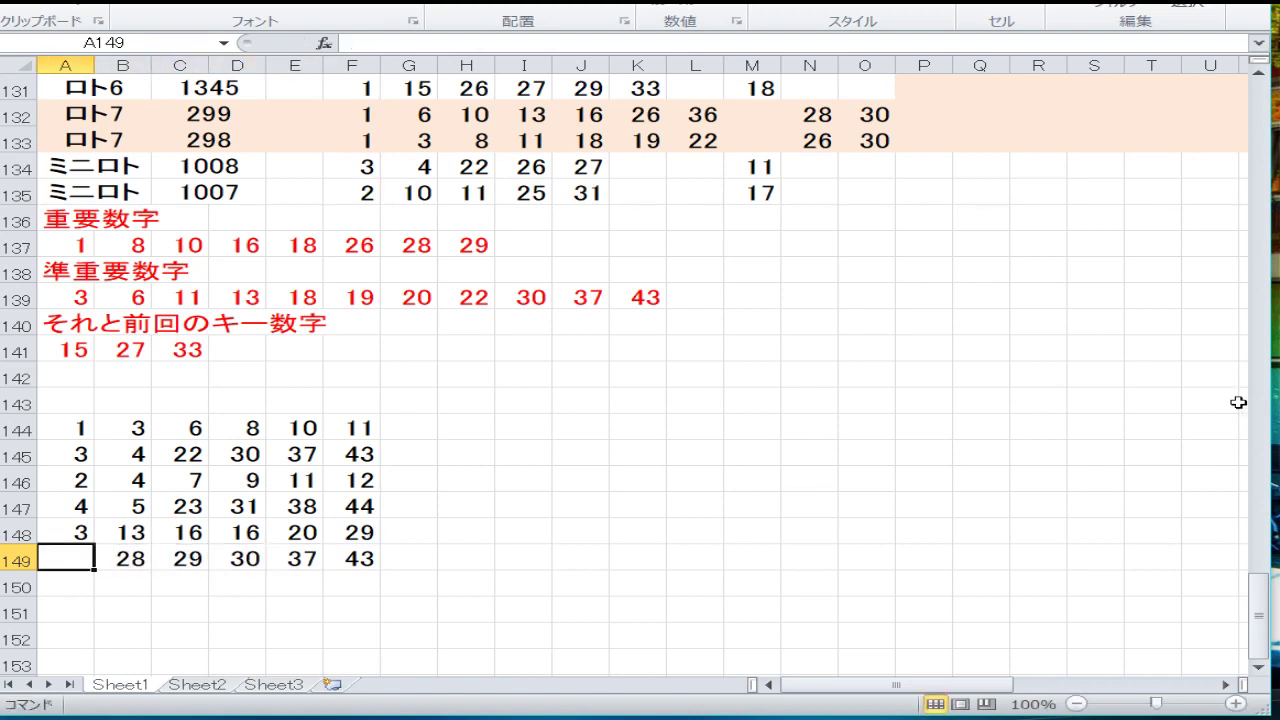
pyautogui.write('22')
pyautogui.press('Return')
# Step: Start a seventh combination from its highest number, entering 42 in F150, 36 in E150 and 29 in D150
pyautogui.press('Right')
pyautogui.press('Right')
pyautogui.press('Right')
pyautogui.press('Right')
pyautogui.press('Right')
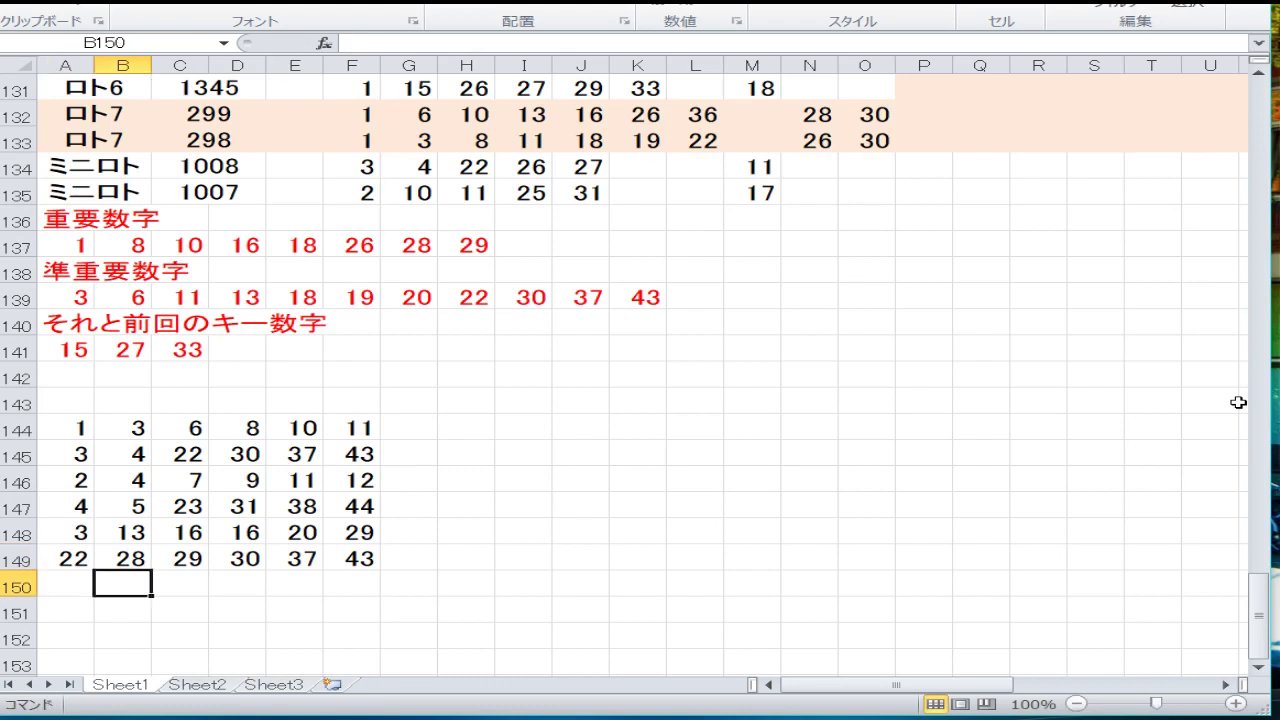
pyautogui.write('42')
pyautogui.press('Left')
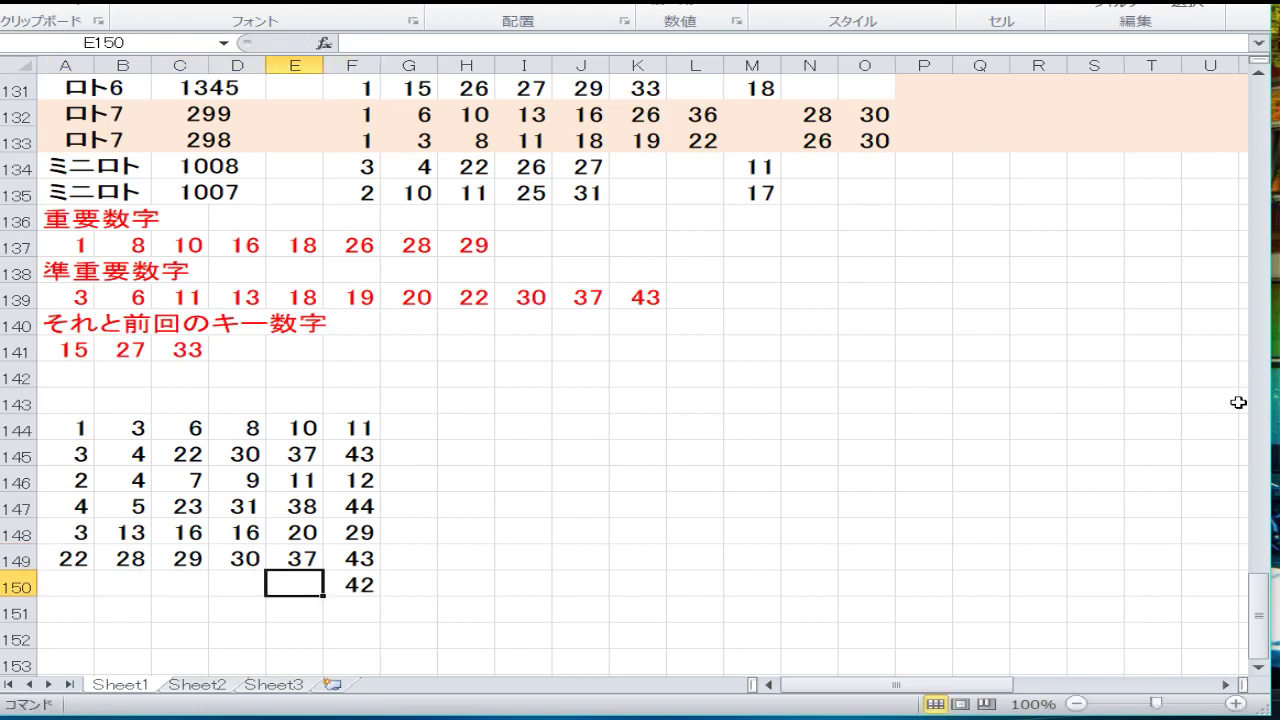
pyautogui.write('36')
pyautogui.press('Left')
pyautogui.write('29')
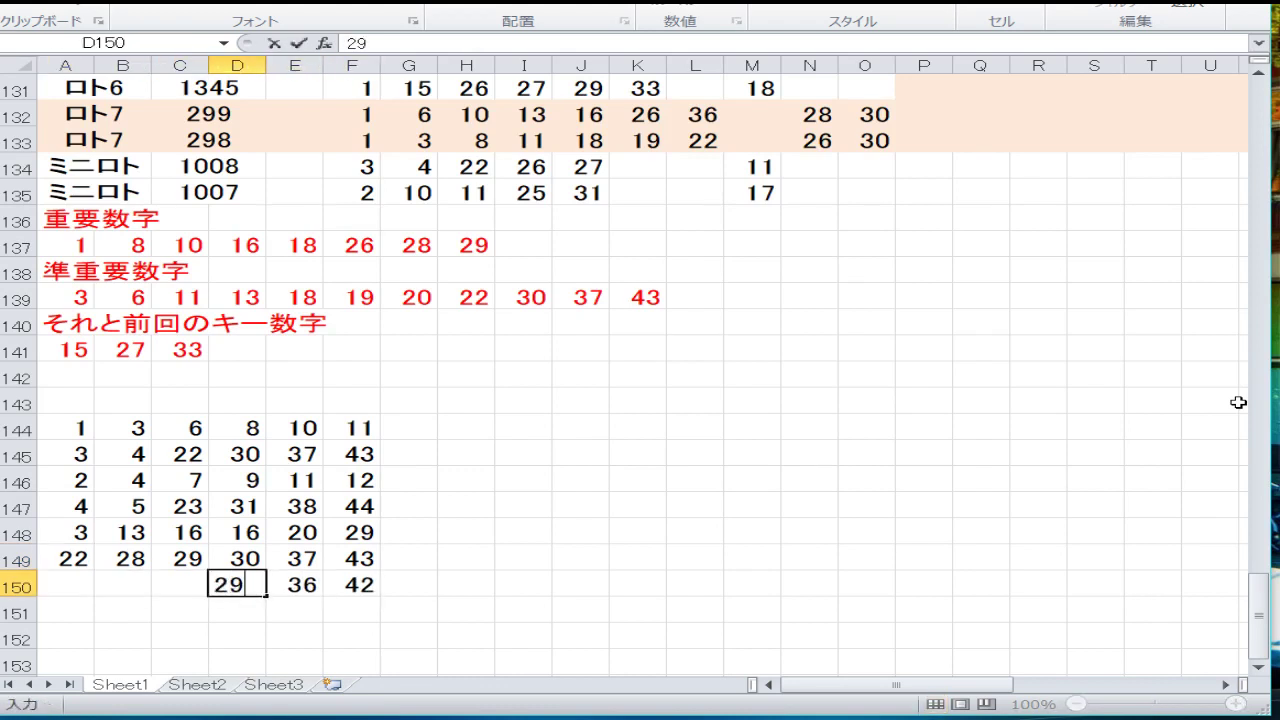
# Step: Complete the seventh combination by entering 28 in C150, 27 in B150 and 21 in A150
pyautogui.press('Left')
pyautogui.write('27')
pyautogui.press('Left')
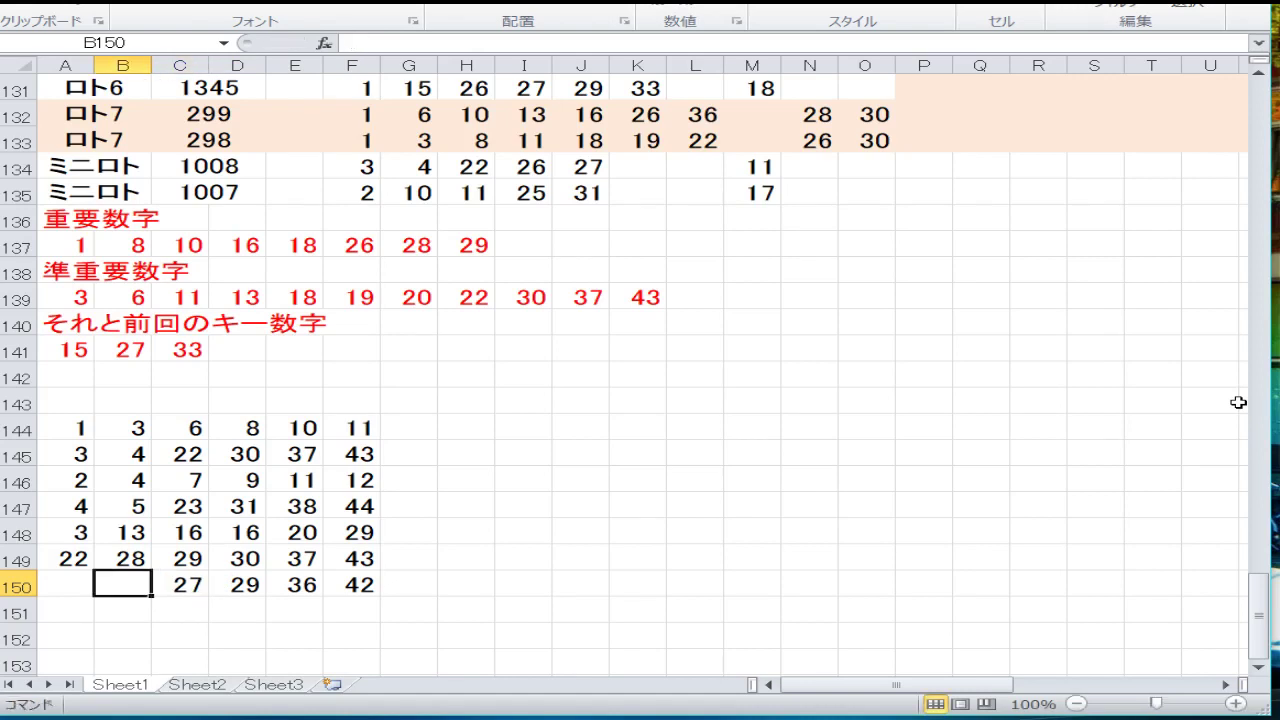
pyautogui.press('Right')
pyautogui.write('28')
pyautogui.press('Left')
pyautogui.write('27')
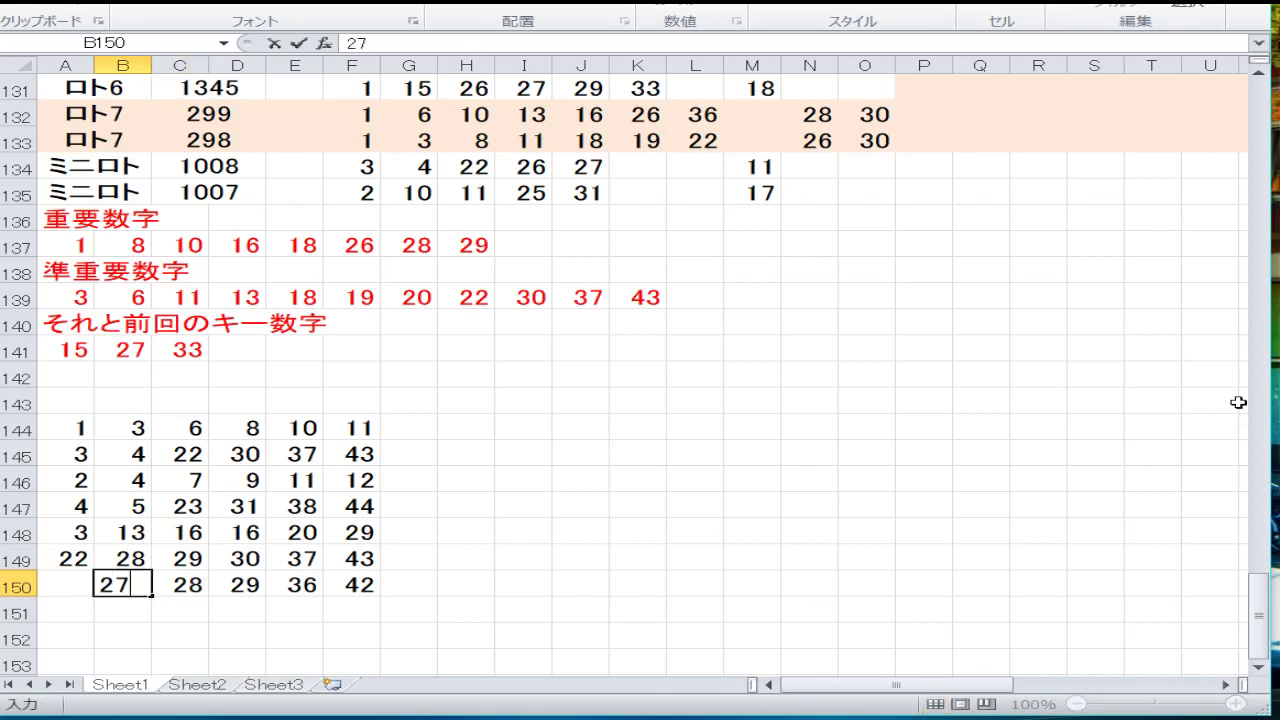
pyautogui.press('Left')
pyautogui.write('21')
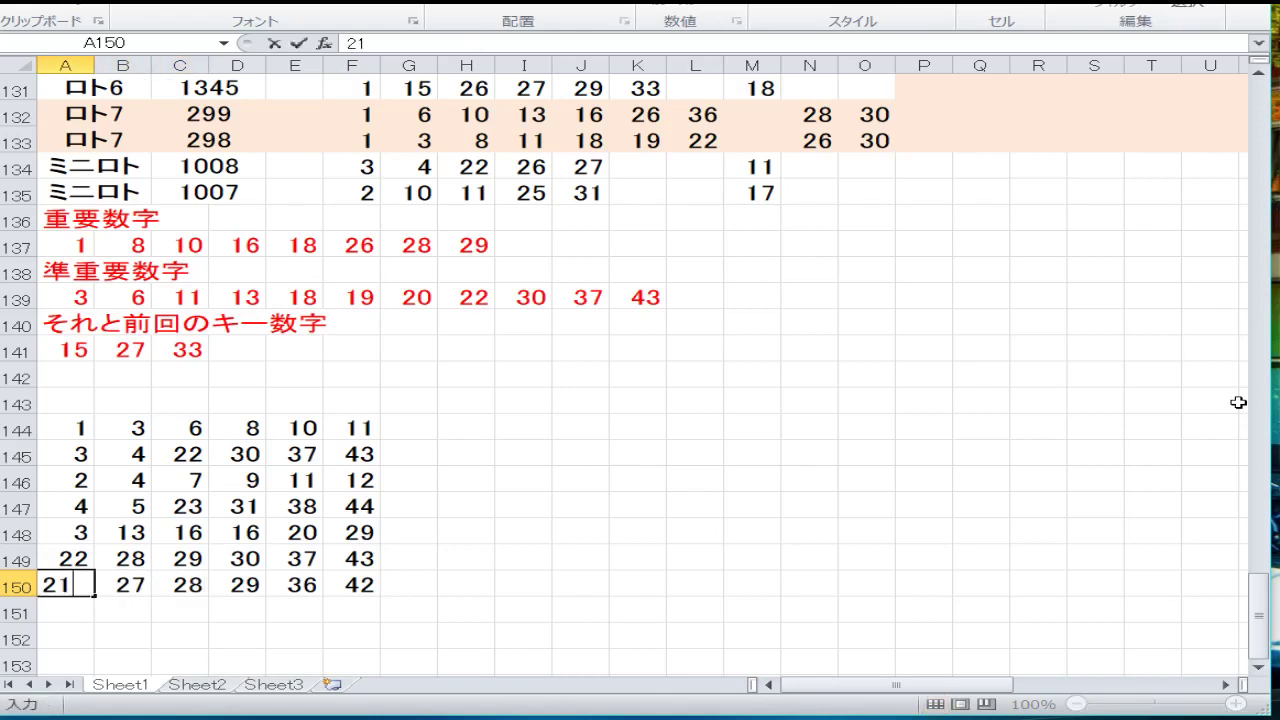
pyautogui.press('Return')
# Step: Look over the entered combinations in rows 144 to 150 and the empty rows below them
pyautogui.press('Down')
pyautogui.press('Down')
pyautogui.press('Down')
pyautogui.press('Down')
pyautogui.press('Down')
pyautogui.press('Down')
pyautogui.press('Down')
pyautogui.press('Down')
pyautogui.press('Down')
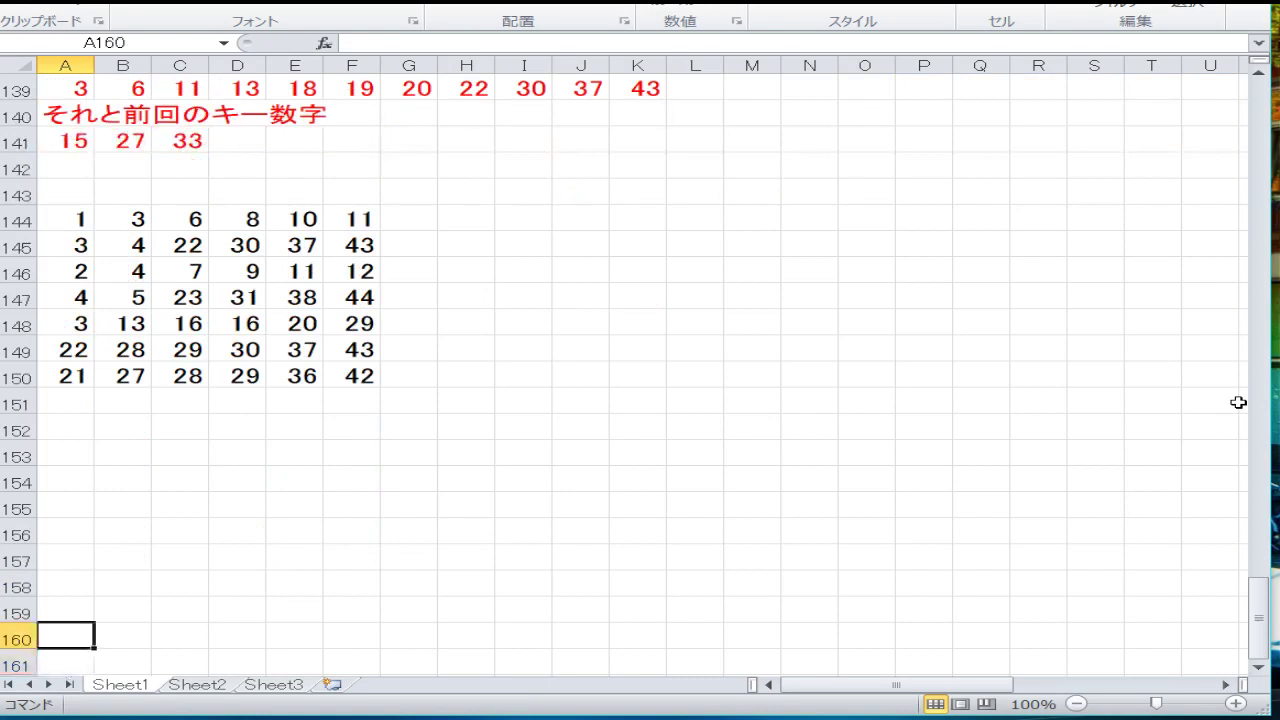
pyautogui.press('Up')
pyautogui.press('Up')
pyautogui.press('Up')
pyautogui.press('Up')
pyautogui.press('Up')
pyautogui.press('Up')
pyautogui.press('Up')
pyautogui.press('Up')
pyautogui.press('Up')
pyautogui.press('Up')
pyautogui.press('Up')
pyautogui.press('Up')
pyautogui.press('Up')
pyautogui.press('Up')
pyautogui.press('Up')
pyautogui.press('Up')
pyautogui.press('Up')
pyautogui.press('Up')
pyautogui.press('Up')
pyautogui.press('Up')
pyautogui.press('Up')
pyautogui.press('Up')
pyautogui.press('Up')
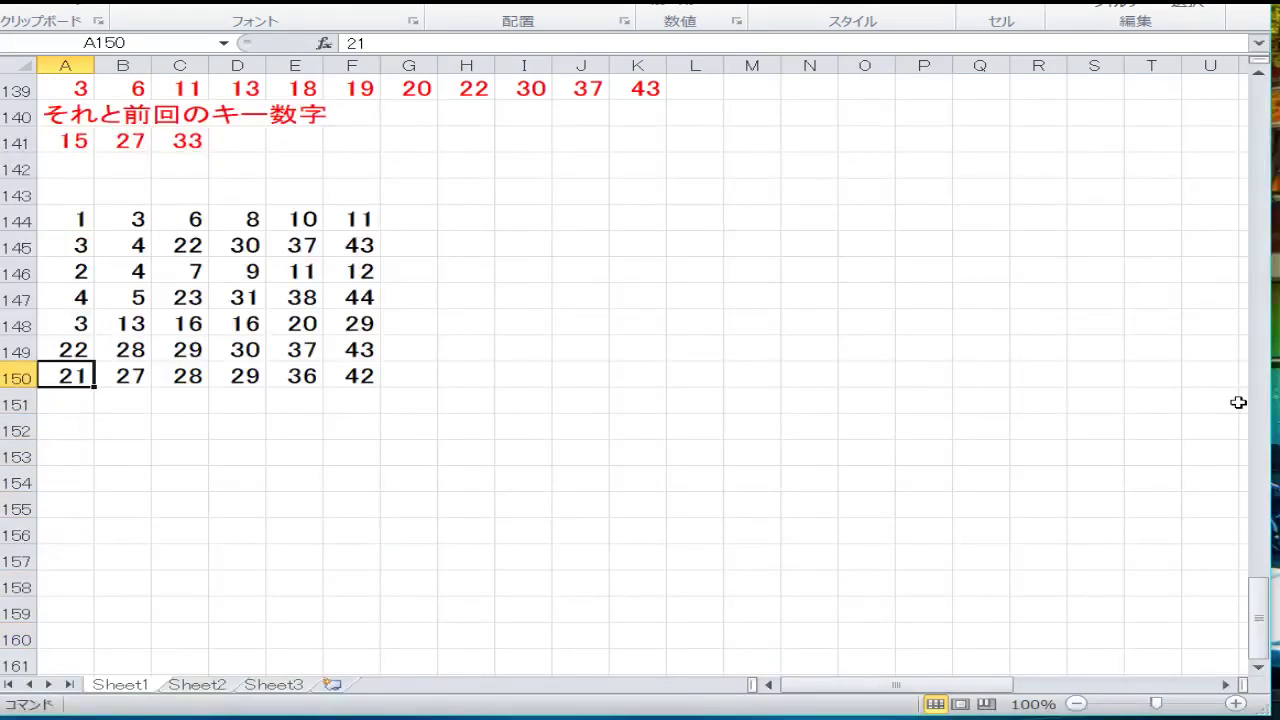
# Step: Review the number lists in rows 137 to 141 and the first empty row below the entered combinations
pyautogui.press('Down')
pyautogui.press('Down')
pyautogui.press('Down')
pyautogui.press('Down')
pyautogui.press('Down')
pyautogui.press('Down')
pyautogui.press('Down')
pyautogui.press('Down')
pyautogui.press('Down')
pyautogui.press('Down')
pyautogui.press('Down')
pyautogui.press('Down')
pyautogui.press('Down')
pyautogui.press('Down')
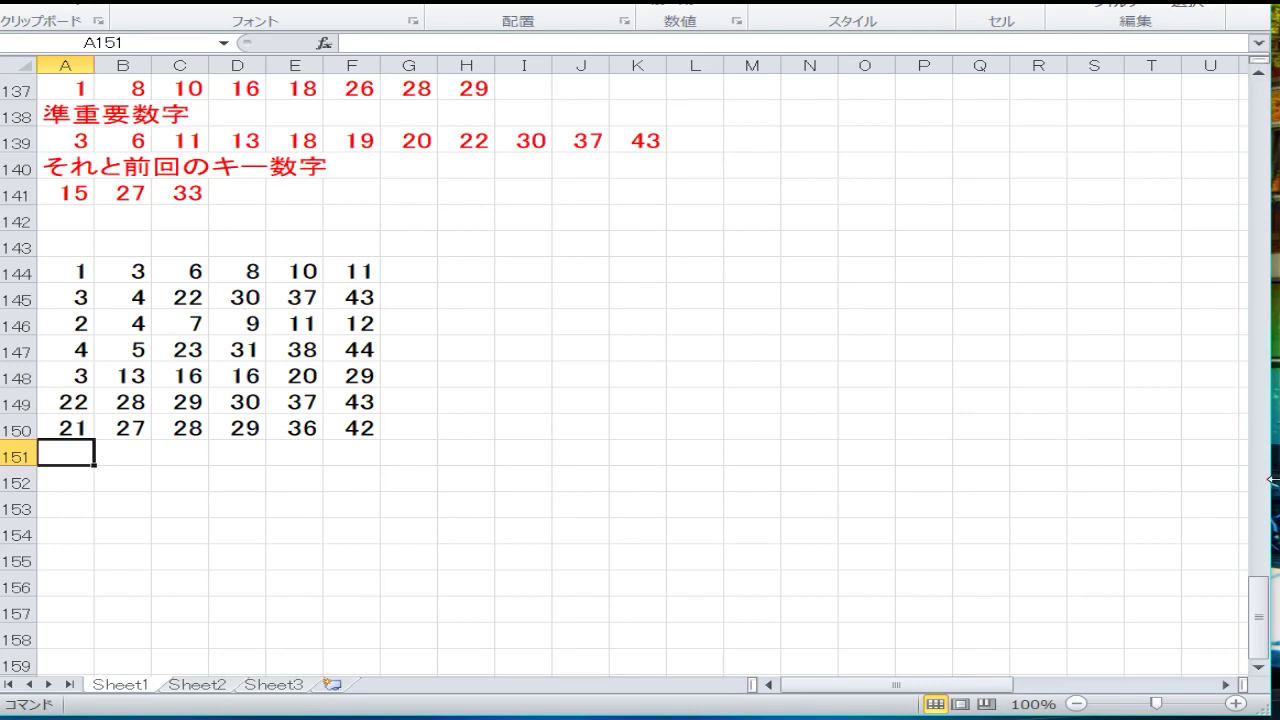
# Step: Start an eighth combination by entering 3 in A151, 6 in B151 and 10 in C151
pyautogui.write('3')
pyautogui.press('Tab')
pyautogui.write('6')
pyautogui.press('Tab')
pyautogui.write('1')
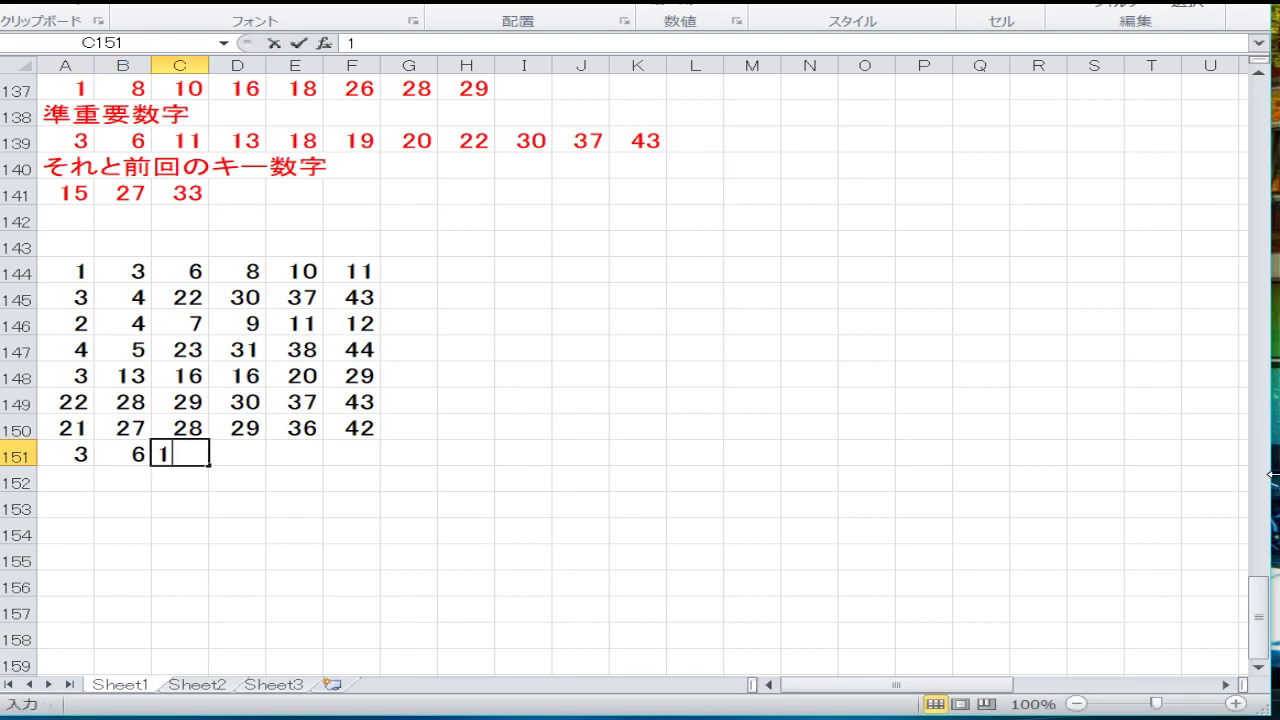
pyautogui.write('0')
pyautogui.press('Tab')
# Step: Complete the eighth combination by entering 11 in D151, 16 in E151 and 18 in F151
pyautogui.write('11')
pyautogui.press('Tab')
pyautogui.write('1')
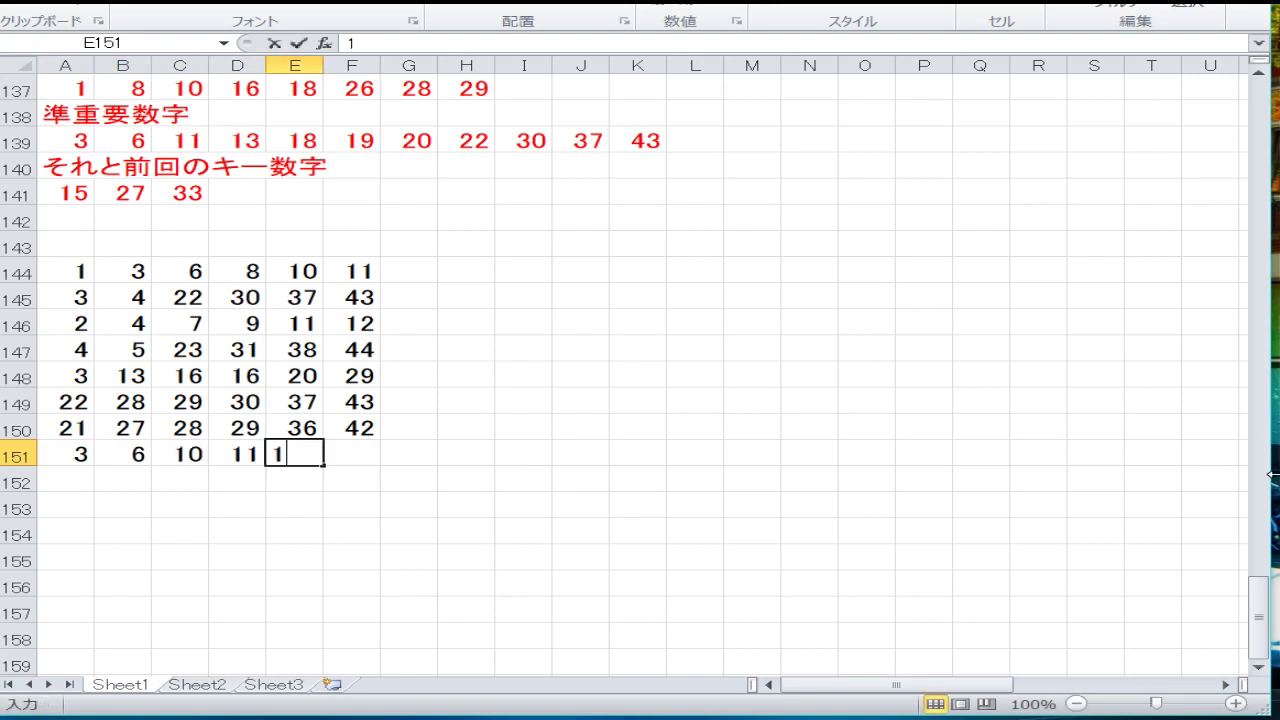
pyautogui.write('6')
pyautogui.press('Tab')
pyautogui.write('18')
pyautogui.press('Down')
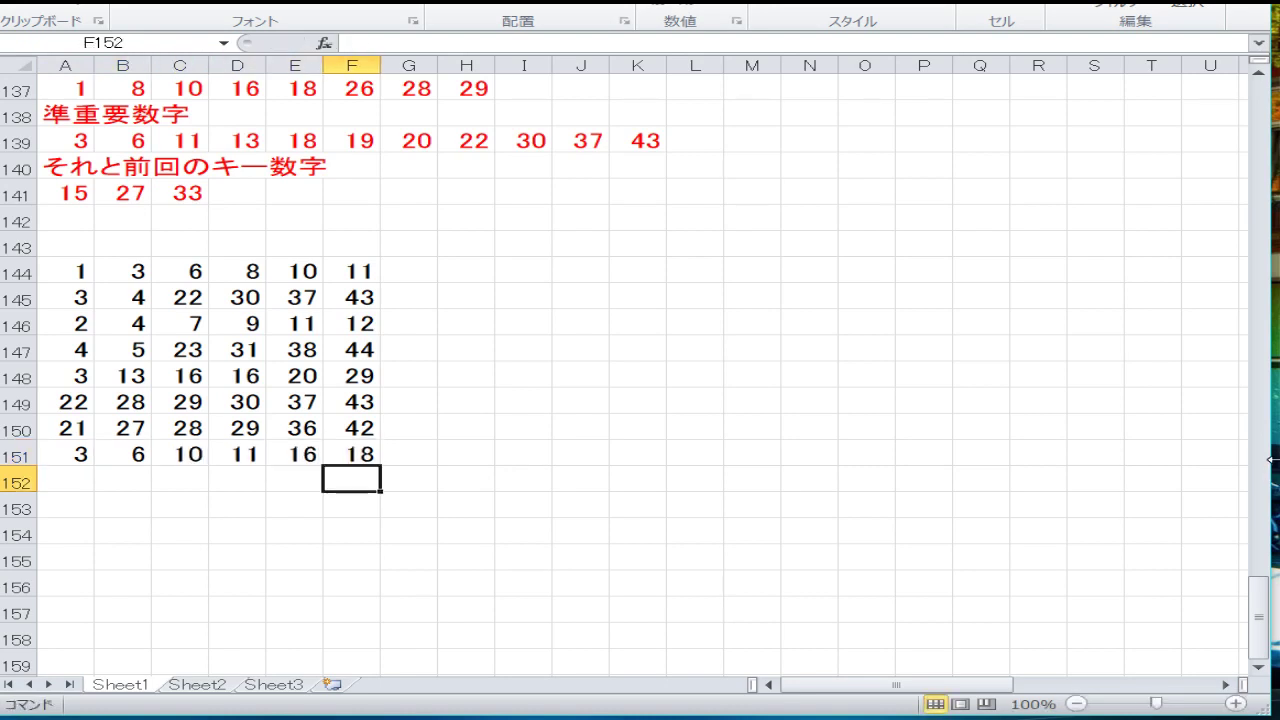
# Step: Look over the eight combinations in rows 144 to 151, ending at the first cell of the empty row below
pyautogui.press('Left')
pyautogui.press('Left')
pyautogui.press('Left')
pyautogui.press('Left')
pyautogui.press('Left')
pyautogui.press('Up')
pyautogui.press('Up')
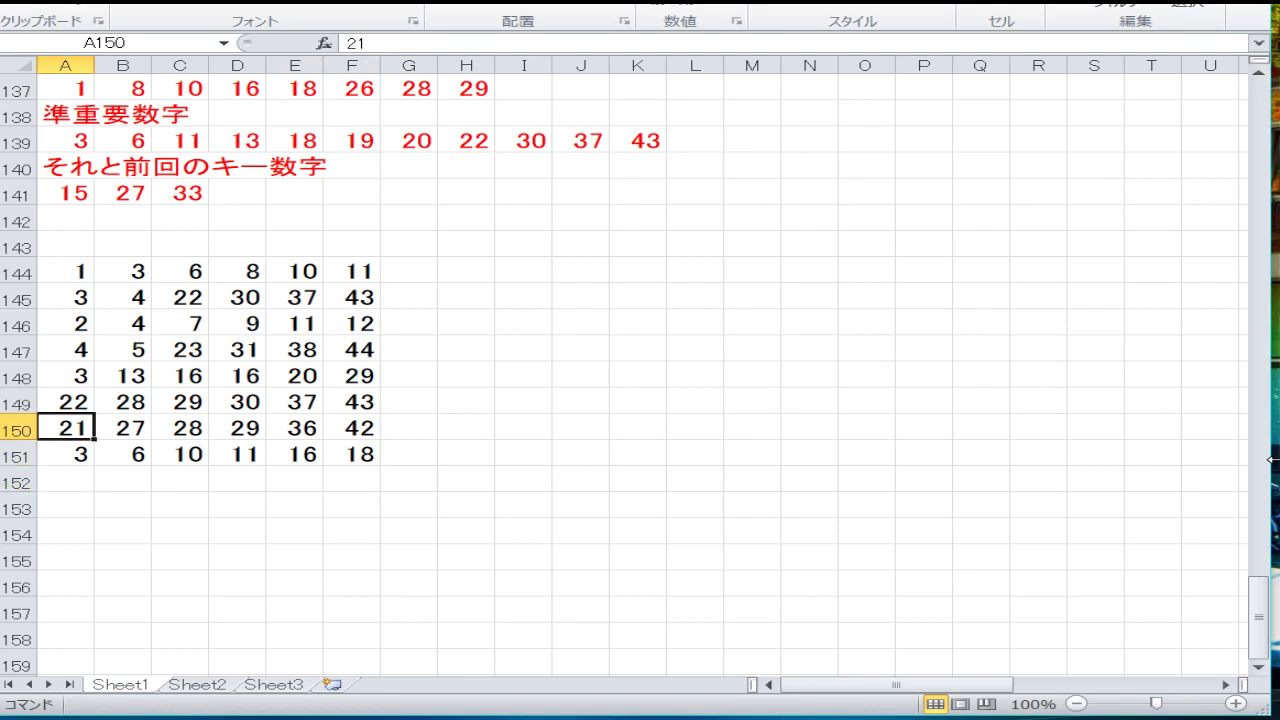
pyautogui.press('Up')
pyautogui.press('Up')
pyautogui.press('Up')
pyautogui.press('Up')
pyautogui.press('Up')
pyautogui.press('Up')
pyautogui.press('Up')
pyautogui.press('Down')
pyautogui.press('Down')
pyautogui.press('Down')
pyautogui.press('Down')
pyautogui.press('Down')
pyautogui.press('Down')
pyautogui.press('Down')
pyautogui.press('Down')
pyautogui.press('Down')
pyautogui.press('Down')
pyautogui.press('Down')
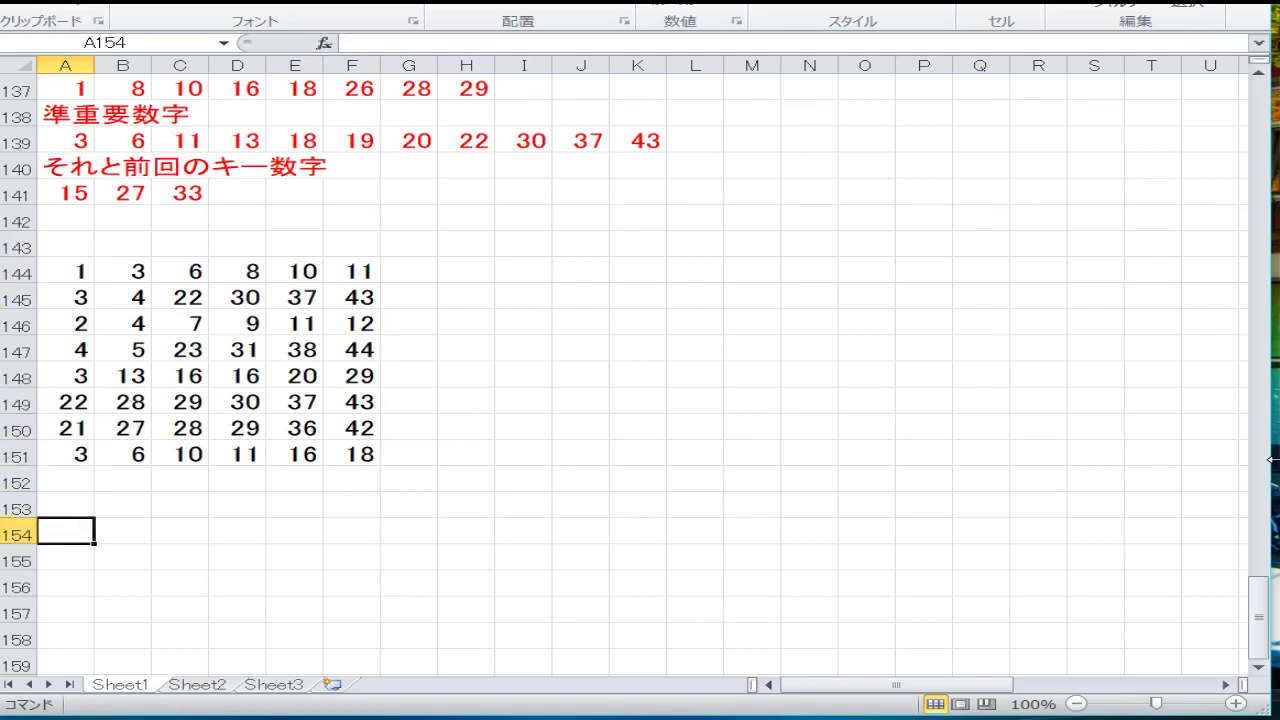
pyautogui.press('Up')
pyautogui.press('Up')
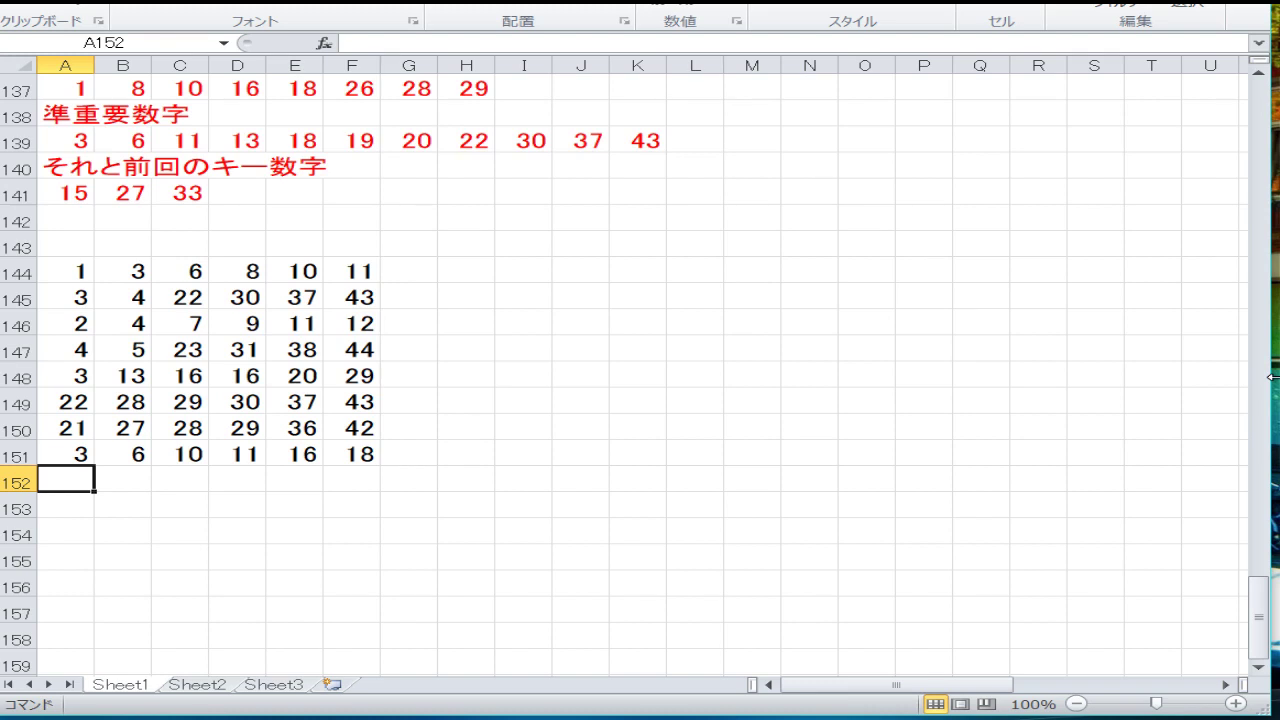
# Step: Start a ninth combination by entering 3 in A152, 4 in B152 and 15 in C152
pyautogui.write('3')
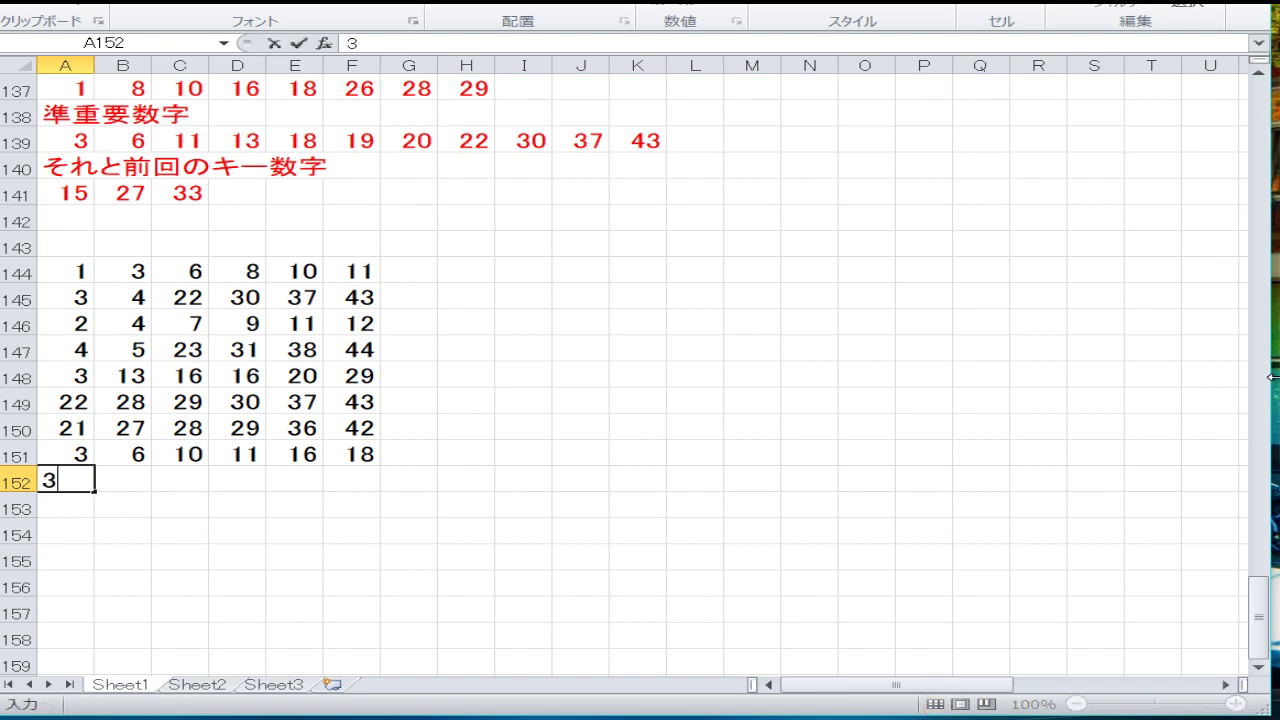
pyautogui.press('Tab')
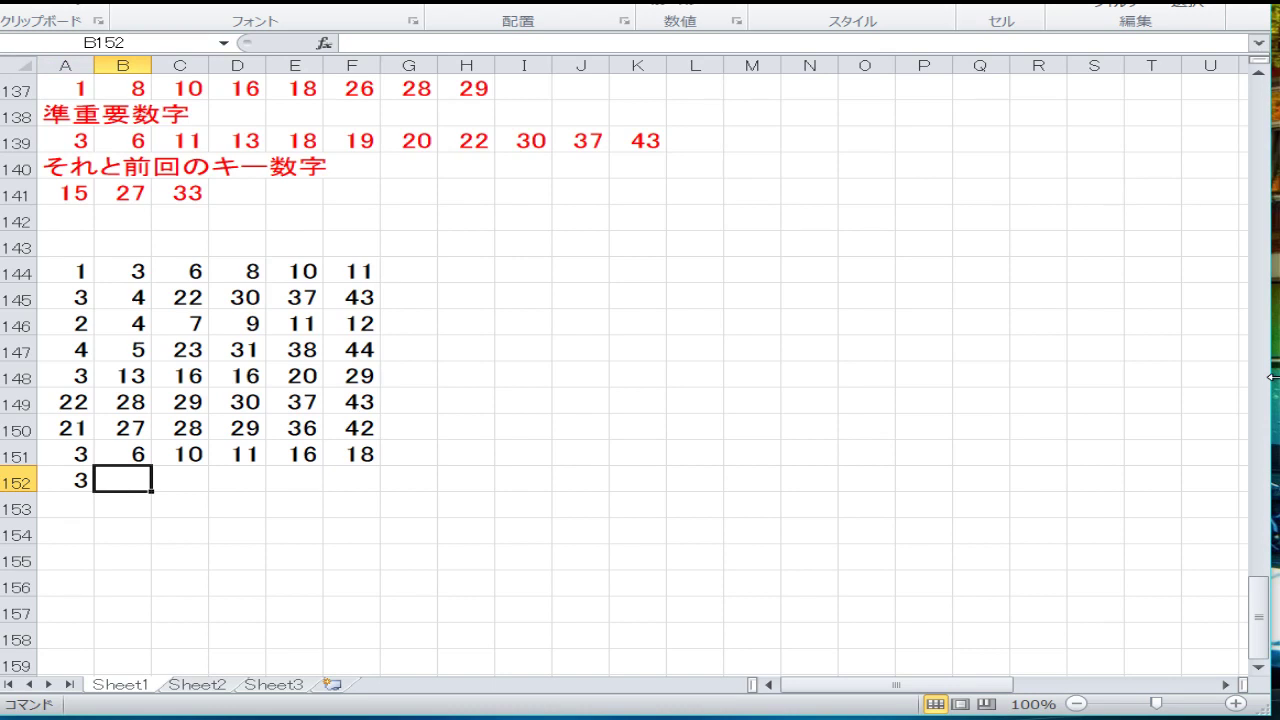
pyautogui.write('4')
pyautogui.press('Tab')
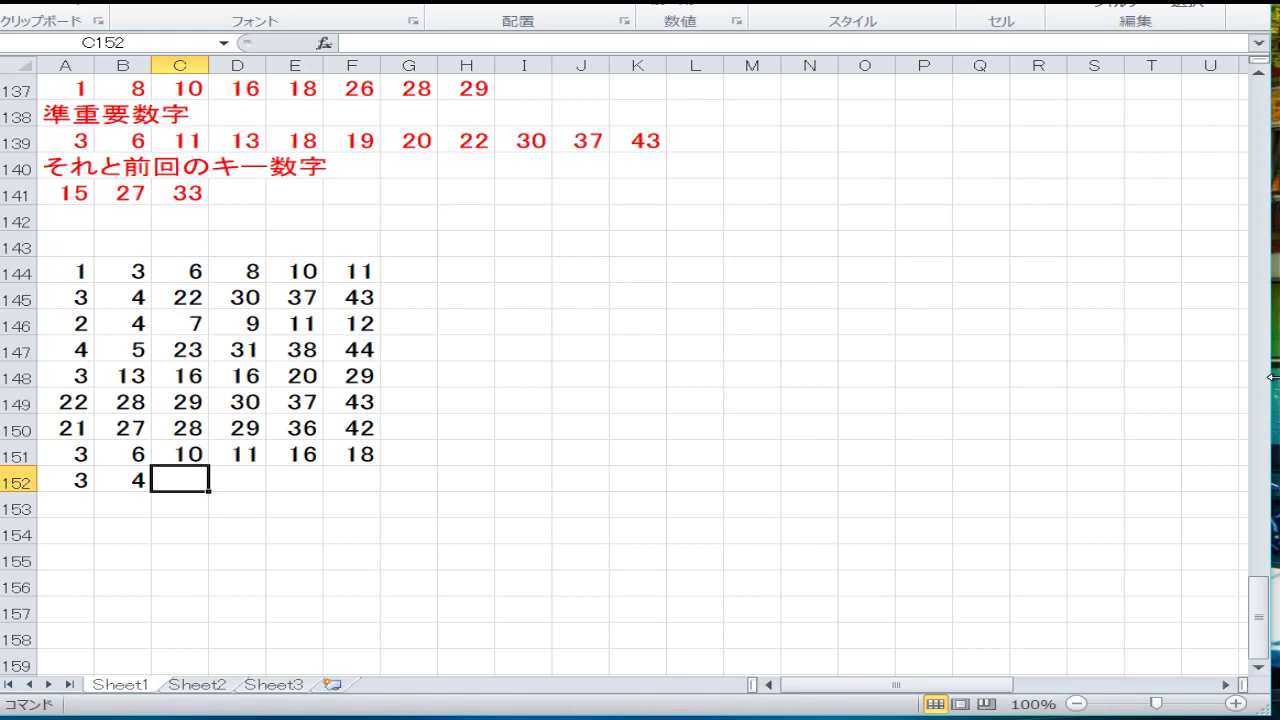
pyautogui.write('15')
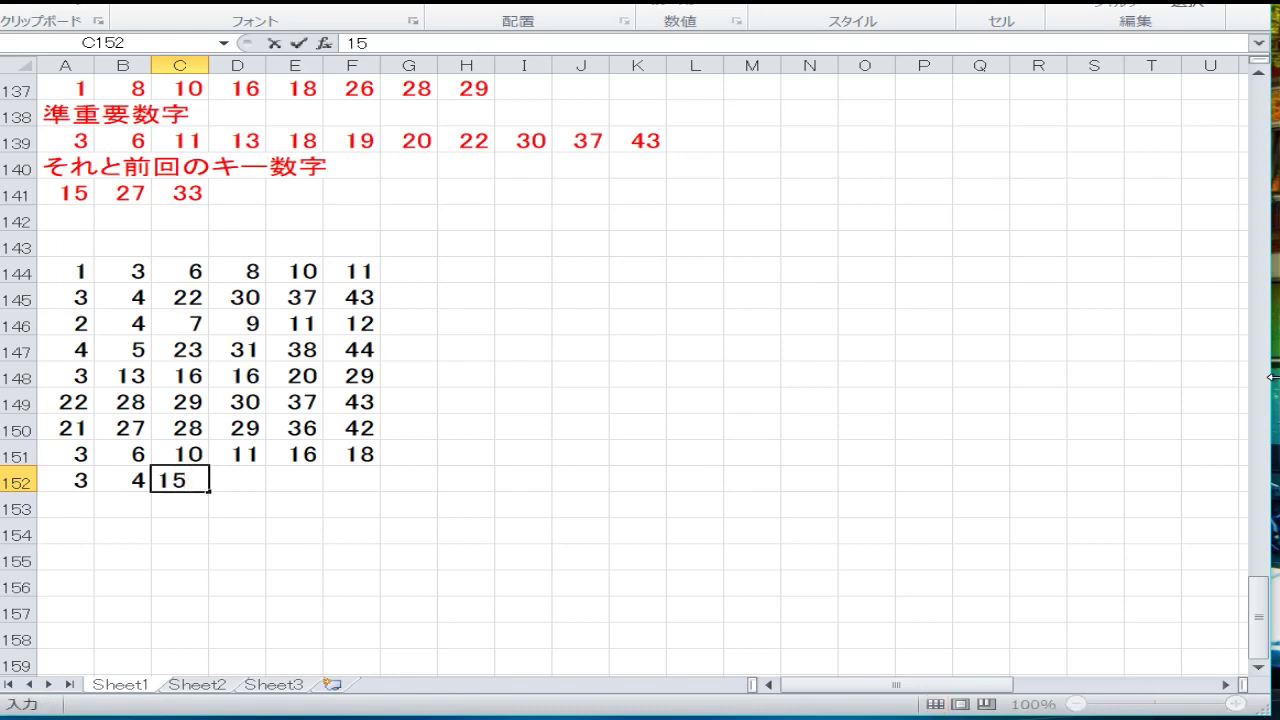
pyautogui.press('Tab')
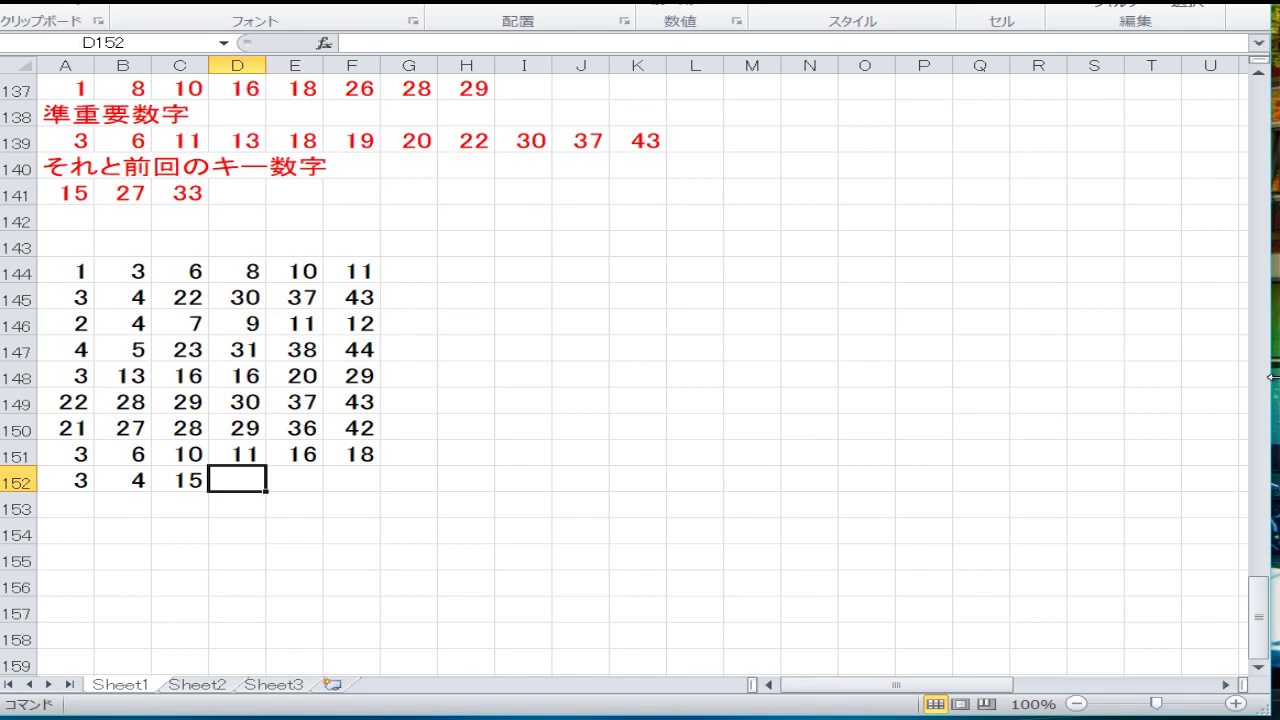
# Step: Continue the ninth combination by entering 20 in D152 and 27 in E152
pyautogui.write('20')
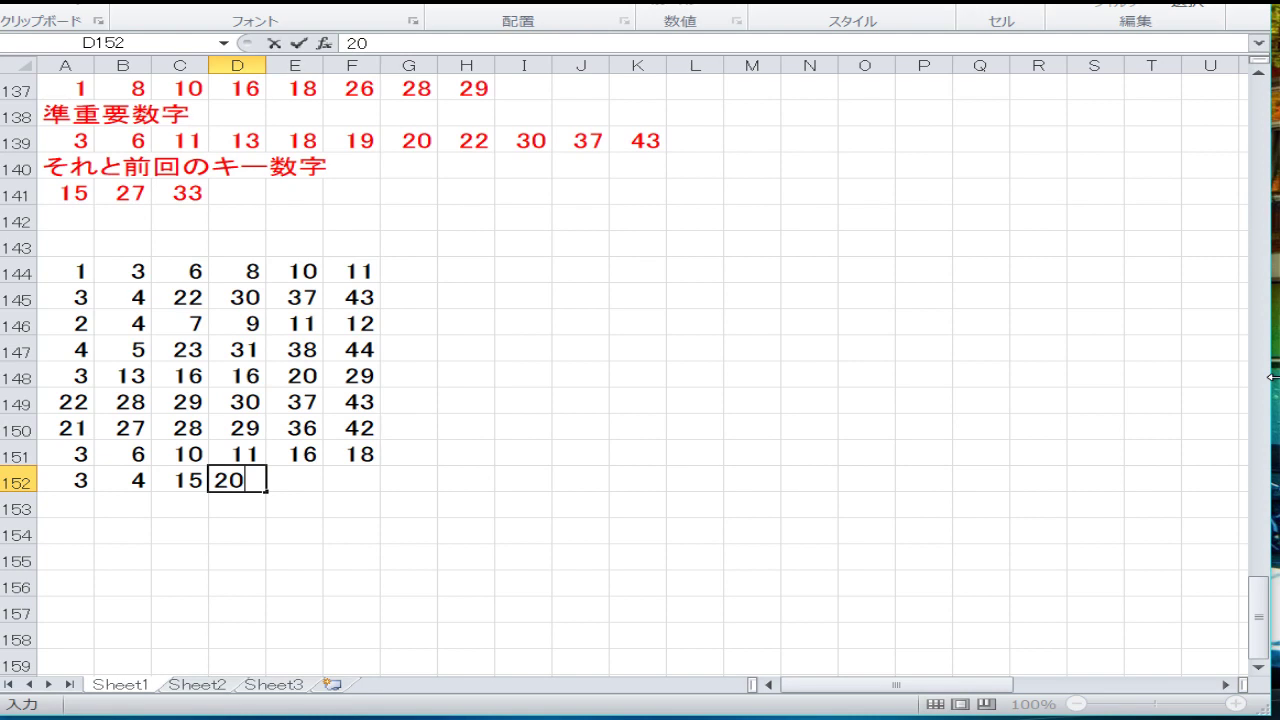
pyautogui.press('Tab')
pyautogui.write('27')
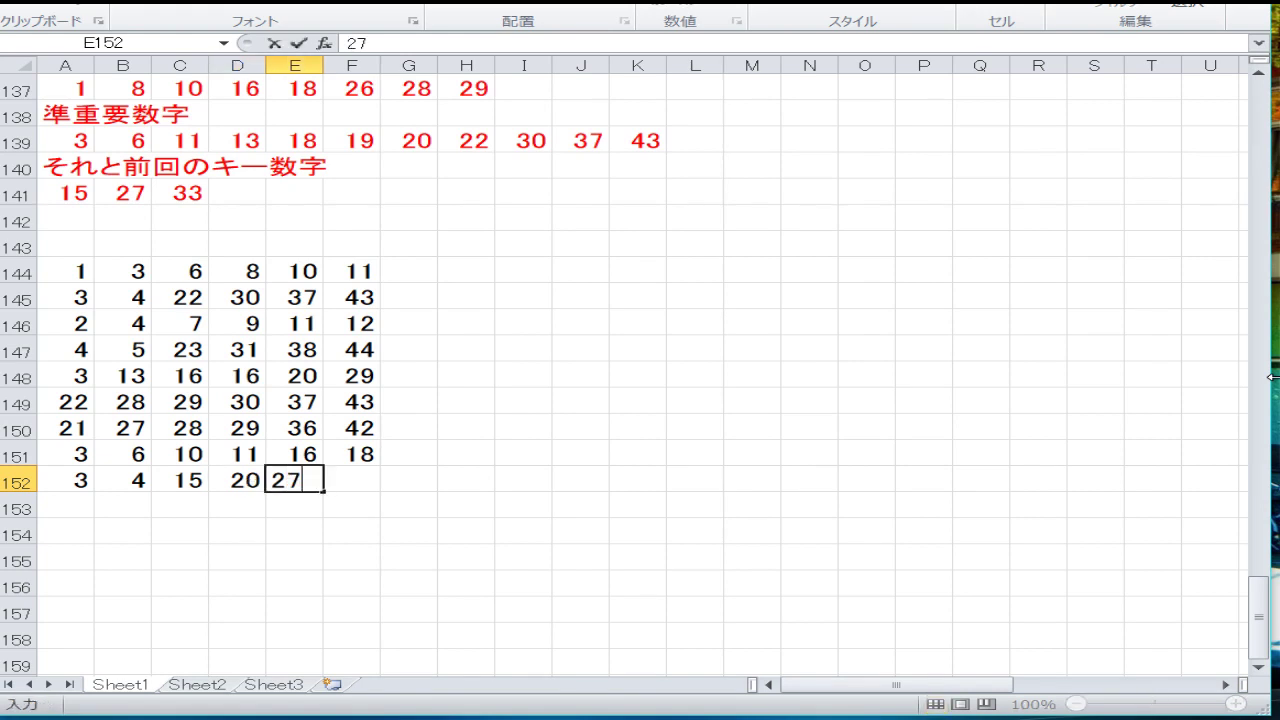
pyautogui.press('Tab')
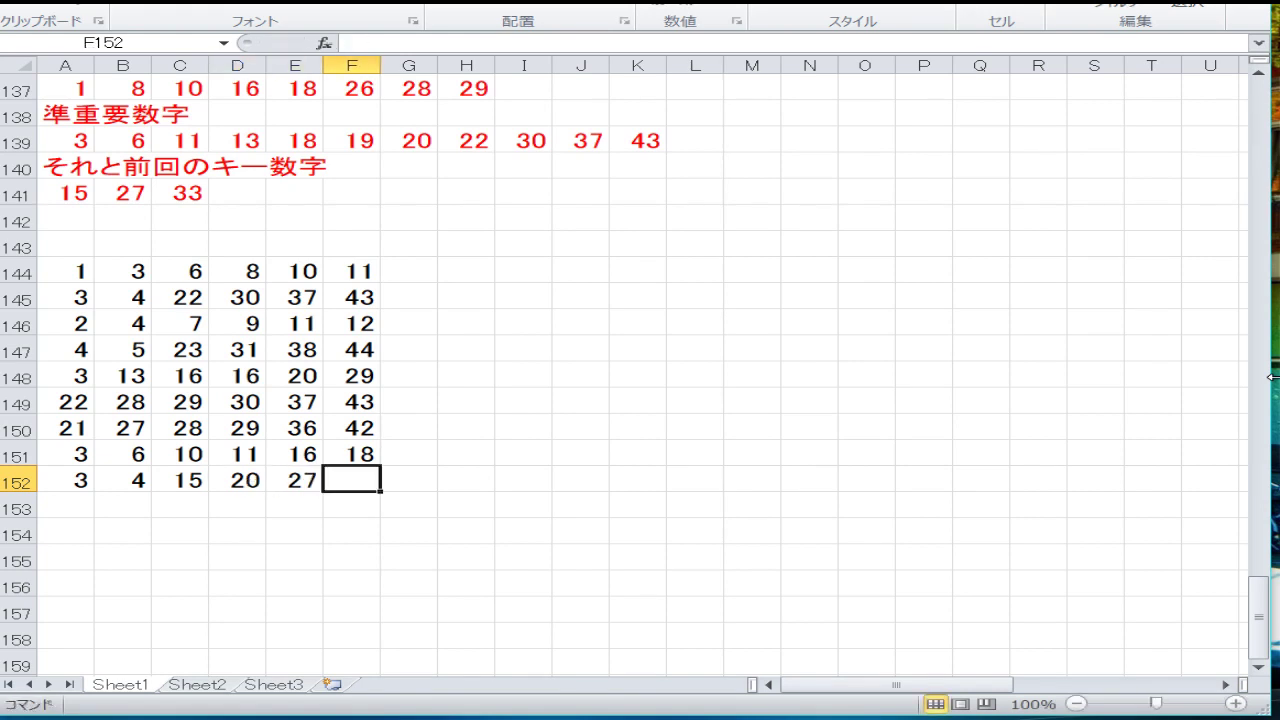
# Step: Enter 23 in D153, directly below the ninth combination's fourth number
pyautogui.press('Down')
pyautogui.press('Down')
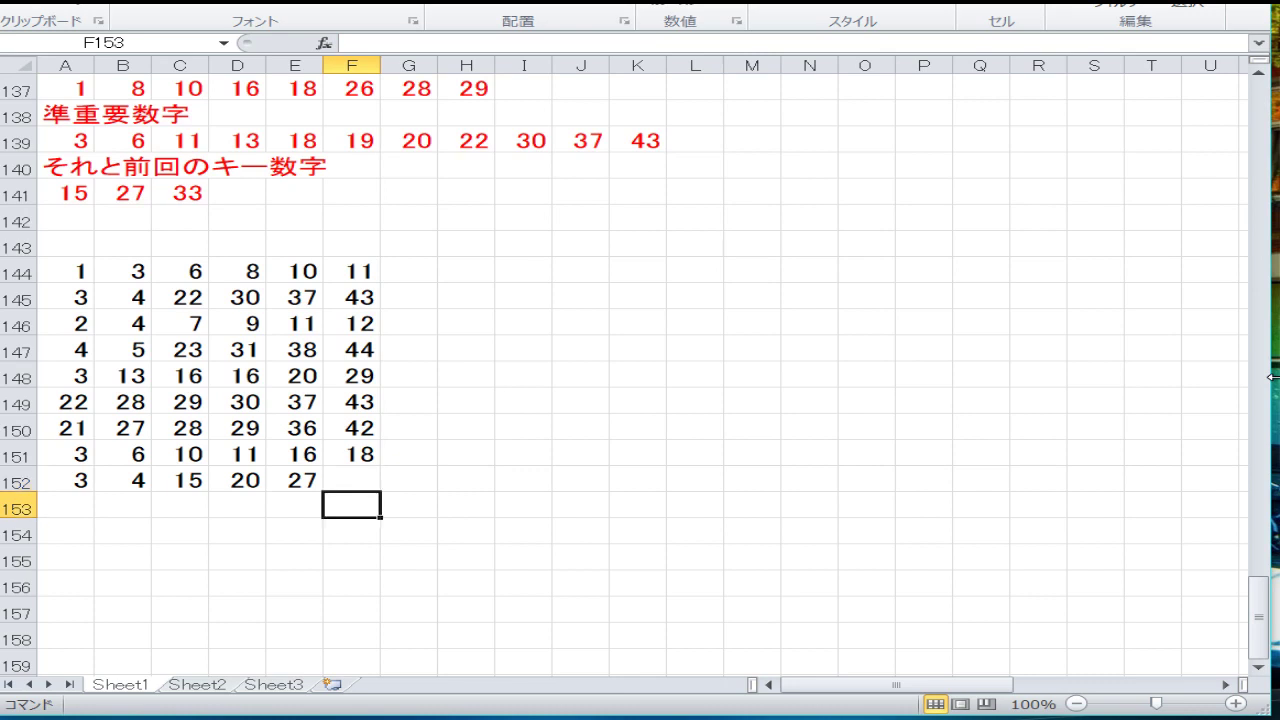
pyautogui.press('Left')
pyautogui.press('Left')
pyautogui.press('Up')
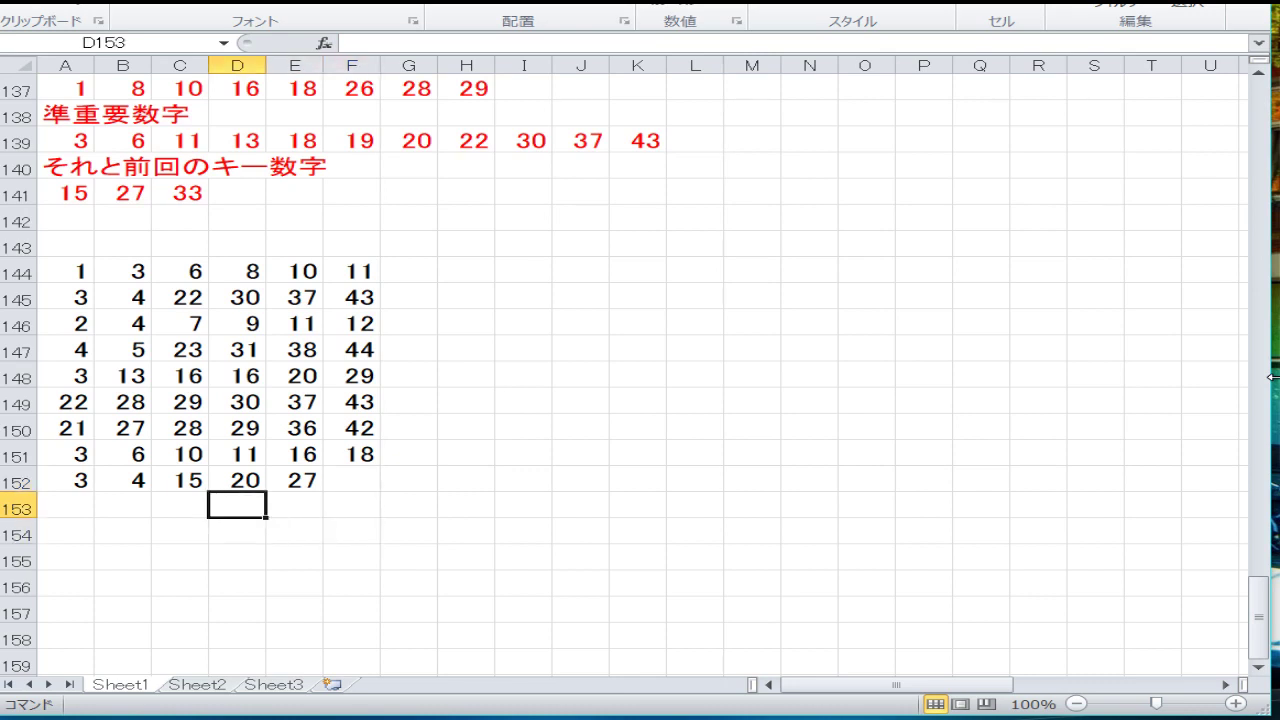
pyautogui.write('23')
pyautogui.press('Tab')
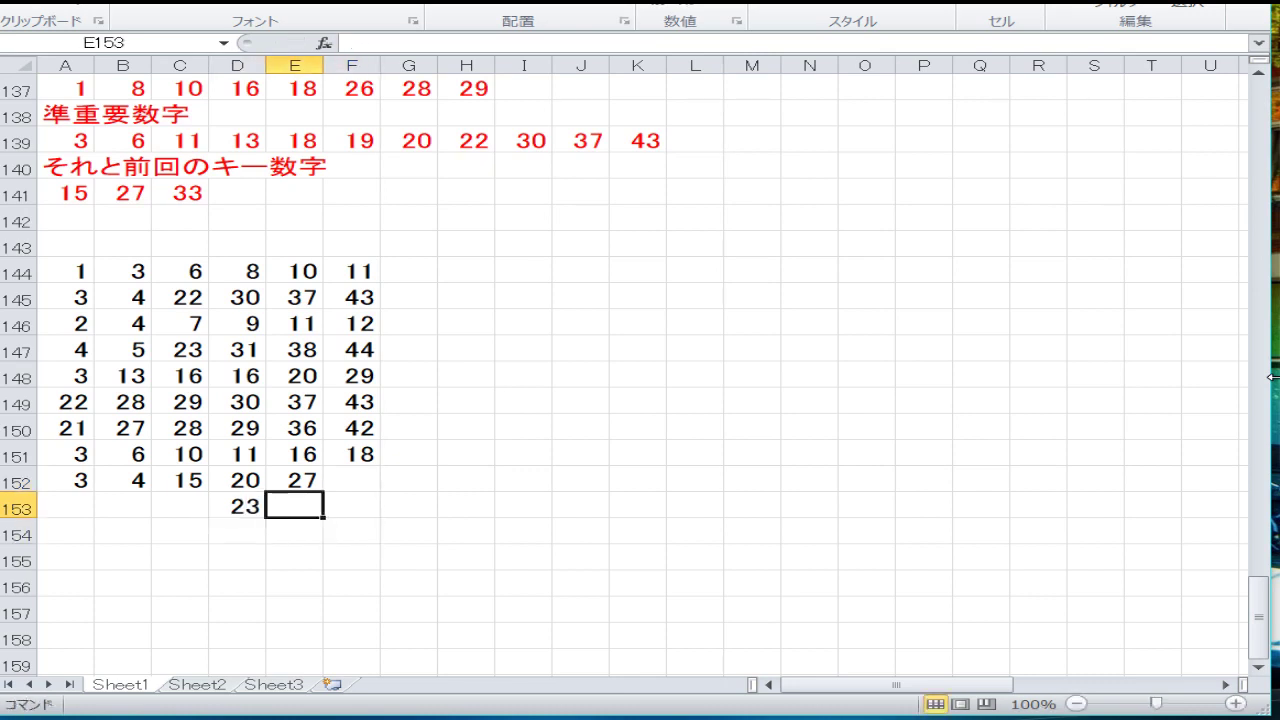
# Step: Complete the ninth combination by entering 30 in F152
pyautogui.press('Tab')
pyautogui.press('Up')
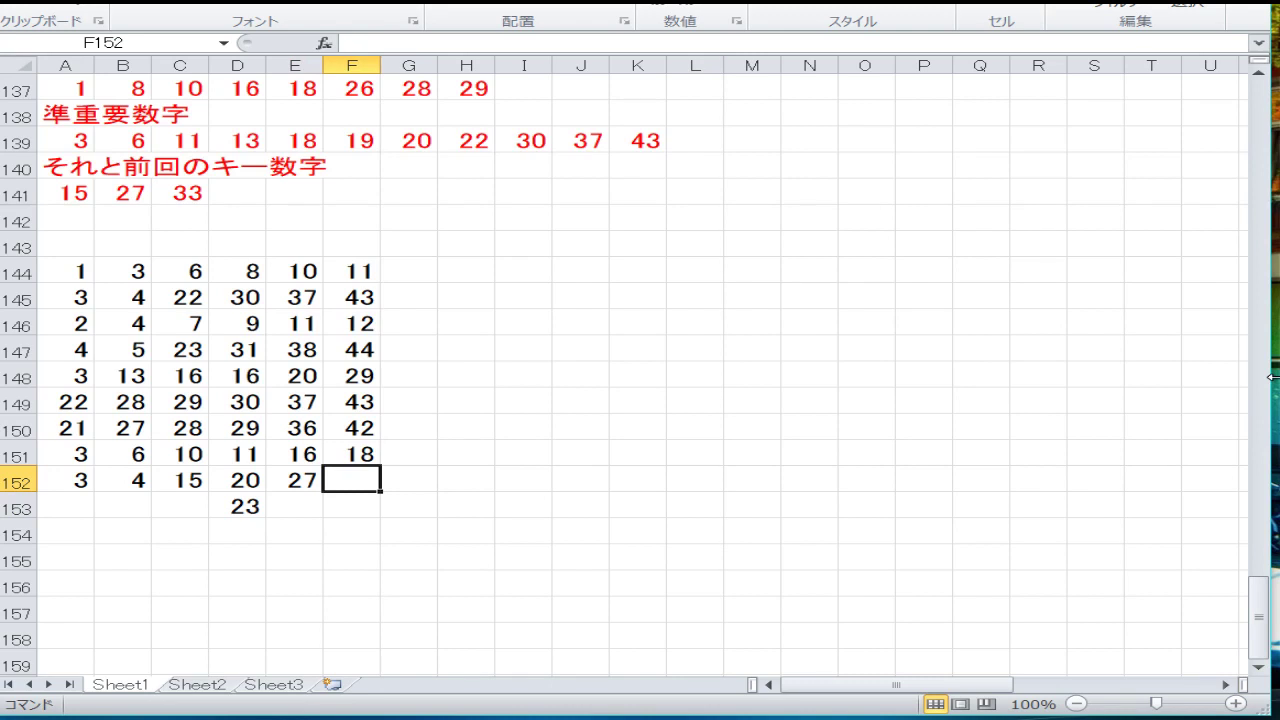
pyautogui.write('30')
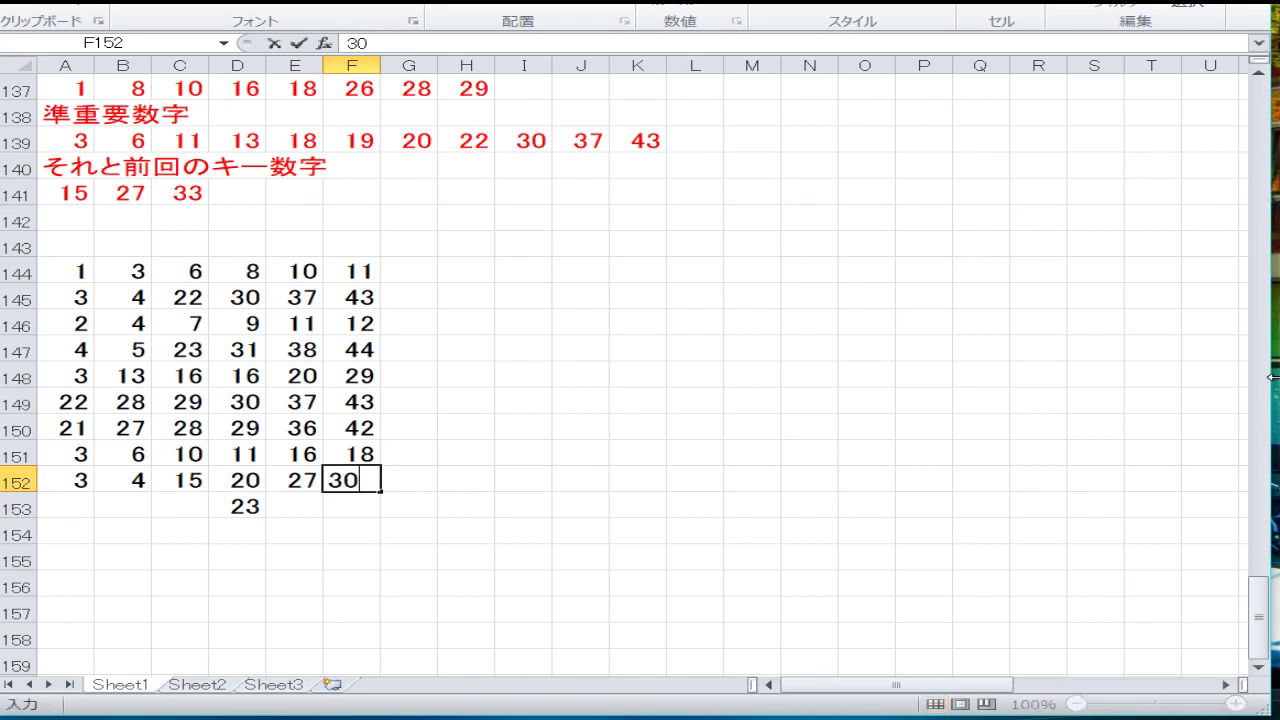
pyautogui.press('Return')
pyautogui.press('Up')
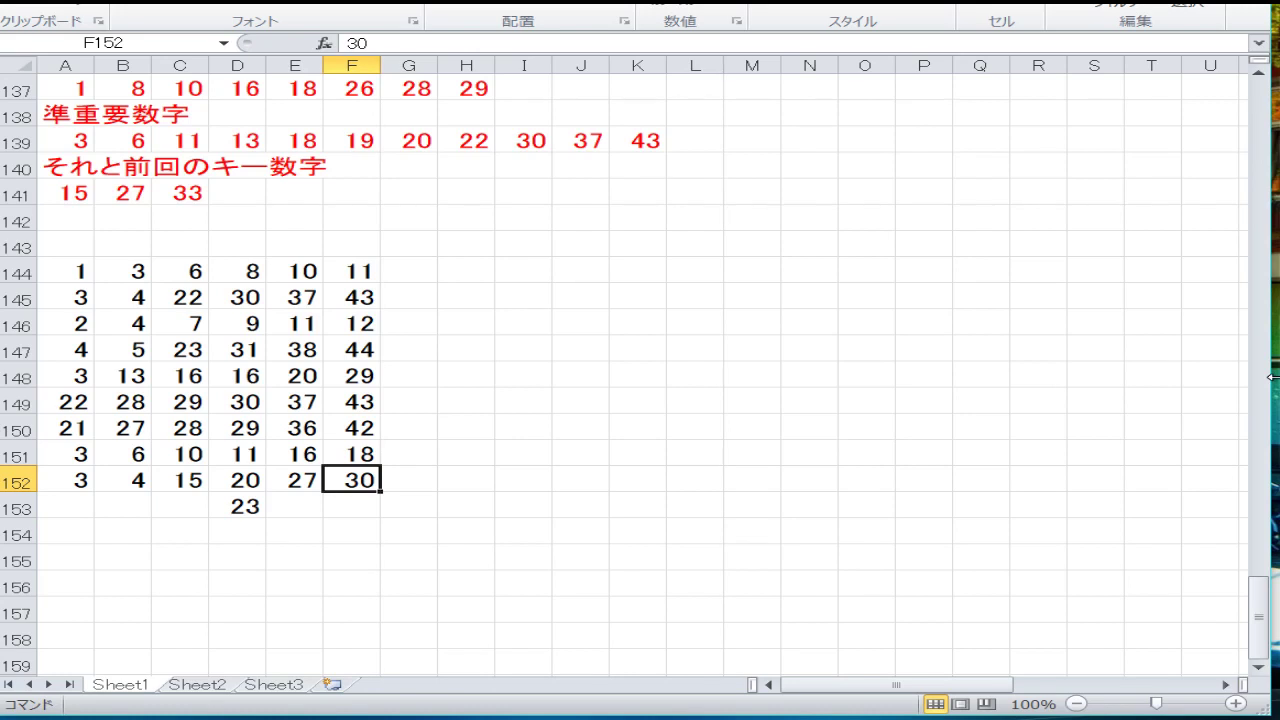
# Step: Label the ninth combination by entering これ in G152
pyautogui.press('Right')
pyautogui.press('Left')
pyautogui.press('Right')
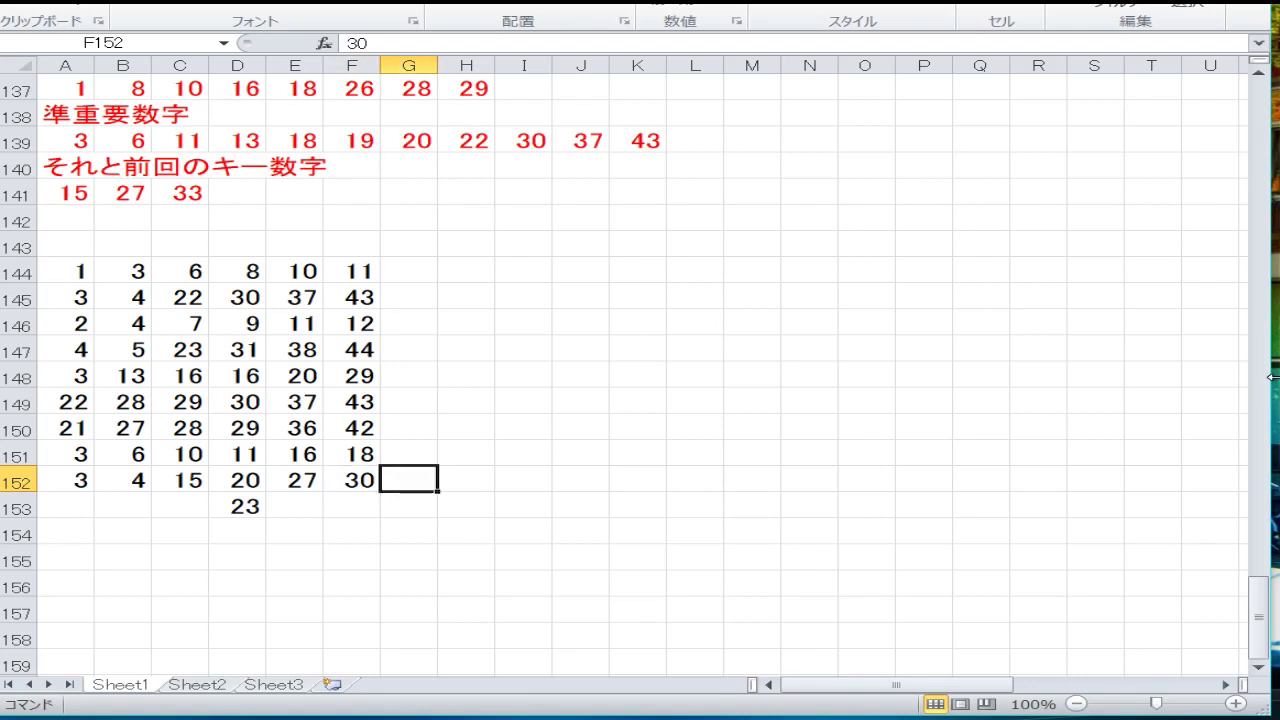
pyautogui.press('Zenkaku_Hankaku')
pyautogui.write('これ')
pyautogui.press('Return')
pyautogui.press('Return')
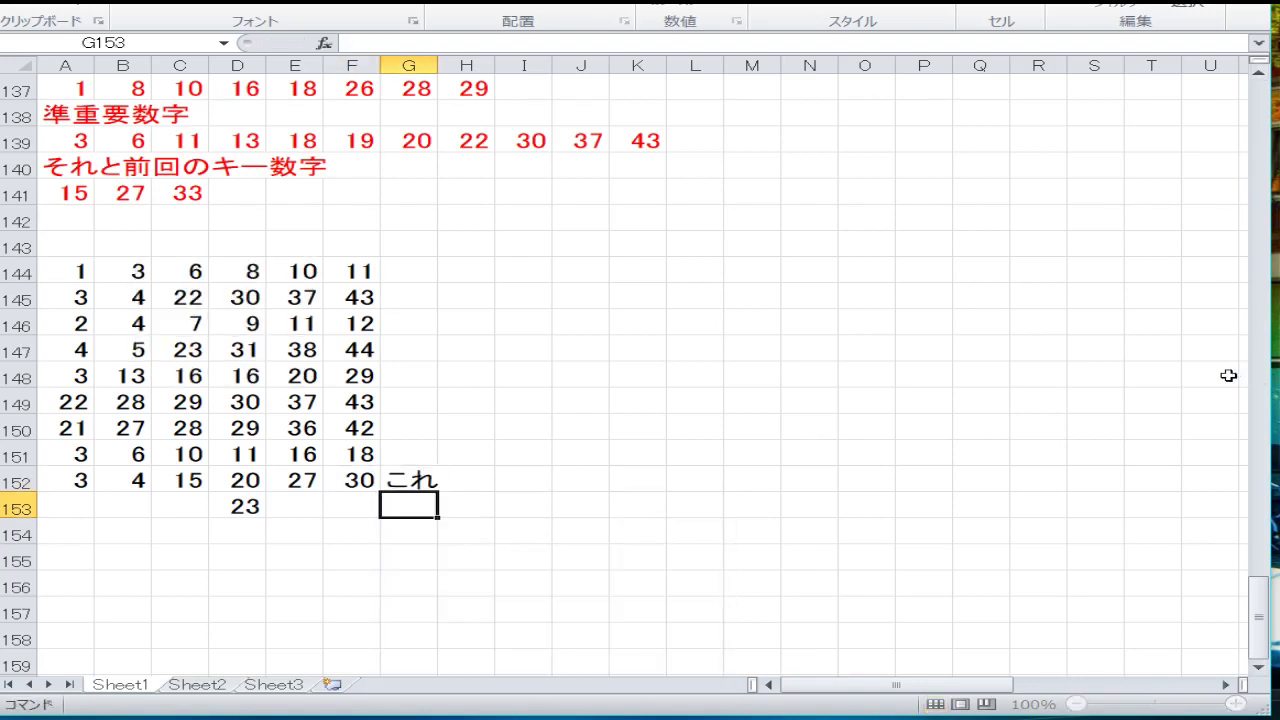
# Step: Fill in the first three numbers of the tenth combination with 1 in A153, 6 in B153 and 15 in C153
pyautogui.press('Zenkaku_Hankaku')
pyautogui.press('Left')
pyautogui.press('Left')
pyautogui.press('Left')
pyautogui.press('Left')
pyautogui.press('Left')
pyautogui.press('Left')
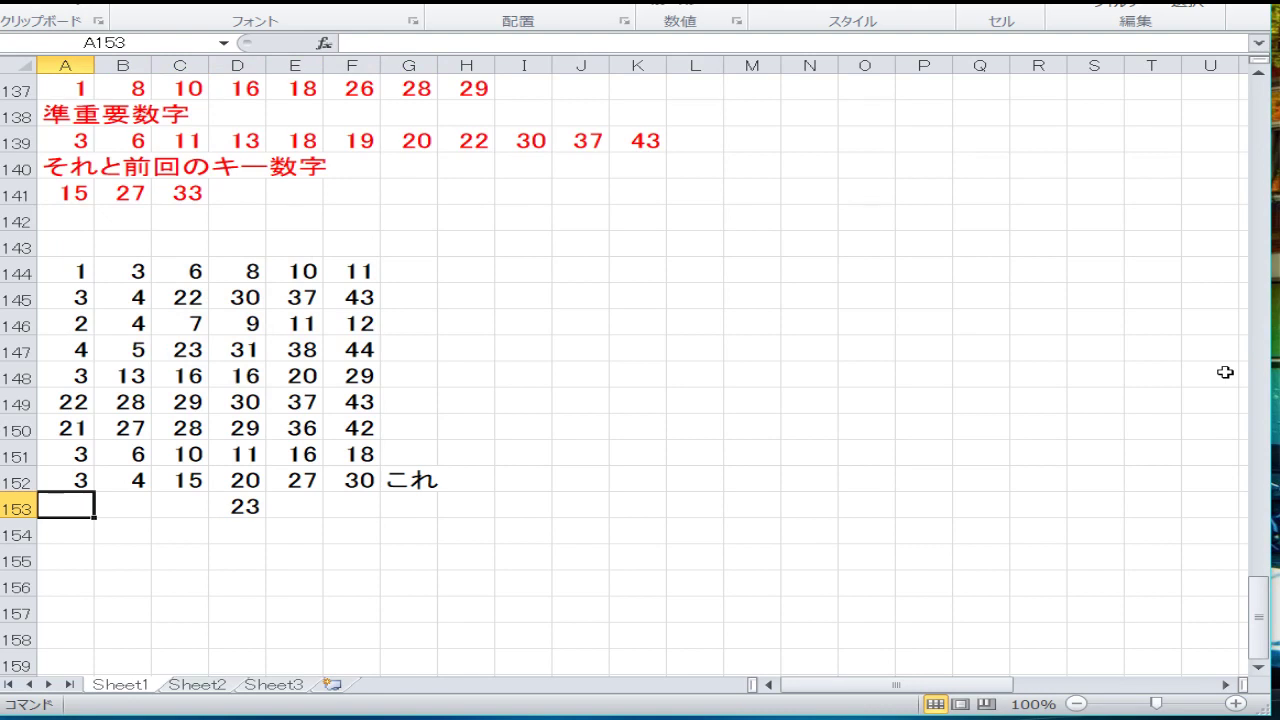
pyautogui.write('1')
pyautogui.press('Right')
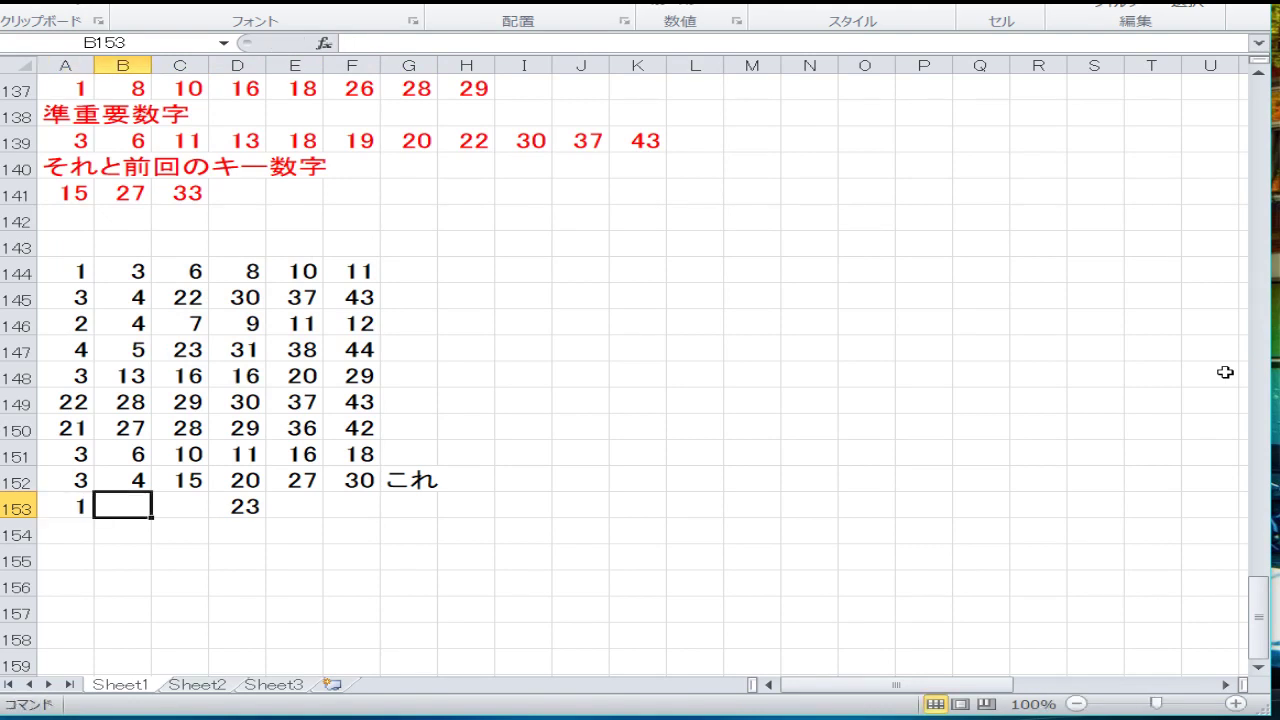
pyautogui.write('6')
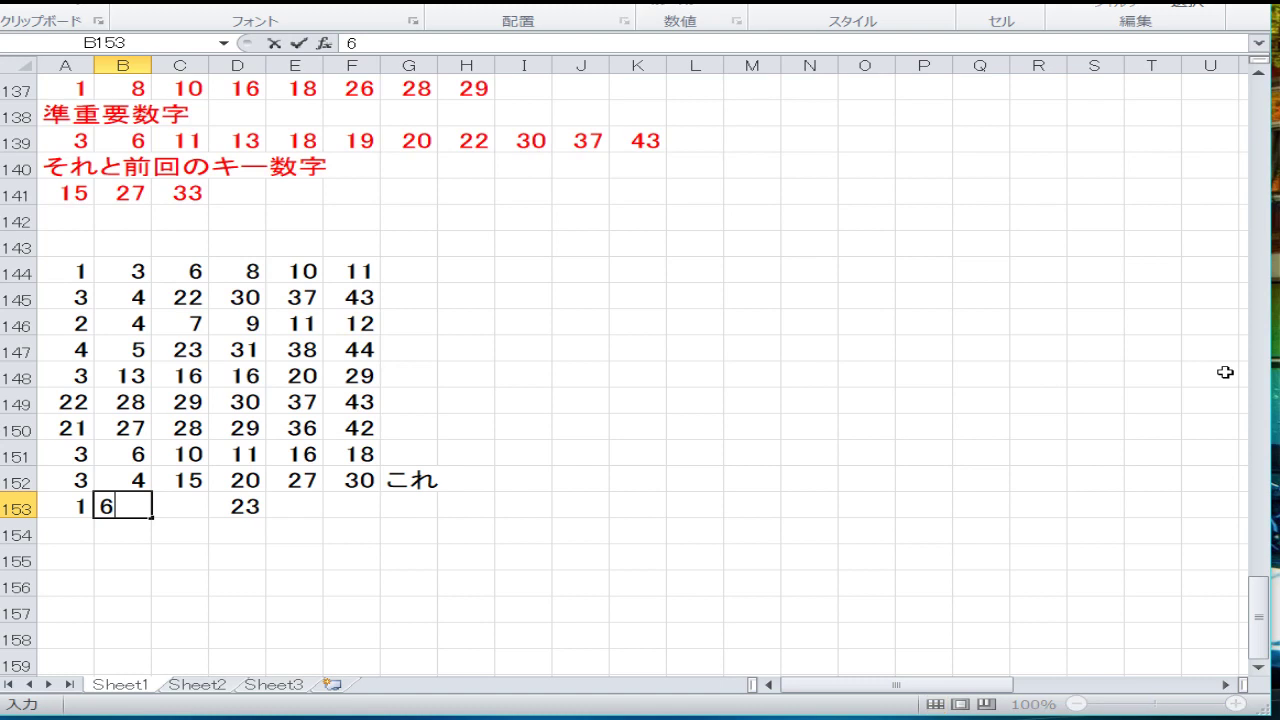
pyautogui.press('Right')
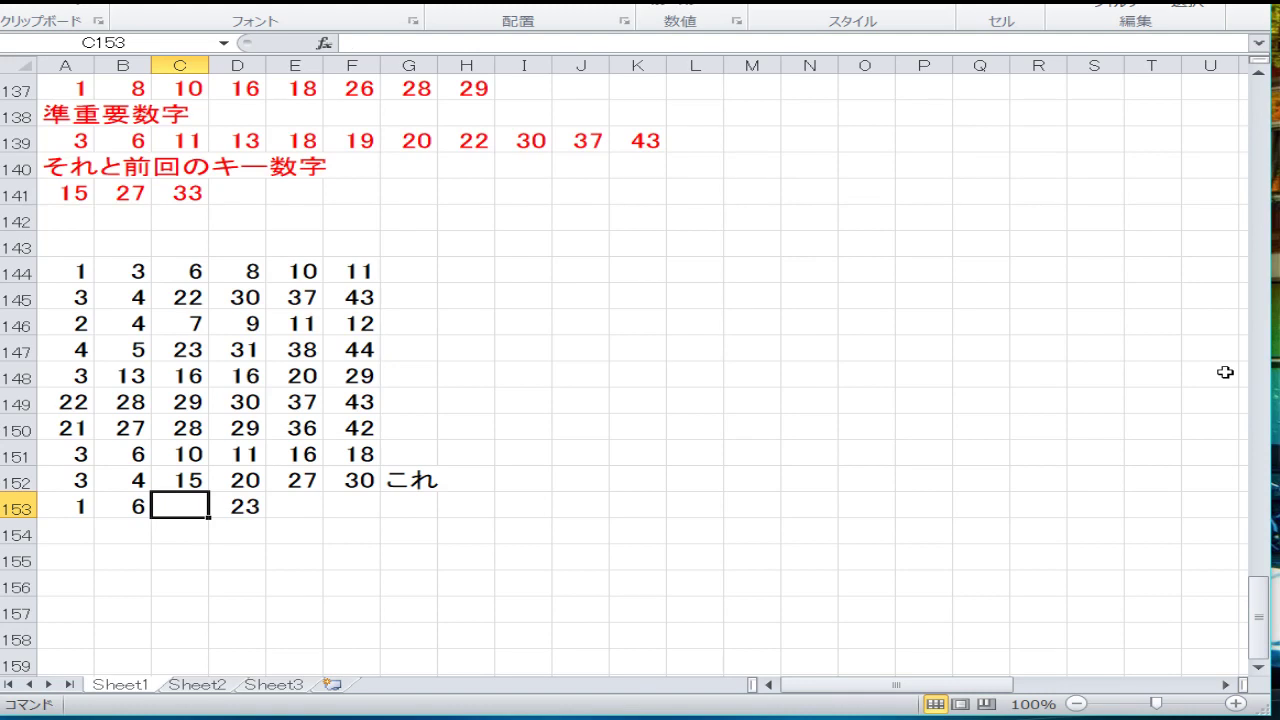
pyautogui.write('15')
pyautogui.press('Right')
pyautogui.press('Right')
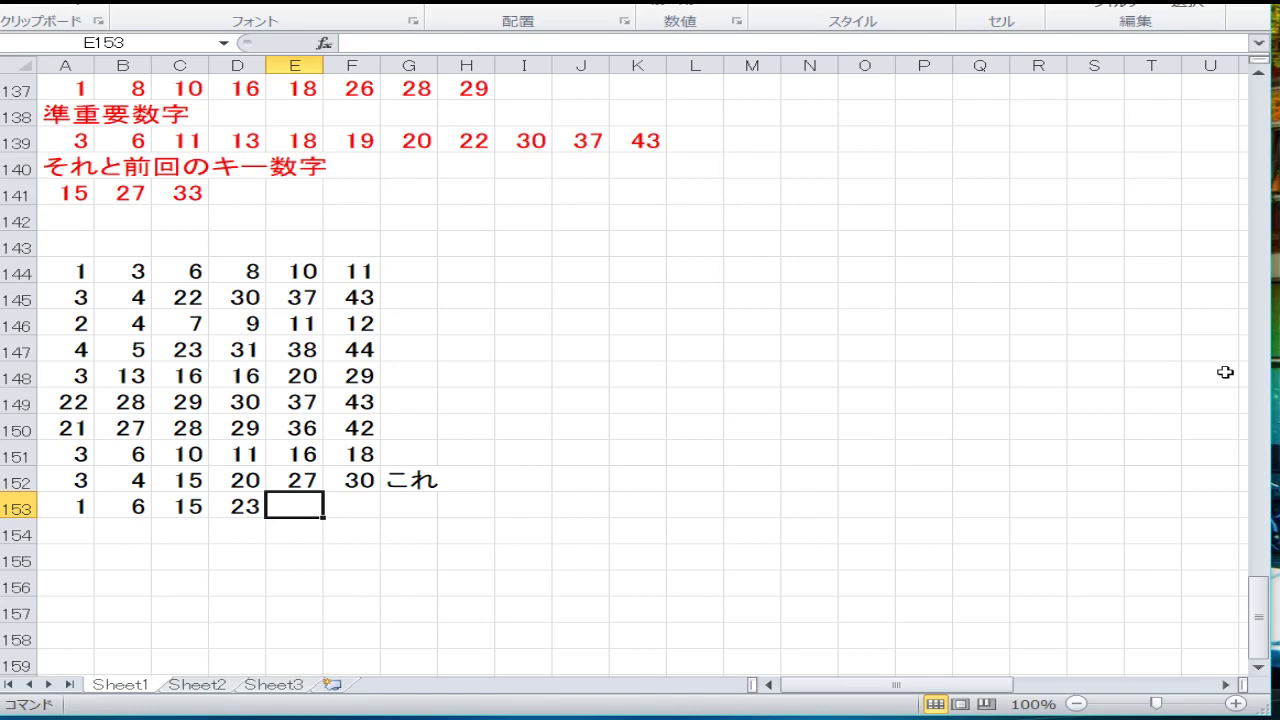
pyautogui.write('31')
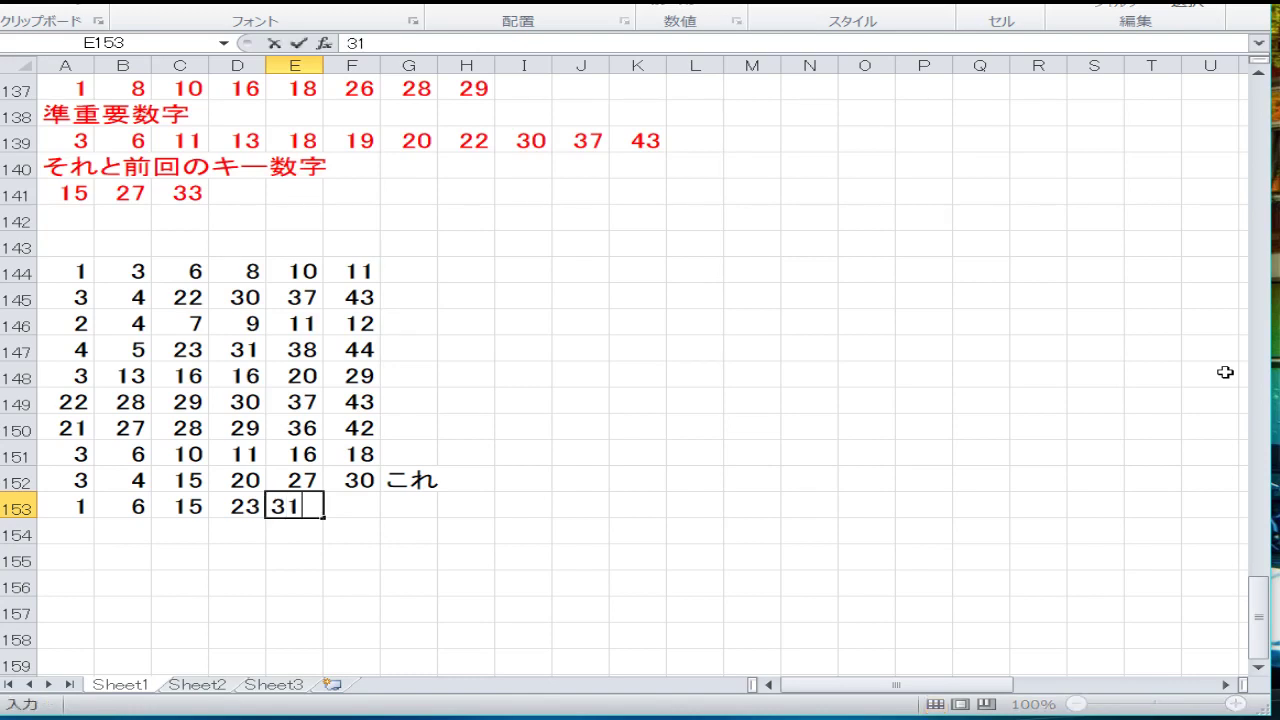
pyautogui.press('BackSpace')
pyautogui.press('BackSpace')
# Step: Check the numbers of the earlier combinations from row 148 down to the unfinished row 153
pyautogui.press('Up')
pyautogui.press('Up')
pyautogui.press('Up')
pyautogui.press('Up')
pyautogui.press('Up')
pyautogui.press('Left')
pyautogui.press('Left')
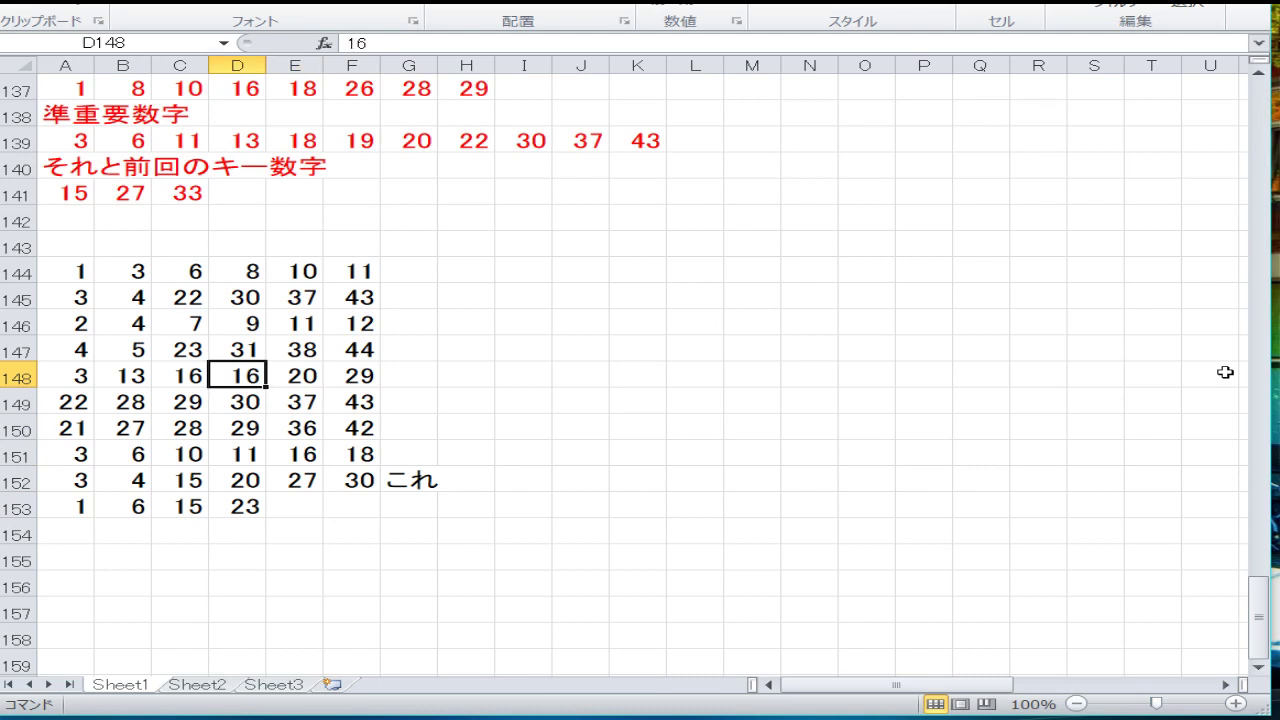
pyautogui.press('Right')
pyautogui.press('Down')
pyautogui.press('Down')
pyautogui.press('Down')
pyautogui.press('Down')
pyautogui.press('Down')
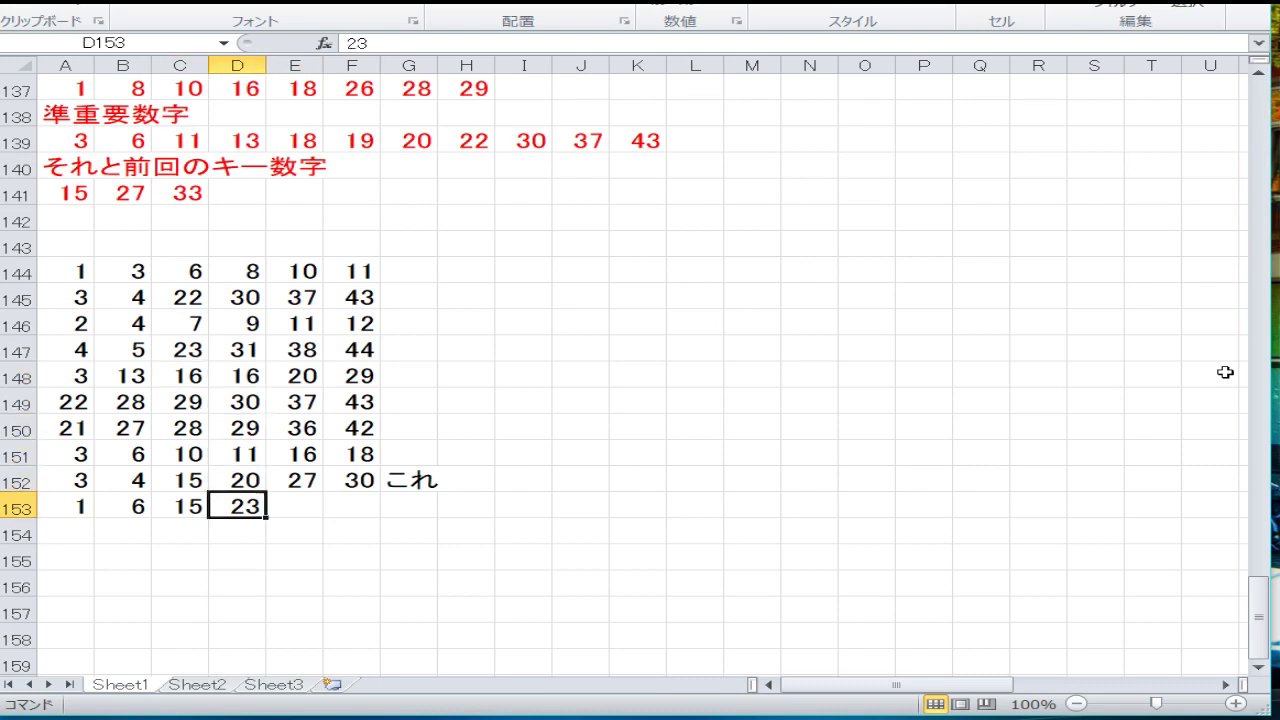
# Step: Complete the tenth combination by entering 28 in E153 and 29 in F153
pyautogui.press('Right')
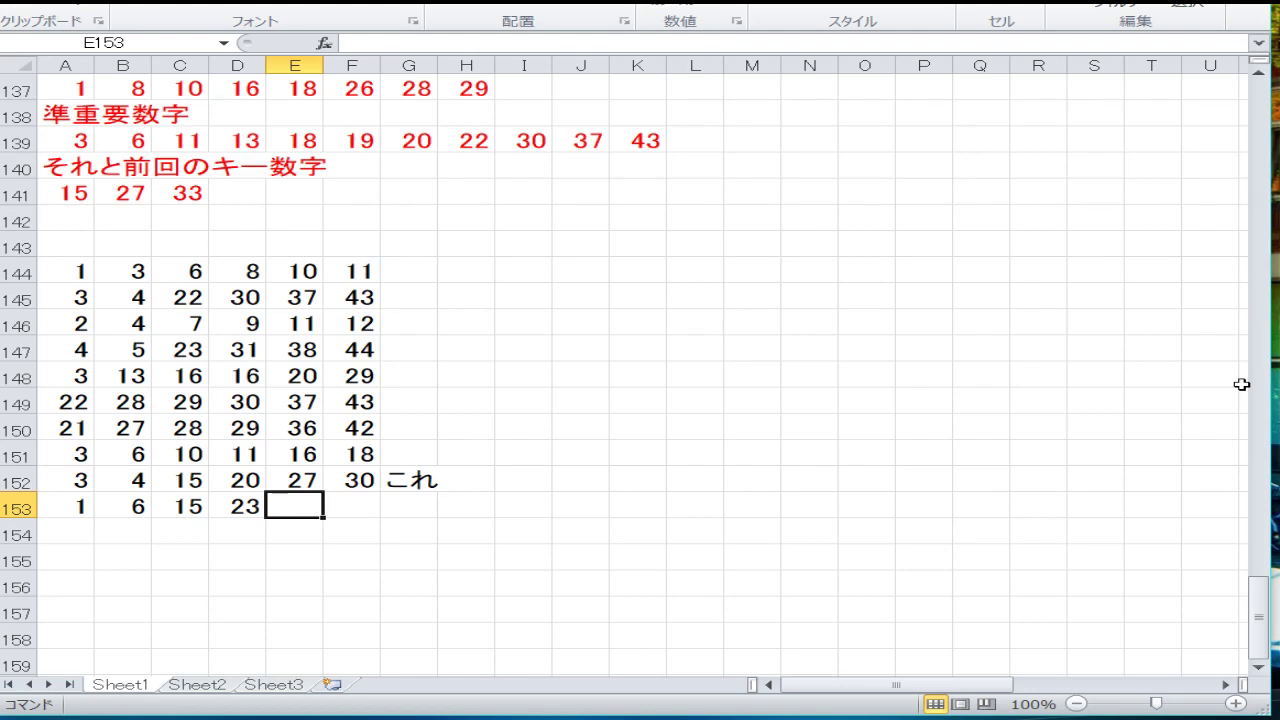
pyautogui.write('28')
pyautogui.press('Right')
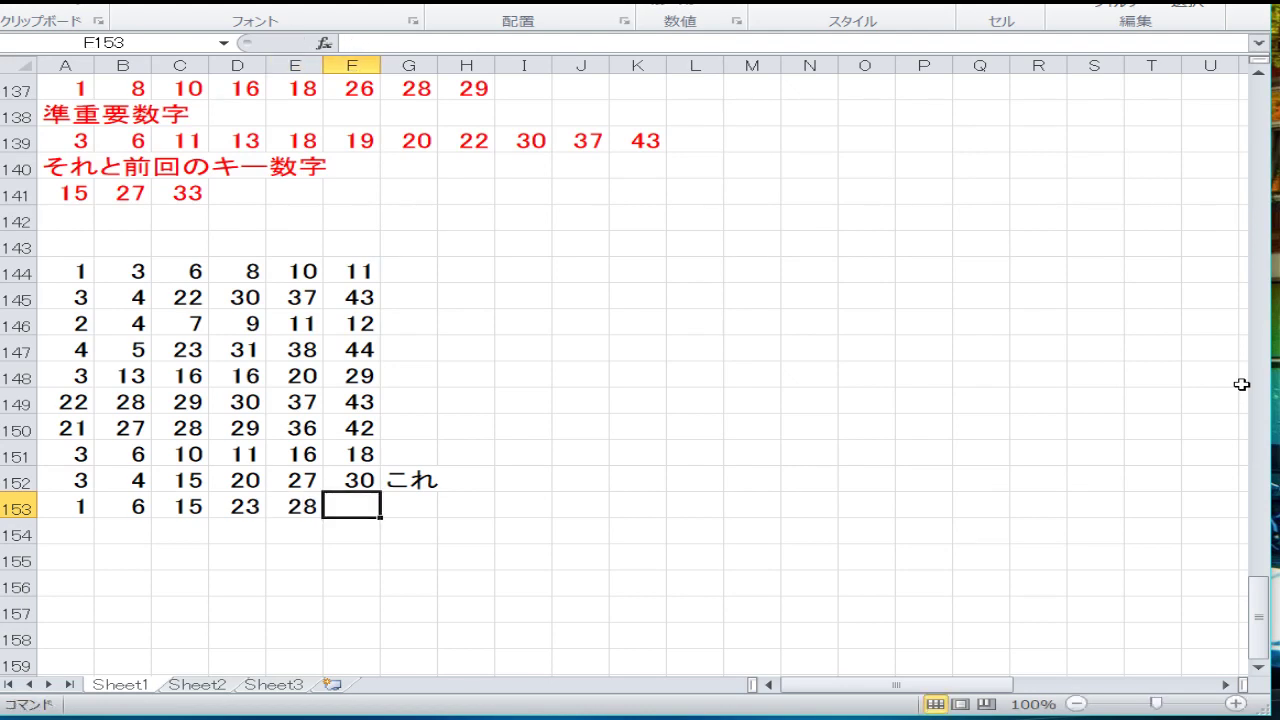
pyautogui.write('29')
pyautogui.press('Return')
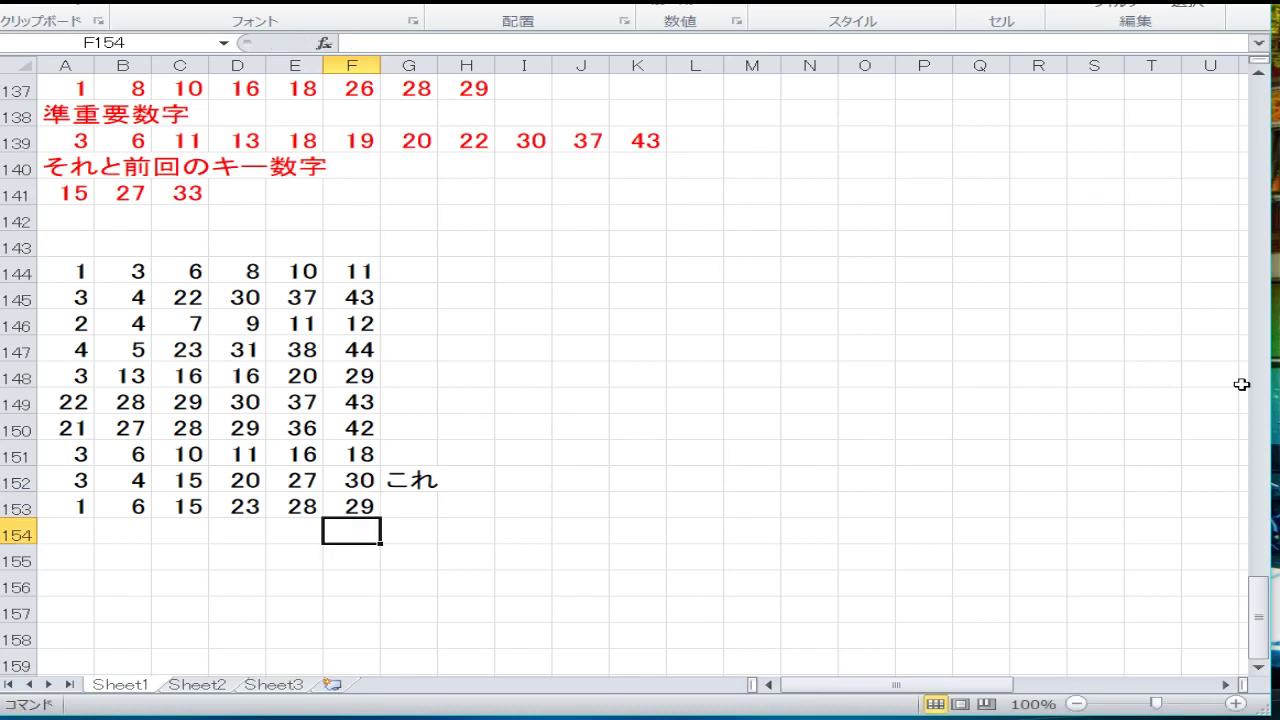
# Step: Correct the duplicated number in the fifth combination by setting D148 to 19
pyautogui.press('Up')
pyautogui.press('Up')
pyautogui.press('Up')
pyautogui.press('Up')
pyautogui.press('Up')
pyautogui.press('Up')
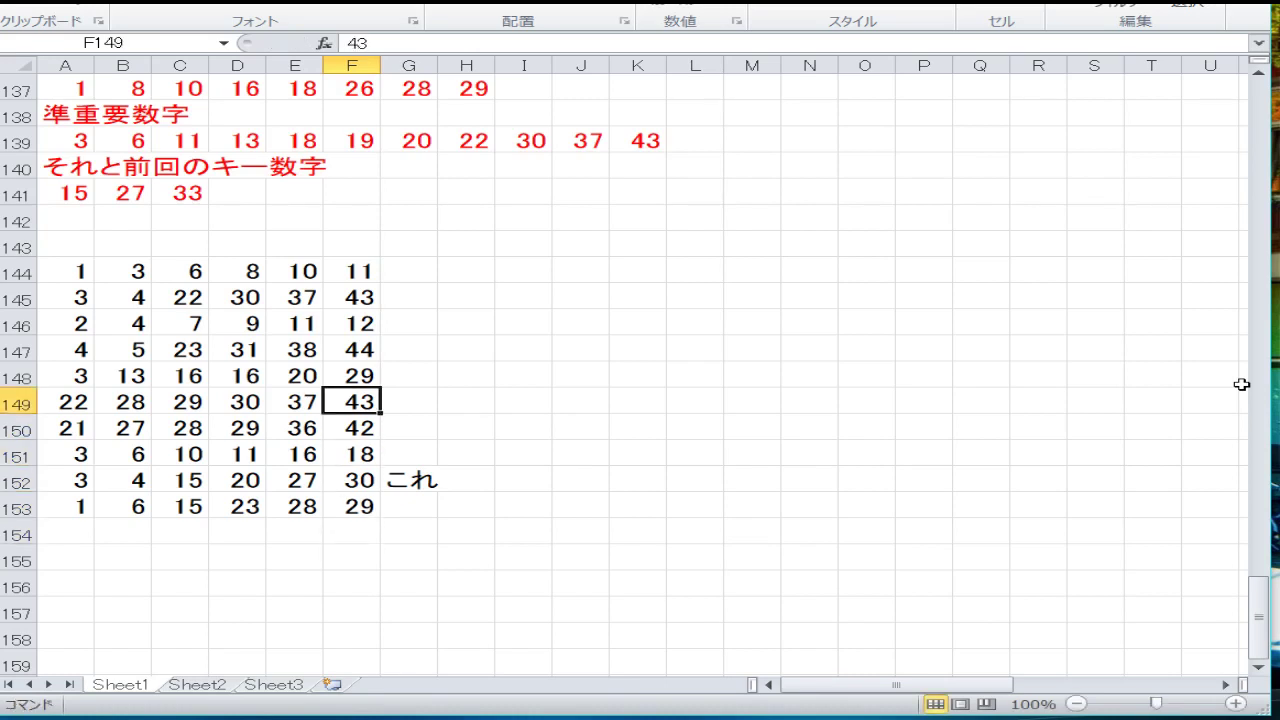
pyautogui.press('Left')
pyautogui.press('Left')
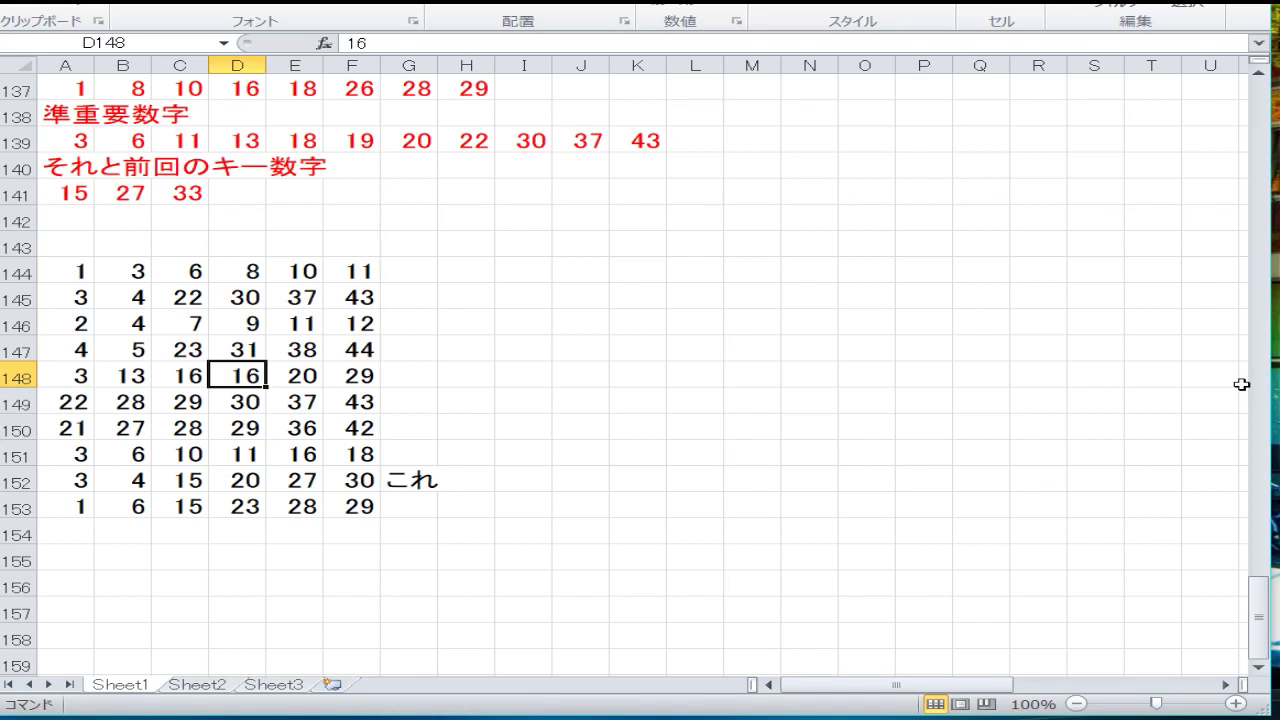
pyautogui.write('19')
pyautogui.press('Down')
# Step: Check the numbers of the last combinations in rows 151 to 153 against each other
pyautogui.press('Down')
pyautogui.press('Down')
pyautogui.press('Down')
pyautogui.press('Down')
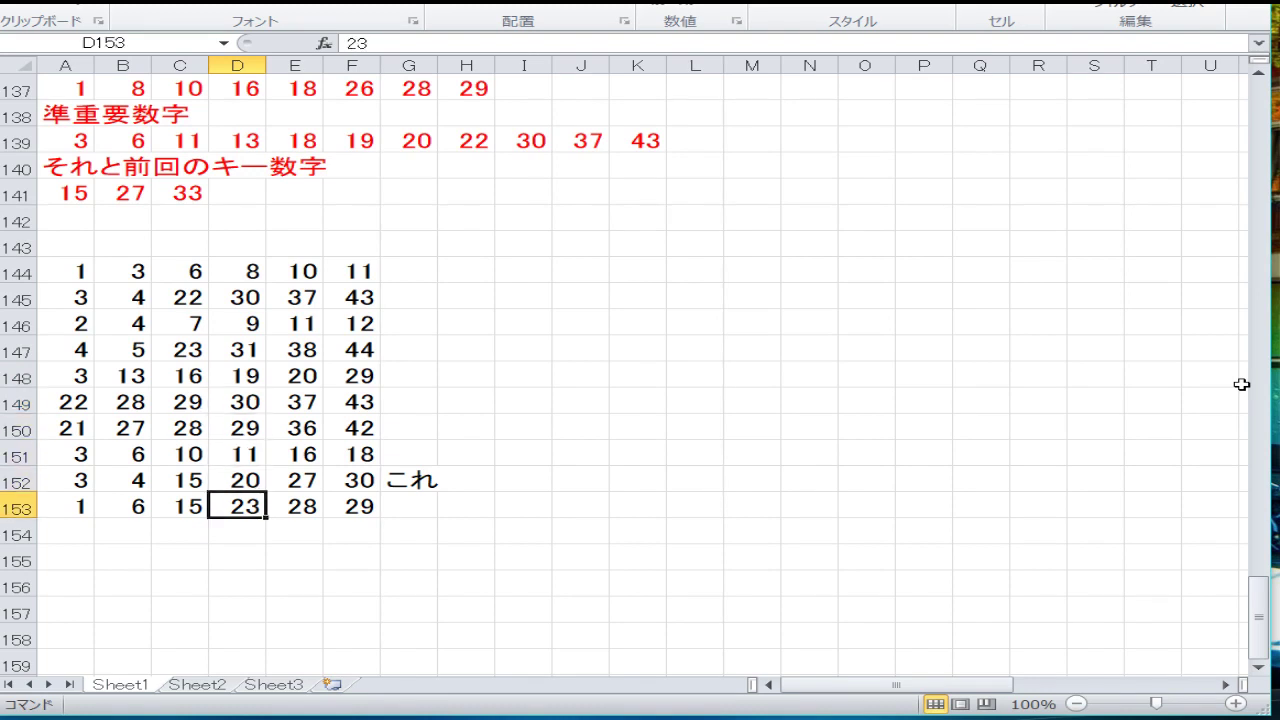
pyautogui.press('Down')
pyautogui.press('Down')
pyautogui.press('Up')
pyautogui.press('Up')
pyautogui.press('Up')
pyautogui.press('Down')
pyautogui.press('Right')
pyautogui.press('Right')
pyautogui.press('Up')
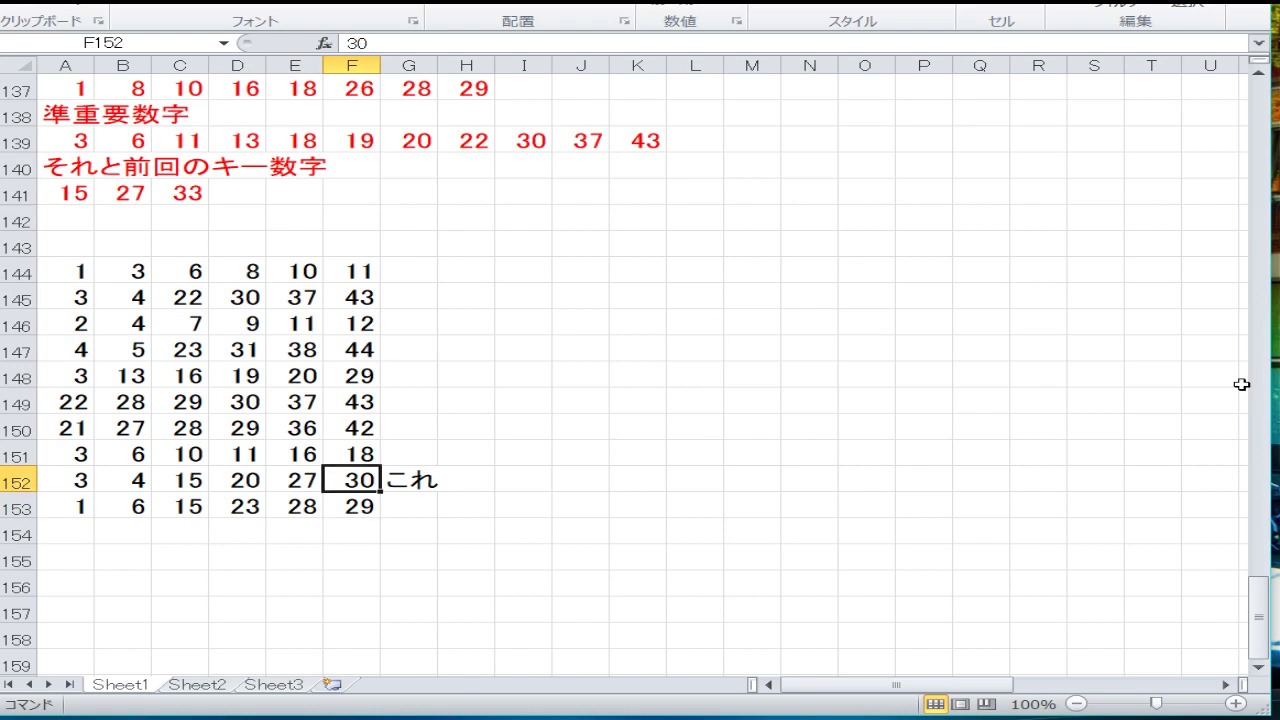
pyautogui.press('Down')
pyautogui.press('Up')
pyautogui.press('Left')
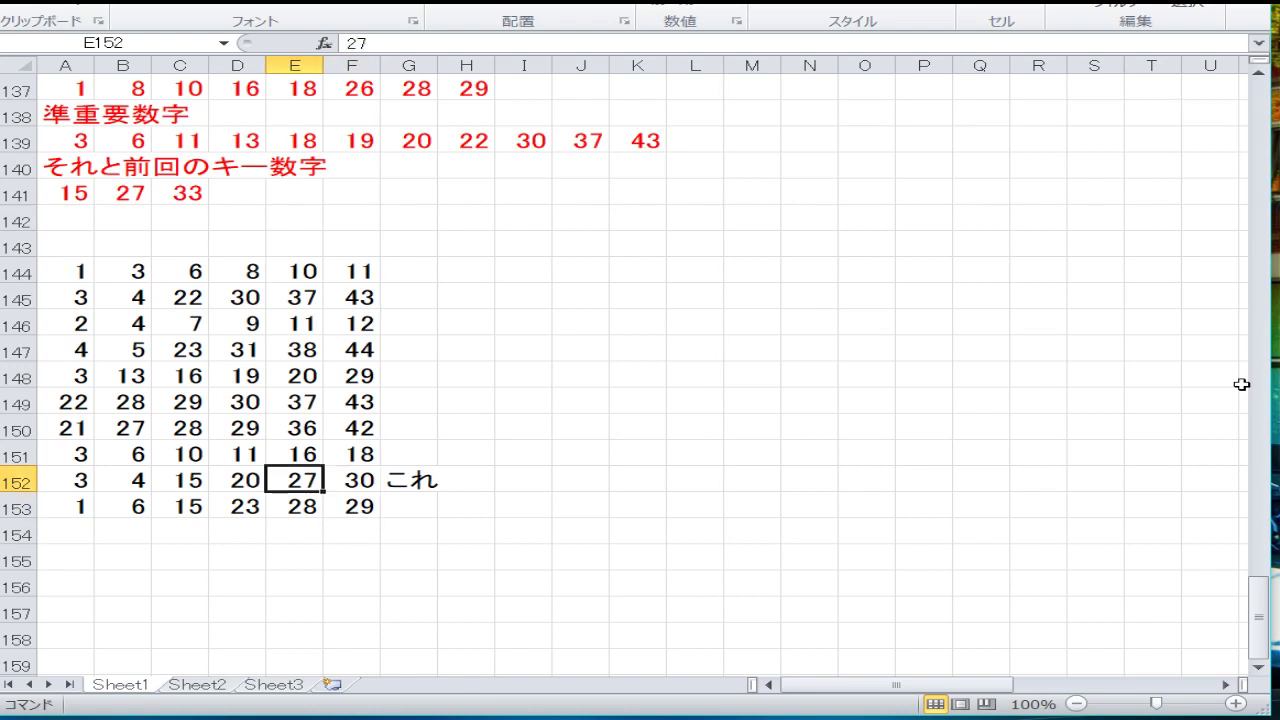
pyautogui.press('Home')
pyautogui.press('Down')
pyautogui.press('Down')
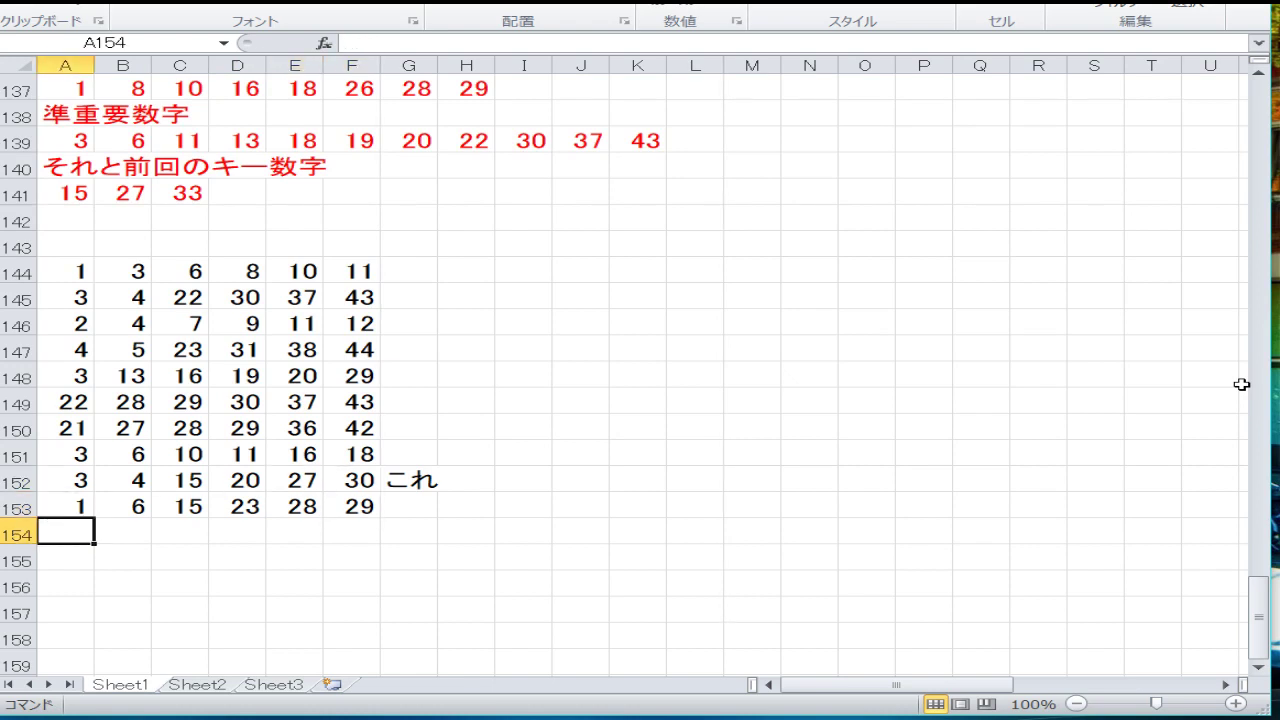
# Step: Look back over the number lists and reference draws above the combinations, up to about row 124
pyautogui.press('Down')
pyautogui.press('Up')
pyautogui.press('Up')
pyautogui.press('Up')
pyautogui.press('Up')
pyautogui.press('Up')
pyautogui.press('Up')
pyautogui.press('Up')
pyautogui.press('Up')
pyautogui.press('Up')
pyautogui.press('Up')
pyautogui.press('Up')
pyautogui.press('Up')
pyautogui.press('Up')
pyautogui.press('Up')
pyautogui.press('Up')
pyautogui.press('Up')
pyautogui.press('Up')
pyautogui.press('Up')
pyautogui.press('Up')
pyautogui.press('Up')
pyautogui.press('Up')
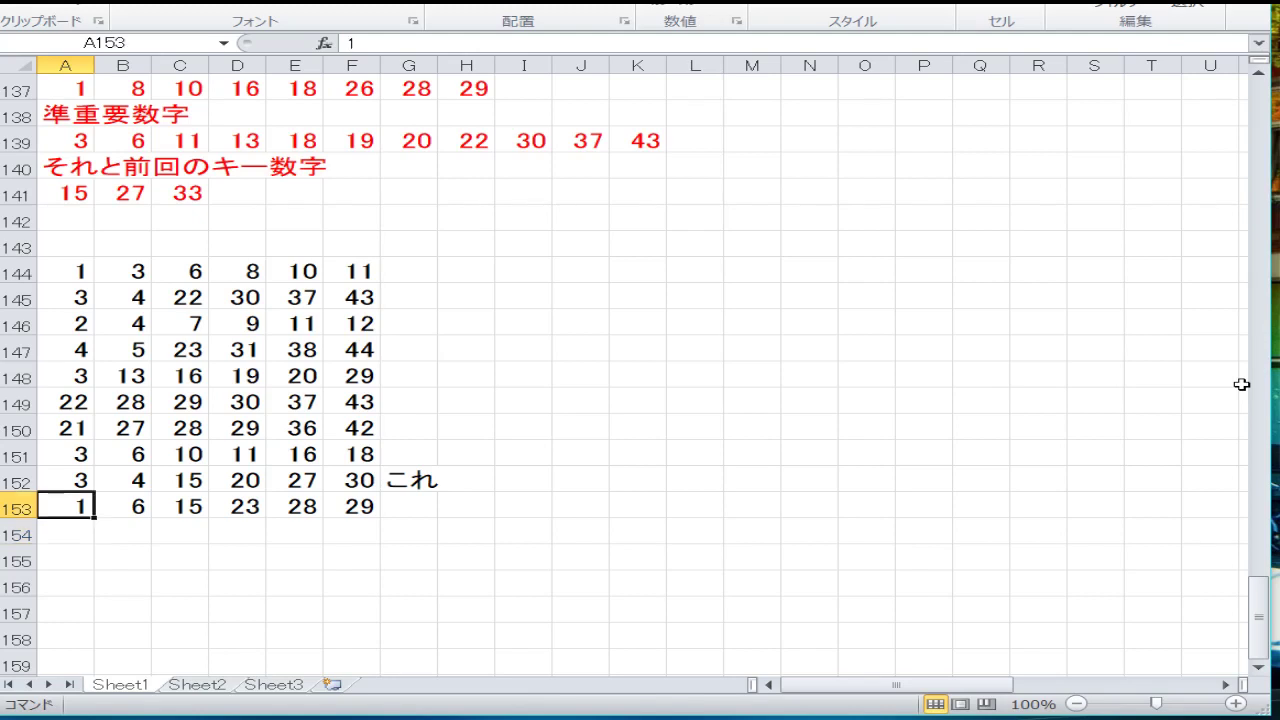
pyautogui.press('Down')
pyautogui.press('Down')
pyautogui.press('Down')
pyautogui.press('Down')
pyautogui.press('Down')
pyautogui.press('Down')
pyautogui.press('Down')
pyautogui.press('Down')
pyautogui.press('Down')
pyautogui.press('Down')
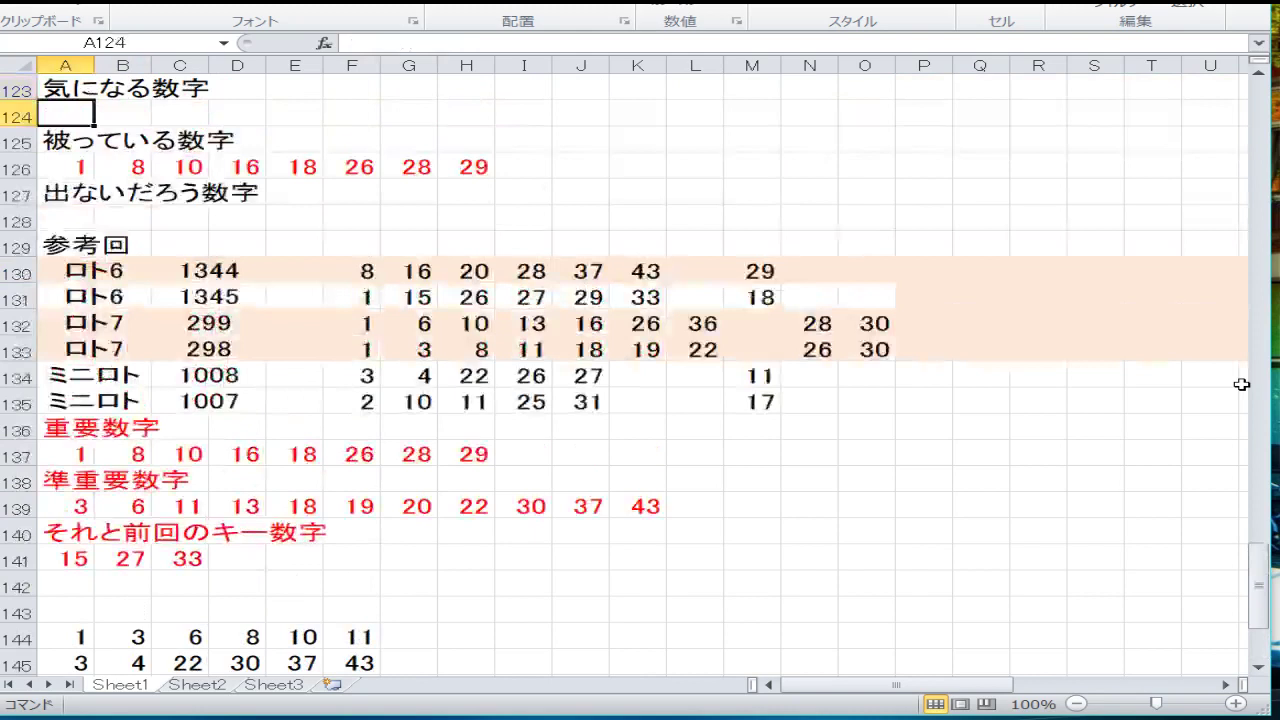
# Step: Compare the first numbers of the Loto 6 and Loto 7 reference draws in column F, rows 131 to 133
pyautogui.press('Right')
pyautogui.press('Right')
pyautogui.press('Right')
pyautogui.press('Right')
pyautogui.press('Right')
pyautogui.press('Up')
pyautogui.press('Up')
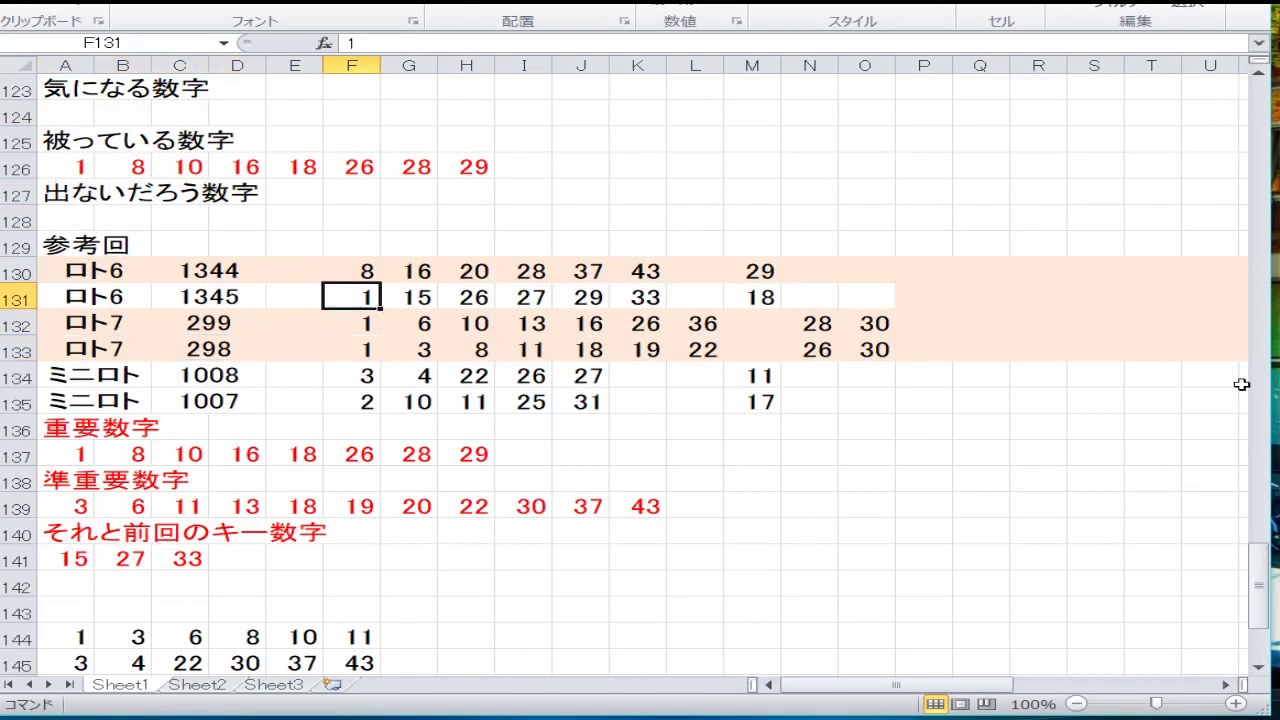
pyautogui.press('Down')
pyautogui.press('Down')
pyautogui.press('Up')
pyautogui.press('Up')
pyautogui.press('Down')
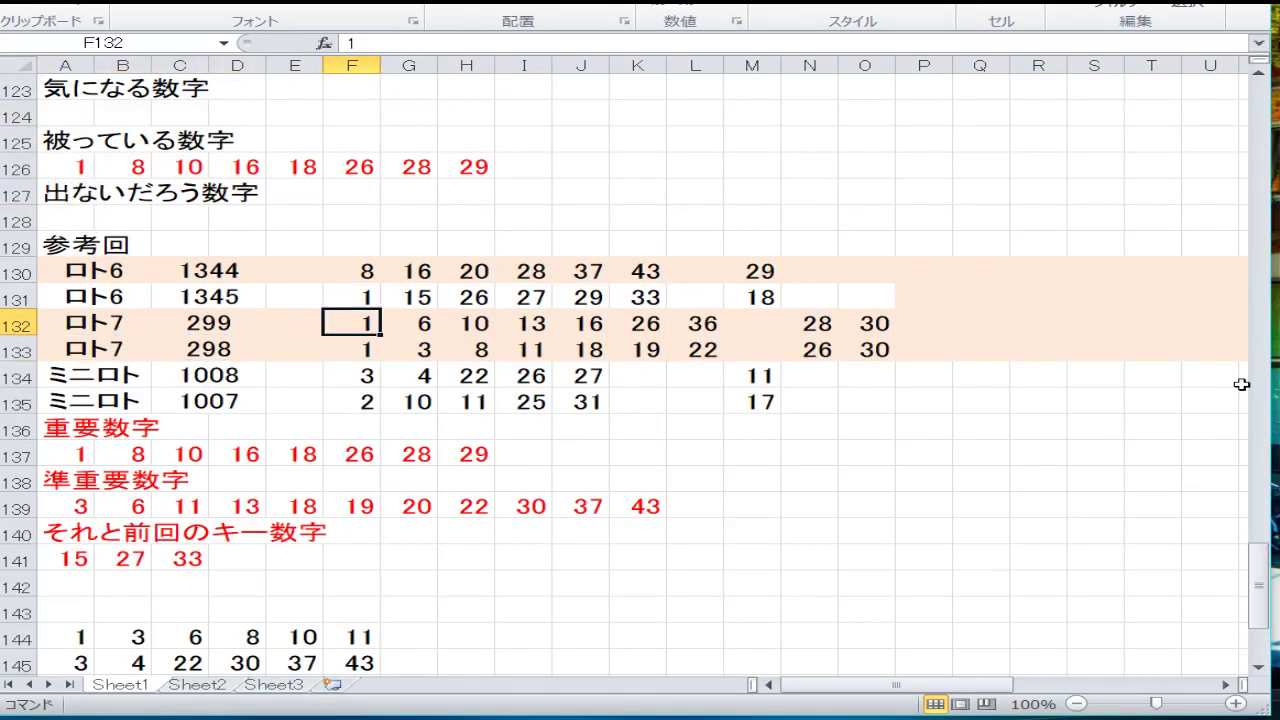
# Step: Review the ten entered combinations against the important and semi-important number lists in rows 137 and 139
pyautogui.press('Down')
pyautogui.press('Down')
pyautogui.press('Down')
pyautogui.press('Down')
pyautogui.press('Down')
pyautogui.press('Down')
pyautogui.press('Down')
pyautogui.press('Down')
pyautogui.press('Down')
pyautogui.press('Down')
pyautogui.press('Down')
pyautogui.press('Down')
pyautogui.press('Down')
pyautogui.press('Down')
pyautogui.press('Down')
pyautogui.press('Down')
pyautogui.press('Down')
pyautogui.press('Down')
pyautogui.press('Down')
pyautogui.press('Down')
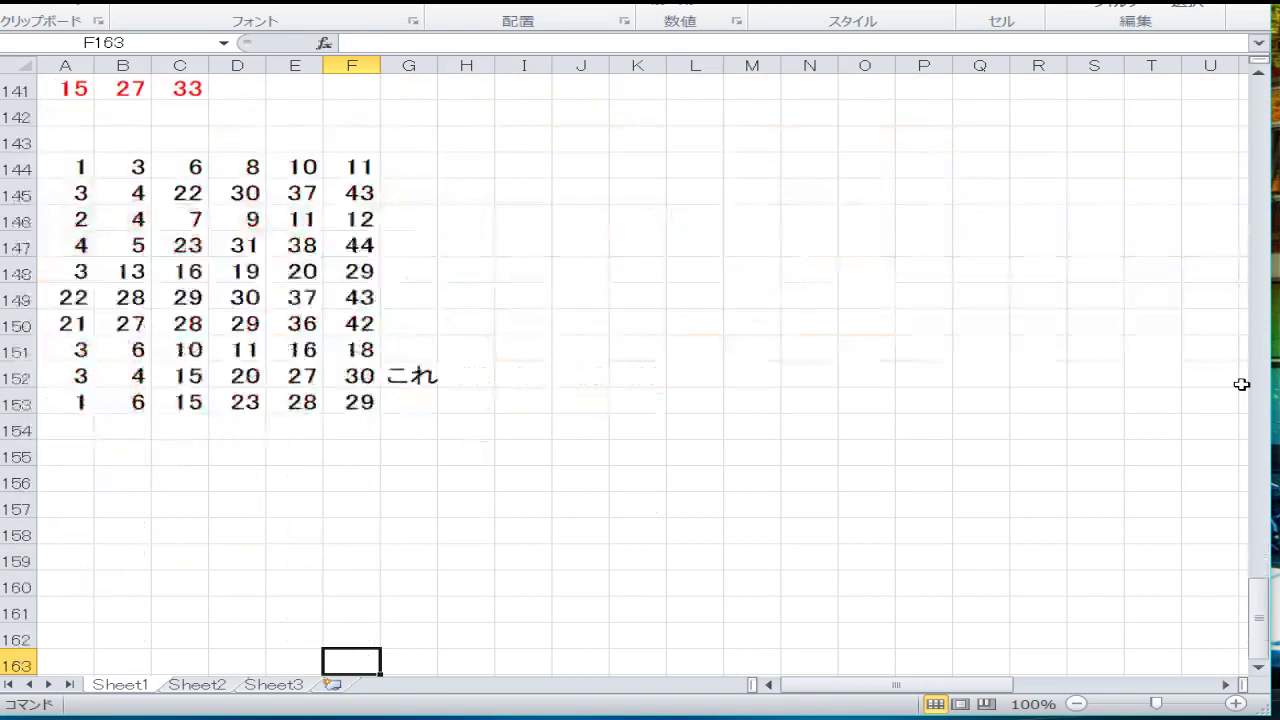
pyautogui.press('Up')
pyautogui.press('Up')
pyautogui.press('Up')
pyautogui.press('Up')
pyautogui.press('Up')
pyautogui.press('Up')
pyautogui.press('Up')
pyautogui.press('Up')
pyautogui.press('Up')
pyautogui.press('Up')
pyautogui.press('Up')
pyautogui.press('Up')
pyautogui.press('Up')
pyautogui.press('Up')
pyautogui.press('Up')
pyautogui.press('Up')
pyautogui.press('Up')
pyautogui.press('Up')
pyautogui.press('Up')
pyautogui.press('Up')
pyautogui.press('Down')
pyautogui.press('Down')
pyautogui.press('Down')
pyautogui.press('Down')
pyautogui.press('Down')
pyautogui.press('Down')
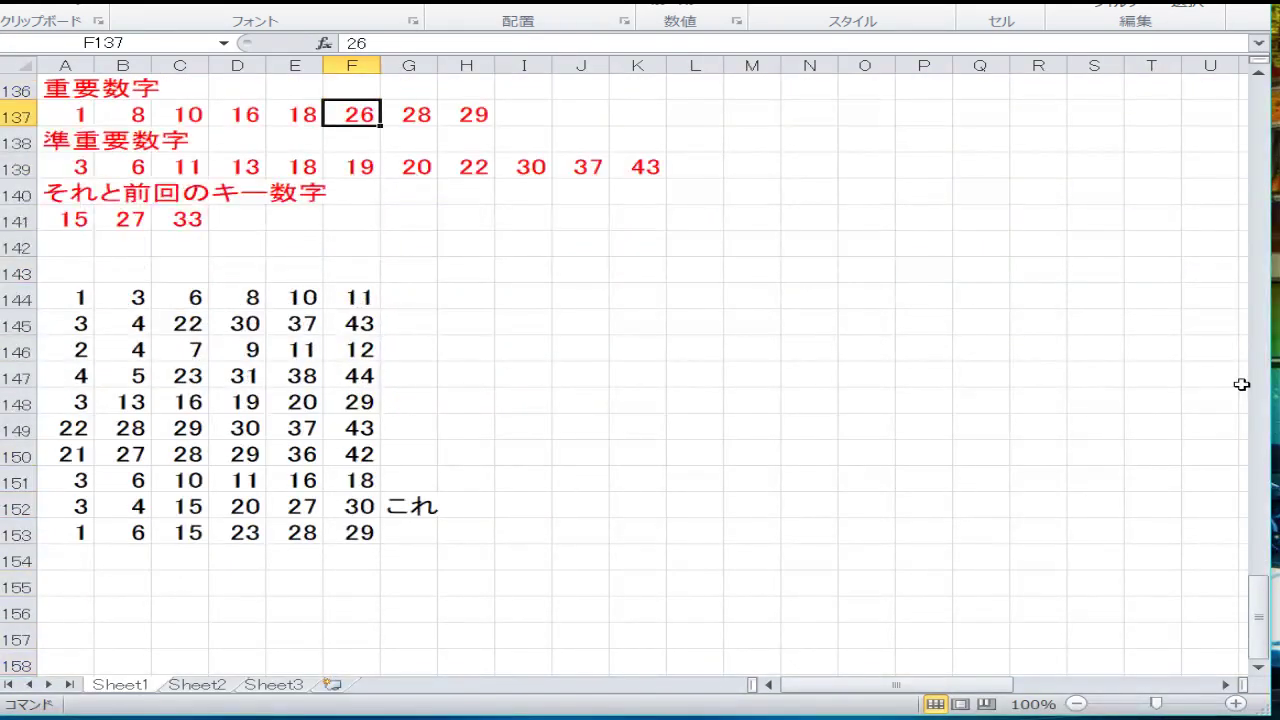
# Step: Start the eleventh combination below the existing ones by entering 1 in A154
pyautogui.press('Down')
pyautogui.press('Down')
pyautogui.press('Down')
pyautogui.press('Down')
pyautogui.press('Down')
pyautogui.press('Down')
pyautogui.press('Down')
pyautogui.press('Down')
pyautogui.press('Down')
pyautogui.press('Down')
pyautogui.press('Down')
pyautogui.press('Down')
pyautogui.press('Down')
pyautogui.press('Left')
pyautogui.press('Left')
pyautogui.press('Left')
pyautogui.press('Left')
pyautogui.press('Left')
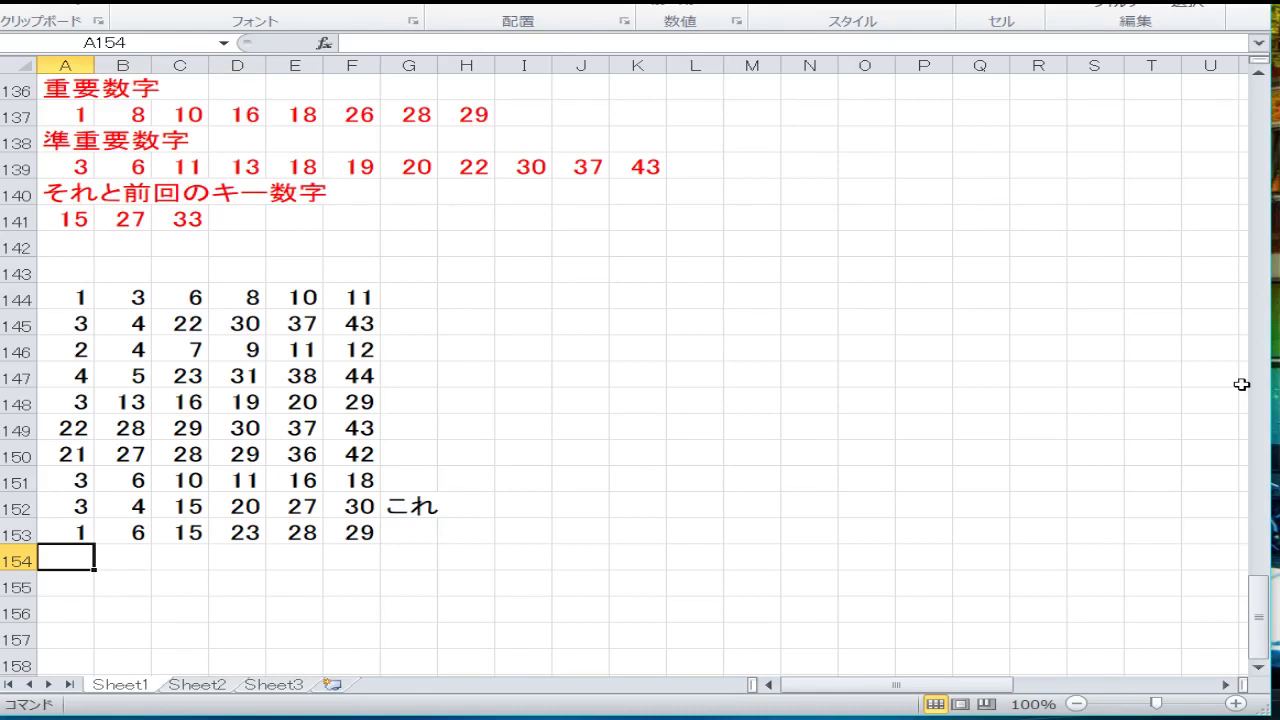
pyautogui.write('1')
pyautogui.press('Up')
# Step: Look back over the Loto 6, Loto 7 and Mini Loto reference draws in rows 130 to 135
pyautogui.press('Up')
pyautogui.press('Up')
pyautogui.press('Up')
pyautogui.press('Up')
pyautogui.press('Up')
pyautogui.press('Up')
pyautogui.press('Up')
pyautogui.press('Up')
pyautogui.press('Up')
pyautogui.press('Up')
pyautogui.press('Up')
pyautogui.press('Up')
pyautogui.press('Up')
pyautogui.press('Up')
pyautogui.press('Up')
pyautogui.press('Up')
pyautogui.press('Up')
pyautogui.press('Up')
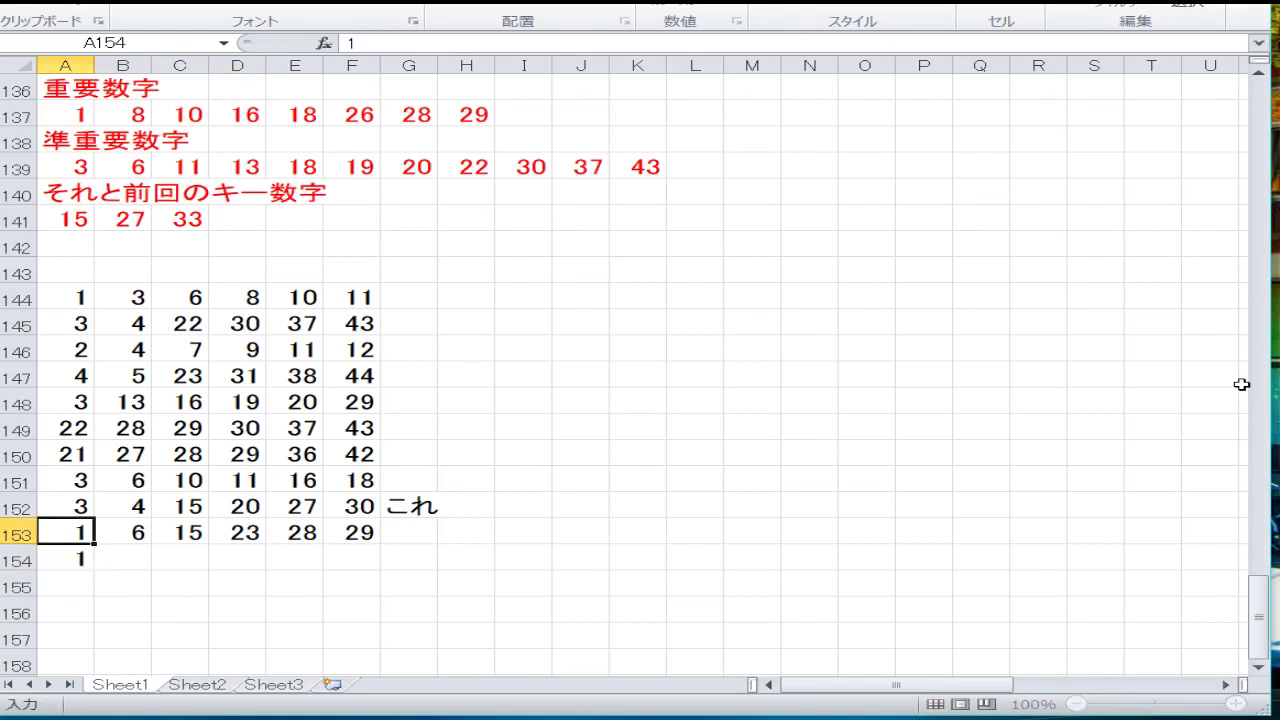
pyautogui.press('Up')
pyautogui.press('Up')
pyautogui.press('Up')
pyautogui.press('Up')
pyautogui.press('Up')
pyautogui.press('Up')
pyautogui.press('Up')
pyautogui.press('Up')
pyautogui.press('Down')
pyautogui.press('Down')
pyautogui.press('Down')
pyautogui.press('Down')
pyautogui.press('Down')
pyautogui.press('Down')
pyautogui.press('Down')
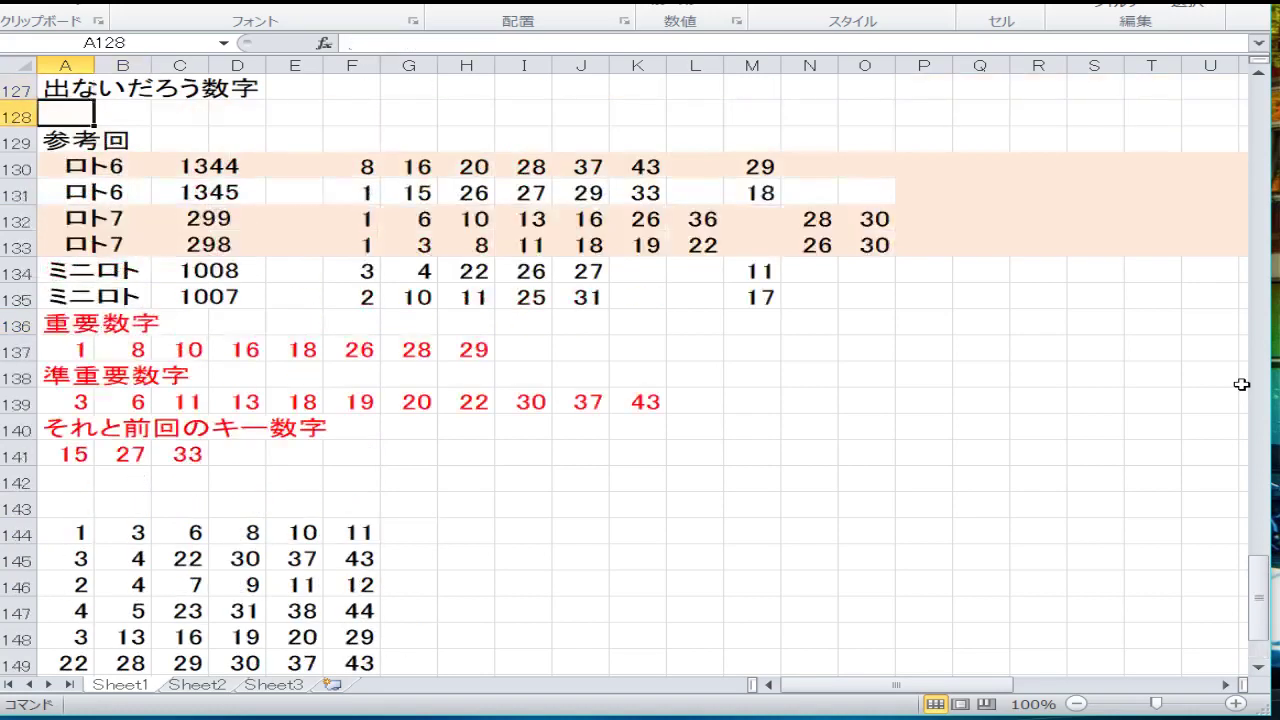
pyautogui.press('Down')
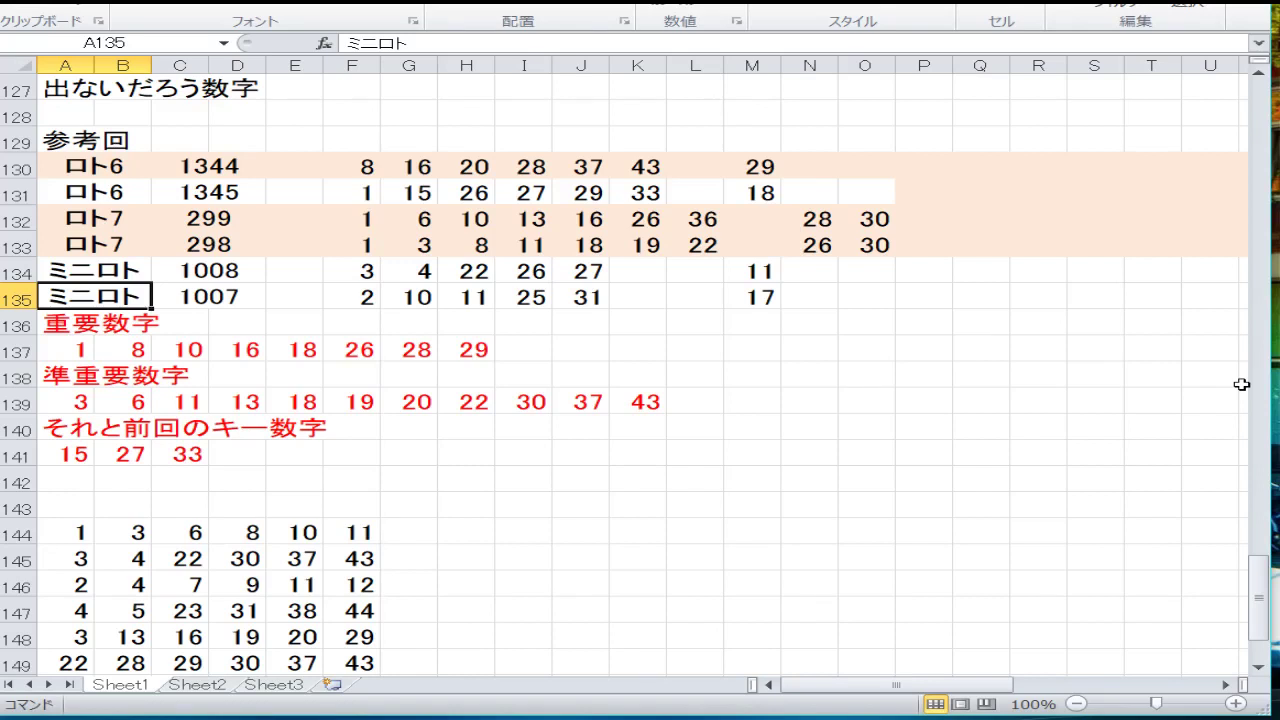
# Step: Review the combinations from row 144 down against the semi-important numbers in row 139 and the previous draw's key numbers in row 141
pyautogui.press('Down')
pyautogui.press('Down')
pyautogui.press('Down')
pyautogui.press('Down')
pyautogui.press('Down')
pyautogui.press('Down')
pyautogui.press('Down')
pyautogui.press('Down')
pyautogui.press('Down')
pyautogui.press('Down')
pyautogui.press('Down')
pyautogui.press('Down')
pyautogui.press('Down')
pyautogui.press('Down')
pyautogui.press('Down')
pyautogui.press('Down')
pyautogui.press('Down')
pyautogui.press('Down')
pyautogui.press('Down')
pyautogui.press('Down')
pyautogui.press('Up')
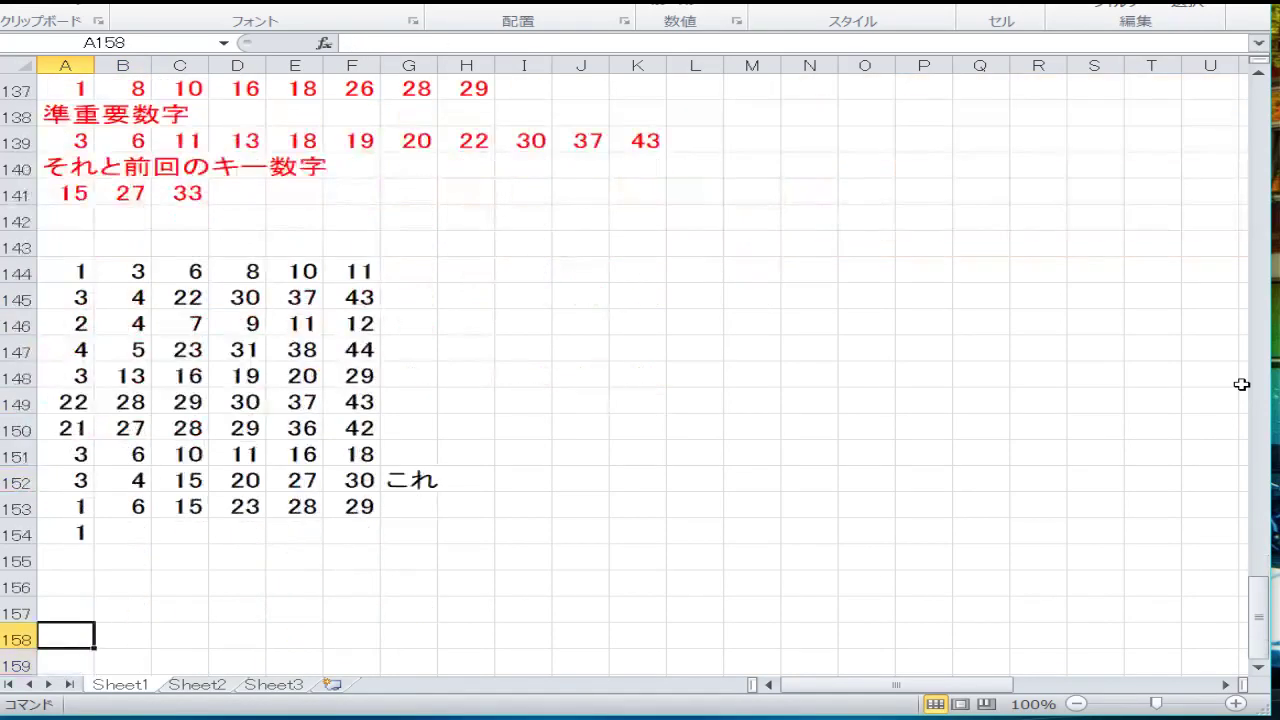
pyautogui.press('Up')
pyautogui.press('Up')
pyautogui.press('Up')
pyautogui.press('Up')
pyautogui.press('Up')
pyautogui.press('Up')
pyautogui.press('Up')
pyautogui.press('Up')
pyautogui.press('Up')
pyautogui.press('Up')
pyautogui.press('Up')
pyautogui.press('Up')
pyautogui.press('Up')
pyautogui.press('Up')
pyautogui.press('Up')
pyautogui.press('Up')
pyautogui.press('Up')
pyautogui.press('Up')
pyautogui.press('Up')
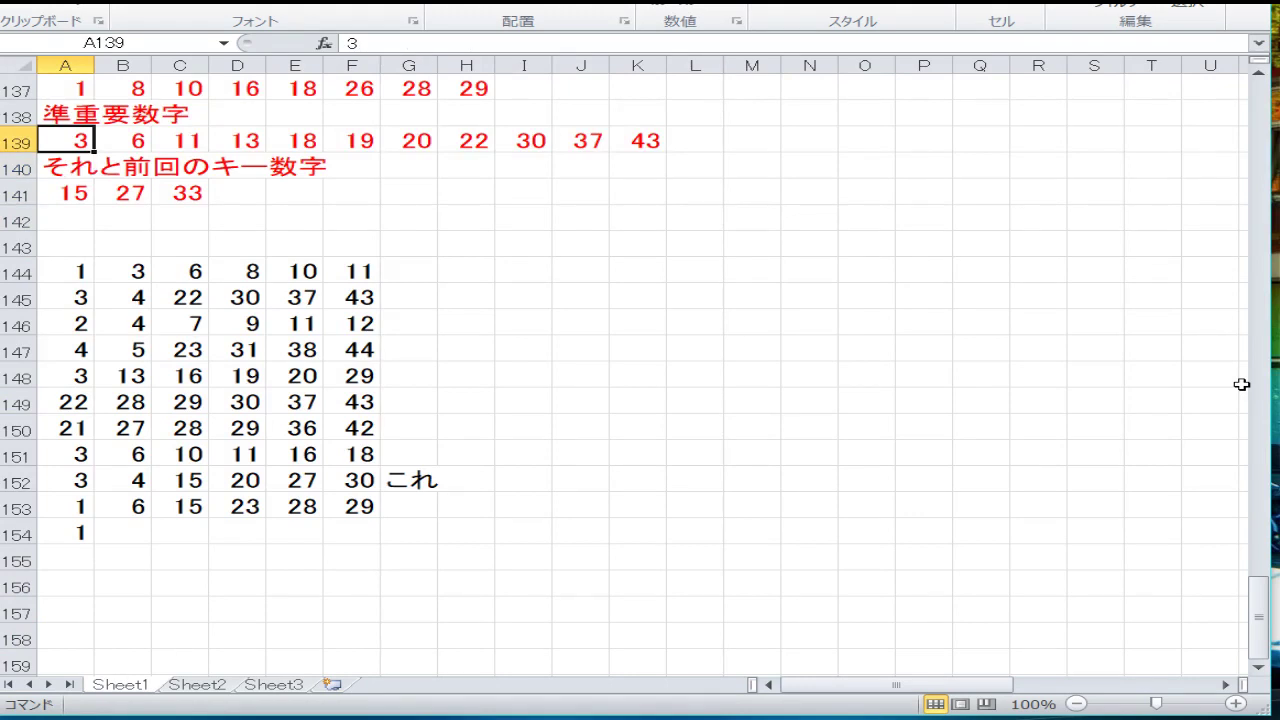
# Step: Complete the eleventh combination in row 154 by entering 3, 6, 8, 15 and 30 in B154 to F154, and return to column A below it
pyautogui.press('Down')
pyautogui.press('Down')
pyautogui.press('Down')
pyautogui.press('Down')
pyautogui.press('Down')
pyautogui.press('Down')
pyautogui.press('Down')
pyautogui.press('Down')
pyautogui.press('Down')
pyautogui.press('Down')
pyautogui.press('Down')
pyautogui.press('Down')
pyautogui.press('Down')
pyautogui.press('Down')
pyautogui.press('Down')
pyautogui.press('Down')
pyautogui.press('Up')
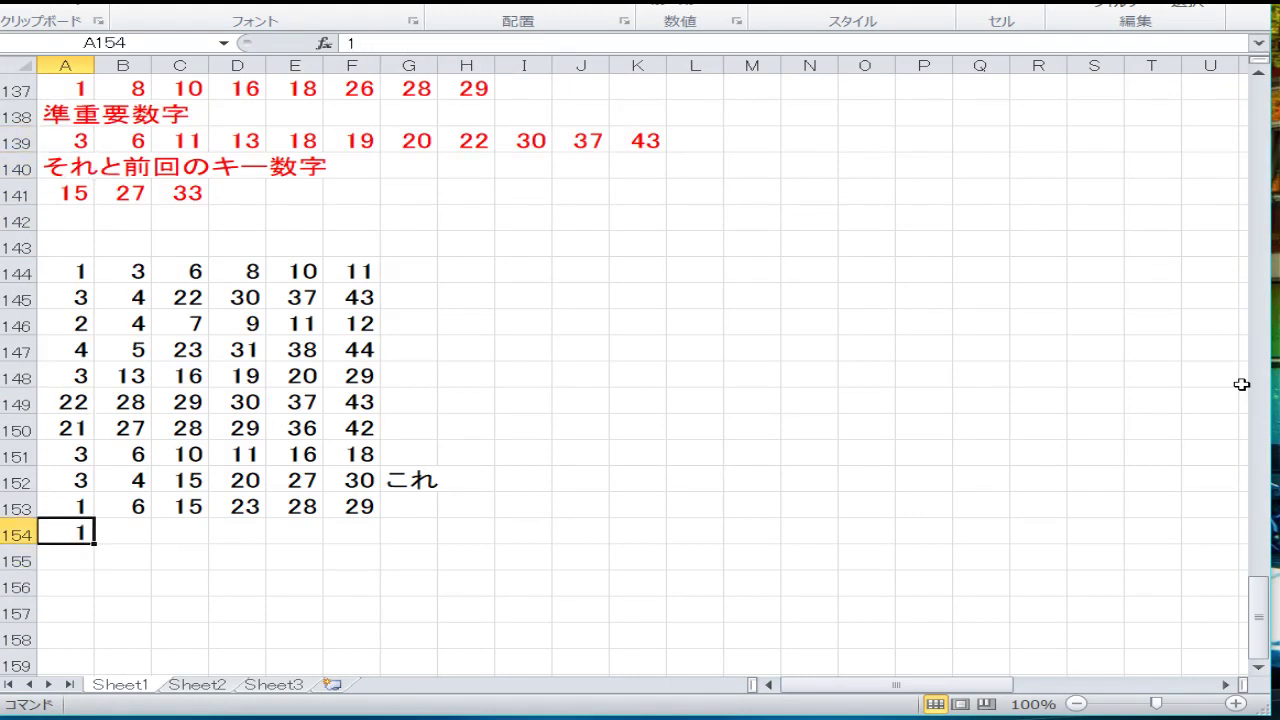
pyautogui.press('Tab')
pyautogui.write('3')
pyautogui.press('Tab')
pyautogui.write('6')
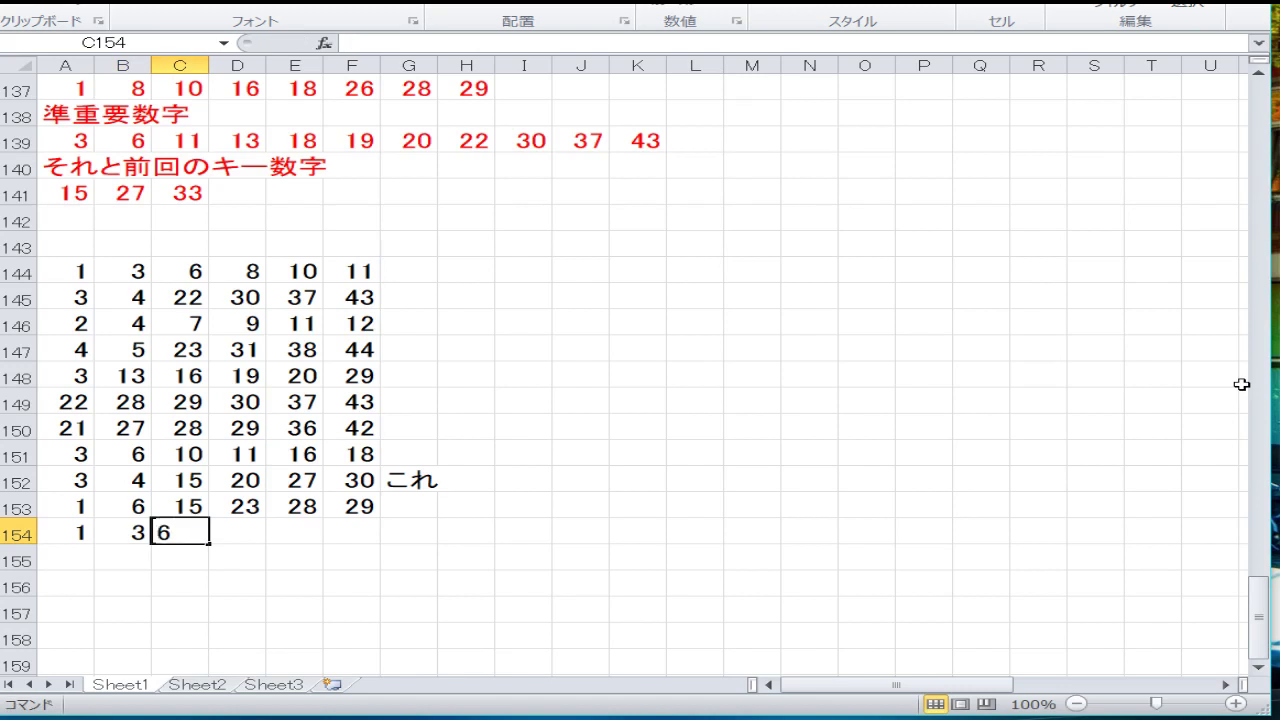
pyautogui.press('Tab')
pyautogui.write('8')
pyautogui.press('Tab')
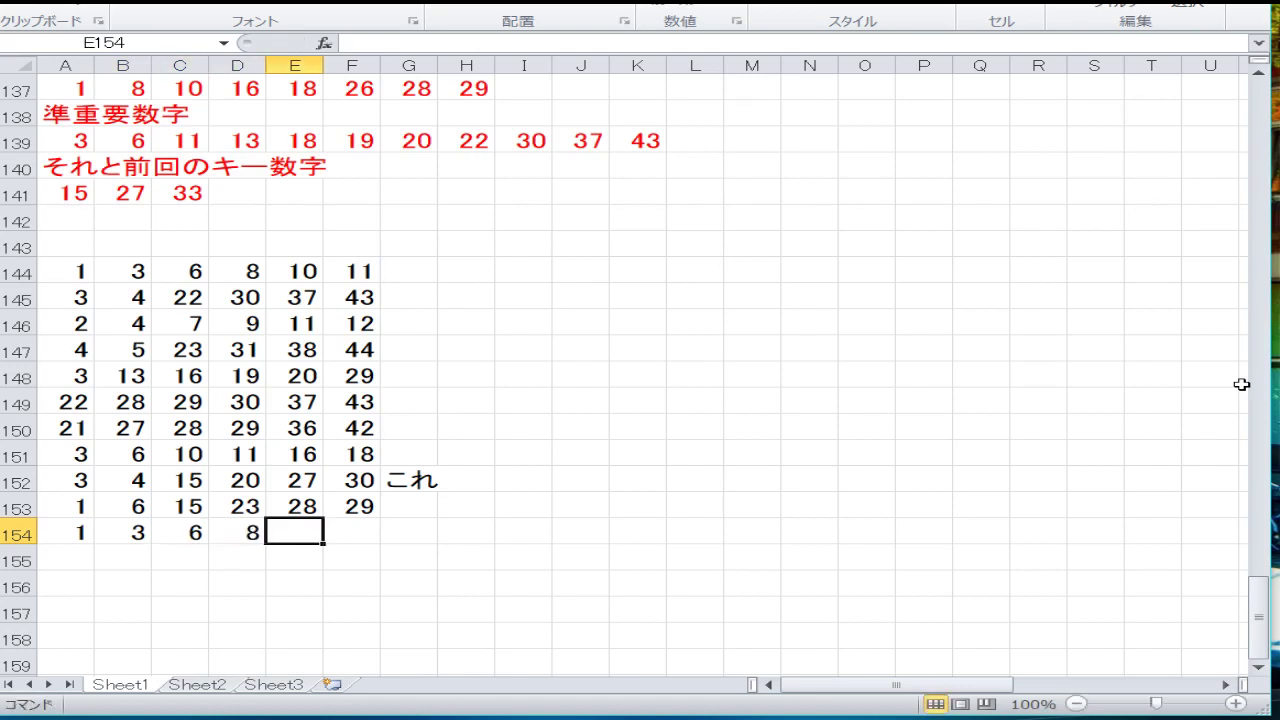
pyautogui.write('15')
pyautogui.press('Tab')
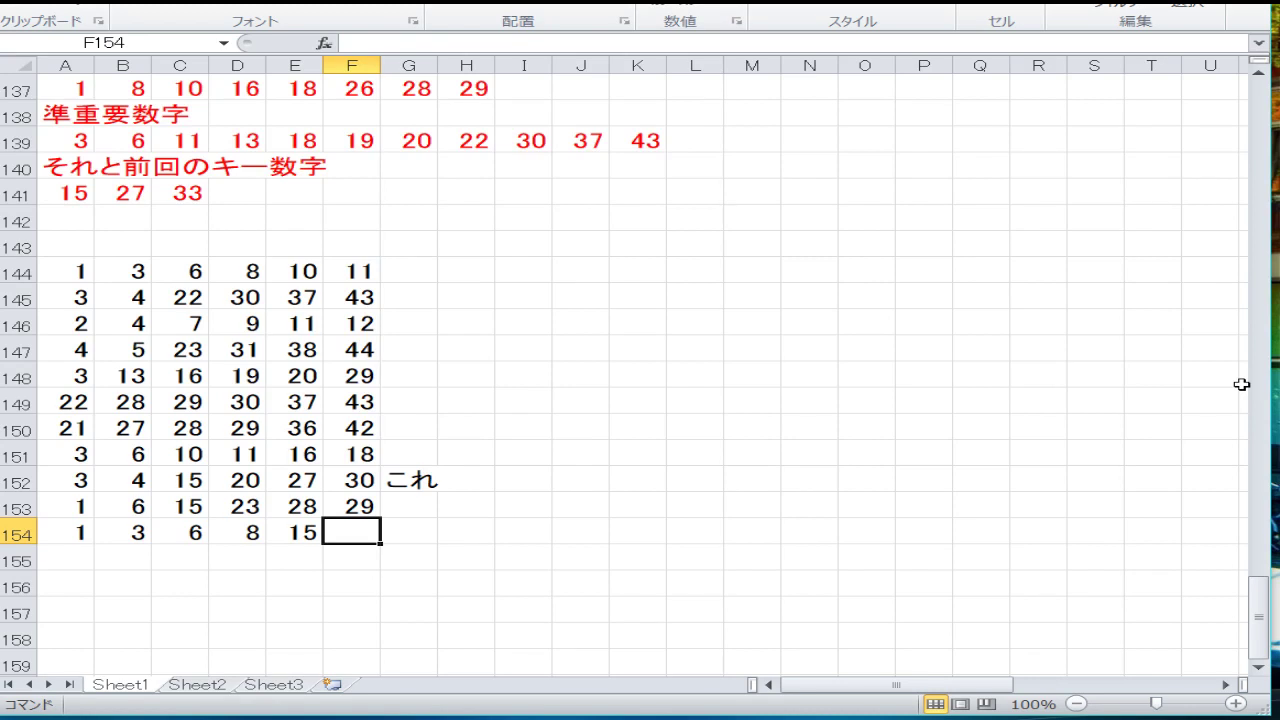
pyautogui.write('30')
pyautogui.press('Return')
pyautogui.press('Left')
pyautogui.press('Left')
pyautogui.press('Left')
pyautogui.press('Left')
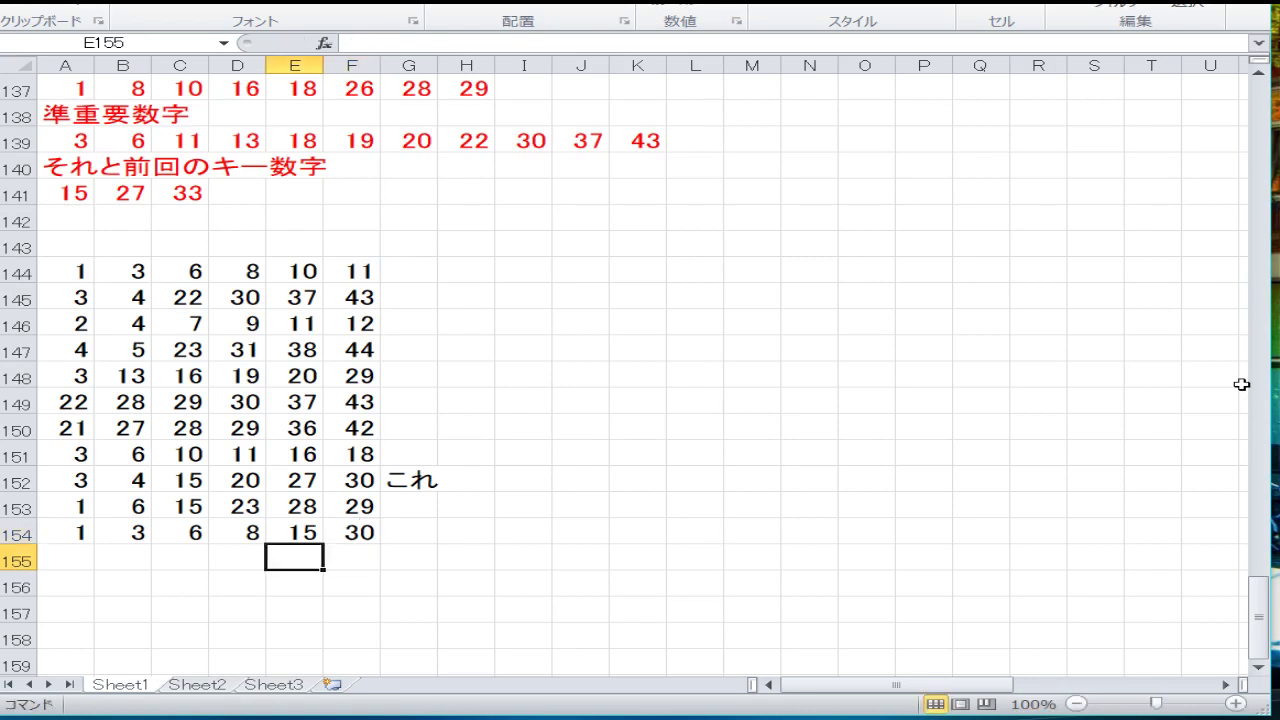
pyautogui.press('Left')
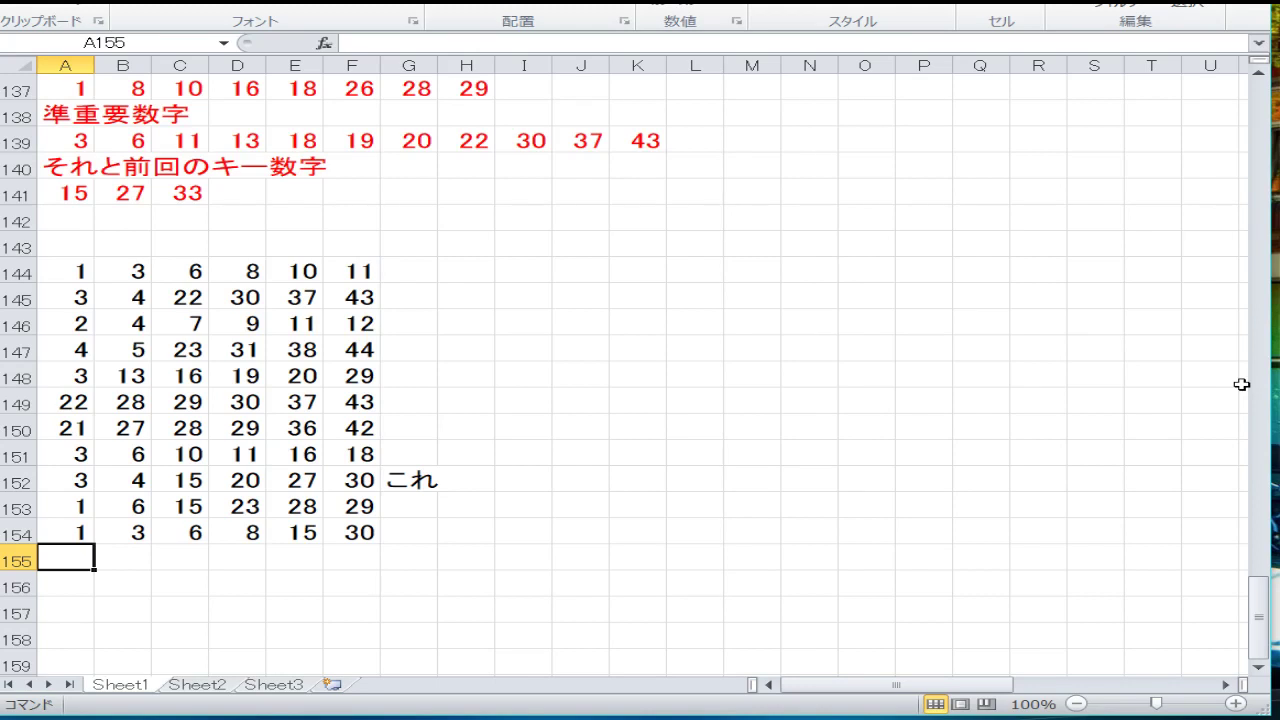
# Step: Recheck the overlapping numbers in row 126 and the reference draws down to row 135 after completing the eleventh combination
pyautogui.press('Up')
pyautogui.press('Up')
pyautogui.press('Up')
pyautogui.press('Up')
pyautogui.press('Up')
pyautogui.press('Up')
pyautogui.press('Up')
pyautogui.press('Up')
pyautogui.press('Up')
pyautogui.press('Up')
pyautogui.press('Up')
pyautogui.press('Up')
pyautogui.press('Up')
pyautogui.press('Up')
pyautogui.press('Up')
pyautogui.press('Up')
pyautogui.press('Up')
pyautogui.press('Up')
pyautogui.press('Up')
pyautogui.press('Up')
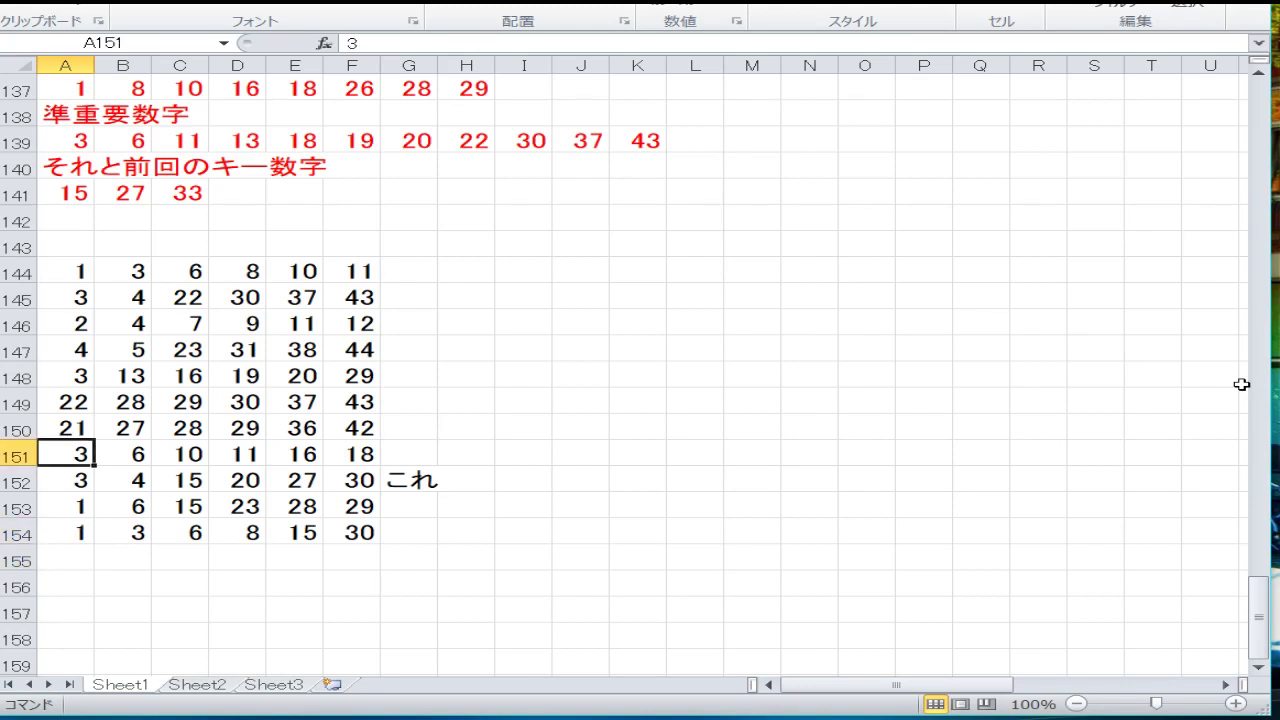
pyautogui.press('Down')
pyautogui.press('Down')
pyautogui.press('Down')
pyautogui.press('Down')
pyautogui.press('Down')
pyautogui.press('Down')
pyautogui.press('Down')
pyautogui.press('Down')
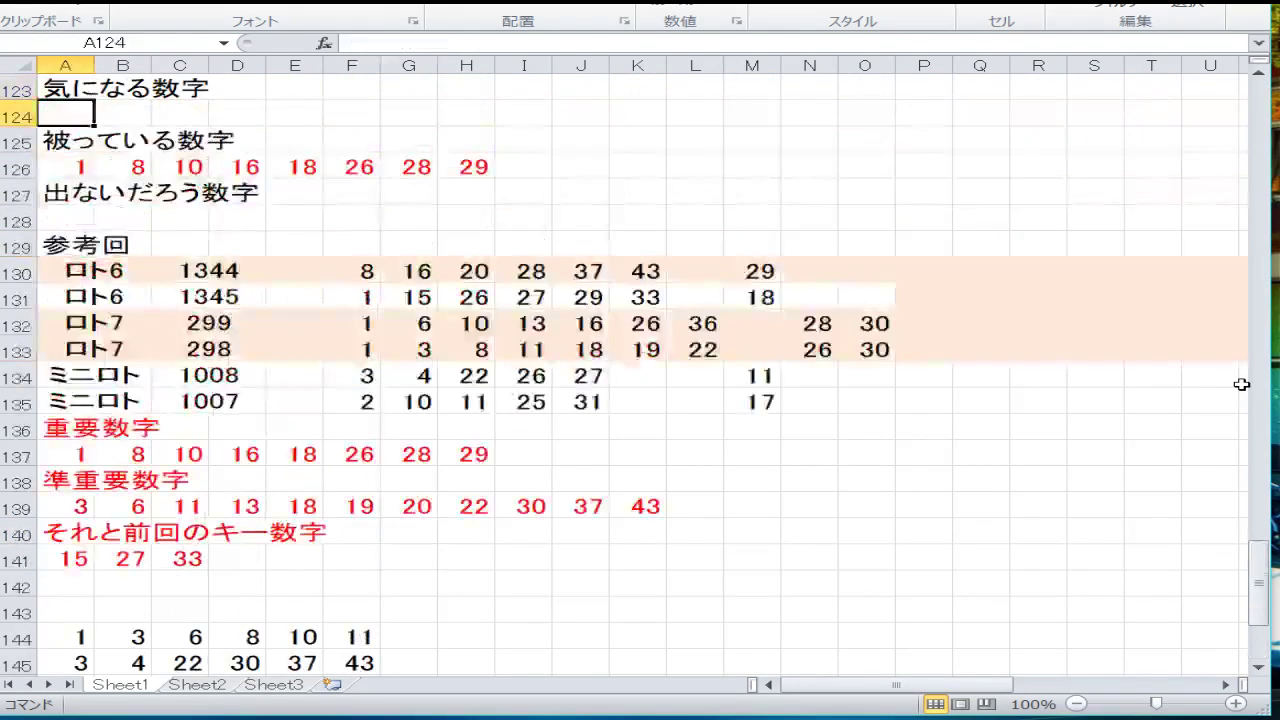
pyautogui.press('Down')
pyautogui.press('Down')
pyautogui.press('Down')
pyautogui.press('Down')
pyautogui.press('Down')
pyautogui.press('Down')
pyautogui.press('Down')
pyautogui.press('Down')
pyautogui.press('Down')
pyautogui.press('Down')
pyautogui.press('Down')
pyautogui.press('Down')
pyautogui.press('Down')
pyautogui.press('Down')
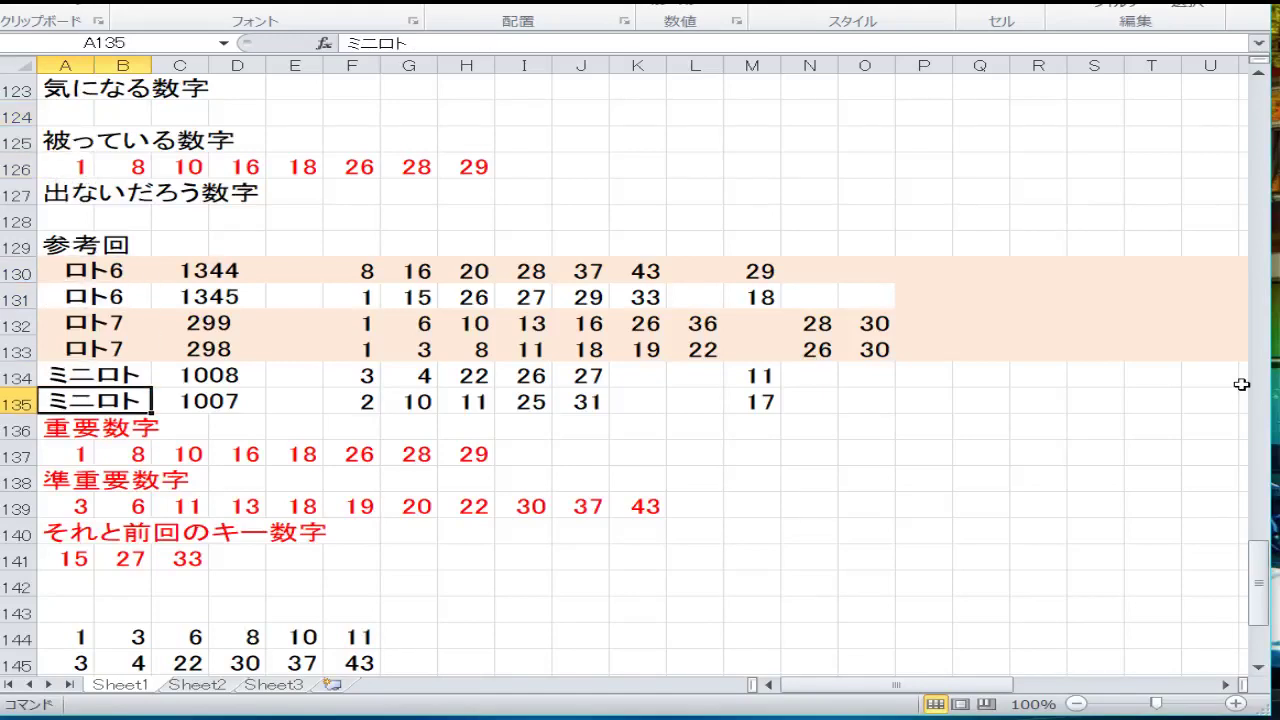
# Step: Start the twelfth combination by entering 1, 8 and 16 in A155 to C155
pyautogui.press('Down')
pyautogui.press('Down')
pyautogui.press('Down')
pyautogui.press('Down')
pyautogui.press('Down')
pyautogui.press('Down')
pyautogui.press('Down')
pyautogui.press('Down')
pyautogui.press('Down')
pyautogui.press('Down')
pyautogui.press('Down')
pyautogui.press('Down')
pyautogui.press('Down')
pyautogui.press('Down')
pyautogui.press('Down')
pyautogui.press('Down')
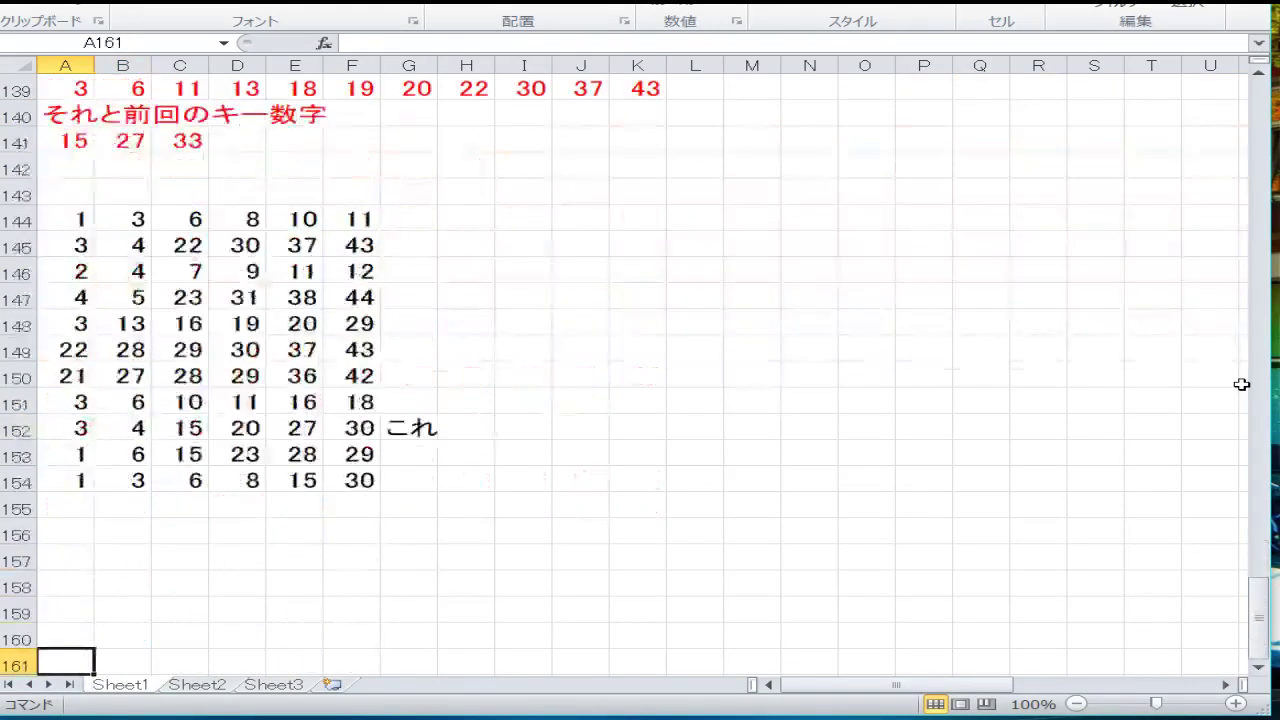
pyautogui.press('Up')
pyautogui.press('Up')
pyautogui.press('Up')
pyautogui.press('Up')
pyautogui.press('Up')
pyautogui.press('Up')
pyautogui.write('1')
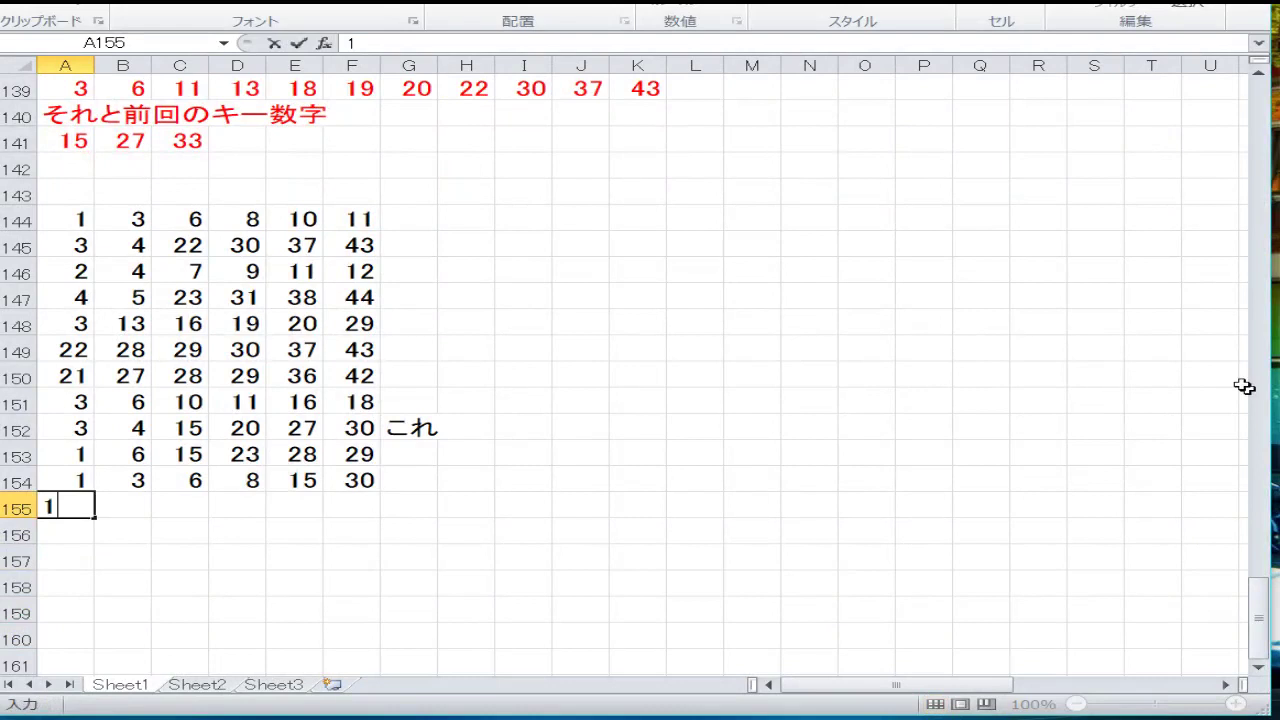
pyautogui.press('Tab')
pyautogui.write('8')
pyautogui.press('Tab')
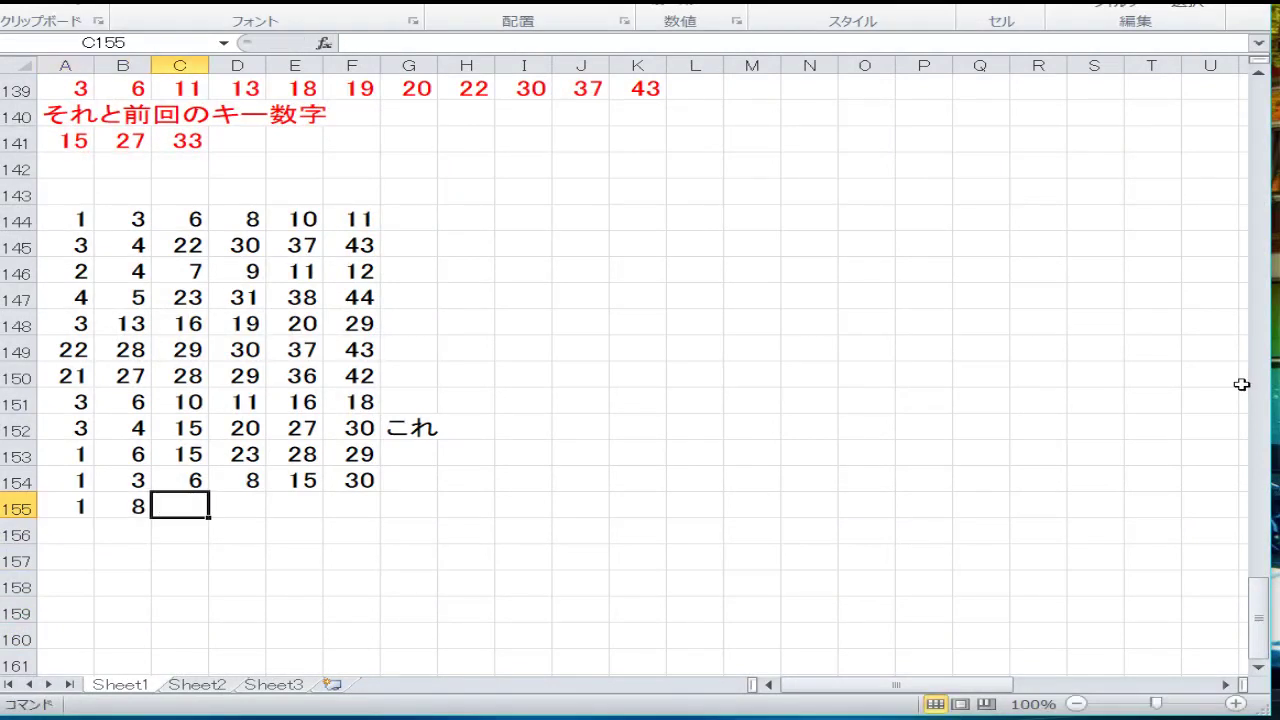
pyautogui.write('16')
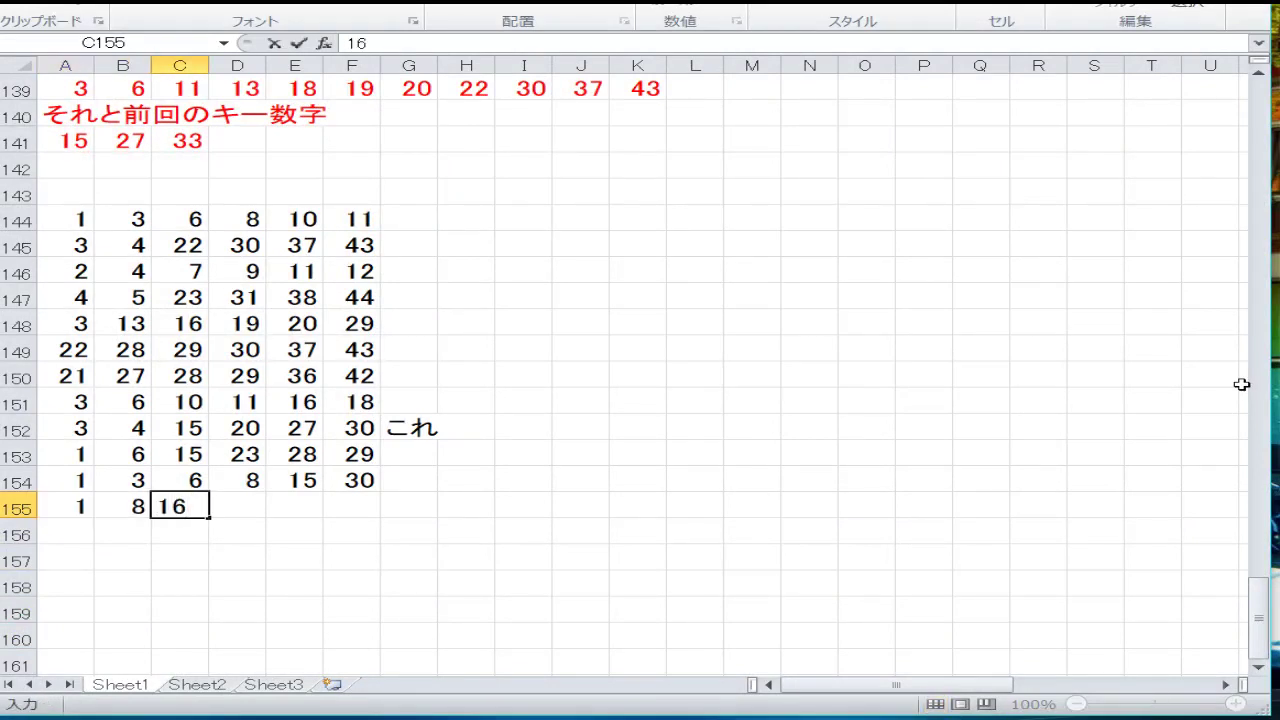
pyautogui.press('Tab')
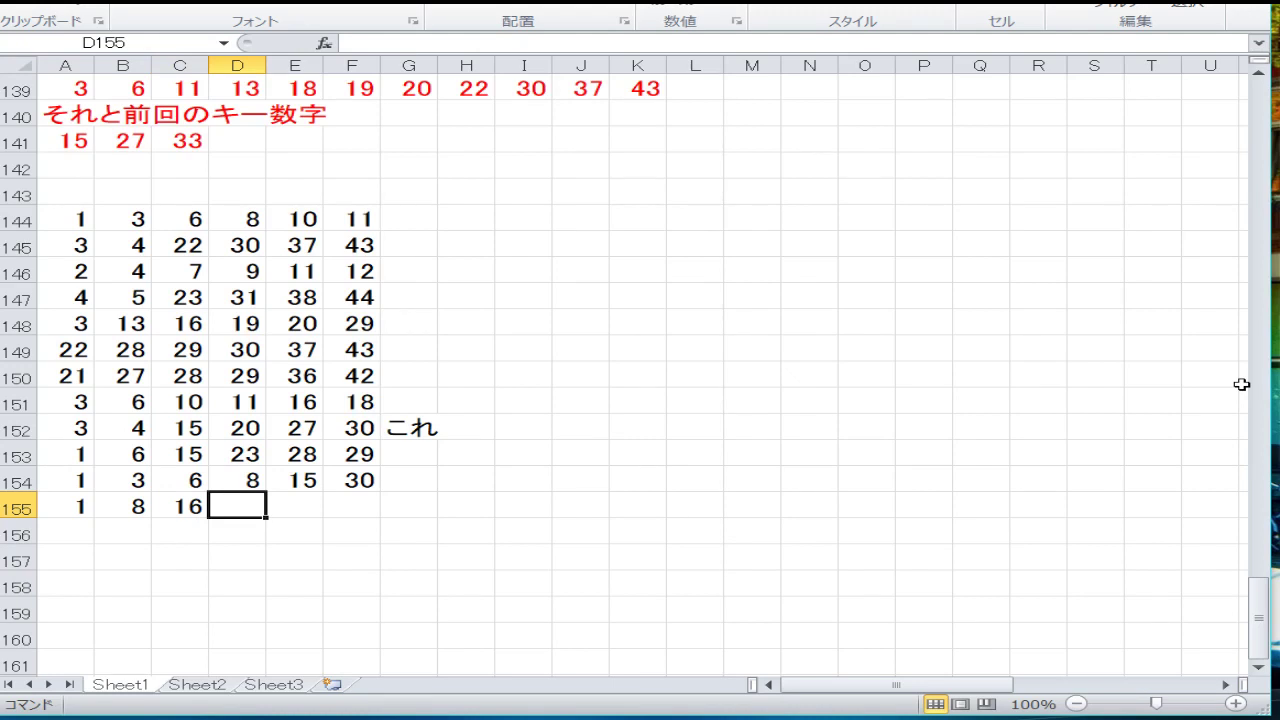
# Step: Start the thirteenth combination by entering 1, 8 and 15 in A156 to C156
pyautogui.press('Left')
pyautogui.press('Left')
pyautogui.press('Left')
pyautogui.press('Down')
pyautogui.write('1')
pyautogui.press('Tab')
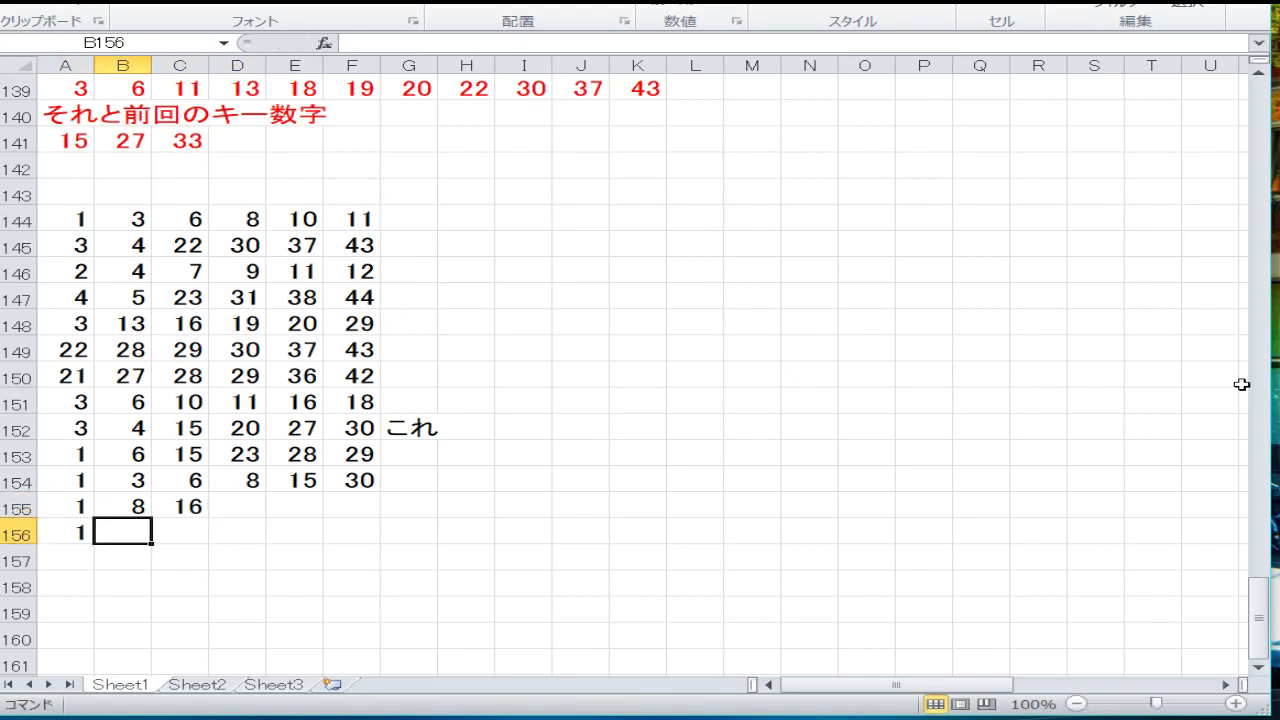
pyautogui.write('8')
pyautogui.press('Tab')
pyautogui.write('15')
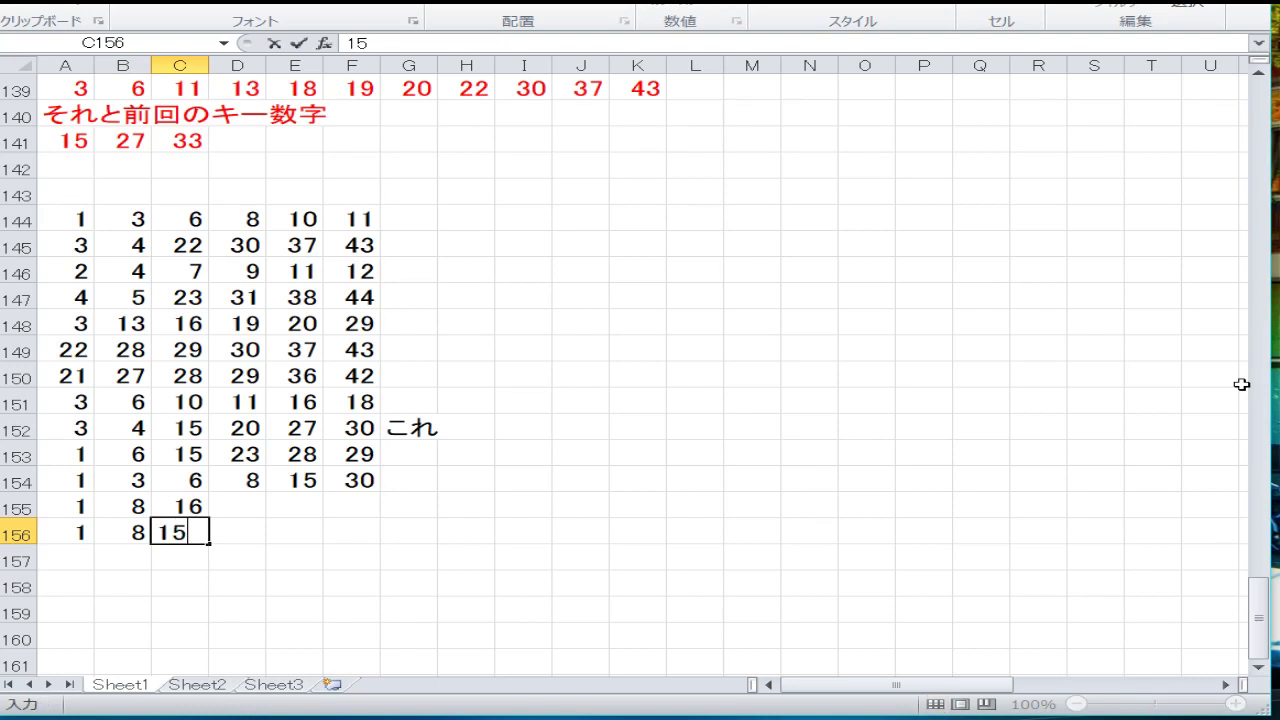
pyautogui.press('Return')
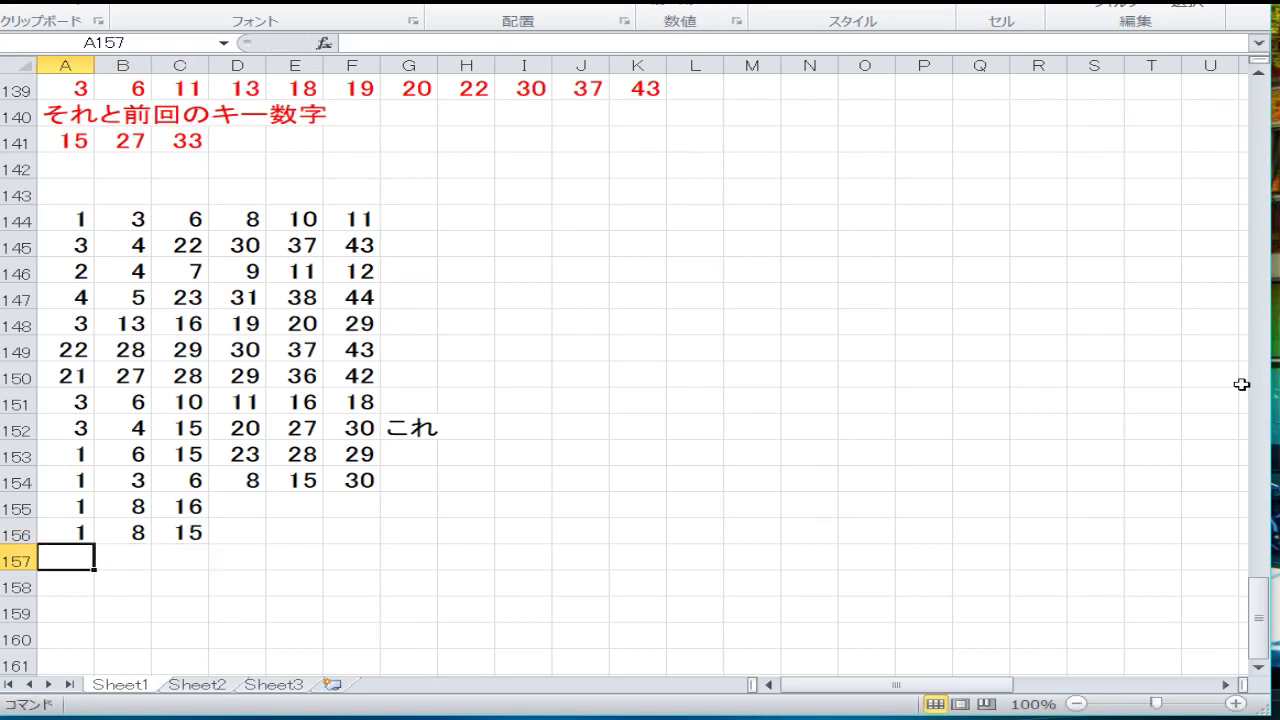
# Step: Continue the twelfth combination with 22 in D155 and 43 in F155, leaving E155 blank
pyautogui.press('Up')
pyautogui.press('Right')
pyautogui.press('Right')
pyautogui.press('Right')
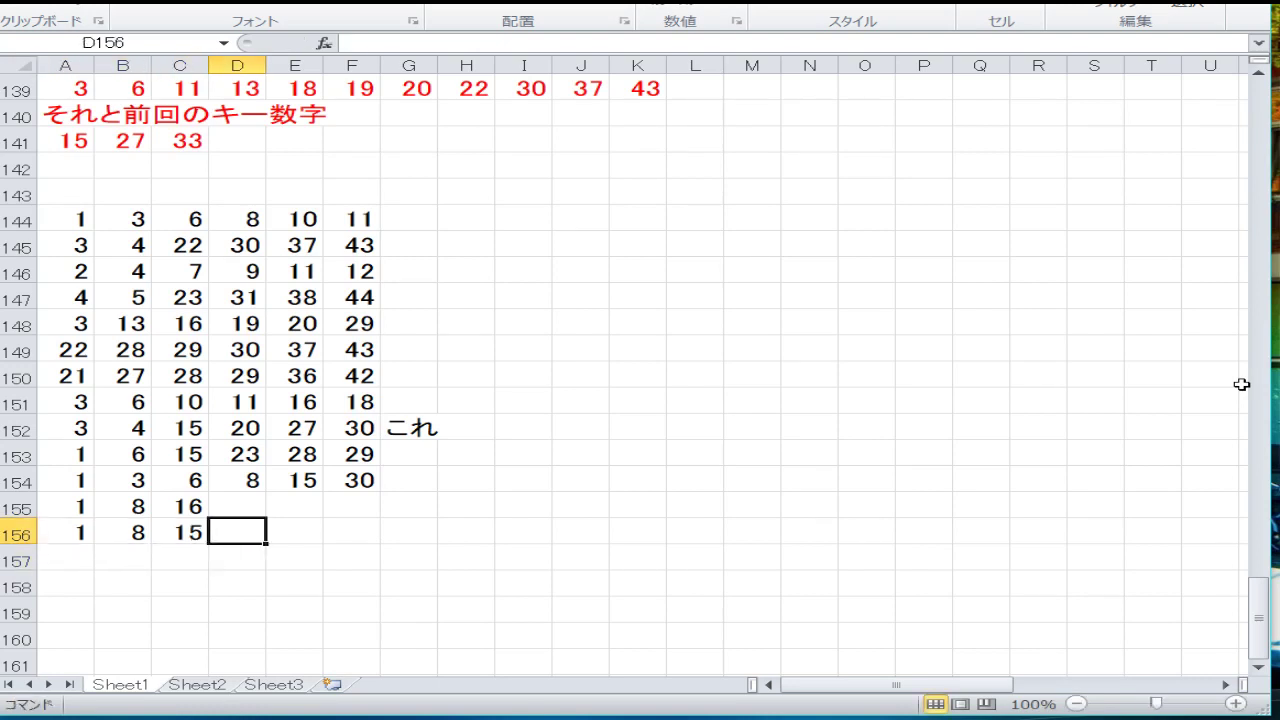
pyautogui.press('Up')
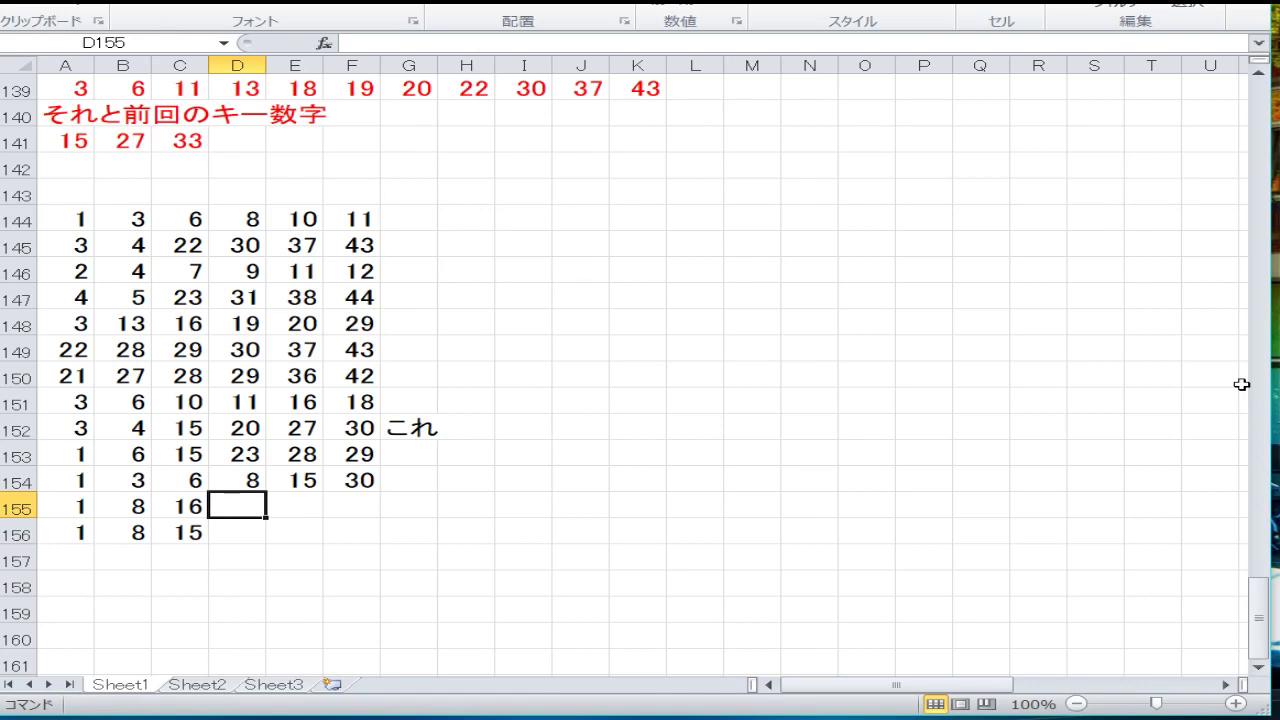
pyautogui.write('22')
pyautogui.press('Right')
pyautogui.press('Right')
pyautogui.press('Right')
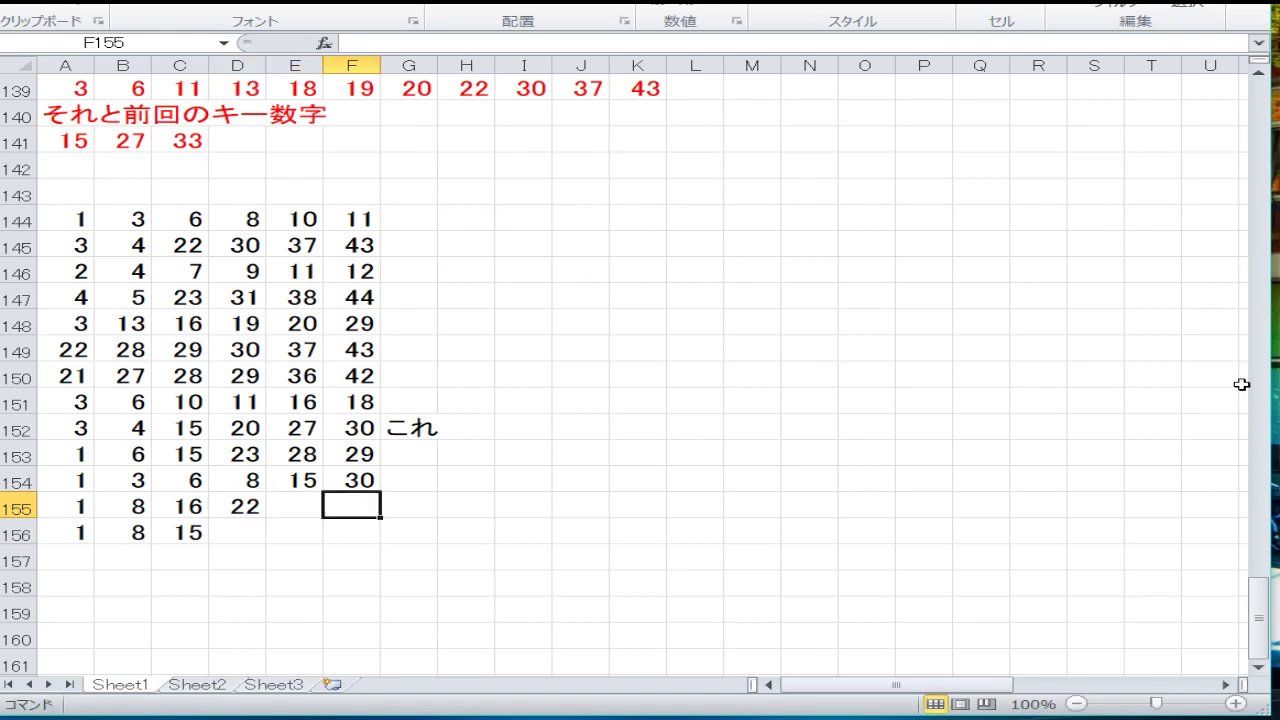
pyautogui.press('Left')
pyautogui.write('43')
pyautogui.press('Return')
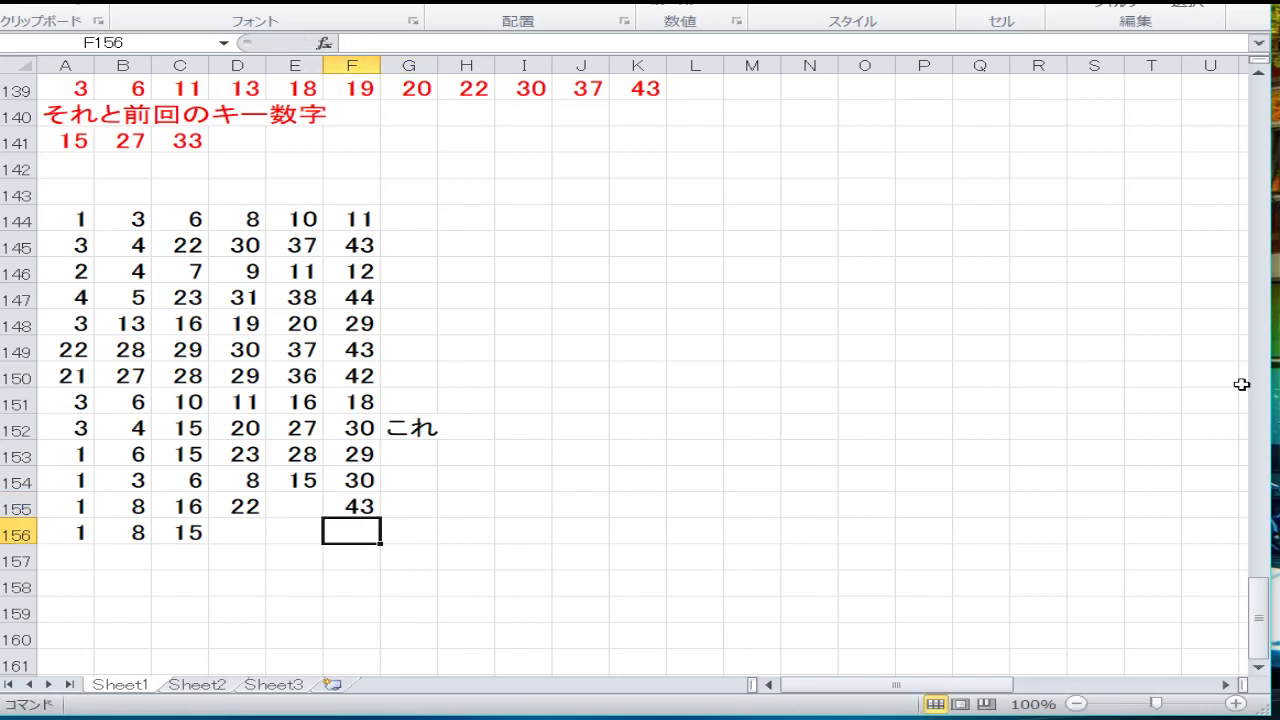
# Step: Check the important numbers in row 137 against the combinations below for a number that fits E155
pyautogui.press('Up')
pyautogui.press('Left')
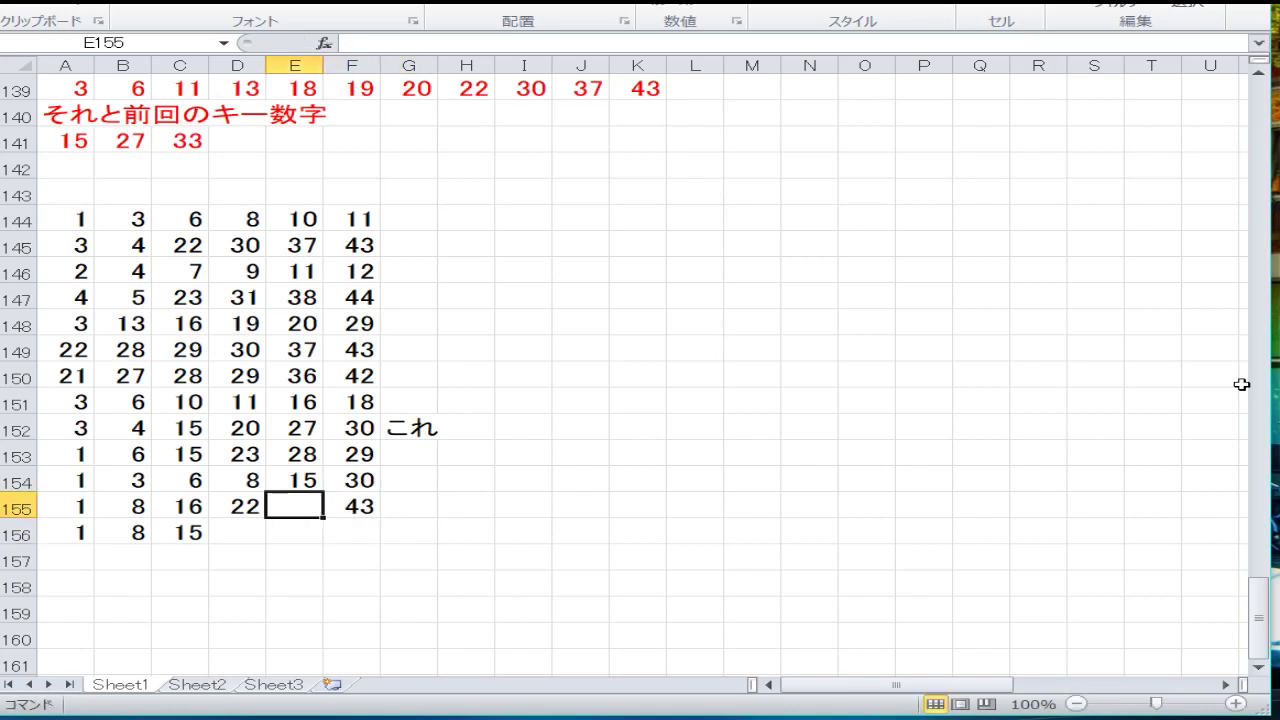
pyautogui.press('Up')
pyautogui.press('Up')
pyautogui.press('Up')
pyautogui.press('Up')
pyautogui.press('Up')
pyautogui.press('Up')
pyautogui.press('Up')
pyautogui.press('Up')
pyautogui.press('Up')
pyautogui.press('Up')
pyautogui.press('Up')
pyautogui.press('Up')
pyautogui.press('Up')
pyautogui.press('Up')
pyautogui.press('Up')
pyautogui.press('Up')
pyautogui.press('Up')
pyautogui.press('Up')
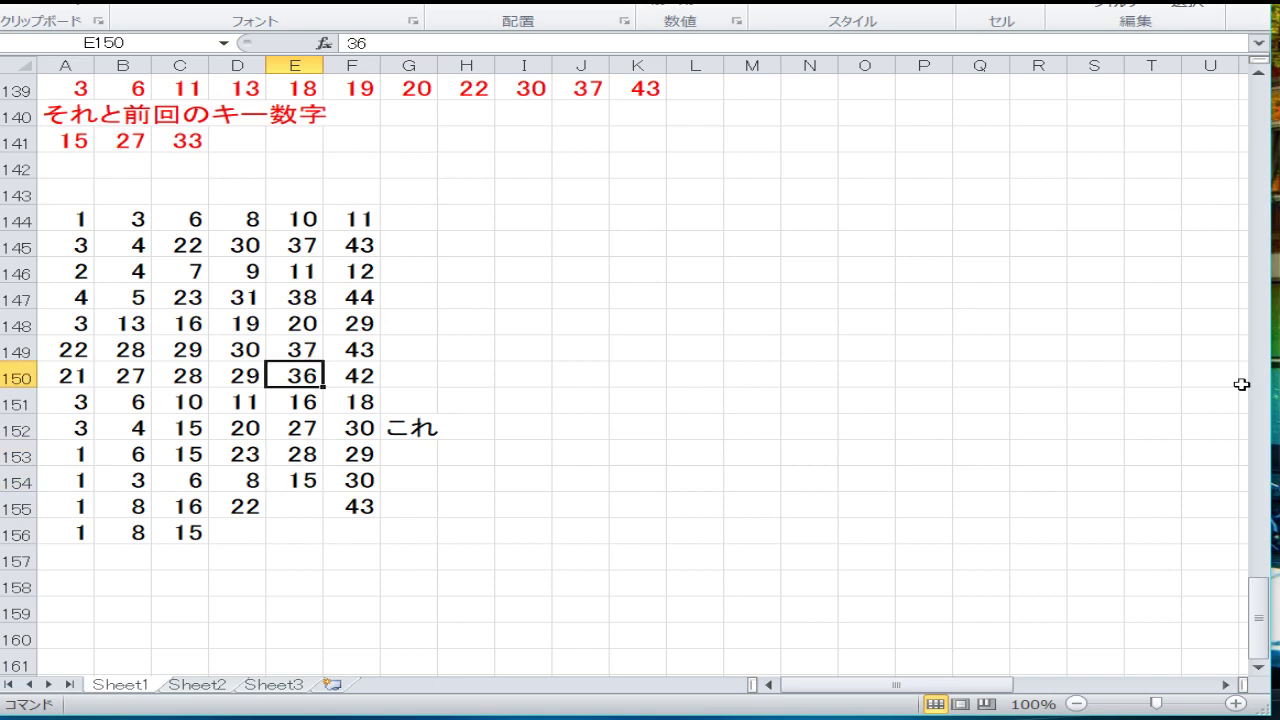
pyautogui.press('Down')
pyautogui.press('Down')
pyautogui.press('Down')
pyautogui.press('Down')
pyautogui.press('Down')
pyautogui.press('Down')
pyautogui.press('Down')
pyautogui.press('Down')
pyautogui.press('Down')
pyautogui.press('Down')
pyautogui.press('Down')
pyautogui.press('Down')
pyautogui.press('Down')
pyautogui.press('Down')
pyautogui.press('Down')
pyautogui.press('Down')
pyautogui.press('Down')
pyautogui.press('Down')
pyautogui.press('Down')
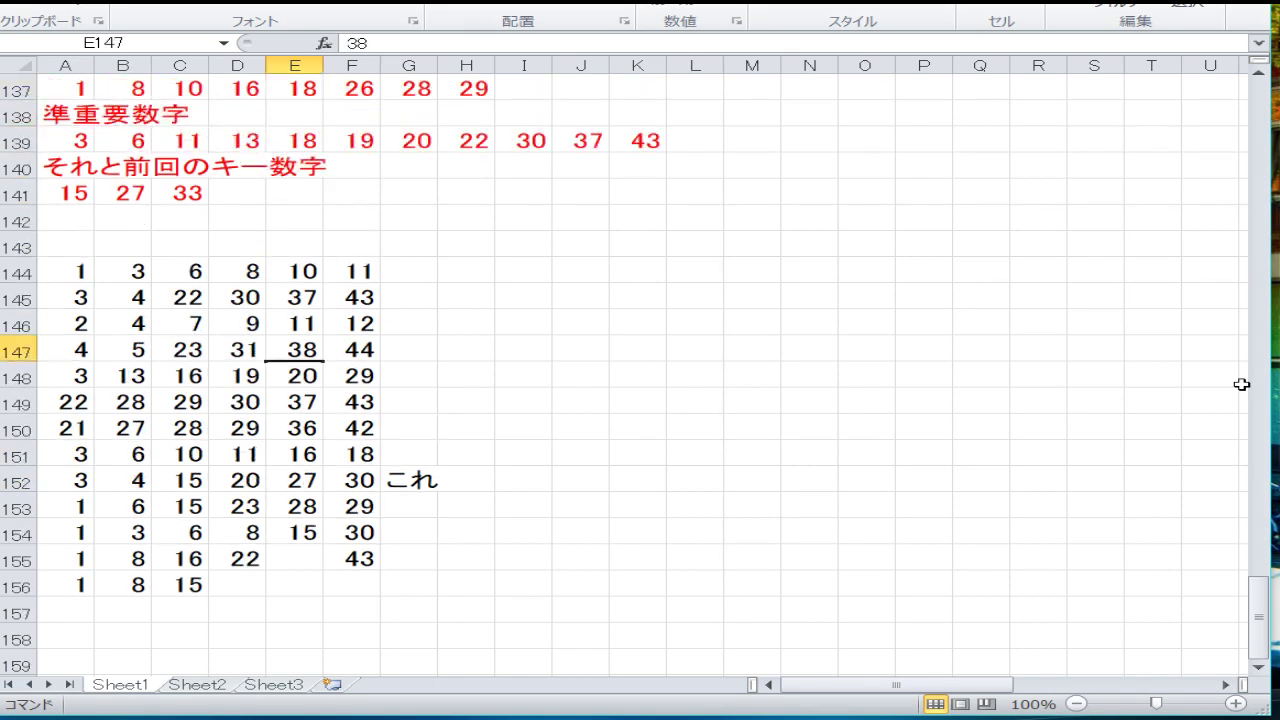
# Step: Complete the twelfth combination by entering 26 in E155
pyautogui.press('Up')
pyautogui.write('26')
pyautogui.press('Return')
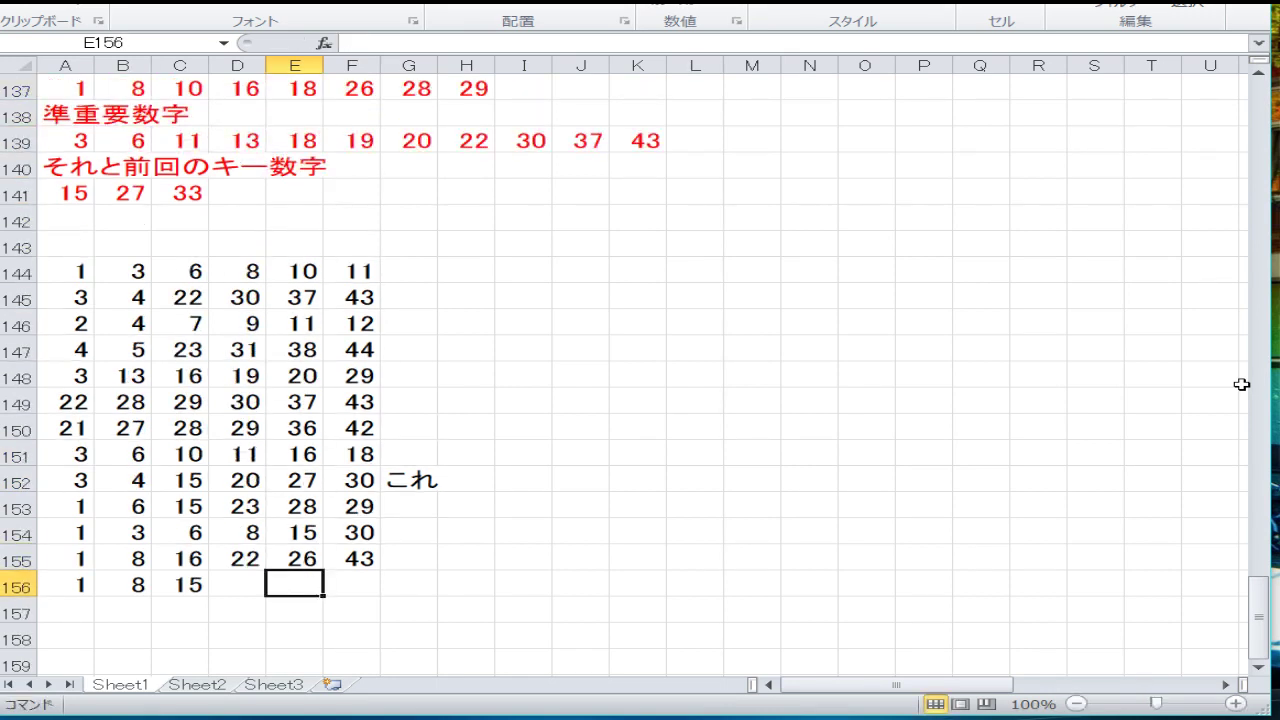
pyautogui.press('Right')
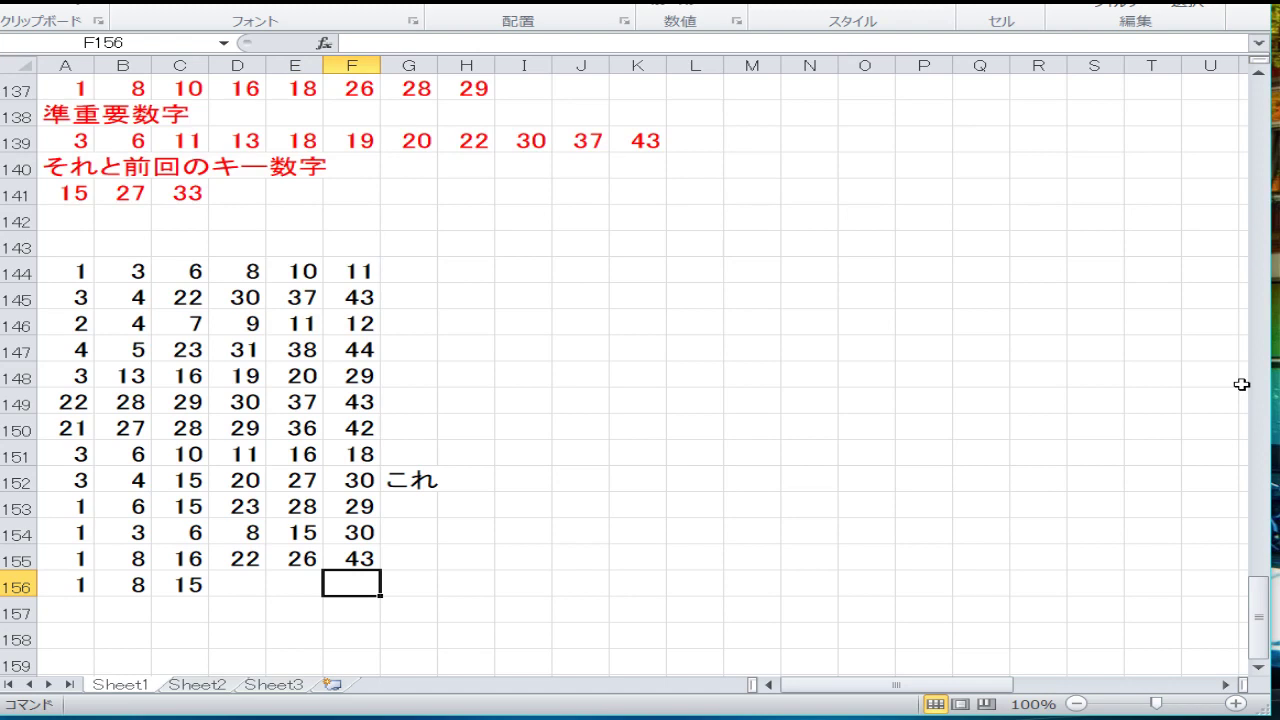
pyautogui.write('37')
pyautogui.press('Left')
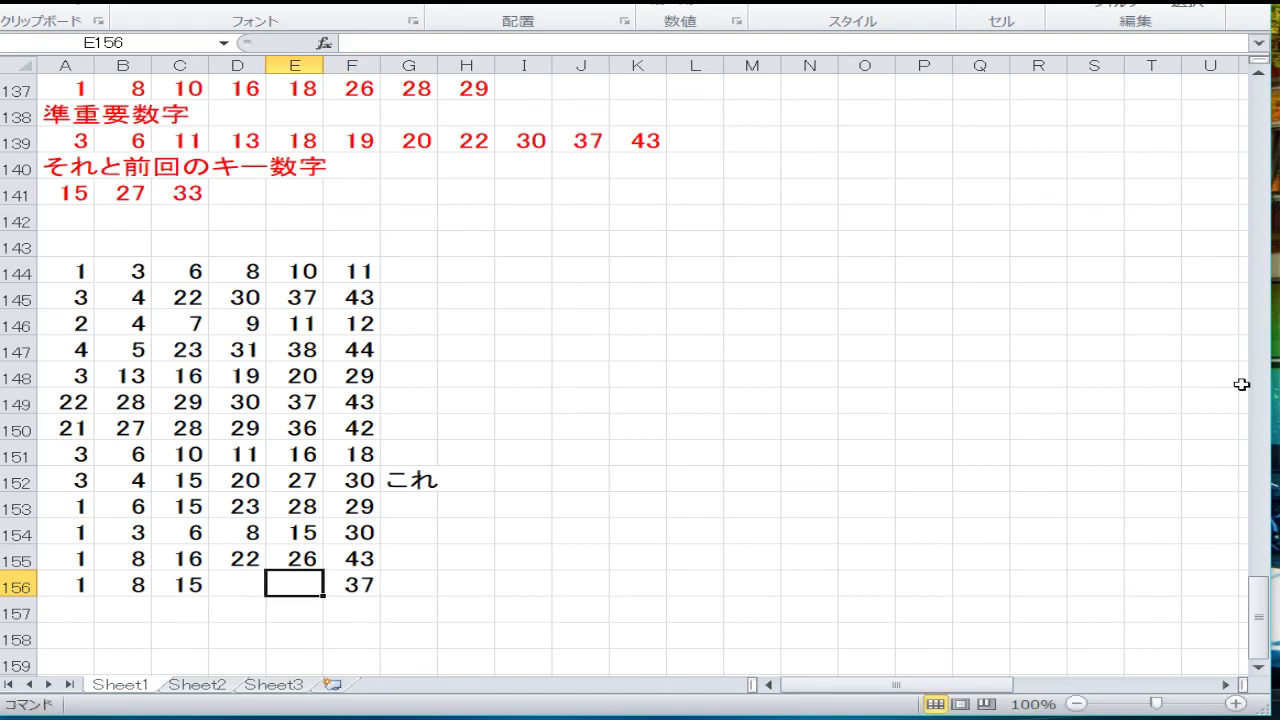
# Step: Complete the thirteenth combination with 33 in F156, 27 in E156 and 20 in D156
pyautogui.press('Right')
pyautogui.write('33')
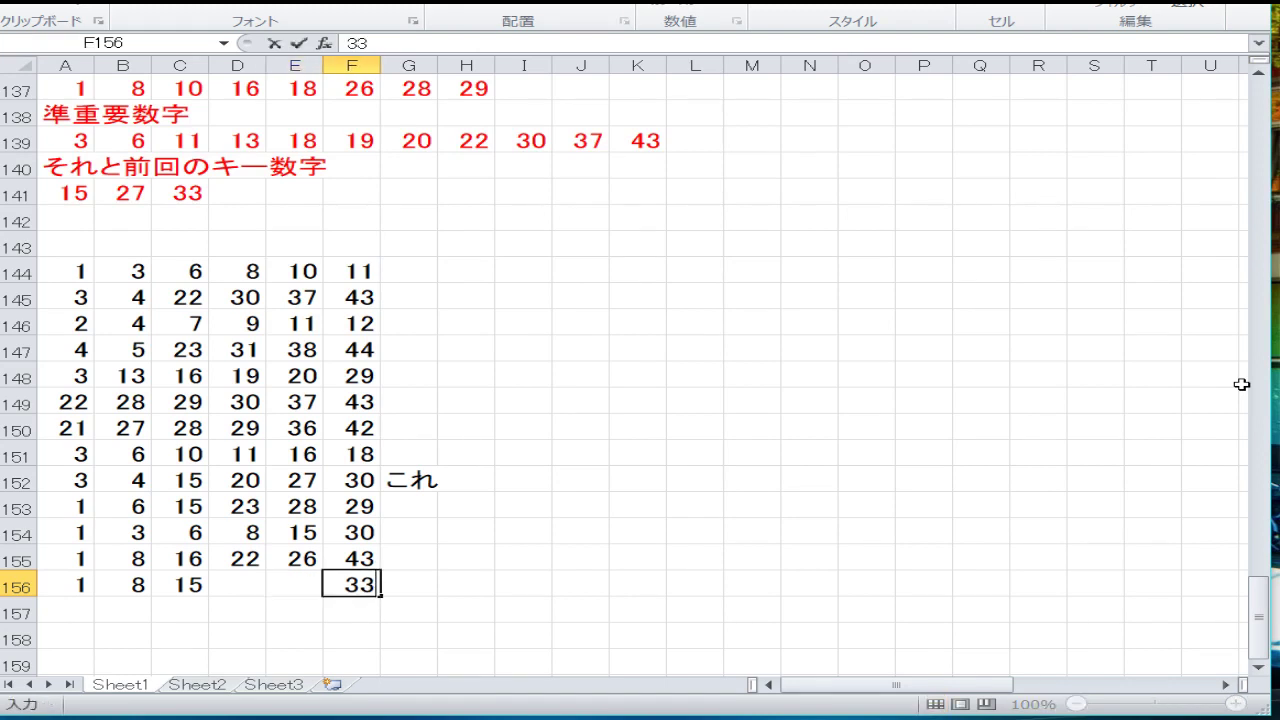
pyautogui.press('Left')
pyautogui.write('27')
pyautogui.press('Left')
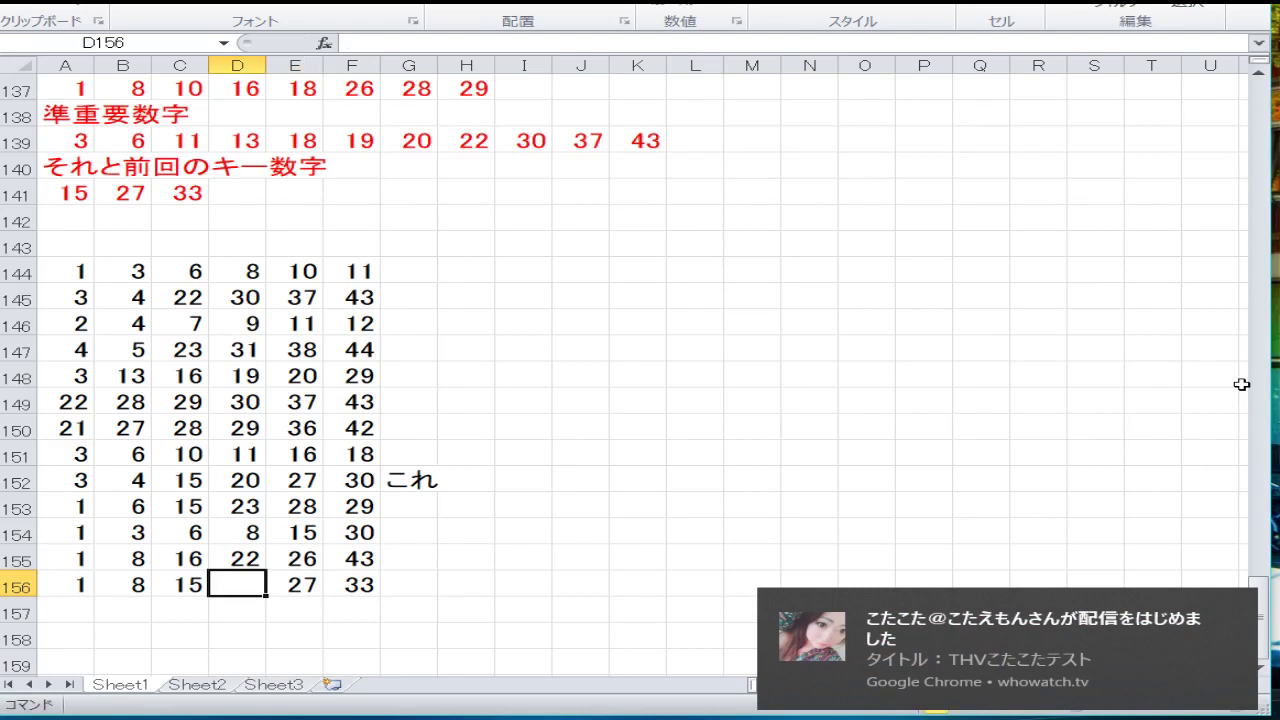
pyautogui.write('20')
pyautogui.press('Return')
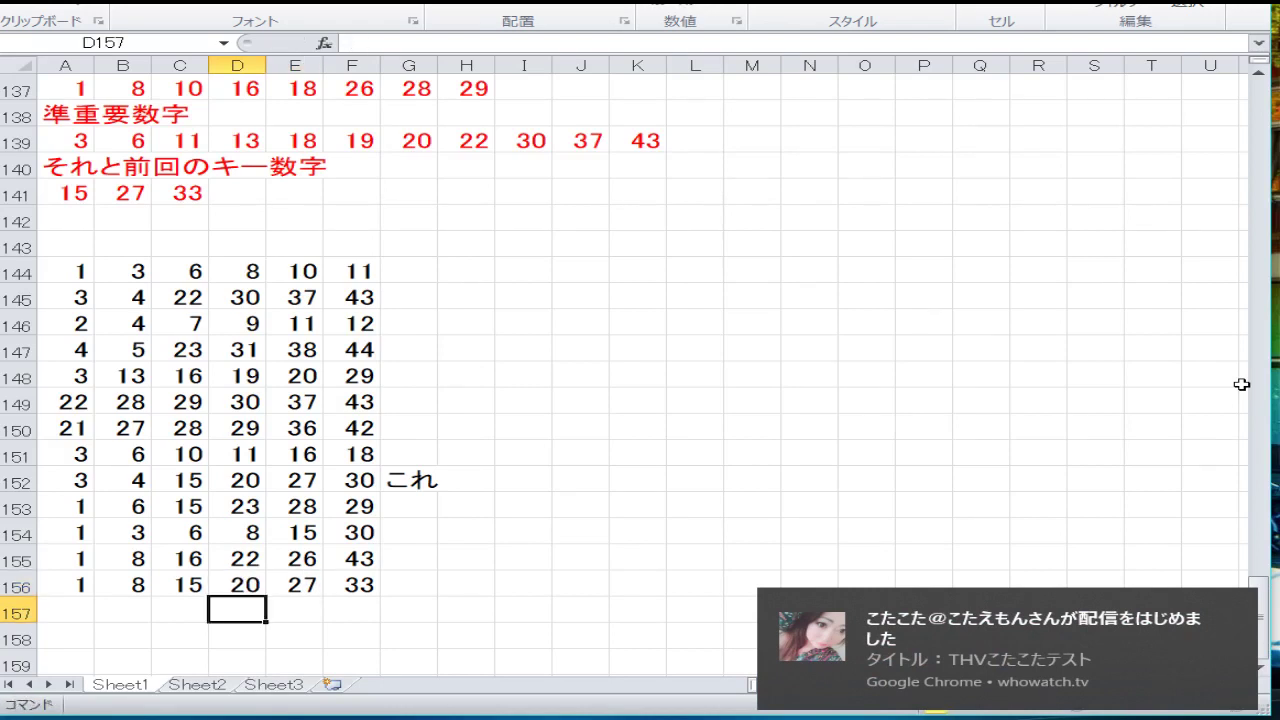
# Step: Review all thirteen combinations between rows 156 and 144, ending on the empty row below them
pyautogui.press('Right')
pyautogui.press('Right')
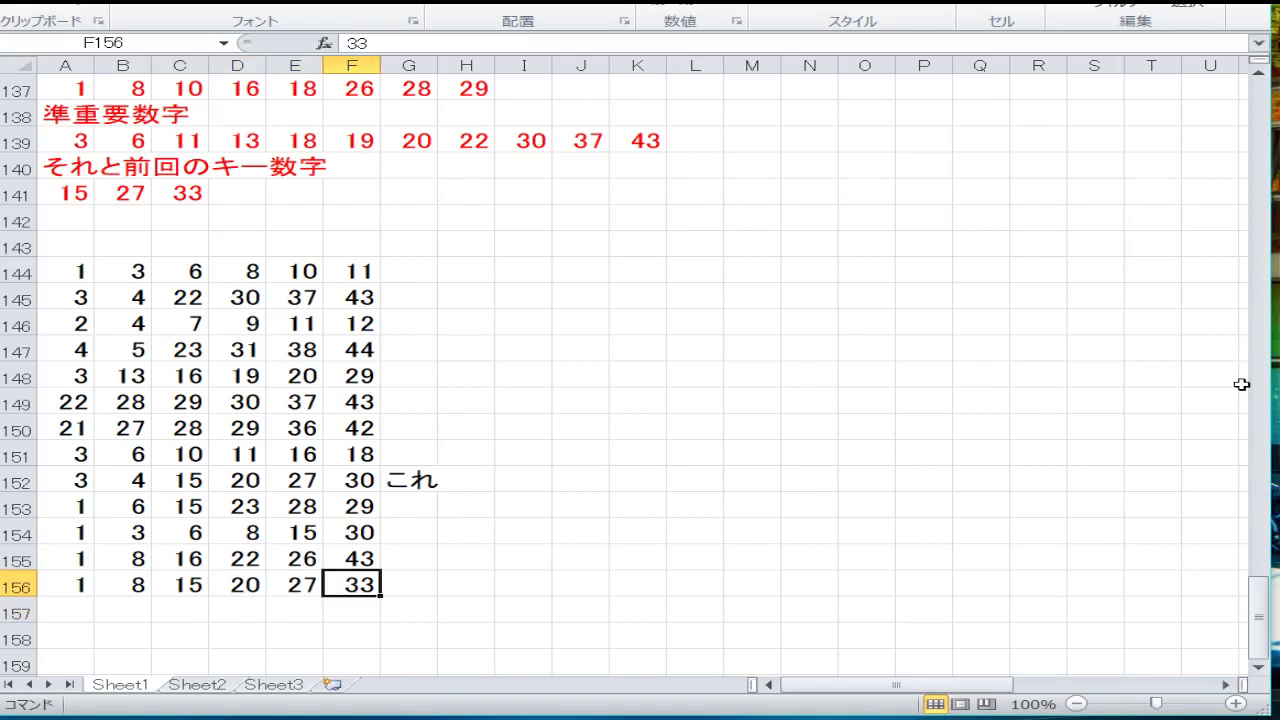
pyautogui.press('Up')
pyautogui.press('Up')
pyautogui.press('Up')
pyautogui.press('Up')
pyautogui.press('Up')
pyautogui.press('Up')
pyautogui.press('Up')
pyautogui.press('Up')
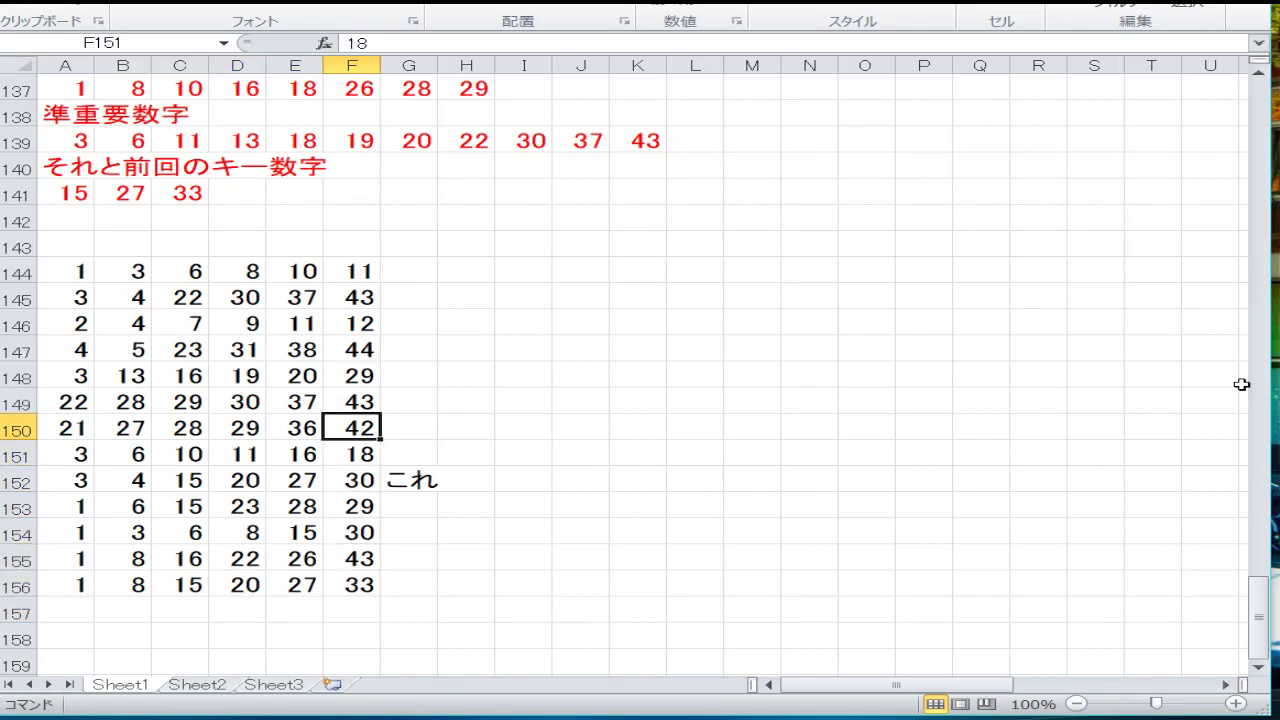
pyautogui.press('Up')
pyautogui.press('Up')
pyautogui.press('Up')
pyautogui.press('Up')
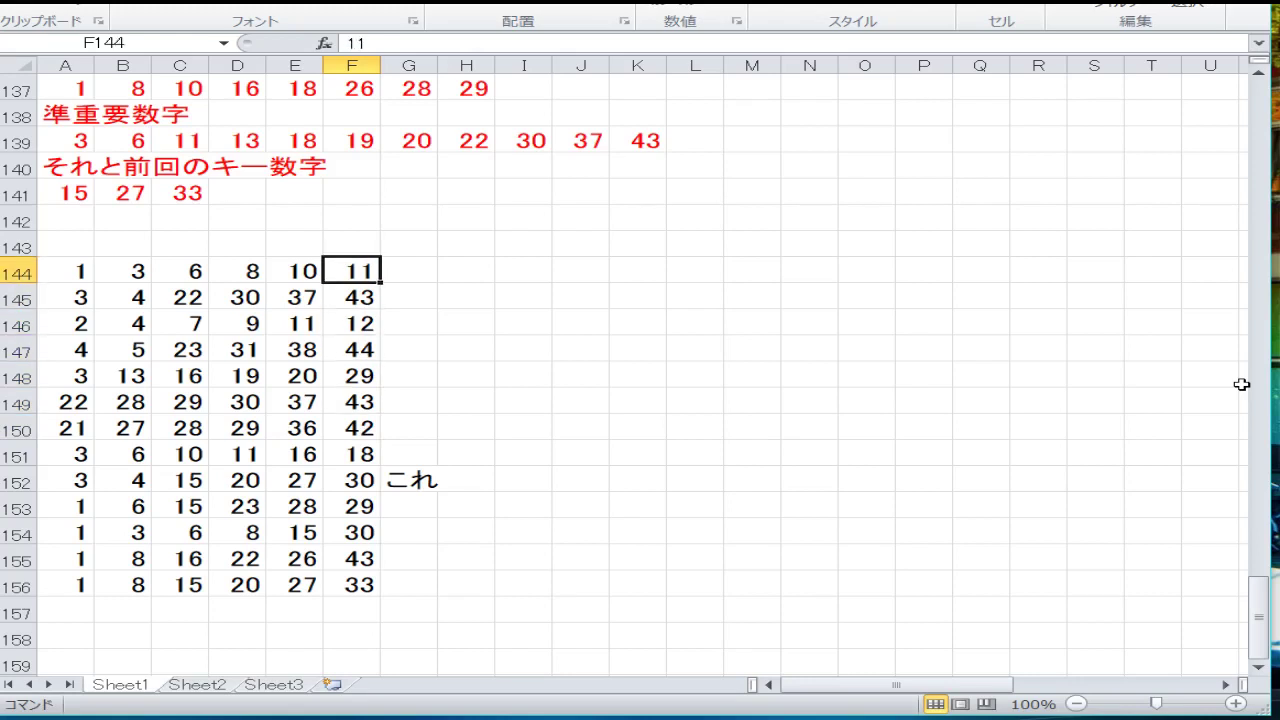
pyautogui.press('Down')
pyautogui.press('Down')
pyautogui.press('Down')
pyautogui.press('Down')
pyautogui.press('Down')
pyautogui.press('Down')
pyautogui.press('Down')
pyautogui.press('Down')
pyautogui.press('Down')
pyautogui.press('Down')
pyautogui.press('Down')
pyautogui.press('Down')
pyautogui.press('Down')
pyautogui.press('Up')
pyautogui.press('Down')
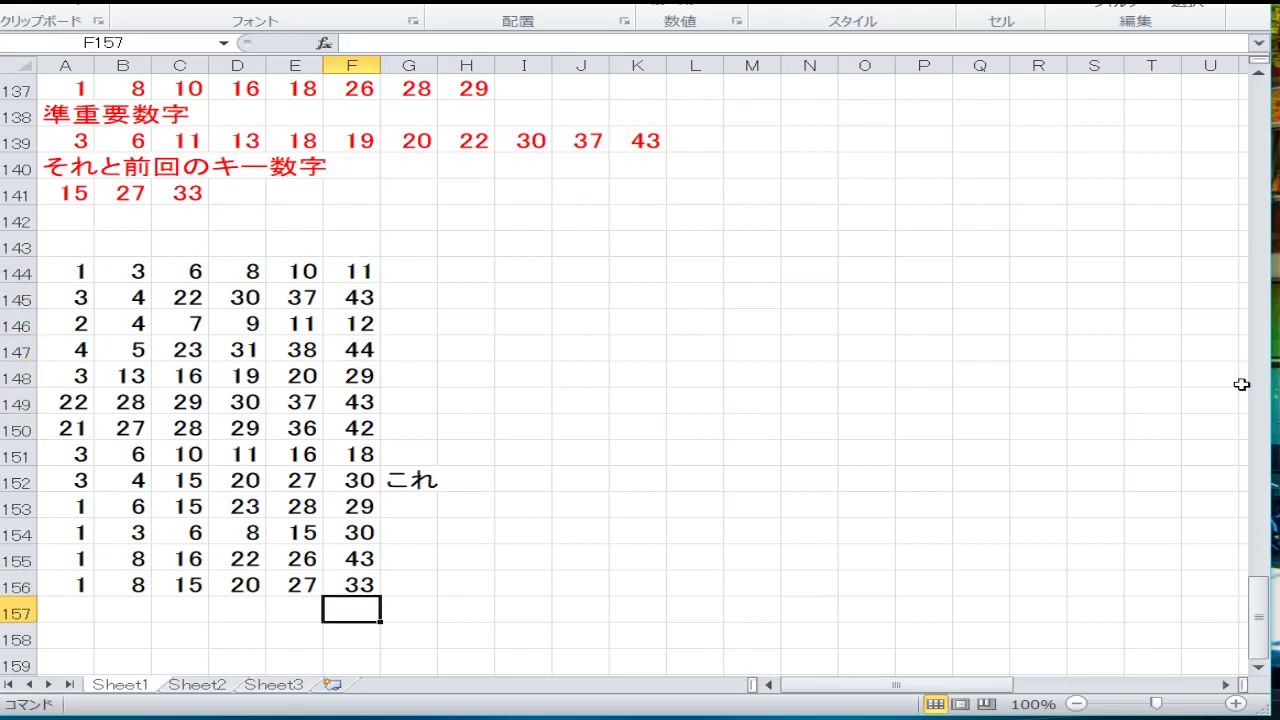
# Step: Start the fourteenth combination in row 157 with 4 in A157, 7 in B157 and 11 in C157
pyautogui.press('Left')
pyautogui.press('Left')
pyautogui.press('Left')
pyautogui.press('Left')
pyautogui.press('Left')
pyautogui.press('Down')
pyautogui.press('Down')
pyautogui.press('Down')
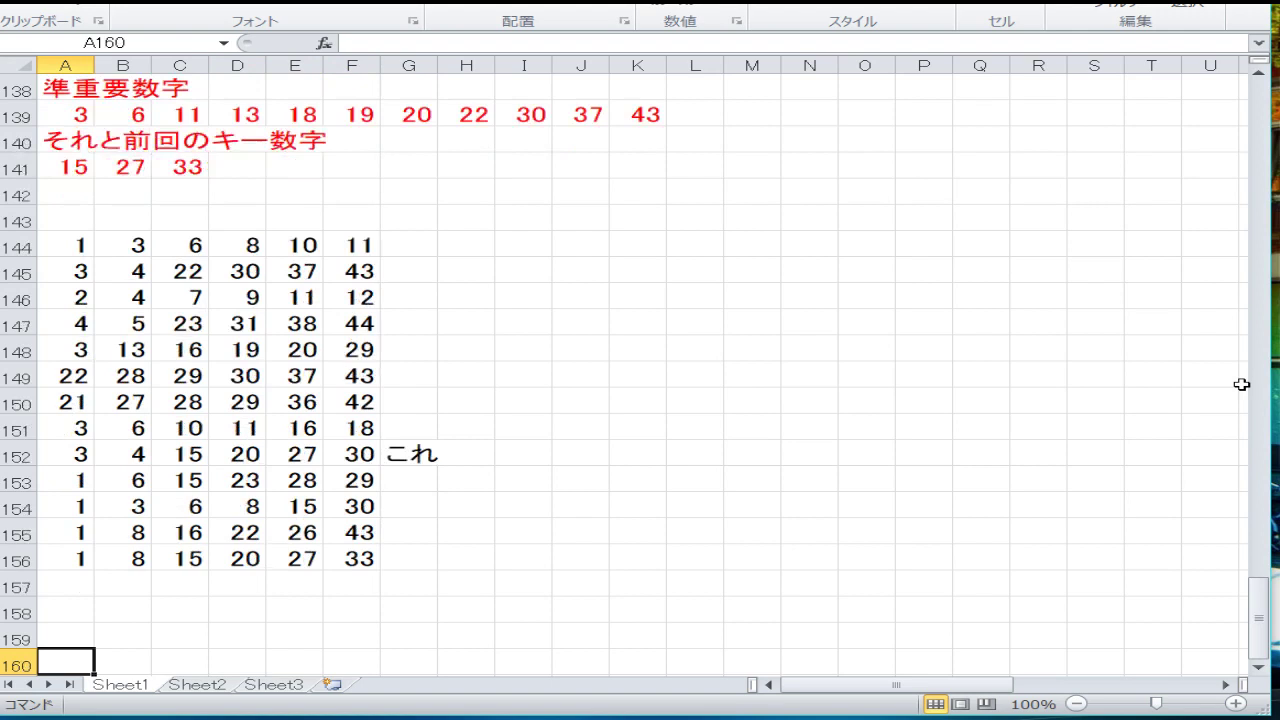
pyautogui.press('Up')
pyautogui.press('Up')
pyautogui.press('Up')
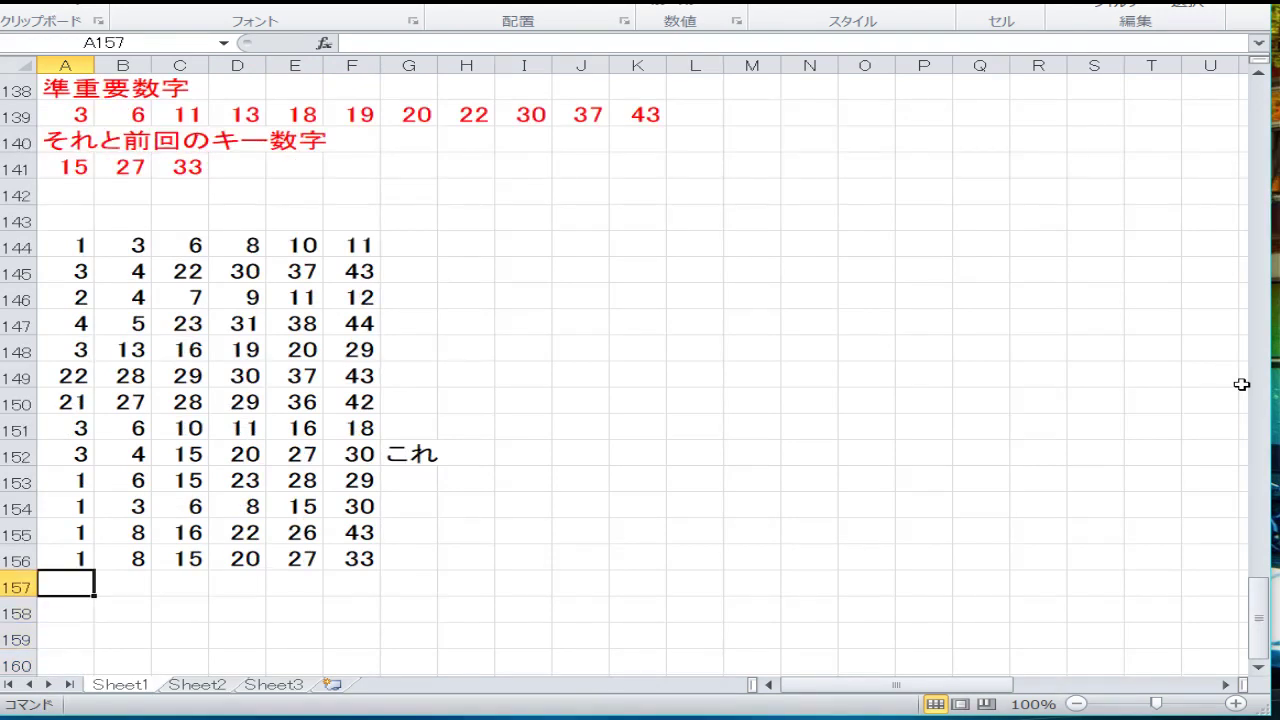
pyautogui.write('4')
pyautogui.press('Tab')
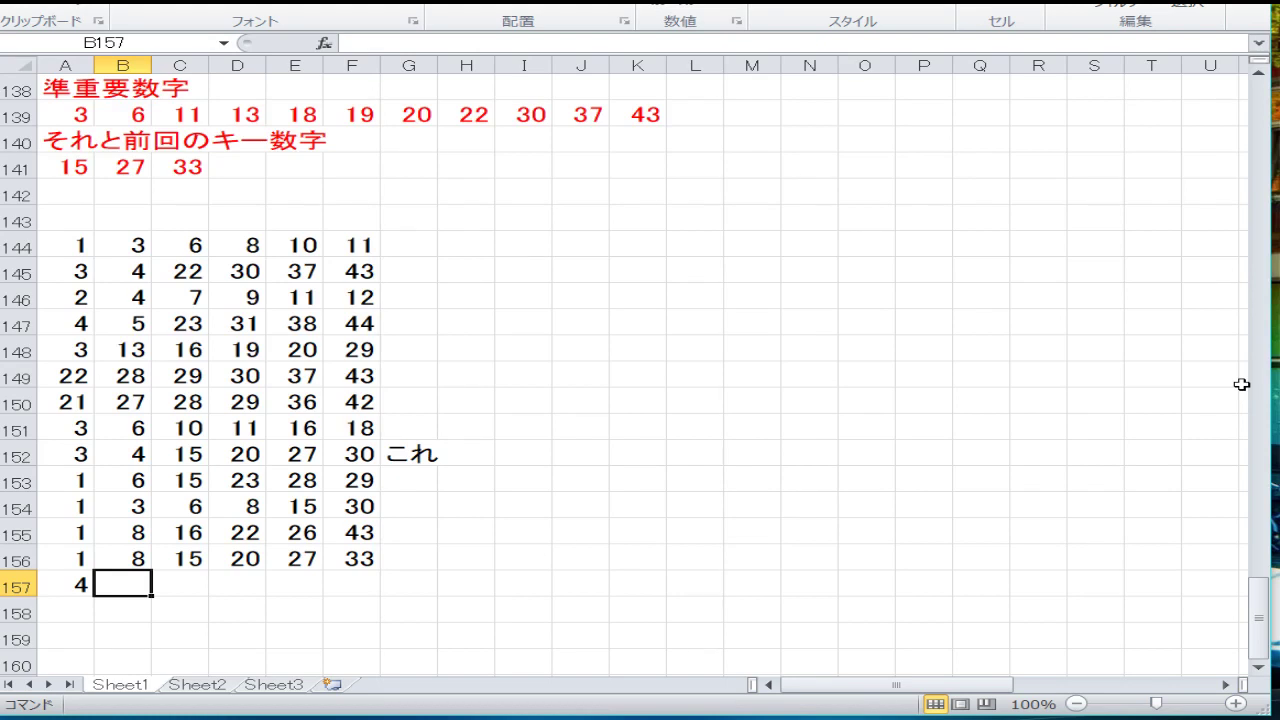
pyautogui.write('7')
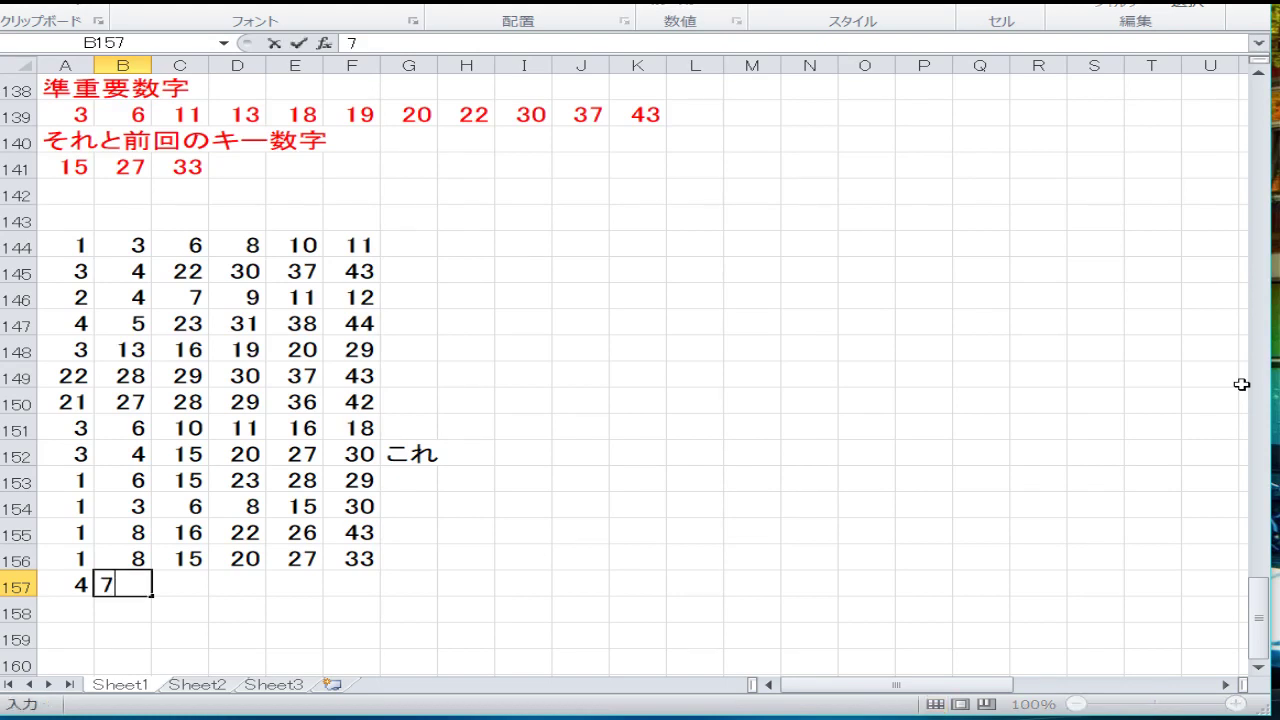
pyautogui.press('Tab')
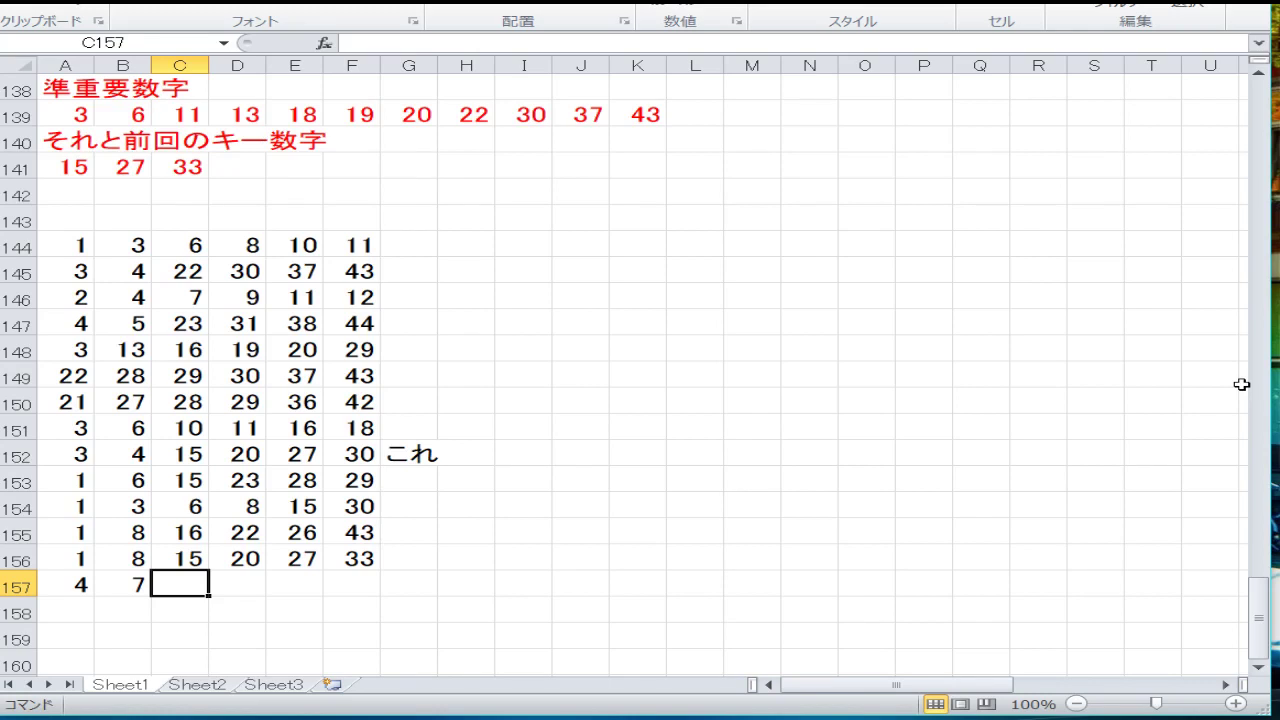
pyautogui.write('11')
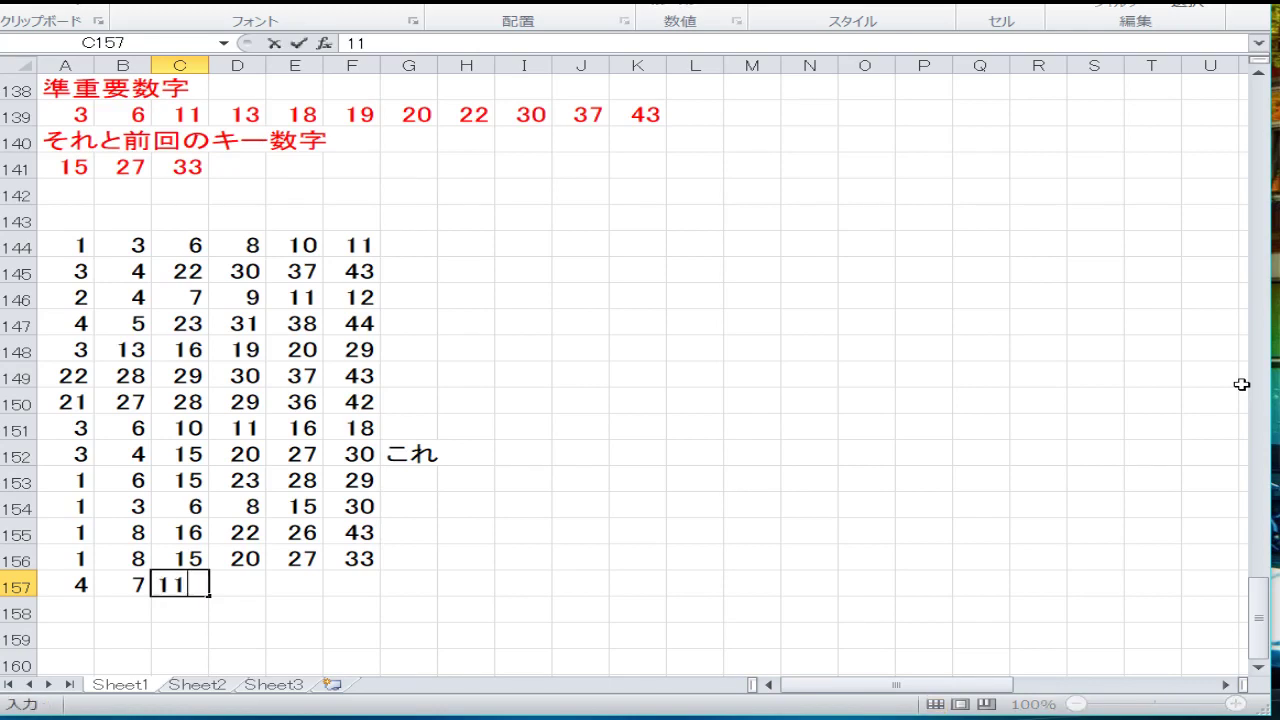
pyautogui.press('Tab')
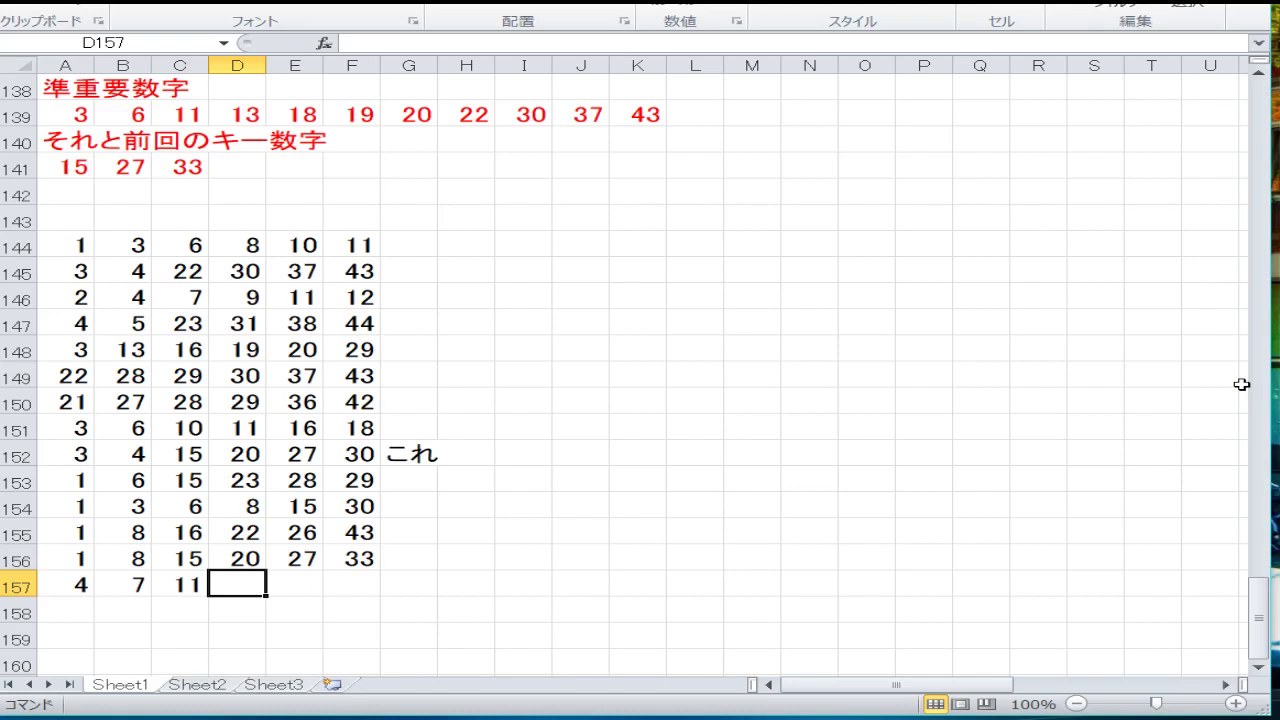
# Step: Complete the fourteenth combination with 15 in D157, 30 in E157 and 33 in F157
pyautogui.write('15')
pyautogui.press('Tab')
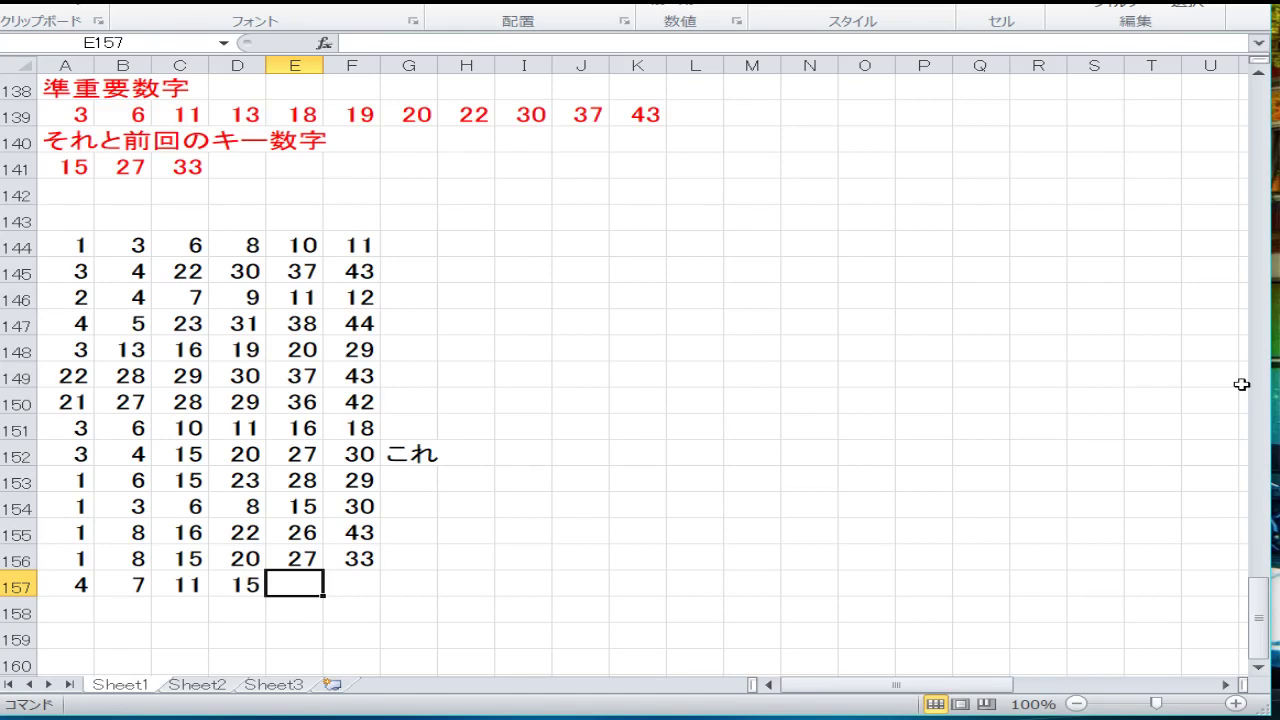
pyautogui.write('30')
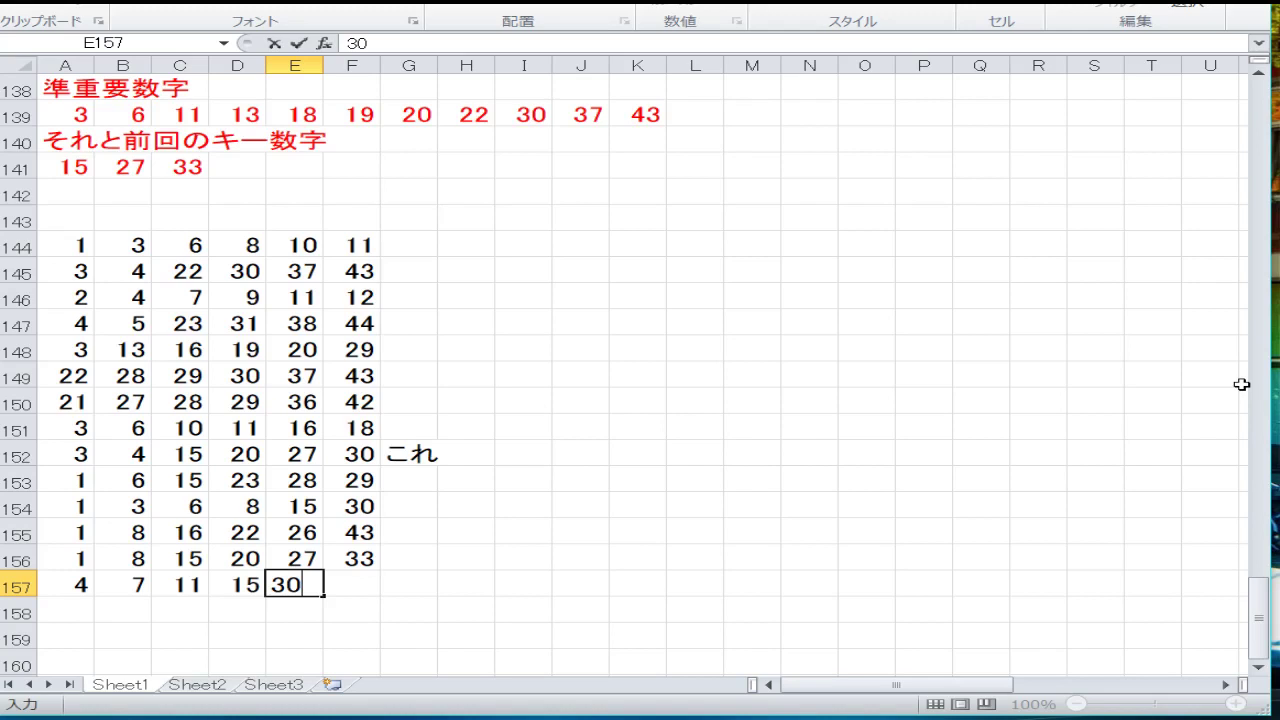
pyautogui.press('Tab')
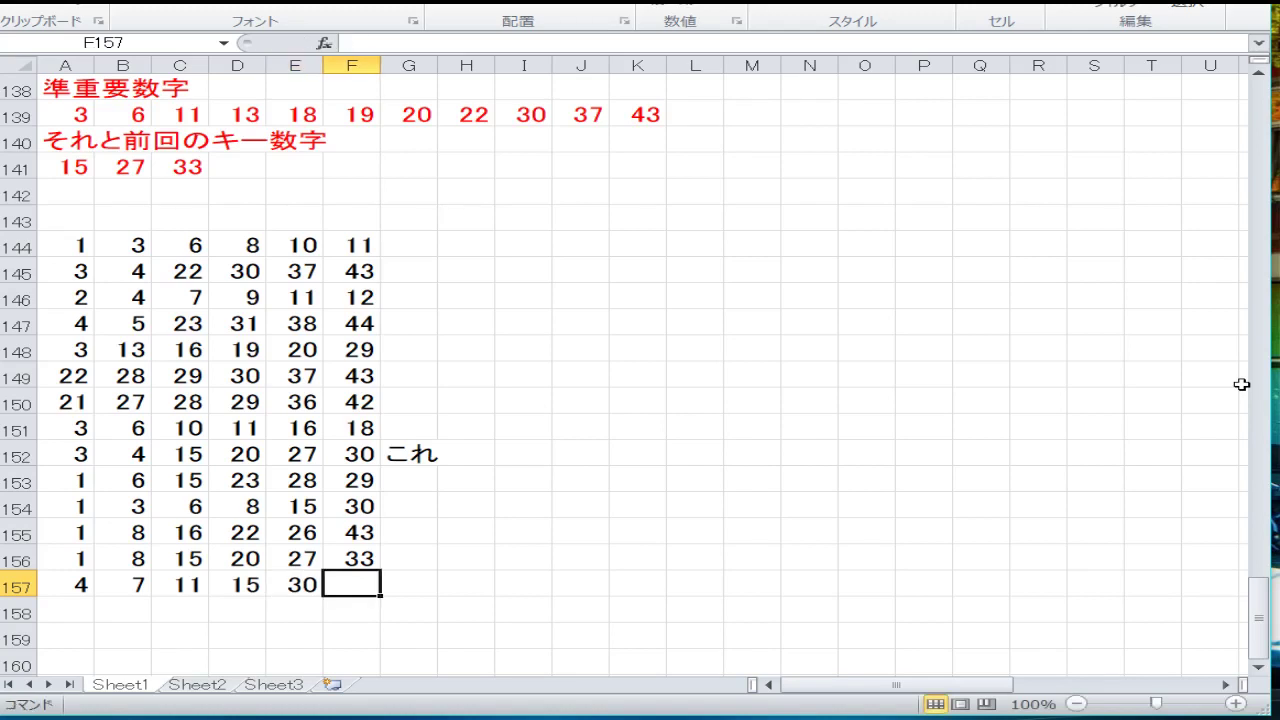
pyautogui.write('33')
pyautogui.press('Return')
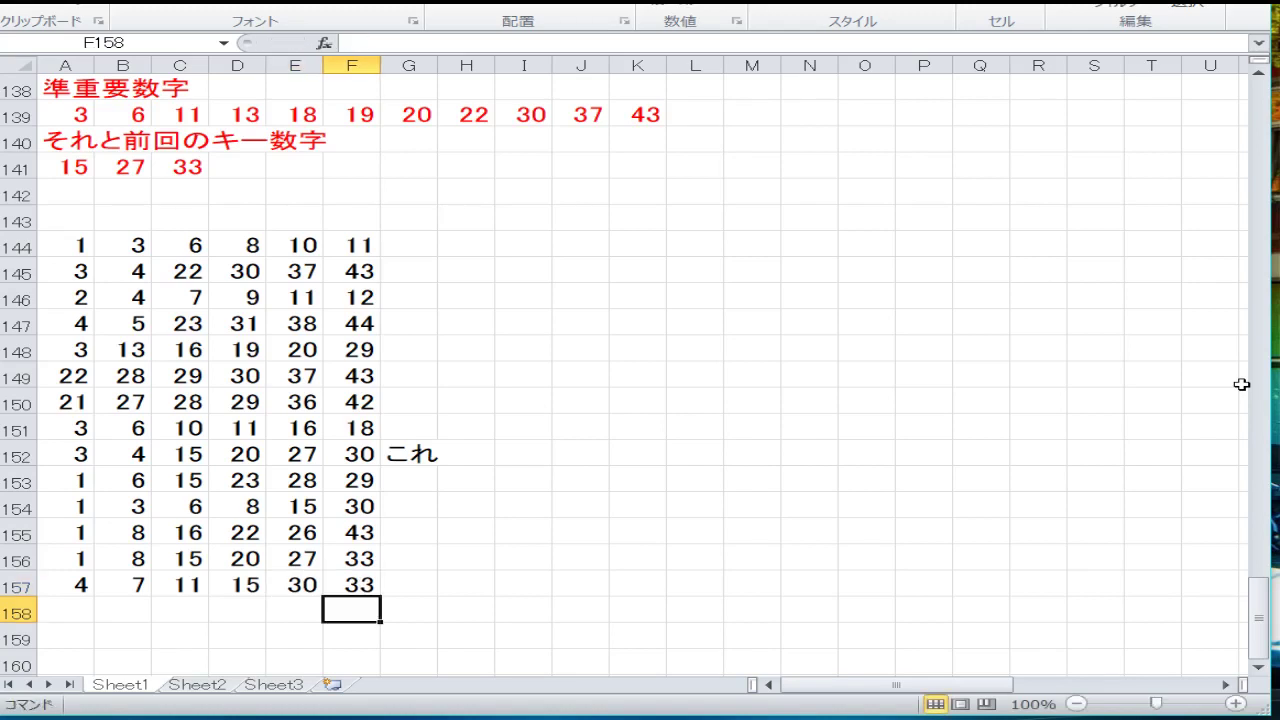
# Step: Start the fifteenth combination with 1 in A158 and 4 in B158
pyautogui.press('Left')
pyautogui.press('Left')
pyautogui.press('Left')
pyautogui.press('Left')
pyautogui.press('Left')
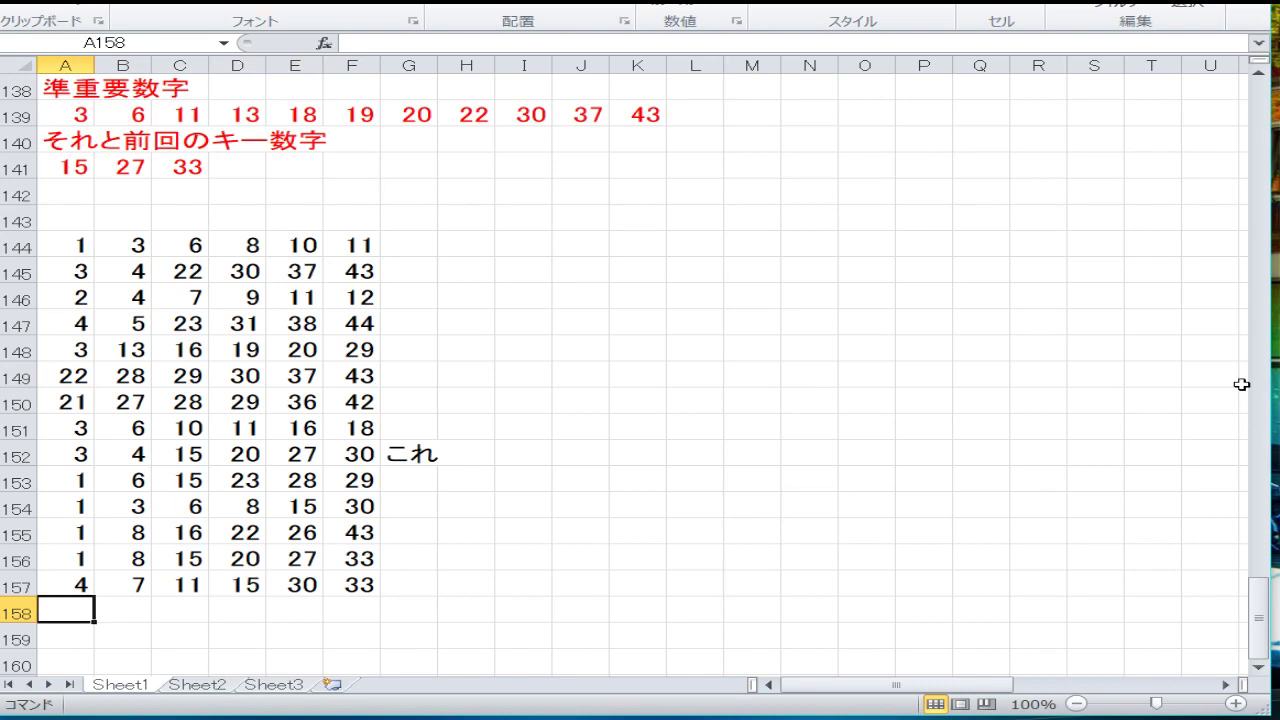
pyautogui.write('1')
pyautogui.press('Tab')
pyautogui.write('4')
pyautogui.press('Tab')
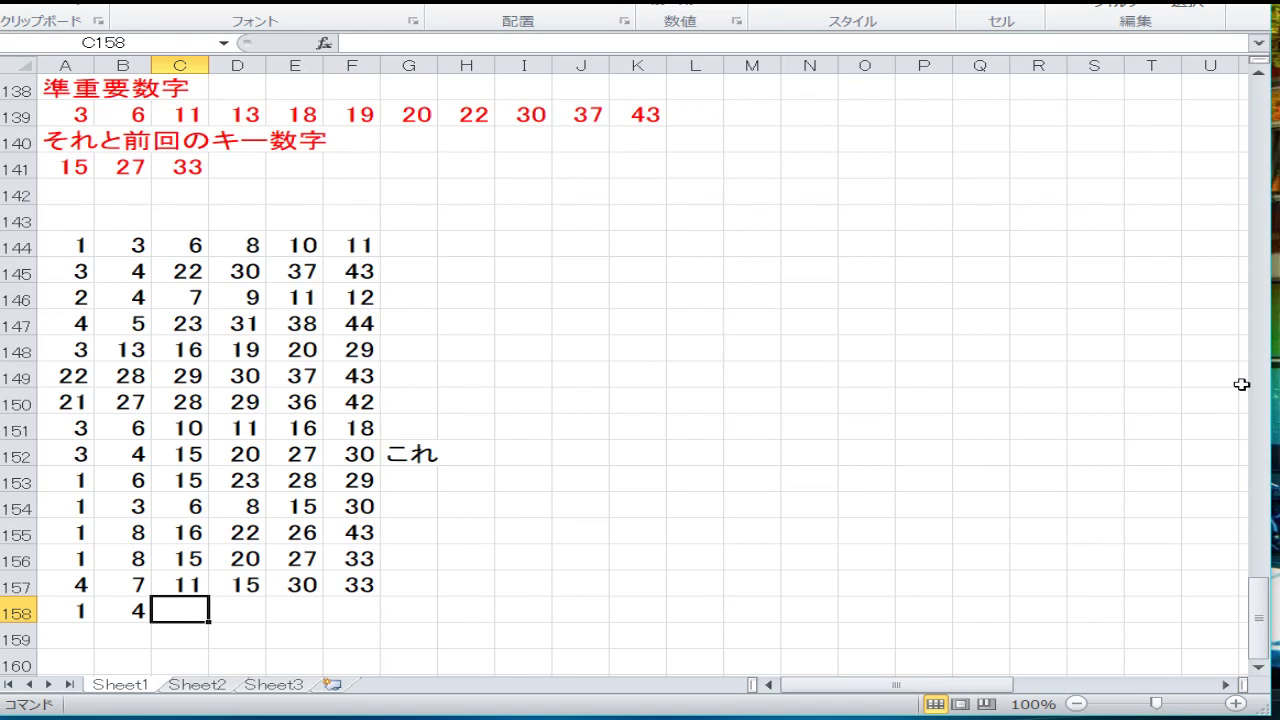
# Step: Try 15 in C158 and 20 in D158 as the next numbers of the fifteenth combination
pyautogui.write('15')
pyautogui.press('Tab')
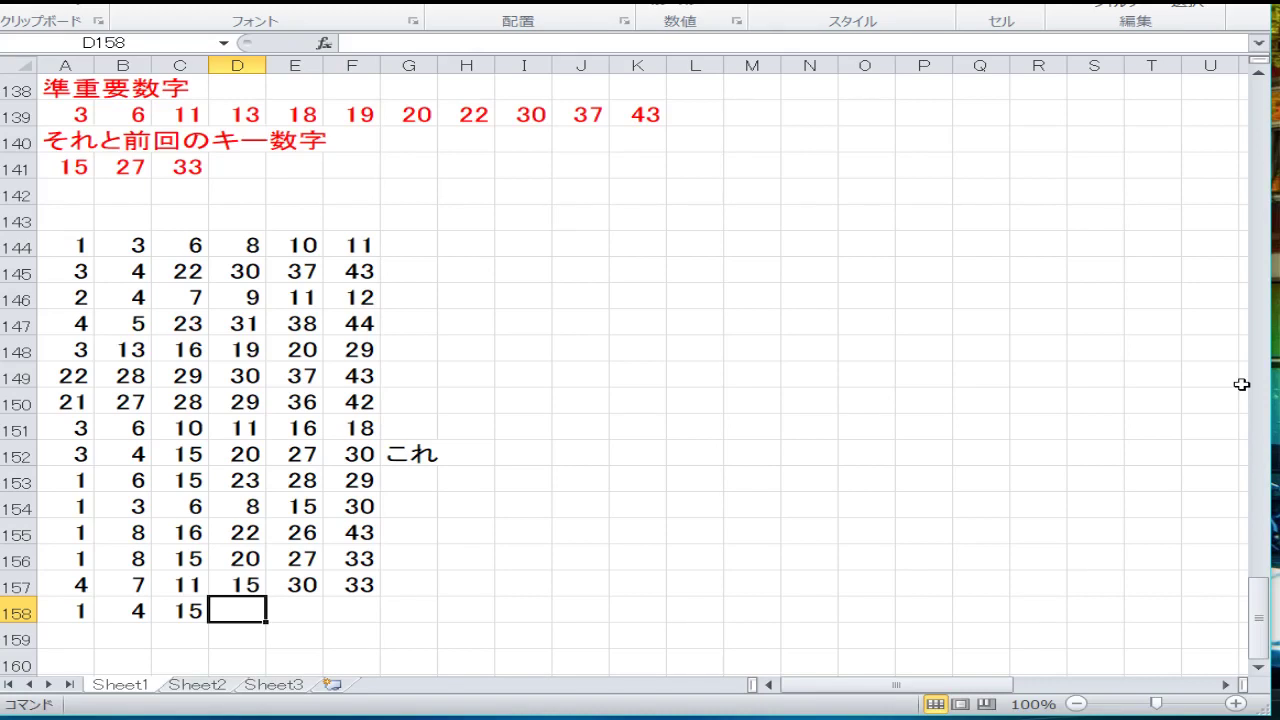
pyautogui.write('20')
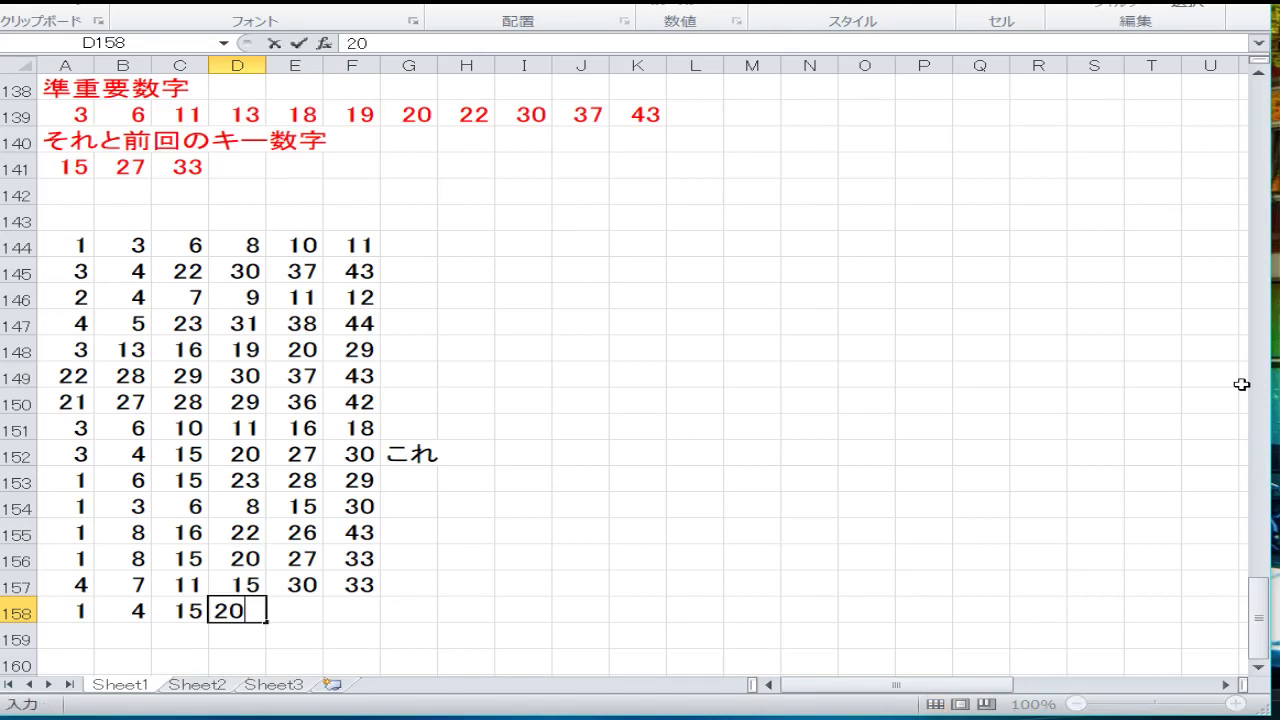
pyautogui.press('Tab')
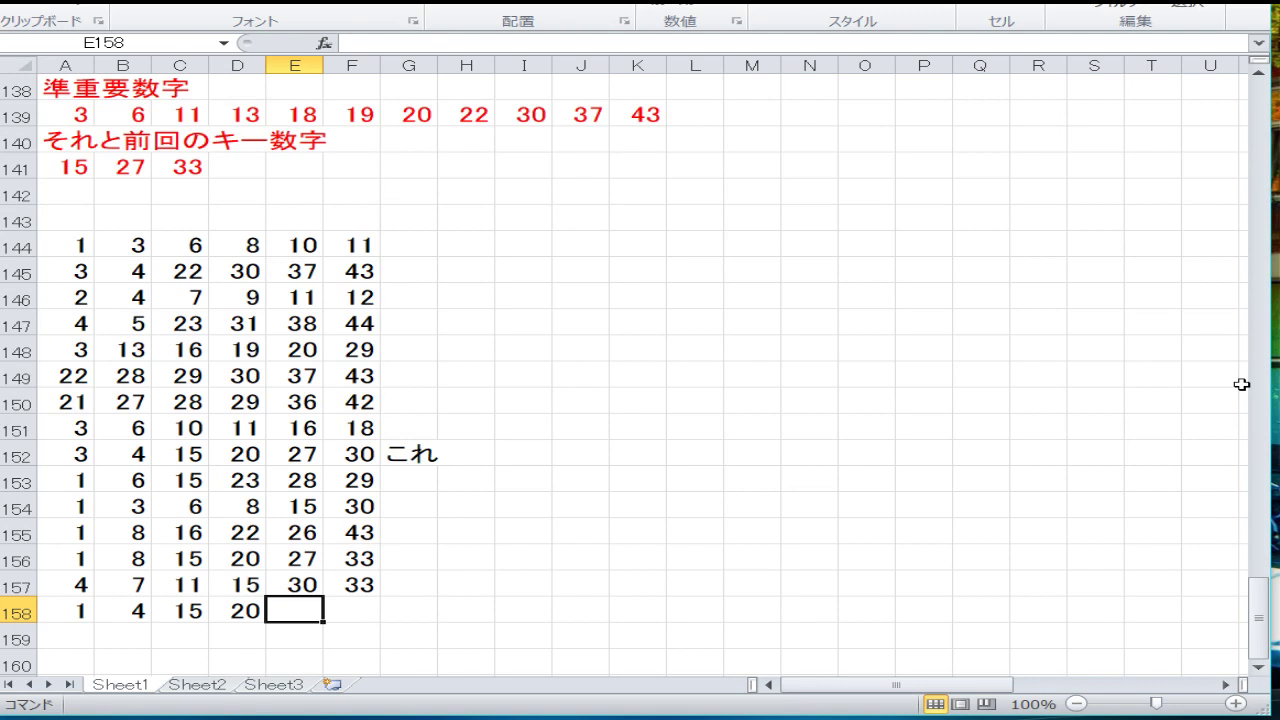
# Step: Check the number lists above and the earlier combinations for numbers that fit the unfinished row 158
pyautogui.hotkey('ctrl', 'Up')
pyautogui.hotkey('ctrl', 'Up')
pyautogui.hotkey('ctrl', 'Up')
pyautogui.hotkey('ctrl', 'Up')
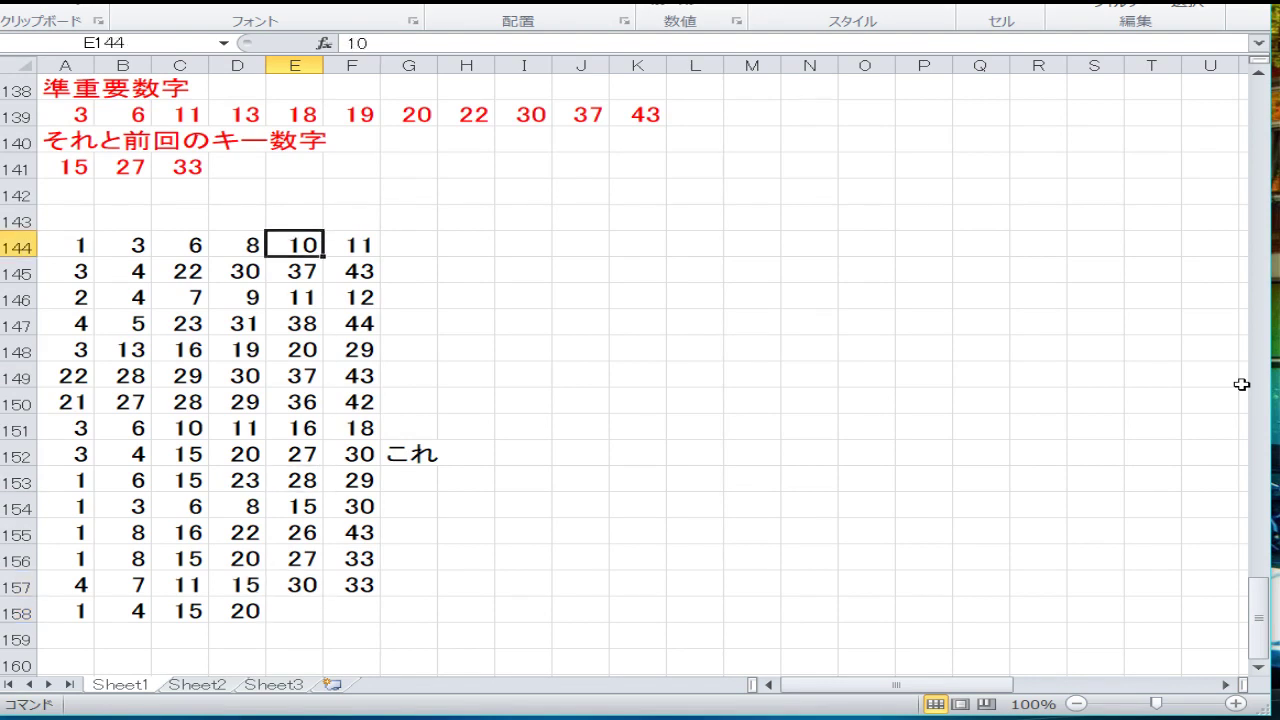
pyautogui.press('Down')
pyautogui.press('Down')
pyautogui.press('Down')
pyautogui.press('Down')
pyautogui.press('Down')
pyautogui.press('Down')
pyautogui.press('Down')
pyautogui.press('Down')
pyautogui.press('Down')
pyautogui.press('Down')
pyautogui.press('Down')
pyautogui.press('Down')
pyautogui.press('Down')
pyautogui.press('Down')
pyautogui.press('Down')
pyautogui.press('Down')
pyautogui.press('Down')
pyautogui.press('Down')
pyautogui.press('Down')
pyautogui.press('Down')
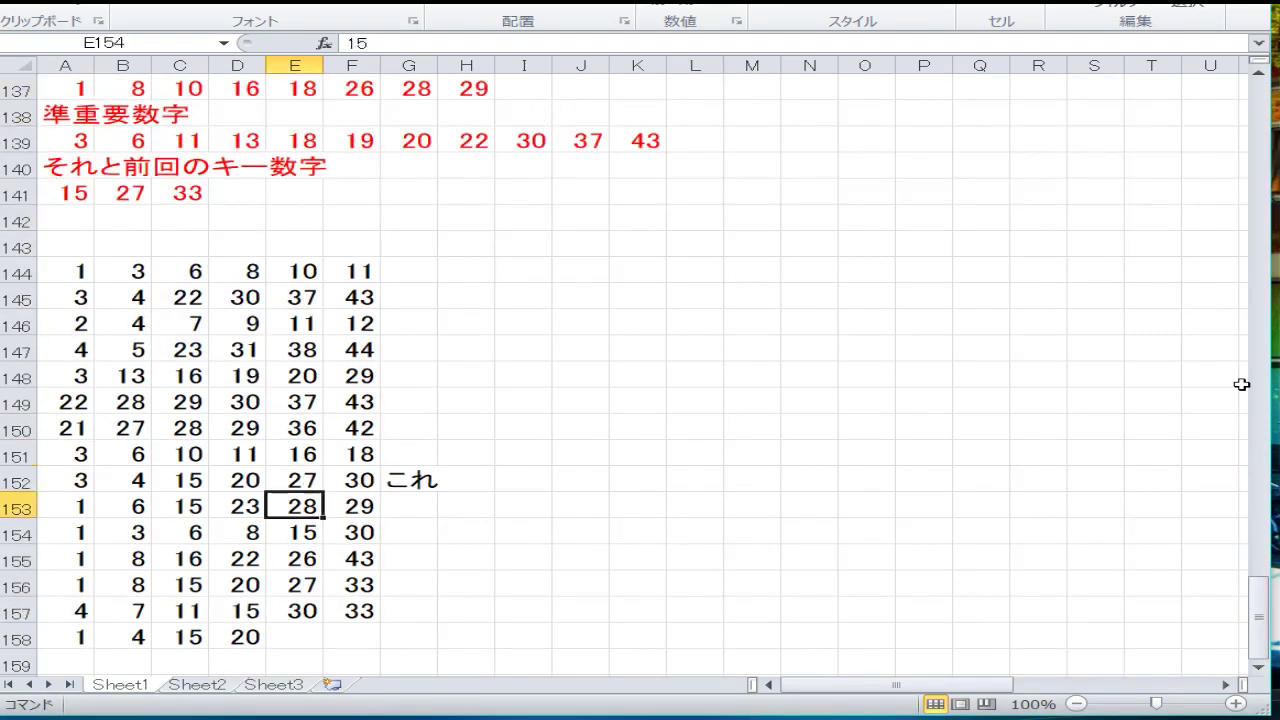
# Step: Replace the third and fourth numbers of row 158 with 16 in C158 and 26 in D158
pyautogui.press('Left')
pyautogui.press('Left')
pyautogui.write('16')
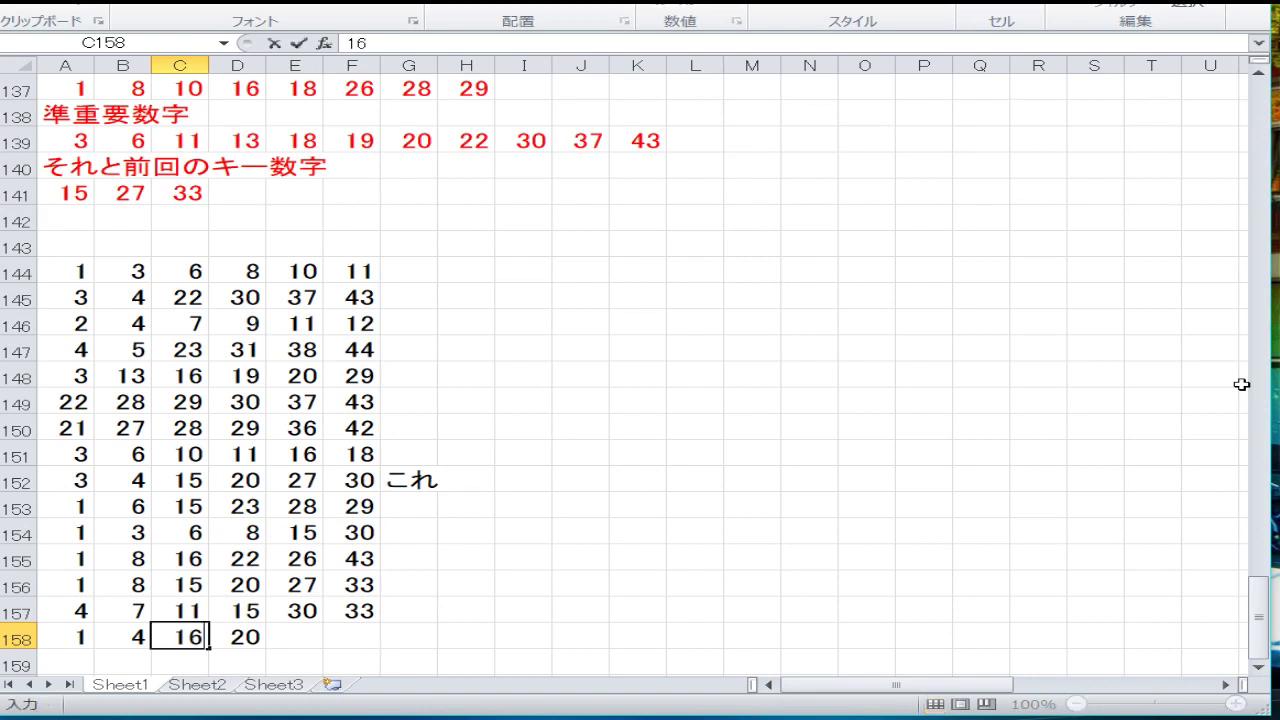
pyautogui.press('Right')
pyautogui.write('26')
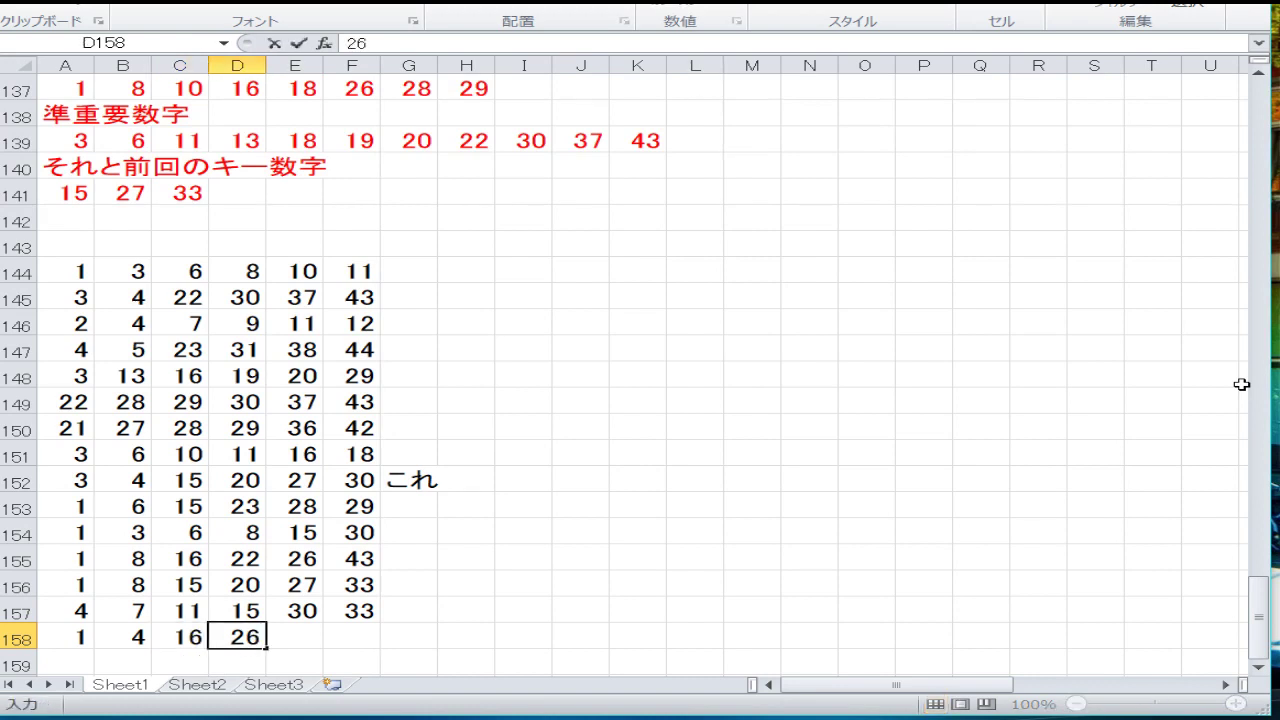
pyautogui.press('Right')
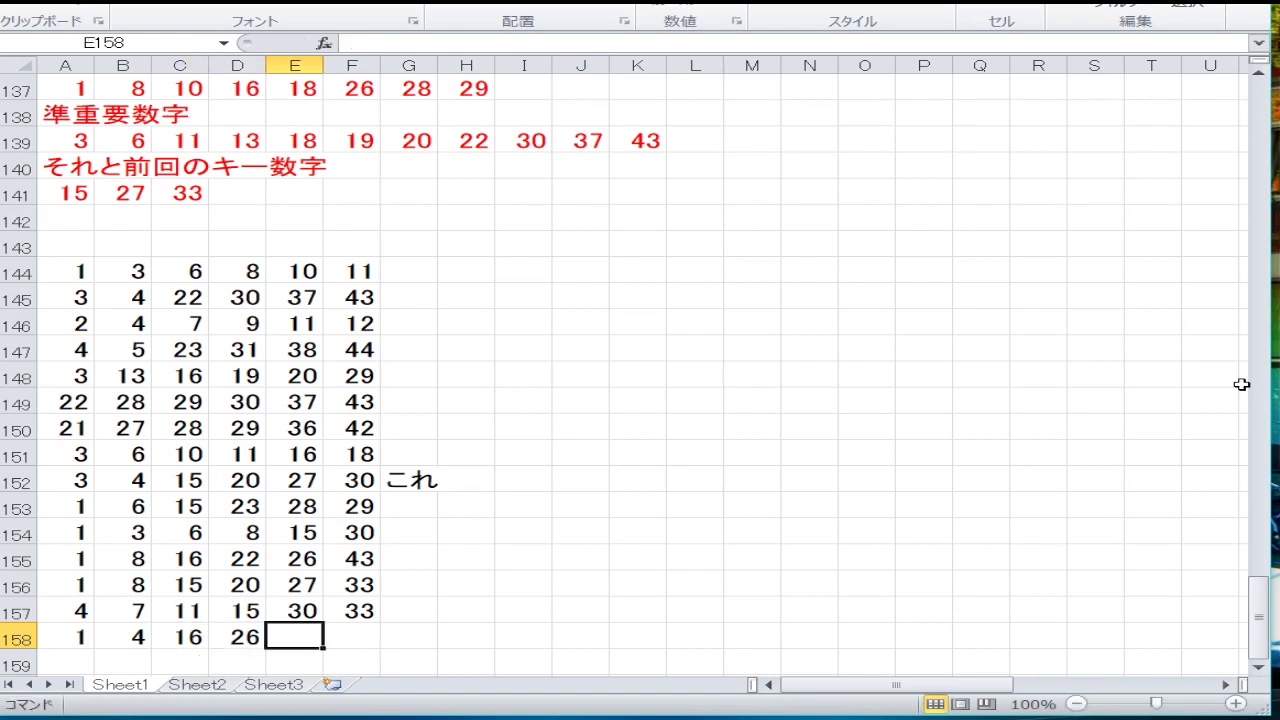
# Step: Complete the fifteenth combination with 28 in E158 and 30 in F158
pyautogui.write('28')
pyautogui.press('Right')
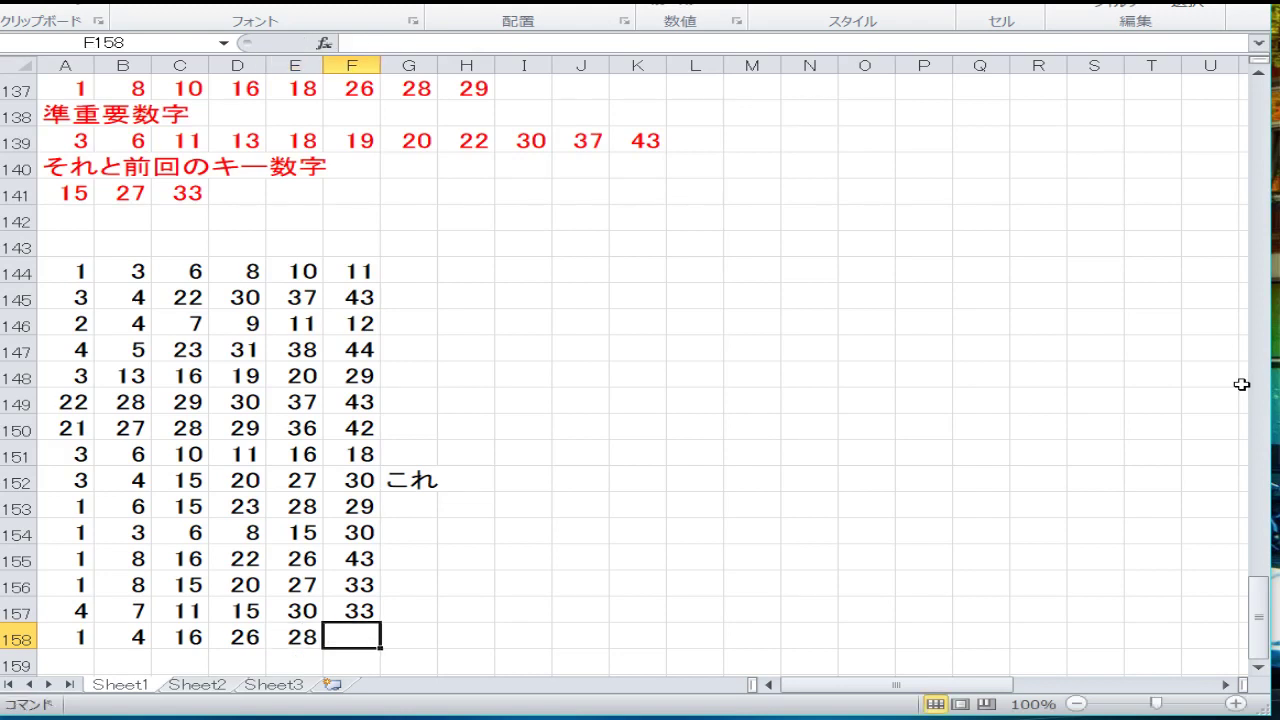
pyautogui.write('30')
pyautogui.press('Return')
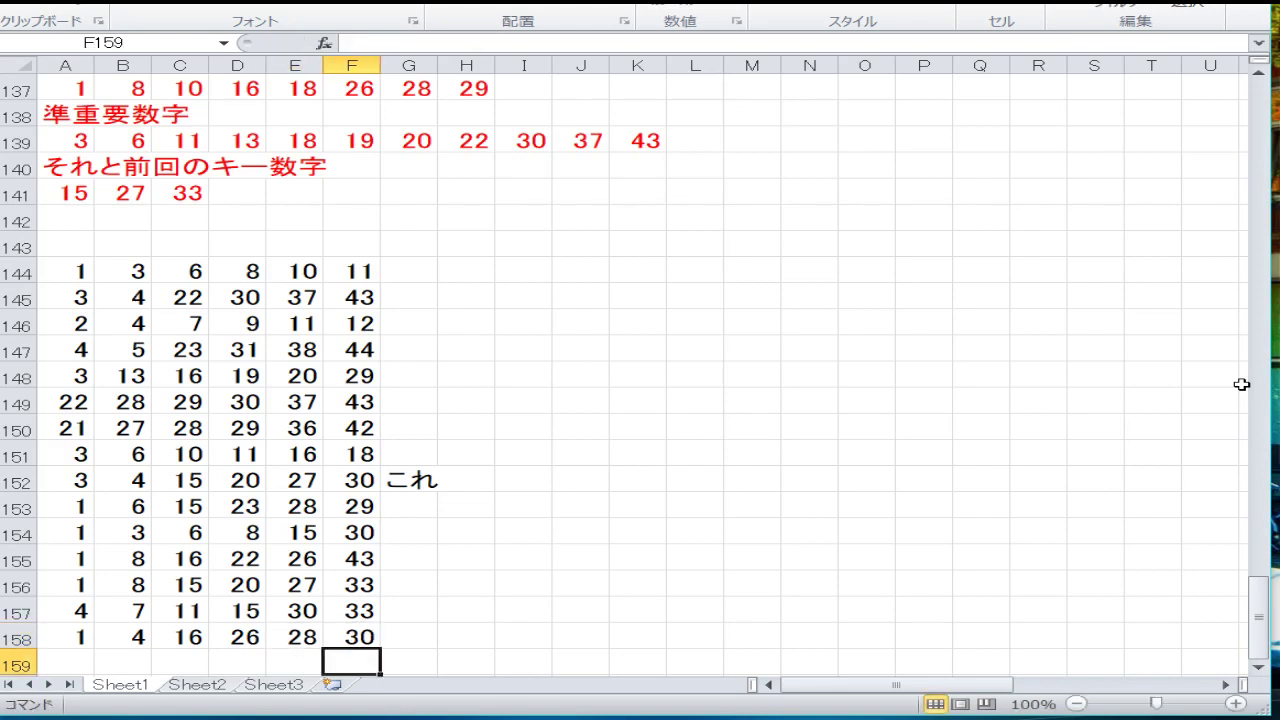
# Step: Review the entered combinations upward from the empty rows below row 158 to row 144
pyautogui.press('Down')
pyautogui.press('Down')
pyautogui.press('Up')
pyautogui.press('Up')
pyautogui.press('Up')
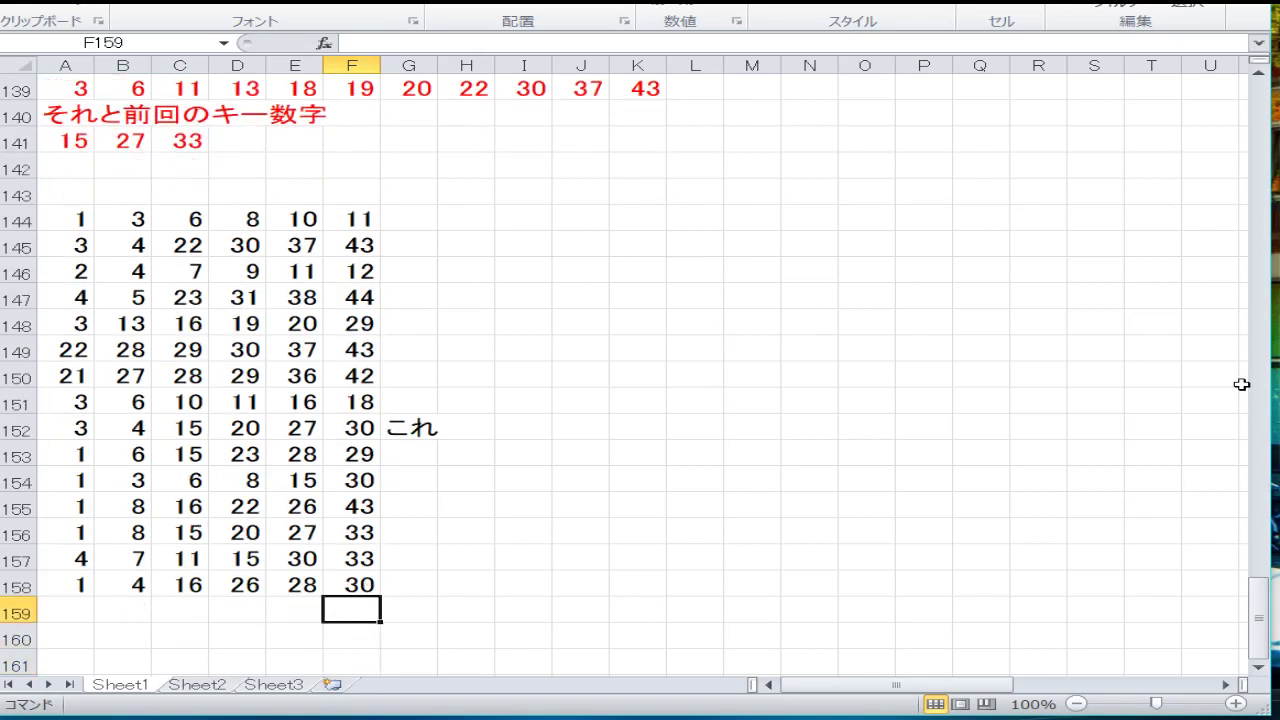
pyautogui.press('Up')
pyautogui.press('Up')
pyautogui.press('Up')
pyautogui.press('Up')
pyautogui.press('Up')
pyautogui.press('Up')
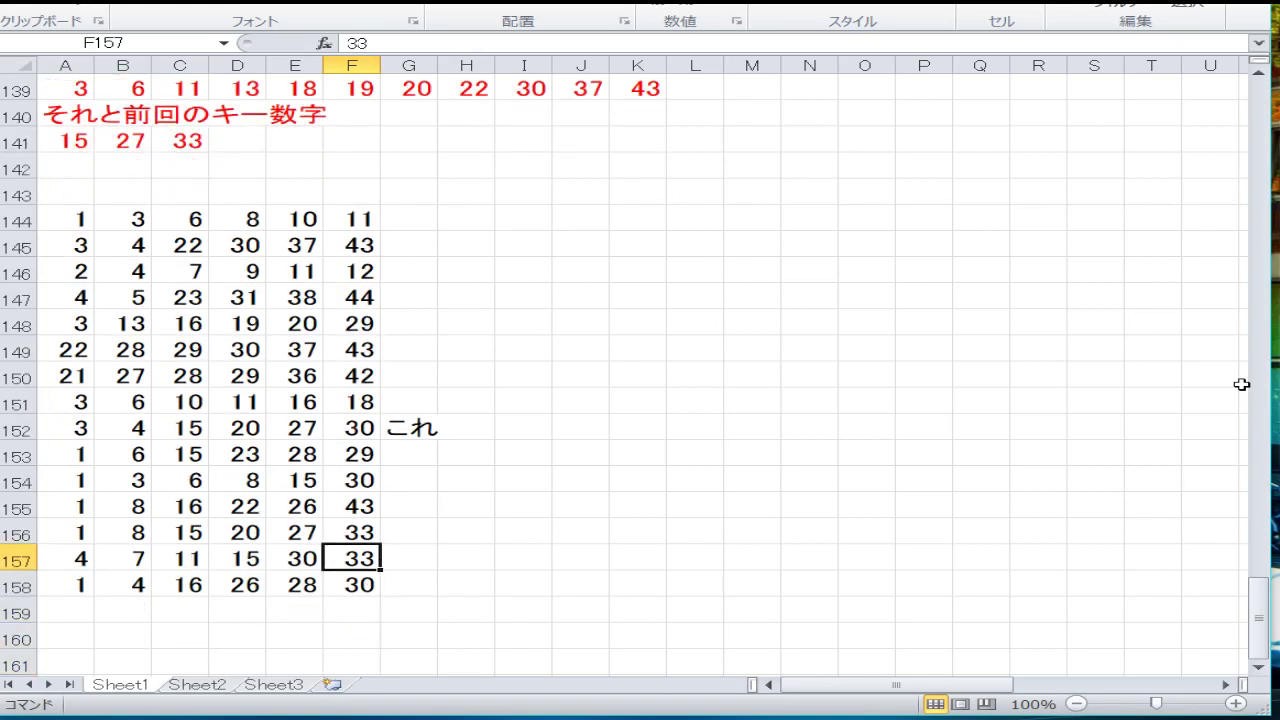
pyautogui.press('Up')
pyautogui.press('Up')
pyautogui.press('Up')
pyautogui.press('Up')
pyautogui.press('Up')
pyautogui.press('Up')
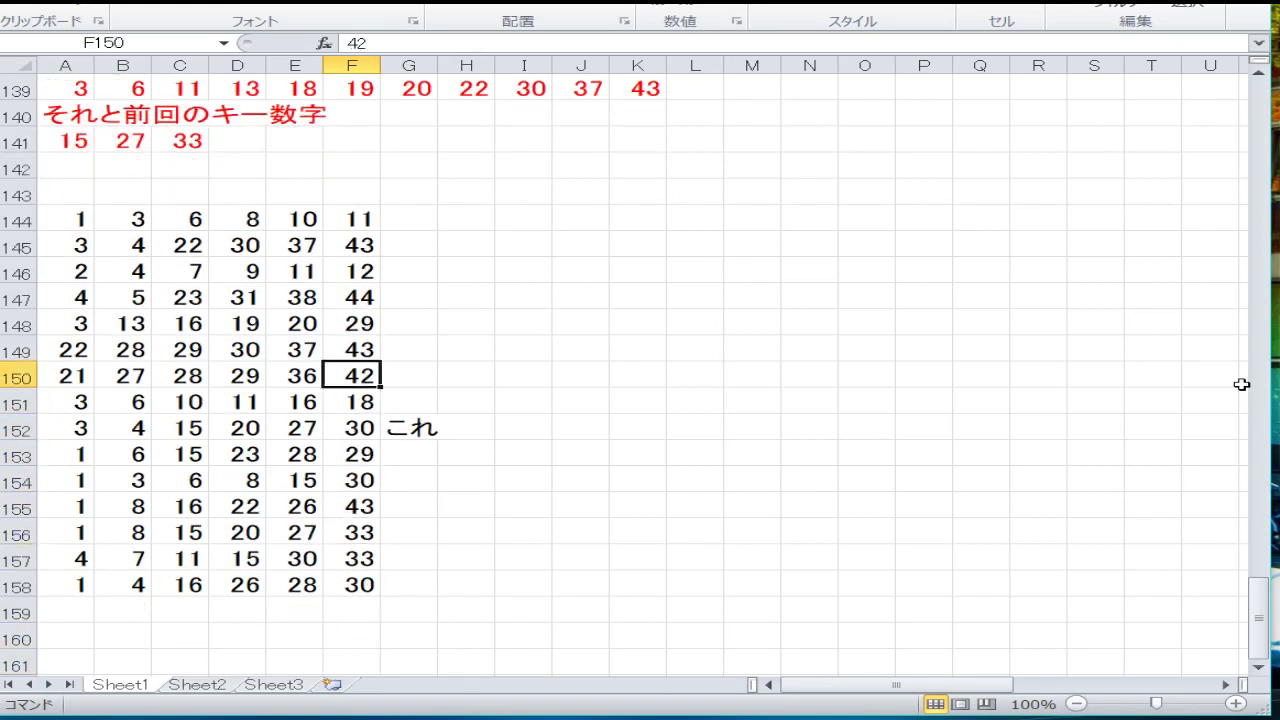
pyautogui.press('Up')
pyautogui.press('Up')
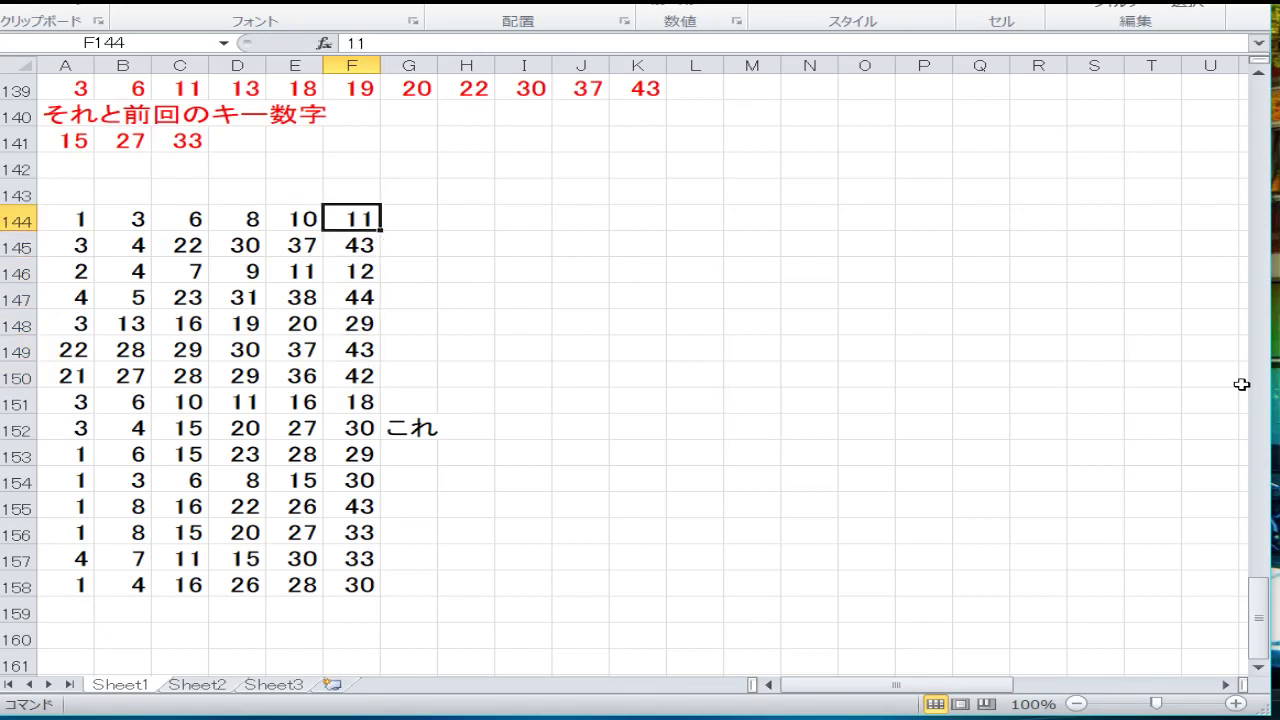
# Step: Review the combinations back down from row 144 to row 158, comparing the last three rows
pyautogui.press('Down')
pyautogui.press('Down')
pyautogui.press('Down')
pyautogui.press('Down')
pyautogui.press('Down')
pyautogui.press('Down')
pyautogui.press('Down')
pyautogui.press('Down')
pyautogui.press('Down')
pyautogui.press('Down')
pyautogui.press('Down')
pyautogui.press('Down')
pyautogui.press('Down')
pyautogui.press('Down')
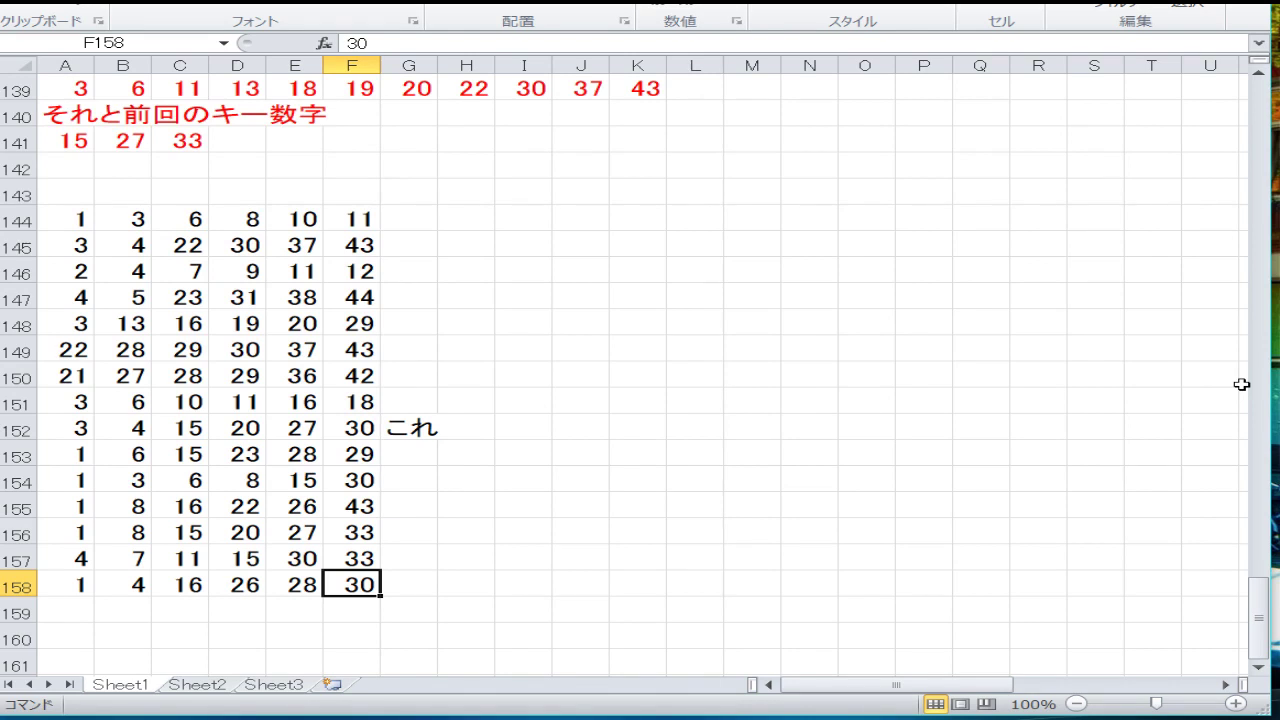
pyautogui.press('Up')
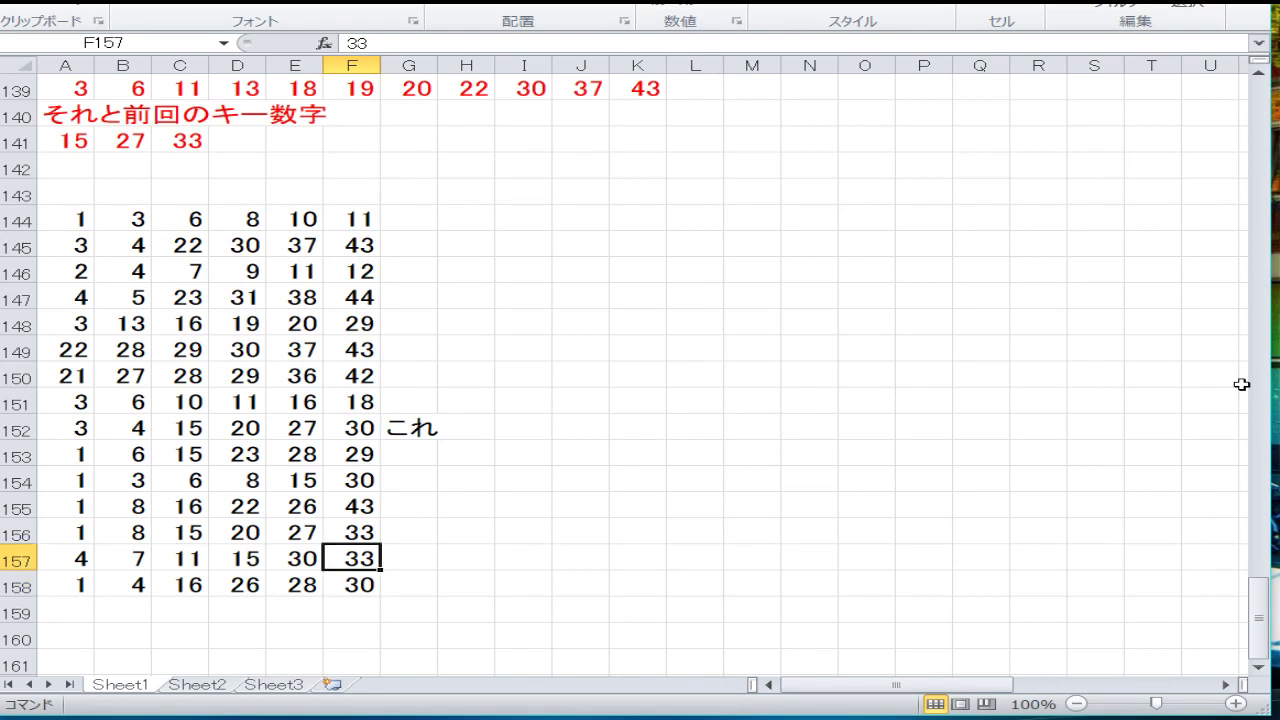
pyautogui.press('Up')
pyautogui.press('Down')
pyautogui.press('Down')
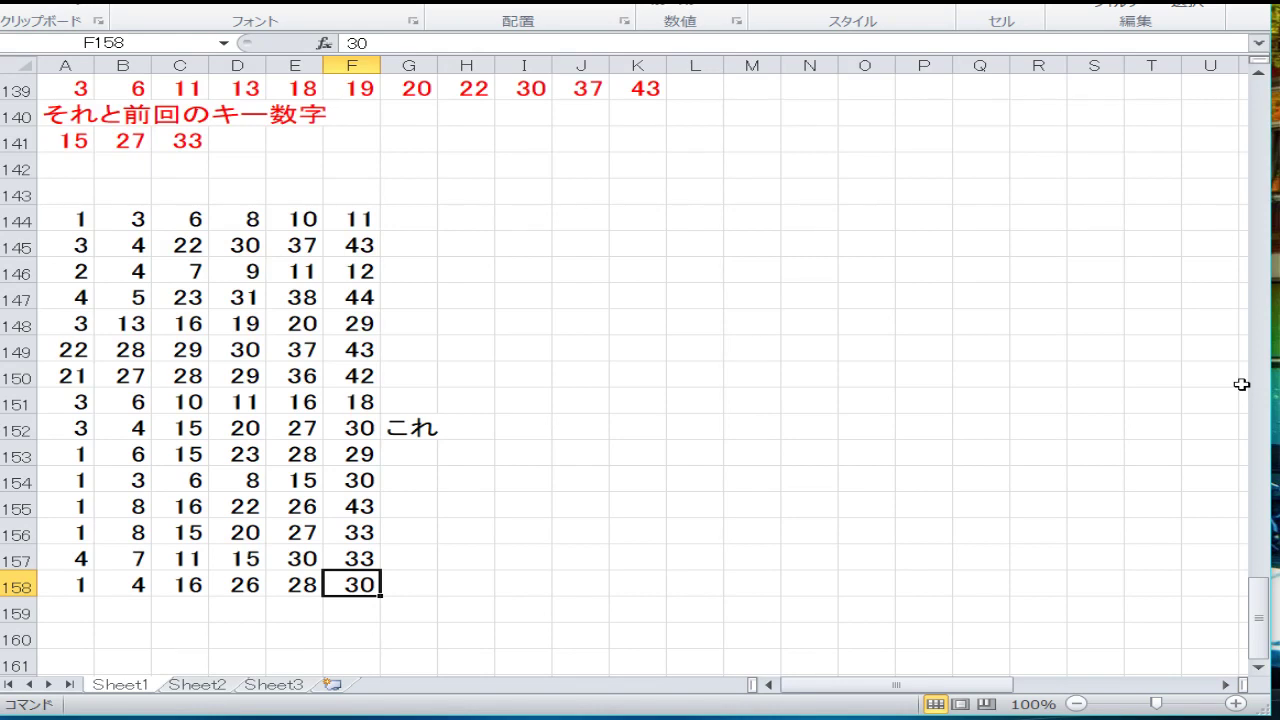
# Step: Look over the combinations again together with the important, semi-important and key number lists in rows 137 to 141
pyautogui.press('Up')
pyautogui.press('Up')
pyautogui.press('Up')
pyautogui.press('Up')
pyautogui.press('Up')
pyautogui.press('Up')
pyautogui.press('Up')
pyautogui.press('Up')
pyautogui.press('Up')
pyautogui.press('Up')
pyautogui.press('Up')
pyautogui.press('Up')
pyautogui.press('Up')
pyautogui.press('Up')
pyautogui.press('Up')
pyautogui.press('Up')
pyautogui.press('Up')
pyautogui.press('Up')
pyautogui.press('Up')
pyautogui.press('Up')
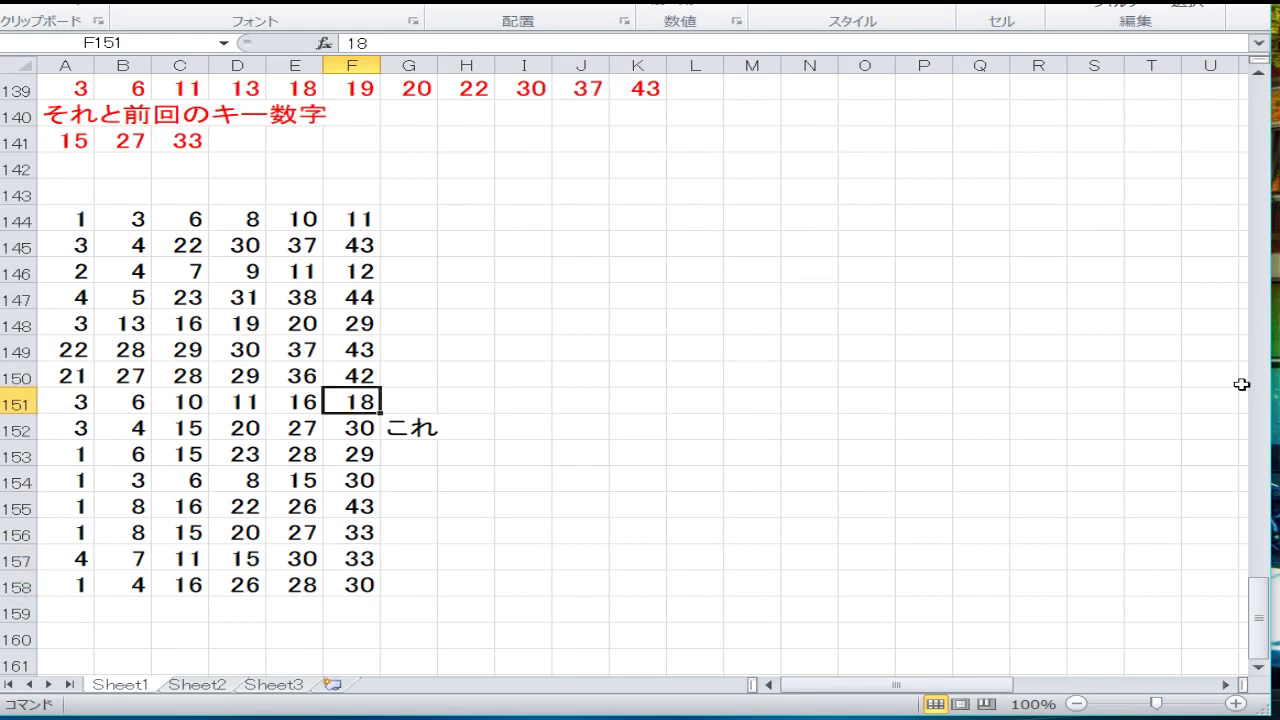
pyautogui.press('Down')
pyautogui.press('Down')
pyautogui.press('Down')
pyautogui.press('Down')
pyautogui.press('Down')
pyautogui.press('Down')
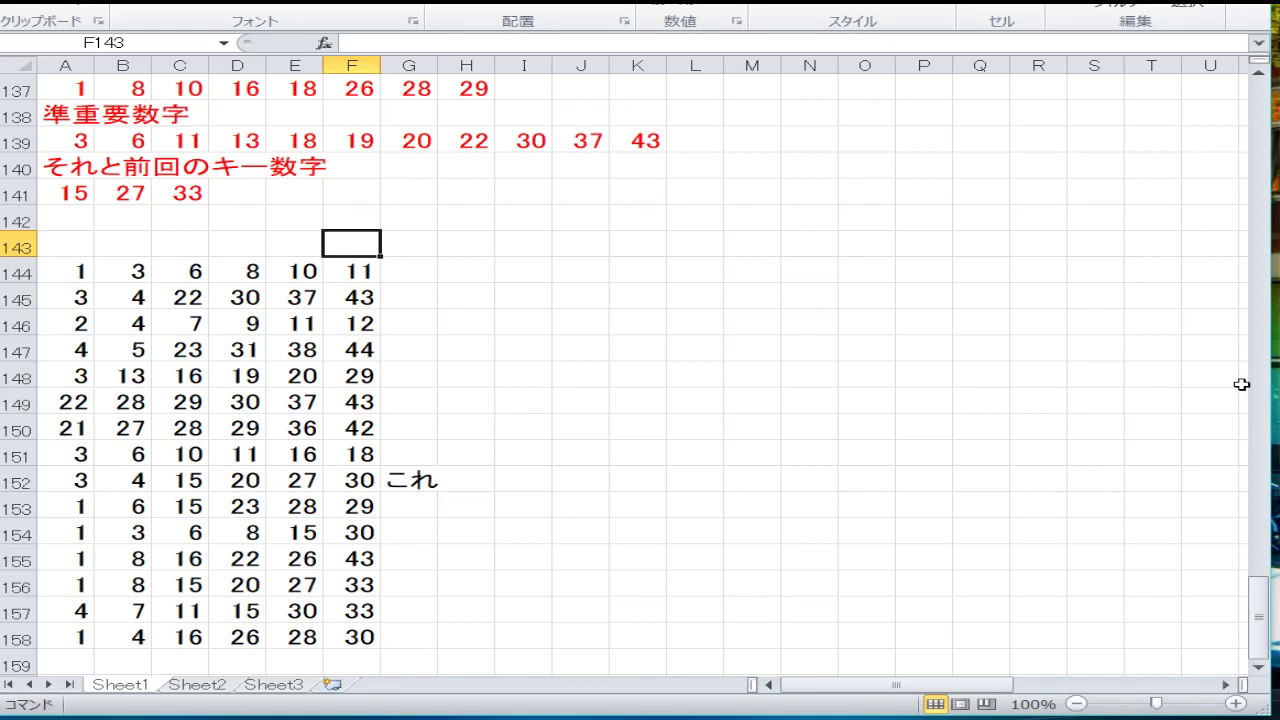
# Step: Go through the finished combinations once more from row 144 down to the empty cell F161
pyautogui.press('Down')
pyautogui.press('Down')
pyautogui.press('Down')
pyautogui.press('Down')
pyautogui.press('Down')
pyautogui.press('Down')
pyautogui.press('Down')
pyautogui.press('Down')
pyautogui.press('Down')
pyautogui.press('Down')
pyautogui.press('Down')
pyautogui.press('Down')
pyautogui.press('Down')
pyautogui.press('Down')
pyautogui.press('Down')
pyautogui.press('Down')
pyautogui.press('Down')
pyautogui.press('Down')
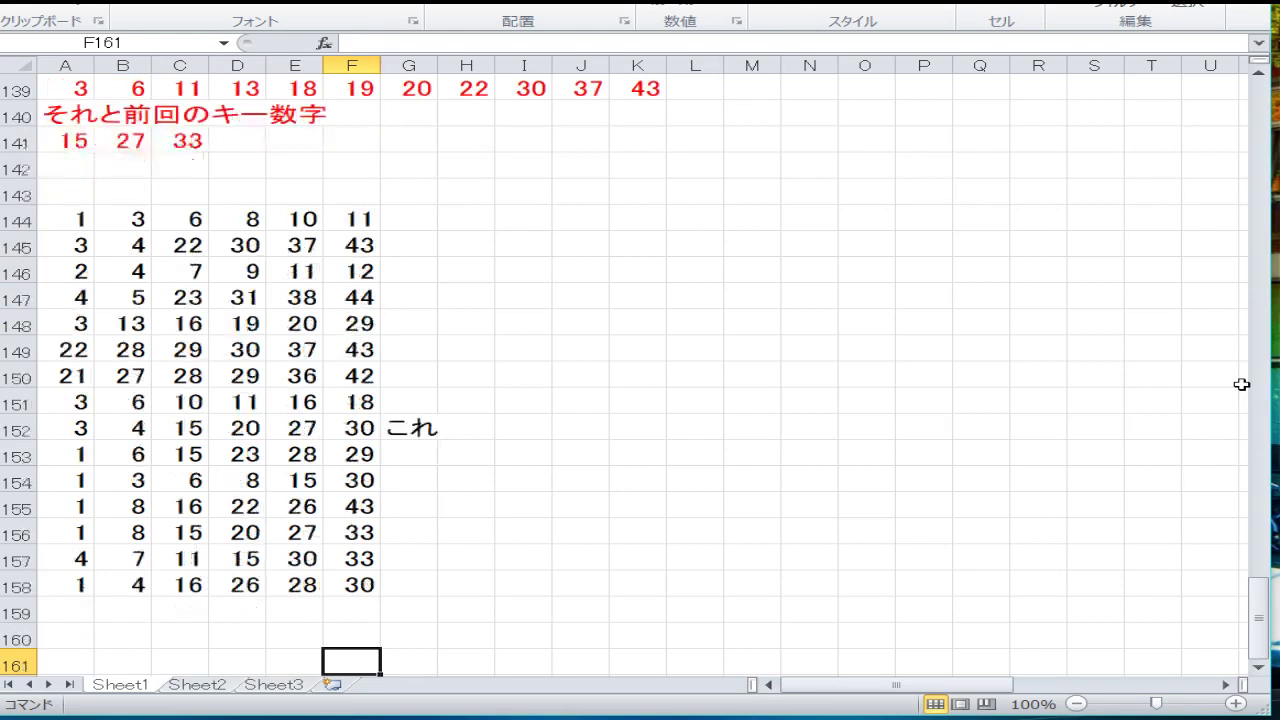
# Step: Review the combinations from row 158 upward, then the number lists and reference draws up to row 124
pyautogui.press('Up')
pyautogui.press('Up')
pyautogui.press('Up')
pyautogui.press('Up')
pyautogui.press('Up')
pyautogui.press('Up')
pyautogui.press('Up')
pyautogui.press('Up')
pyautogui.press('Up')
pyautogui.press('Up')
pyautogui.press('Up')
pyautogui.press('Up')
pyautogui.press('Up')
pyautogui.press('Up')
pyautogui.press('Up')
pyautogui.press('Up')
pyautogui.press('Up')
pyautogui.press('Up')
pyautogui.press('Up')
pyautogui.press('Up')
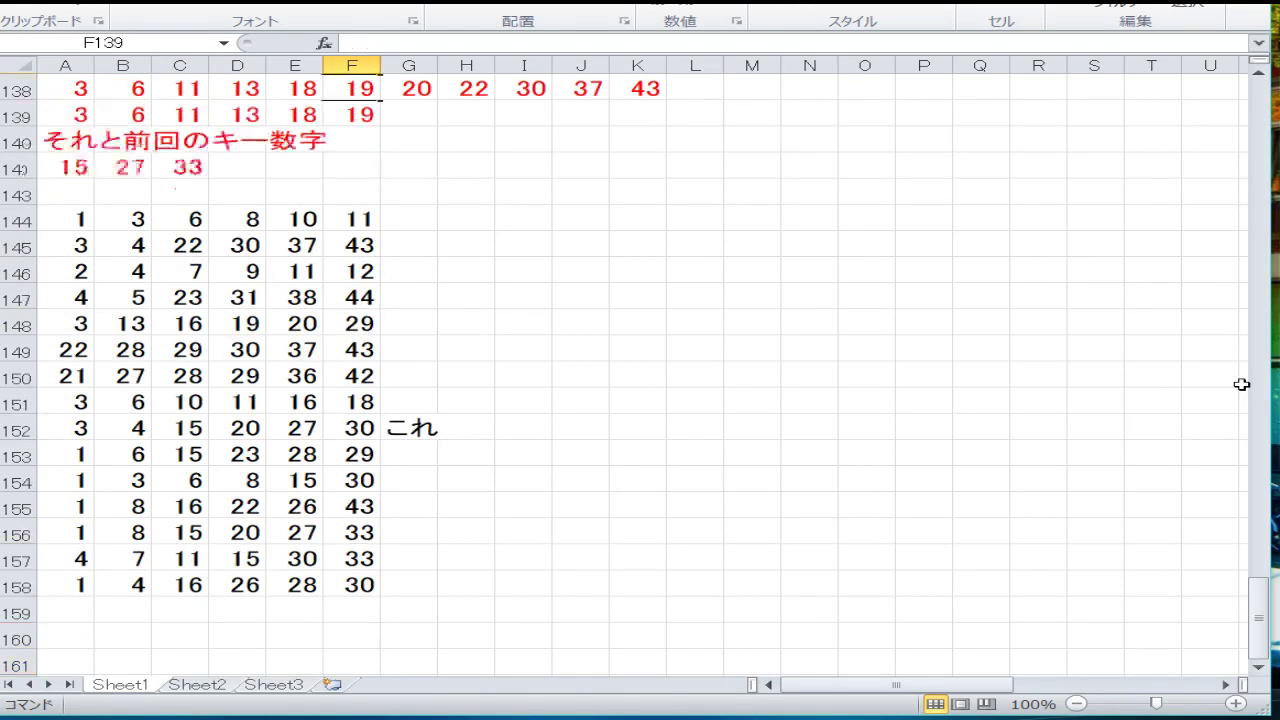
pyautogui.press('Up')
pyautogui.press('Up')
pyautogui.press('Up')
pyautogui.press('Up')
pyautogui.press('Up')
pyautogui.press('Up')
pyautogui.press('Up')
pyautogui.press('Up')
pyautogui.press('Up')
pyautogui.press('Up')
pyautogui.press('Up')
pyautogui.press('Up')
pyautogui.press('Up')
pyautogui.press('Up')
pyautogui.press('Up')
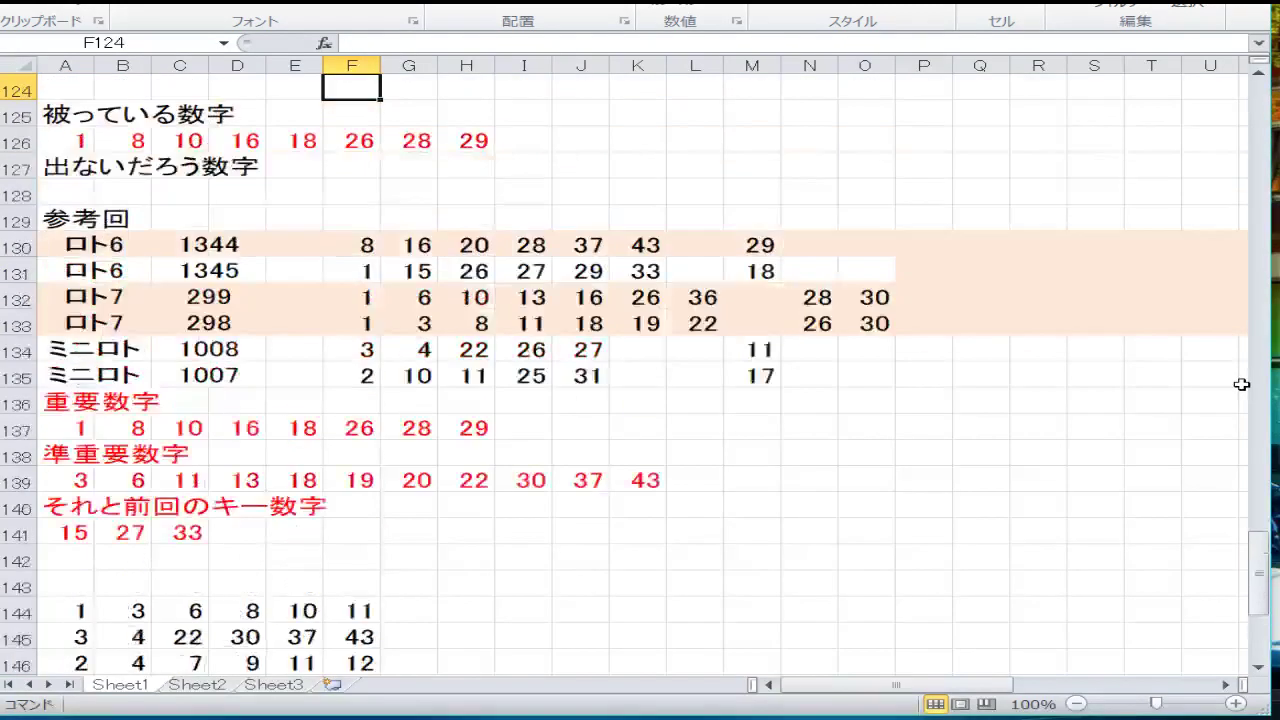
# Step: Examine the reference draws in rows 130 to 135 and the important, semi-important and key numbers down to row 141
pyautogui.press('Down')
pyautogui.press('Down')
pyautogui.press('Down')
pyautogui.press('Down')
pyautogui.press('Down')
pyautogui.press('Down')
pyautogui.press('Down')
pyautogui.press('Down')
pyautogui.press('Down')
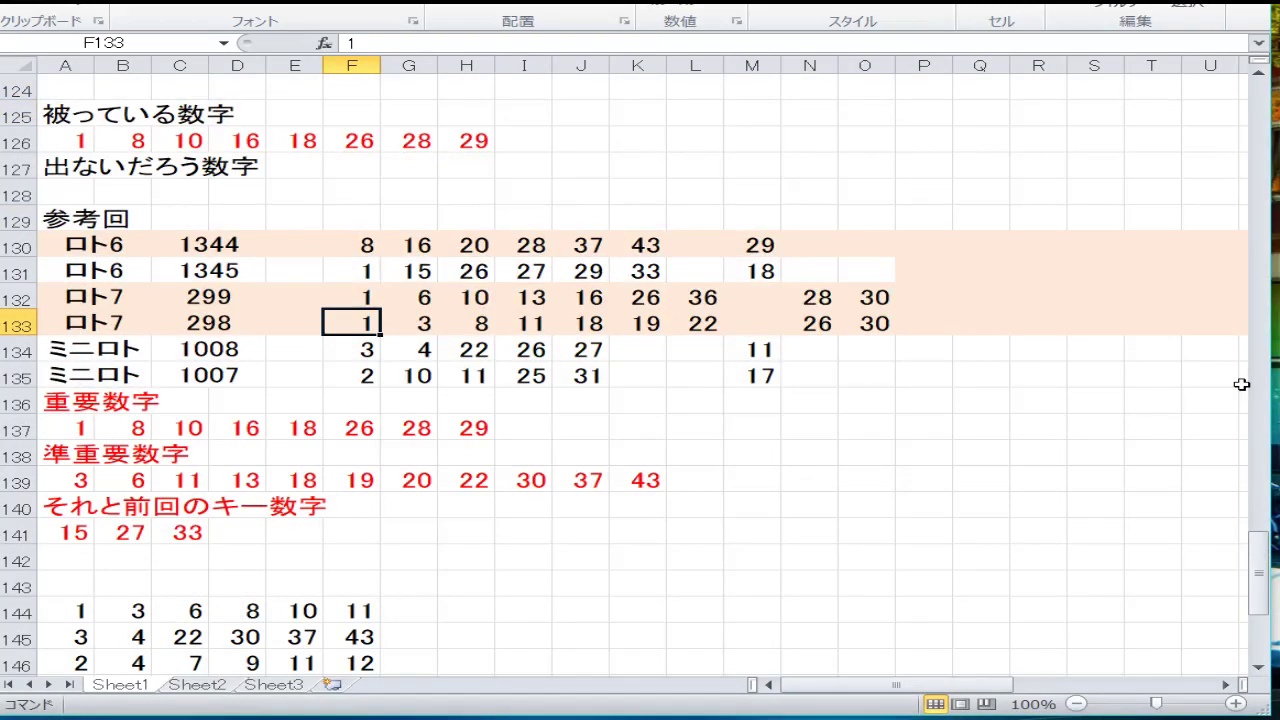
pyautogui.press('Down')
pyautogui.press('Down')
pyautogui.press('Down')
pyautogui.press('Down')
pyautogui.press('Down')
pyautogui.press('Down')
pyautogui.press('Down')
pyautogui.press('Down')
pyautogui.press('Down')
pyautogui.press('Down')
pyautogui.press('Down')
pyautogui.press('Down')
pyautogui.press('Down')
pyautogui.press('Down')
pyautogui.press('Down')
pyautogui.press('Down')
pyautogui.press('Down')
pyautogui.press('Down')
pyautogui.press('Down')
pyautogui.press('Down')
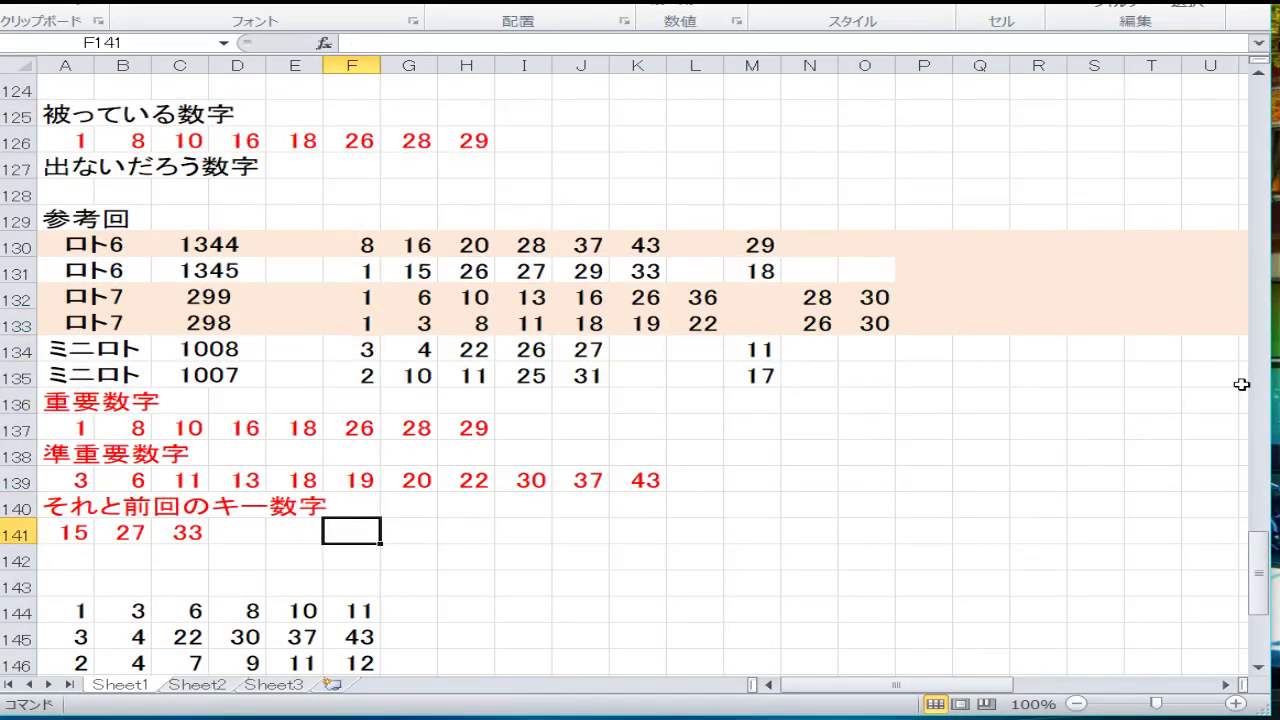
# Step: Start a new combination in row 159 by entering 16, 26 and 30 in cells D159 to F159
pyautogui.press('Down')
pyautogui.press('Down')
pyautogui.press('Down')
pyautogui.press('Down')
pyautogui.press('Down')
pyautogui.press('Down')
pyautogui.press('Up')
pyautogui.press('Up')
pyautogui.press('Up')
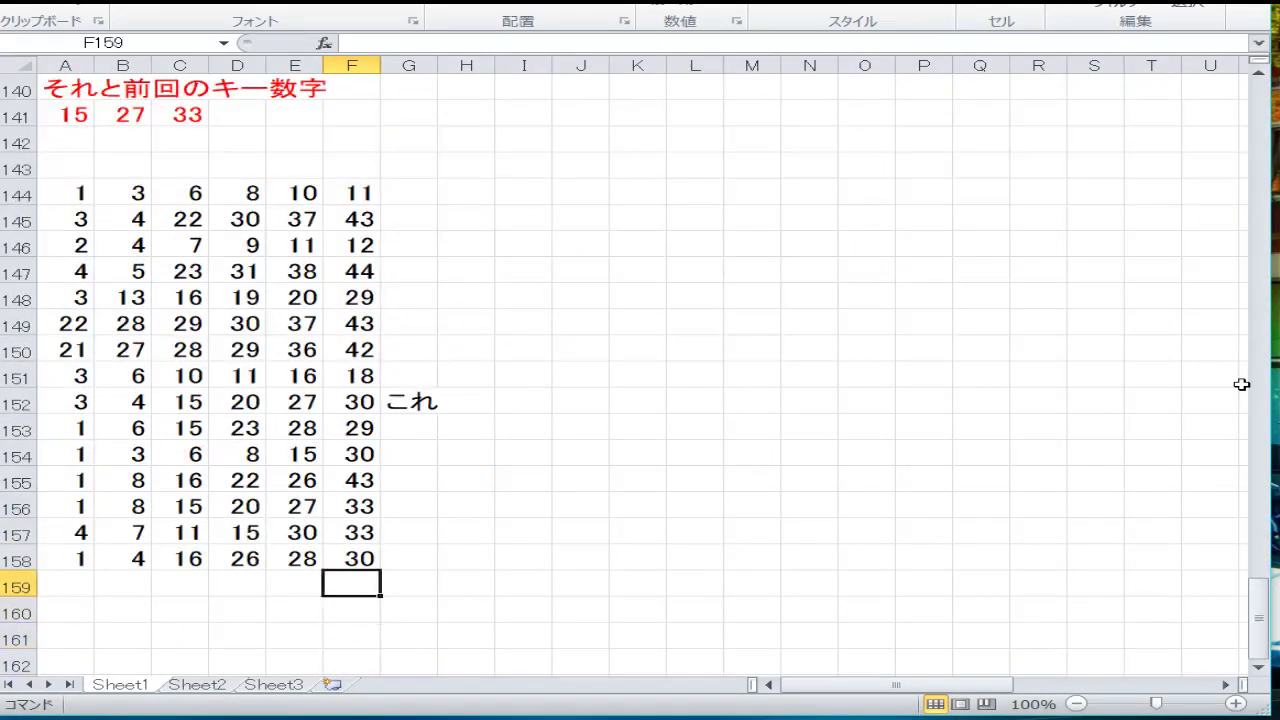
pyautogui.press('Left')
pyautogui.write('26')
pyautogui.press('Tab')
pyautogui.write('30')
pyautogui.press('Left')
pyautogui.press('Left')
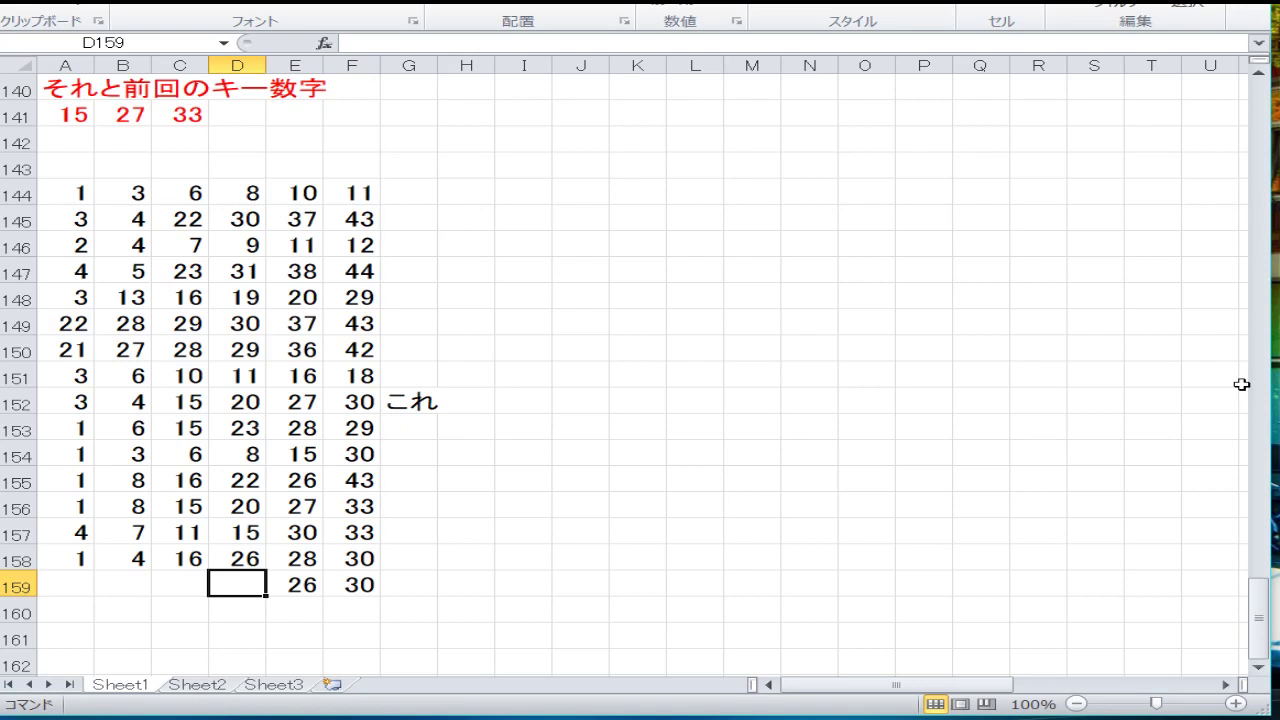
pyautogui.write('16')
# Step: Complete the combination in row 159 by entering 1, 4 and 8 in cells A159 to C159
pyautogui.press('Left')
pyautogui.press('Left')
pyautogui.press('Left')
pyautogui.write('1')
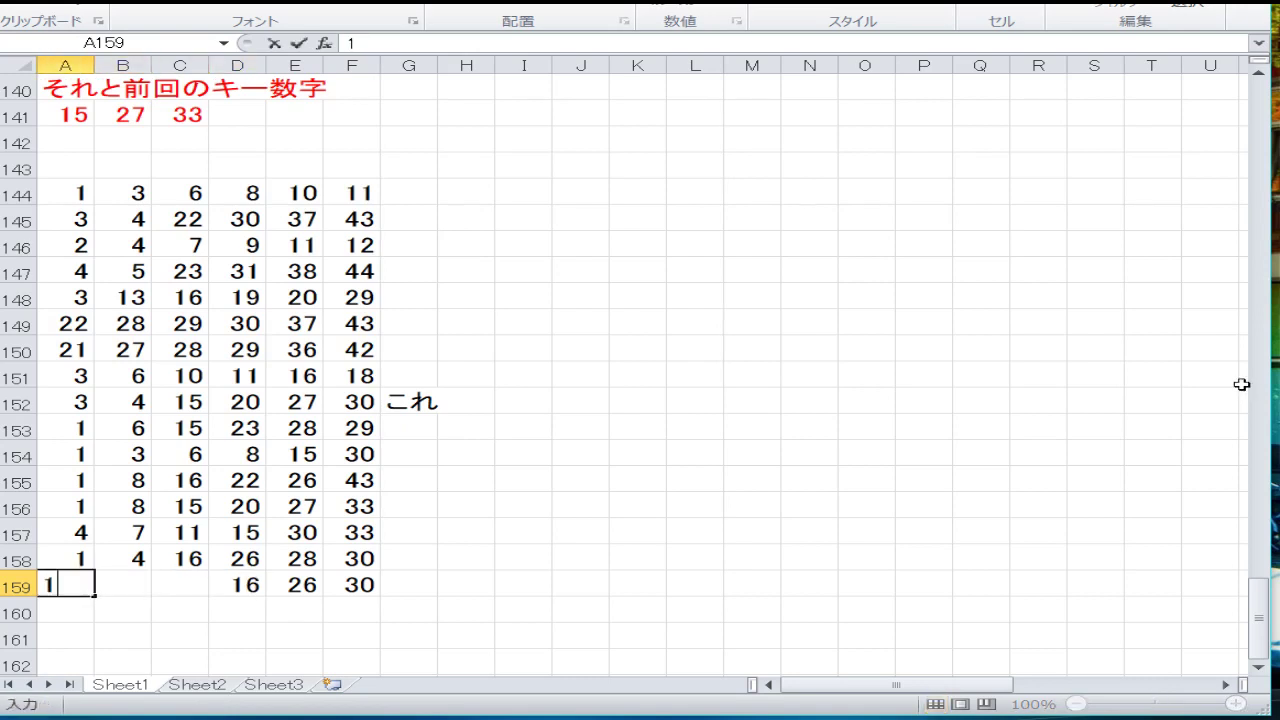
pyautogui.press('Right')
pyautogui.write('4')
pyautogui.press('Right')
pyautogui.write('8')
pyautogui.press('Return')
pyautogui.press('Up')
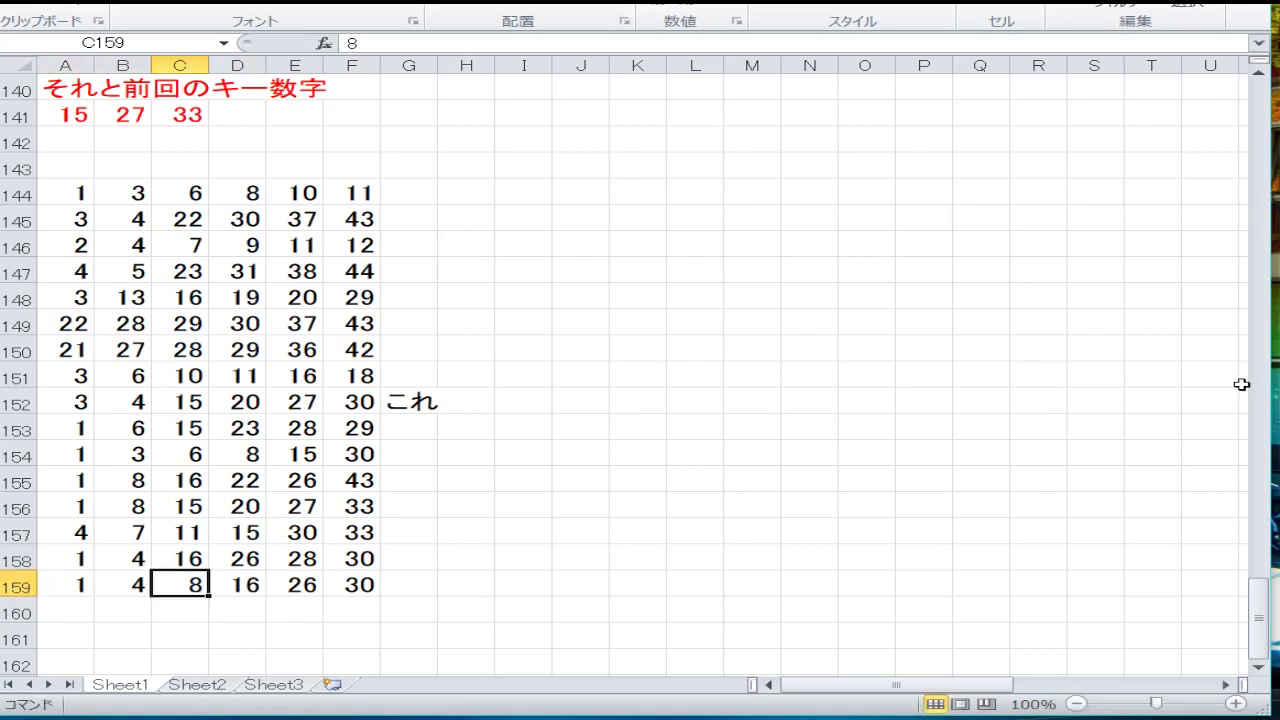
# Step: Enter the note kore in G159 beside the new combination
pyautogui.press('Right')
pyautogui.press('Right')
pyautogui.press('Right')
pyautogui.press('Right')
pyautogui.write('kore')
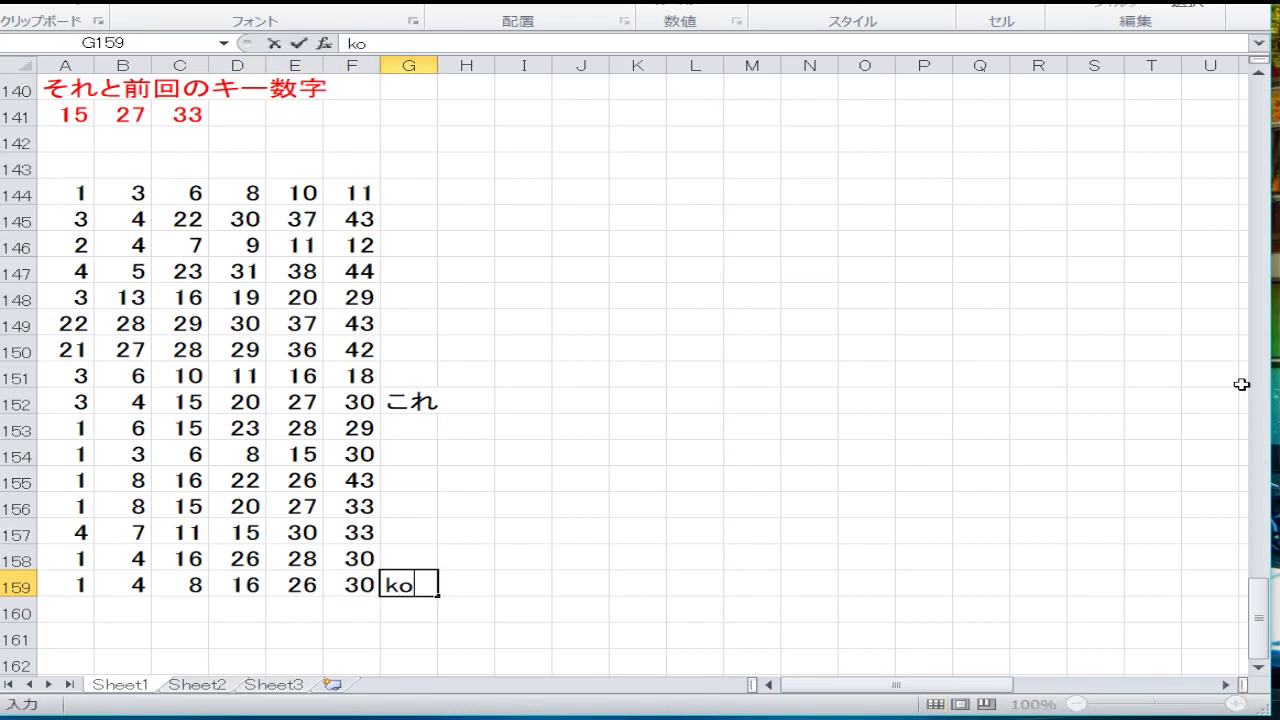
pyautogui.press('Return')
pyautogui.press('Down')
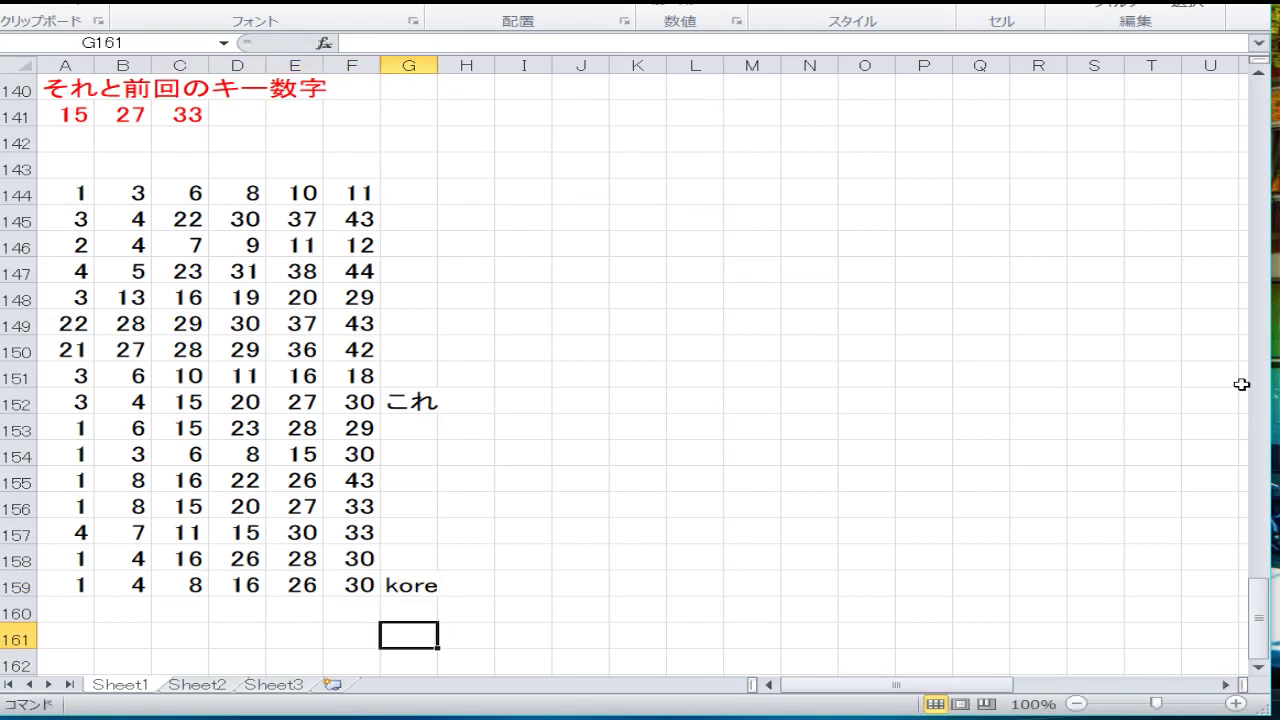
# Step: Replace the note in G159 with これ in Japanese characters
pyautogui.press('Up')
pyautogui.press('Up')
pyautogui.press('Zenkaku_Hankaku')
pyautogui.write('kore')
pyautogui.press('Return')
pyautogui.press('Return')
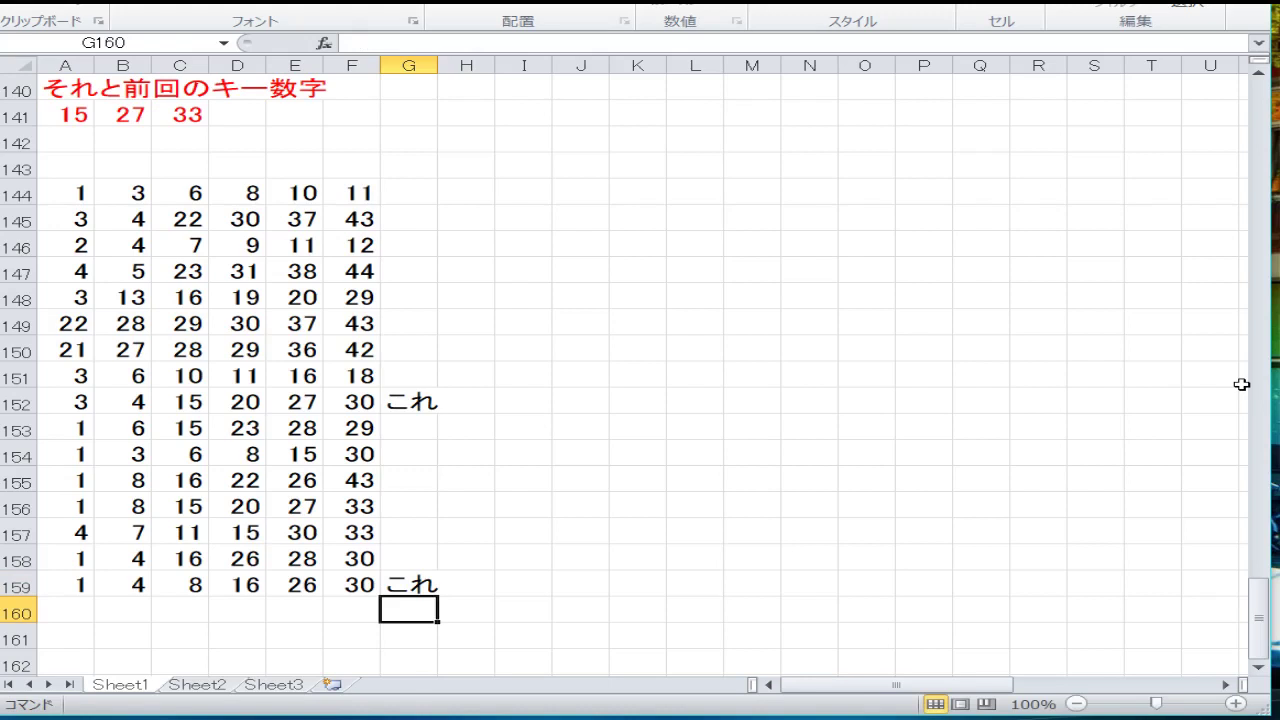
pyautogui.press('Up')
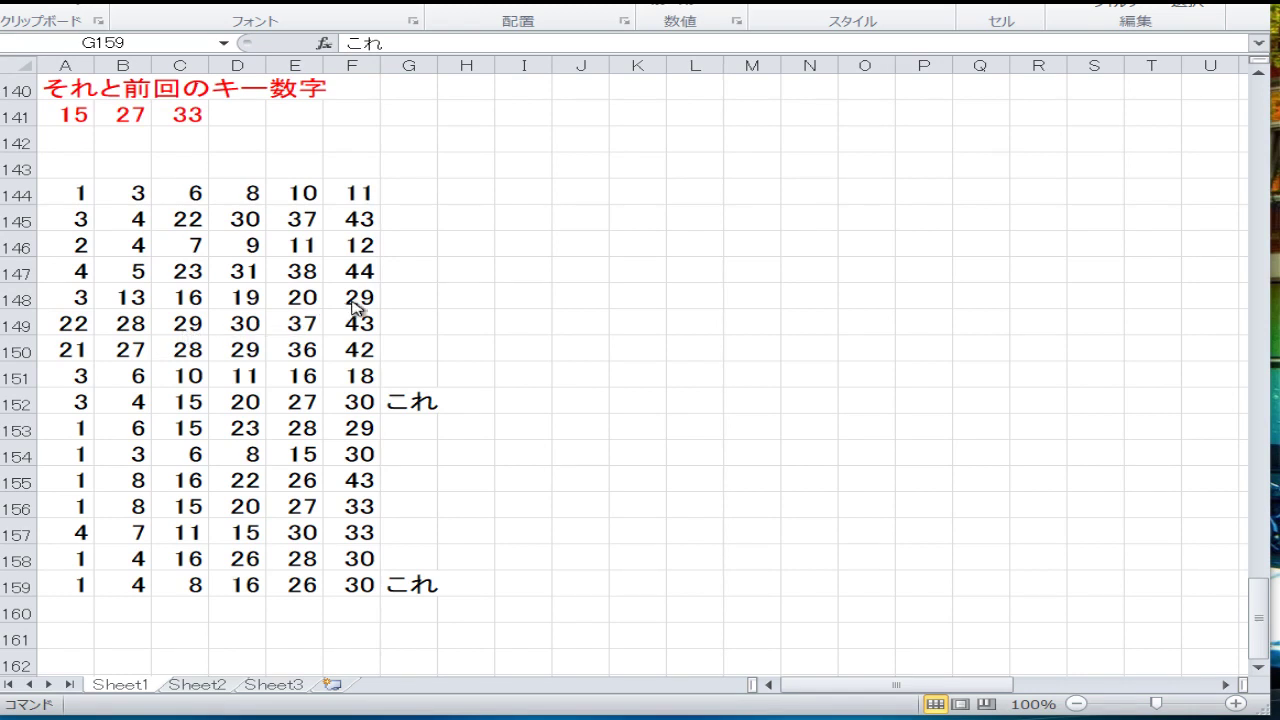
# Step: Change the last number of the combination in row 147, cell F147, to 42
pyautogui.click(358, 273)
pyautogui.write('42')
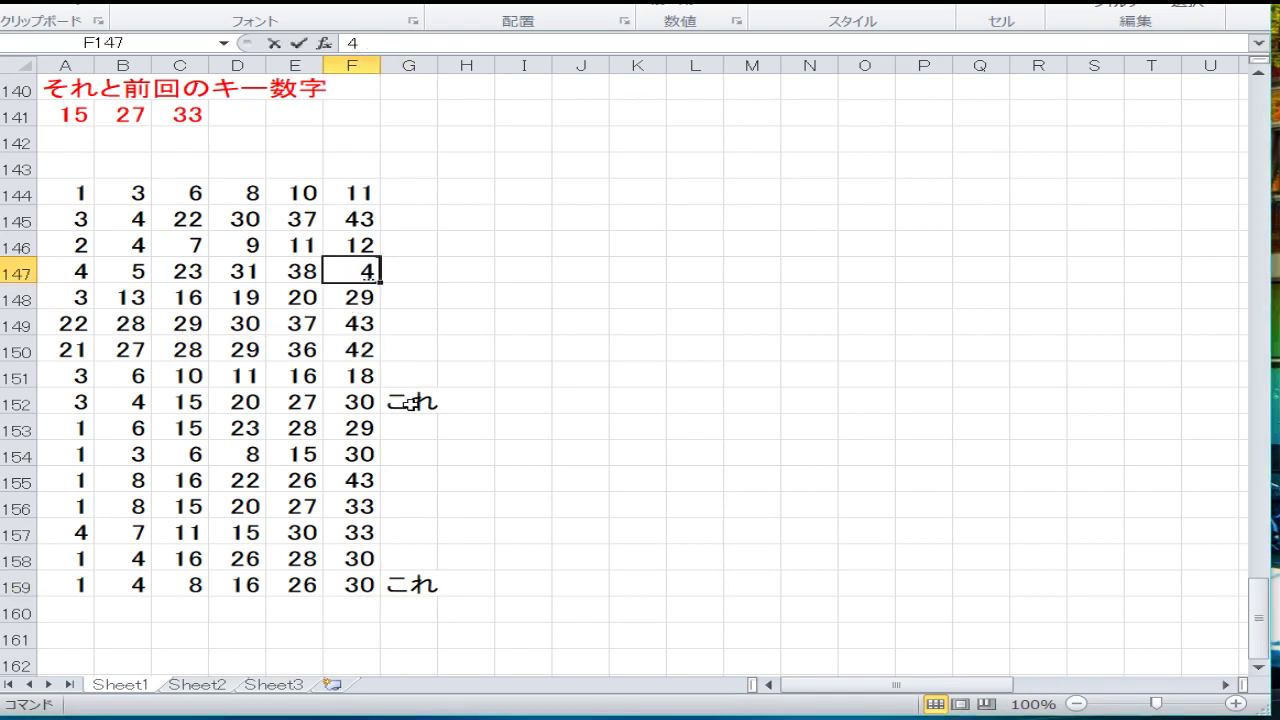
pyautogui.press('Return')
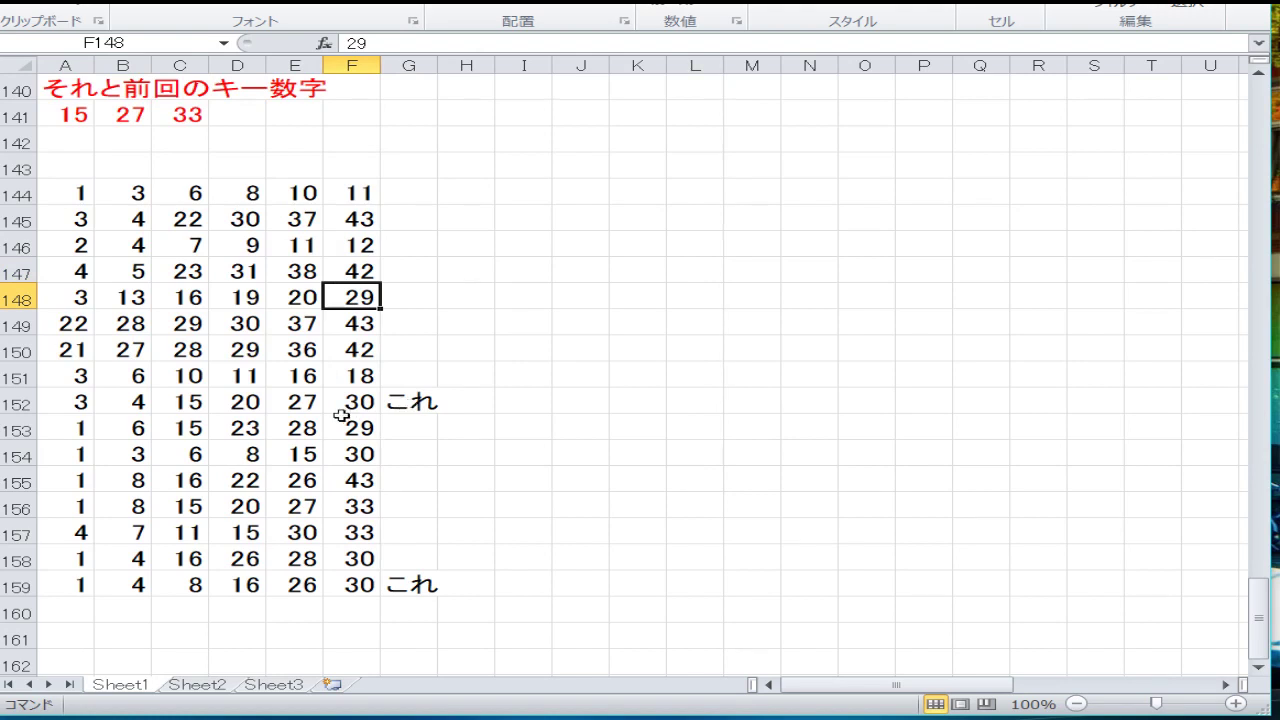
pyautogui.press('Zenkaku_Hankaku')
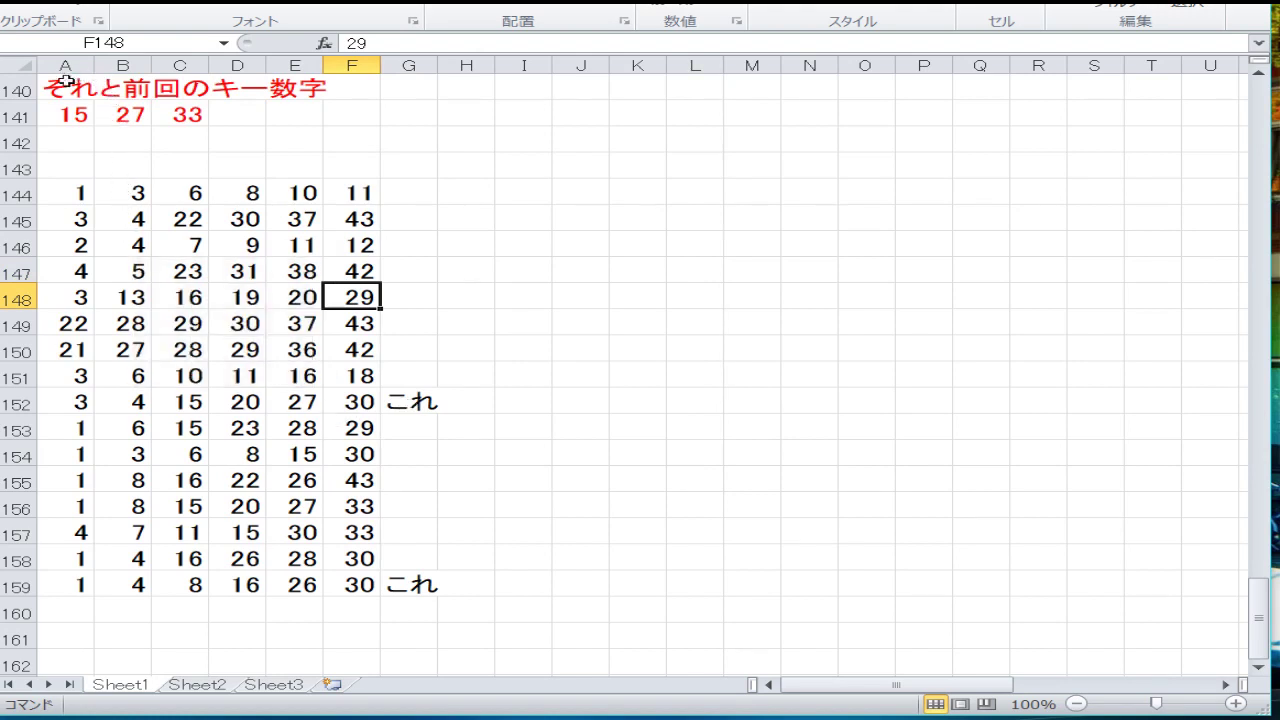